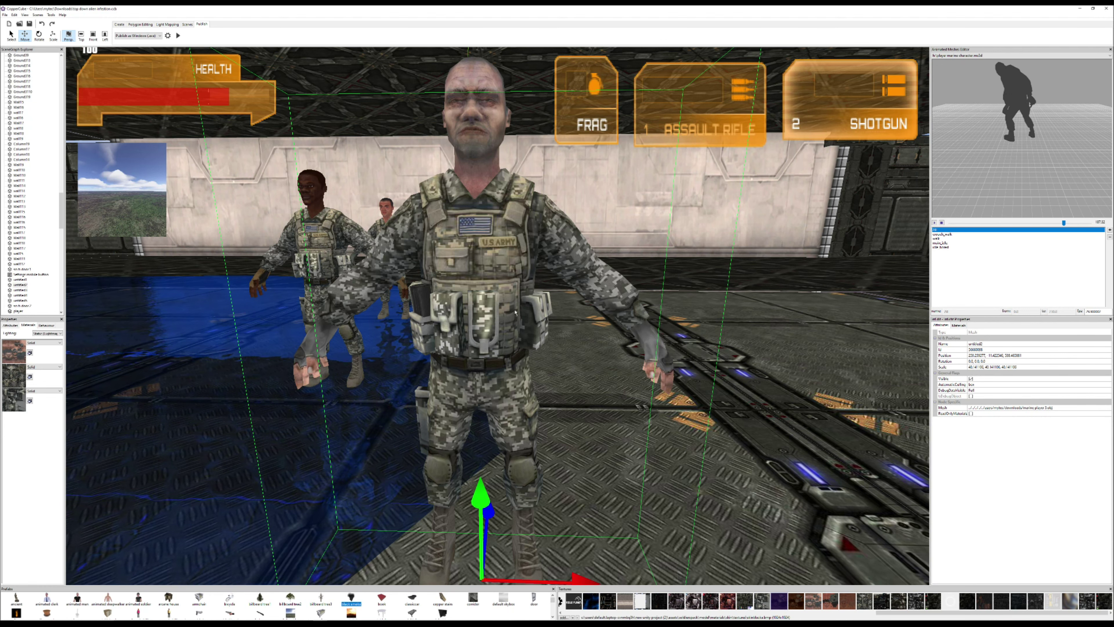
Step: Examine the level layout, from the marine models in the start room out to the corridors and the walled alien arena
left_click_drag(515, 313, 251, 251)
scroll(525, 301, "down", 5)
scroll(259, 250, "down", 6)
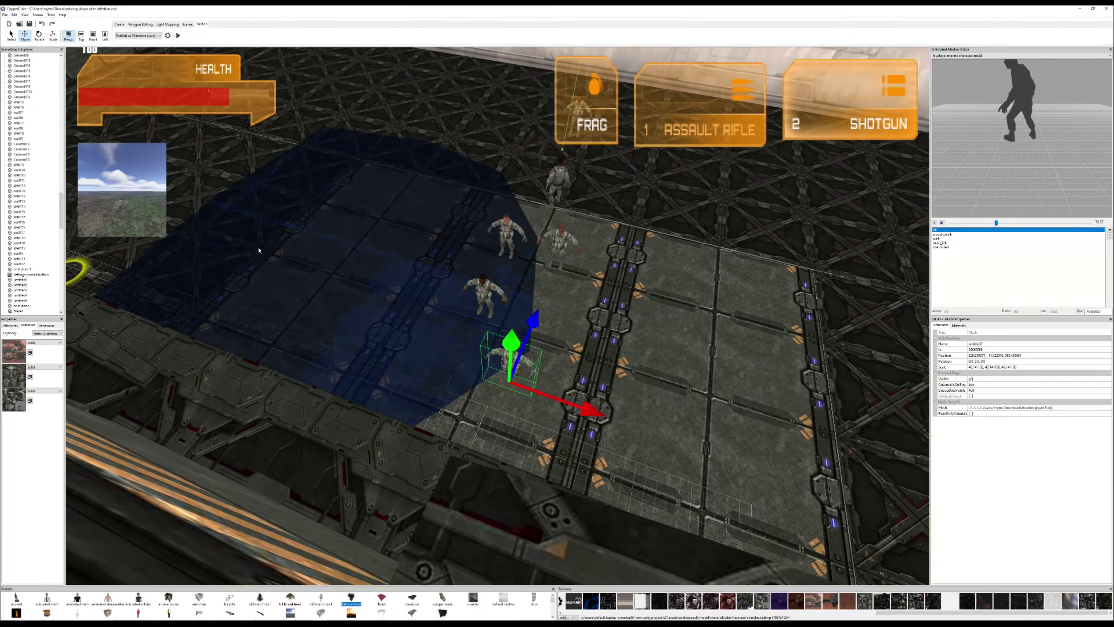
left_click_drag(329, 257, 339, 245)
scroll(343, 250, "down", 5)
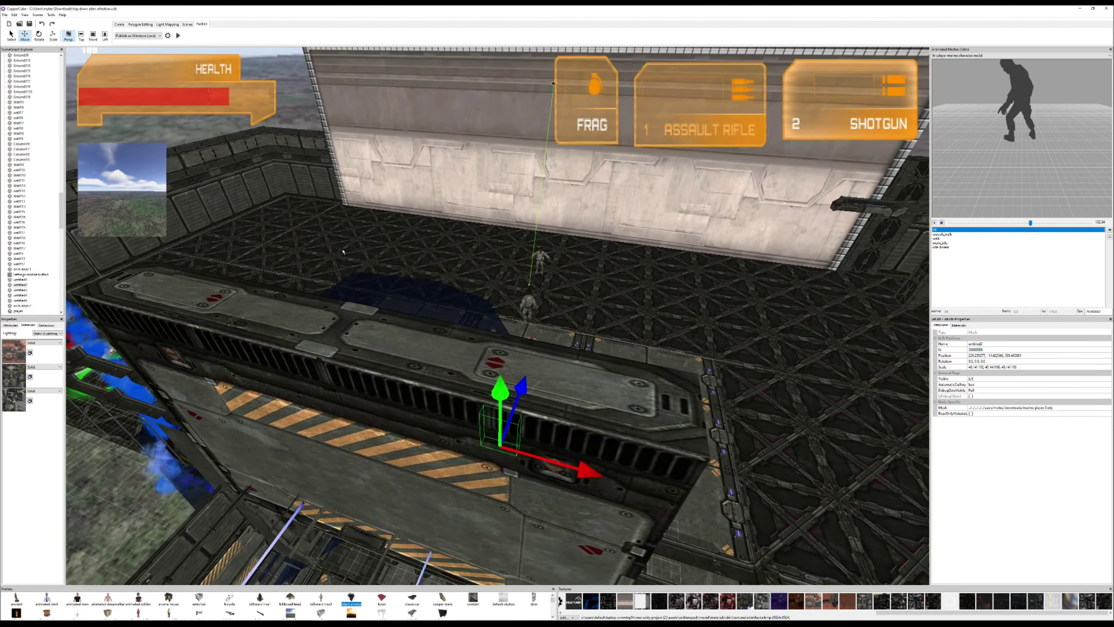
scroll(342, 251, "down", 5)
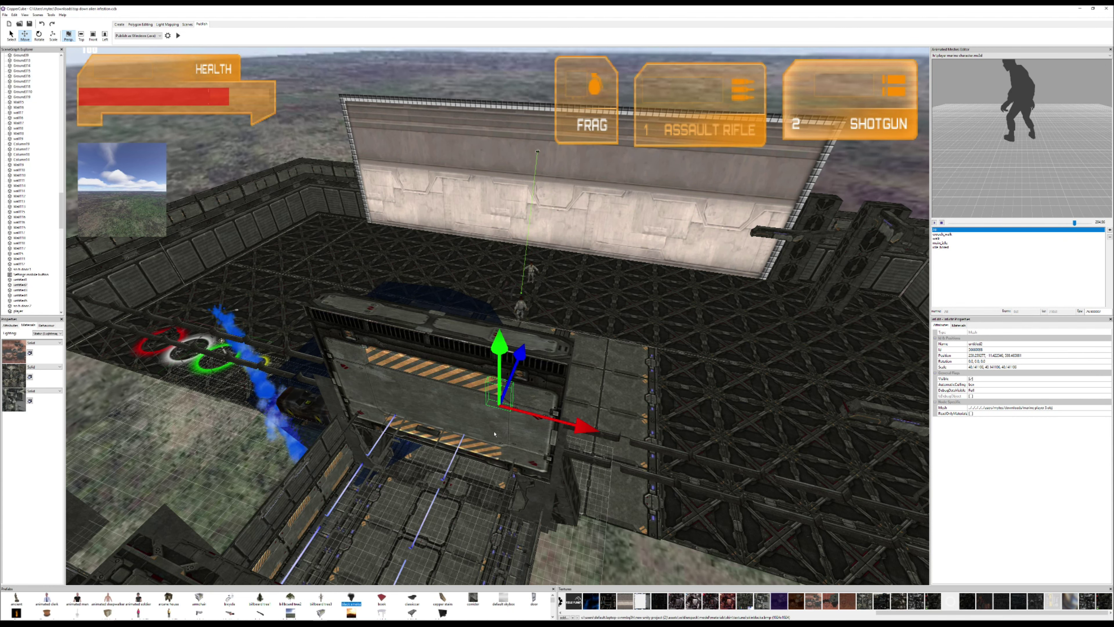
left_click_drag(527, 406, 183, 319)
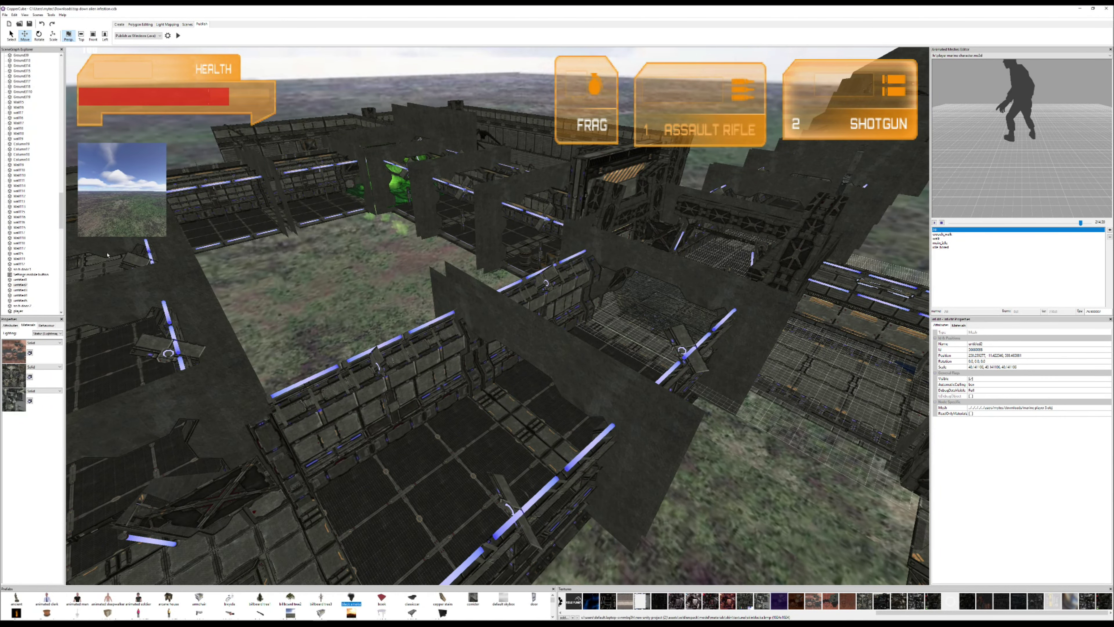
left_click_drag(608, 339, 509, 422)
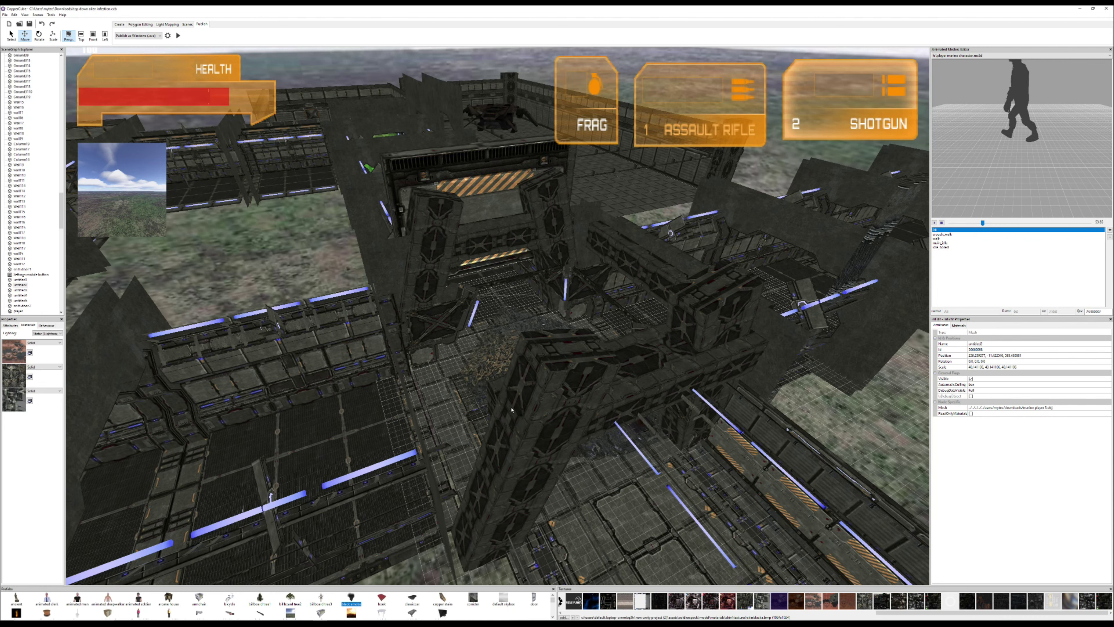
left_click_drag(672, 333, 514, 220)
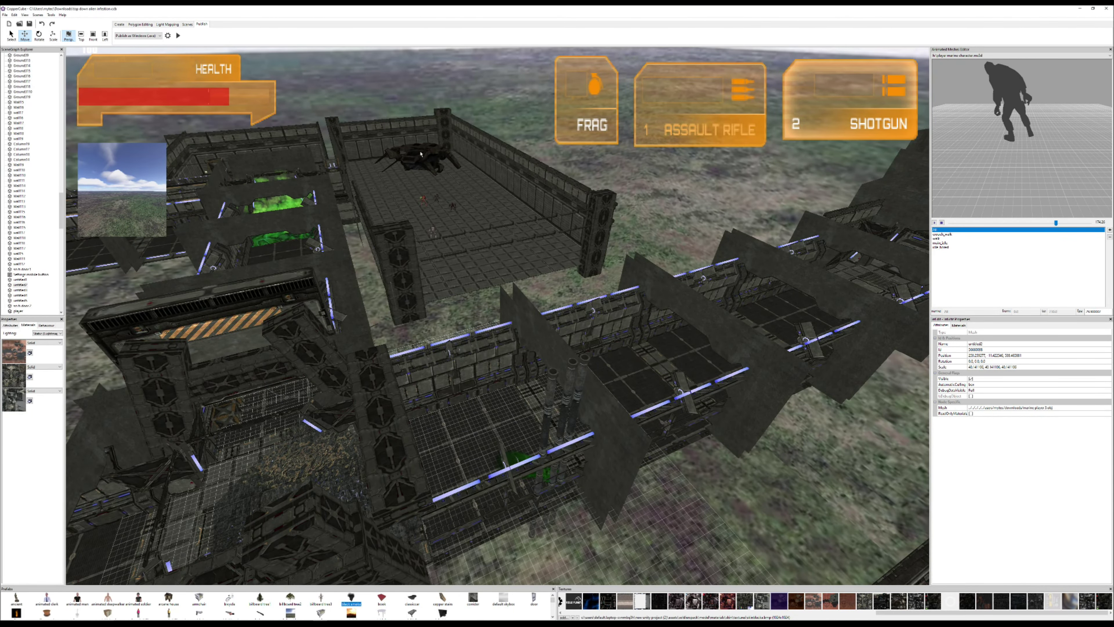
Step: Select an alien in the walled arena, and inspect the marines around the blue zone in the start room
left_click(441, 223)
left_click(440, 223)
right_click_drag(441, 223, 306, 370)
left_click_drag(306, 369, 496, 409)
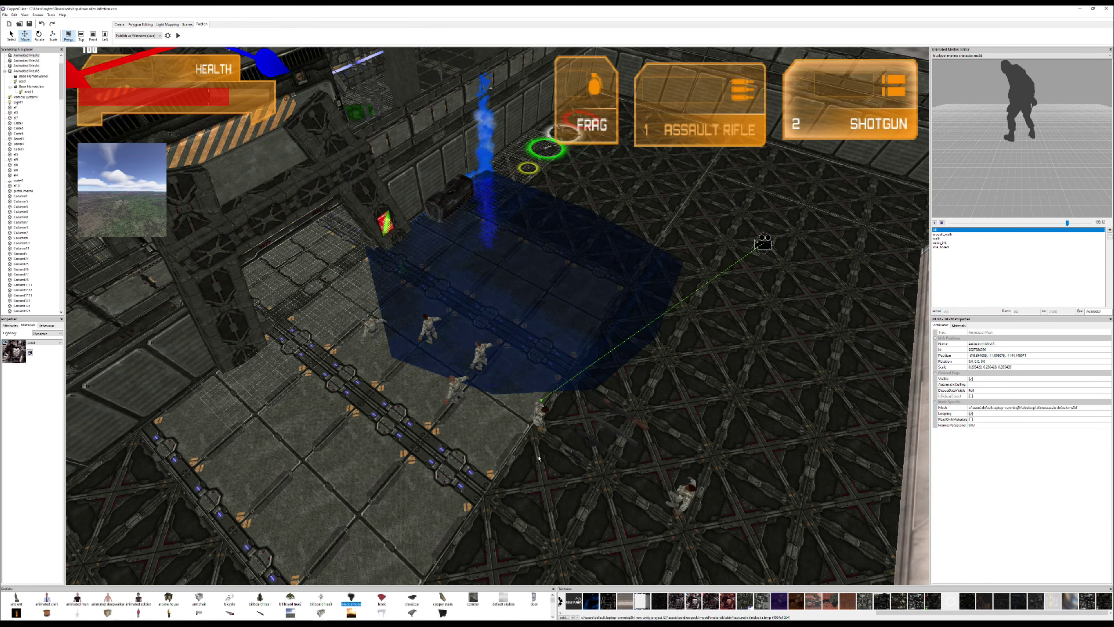
scroll(444, 400, "up", 2)
middle_click_drag(444, 400, 463, 398)
scroll(463, 397, "up", 1)
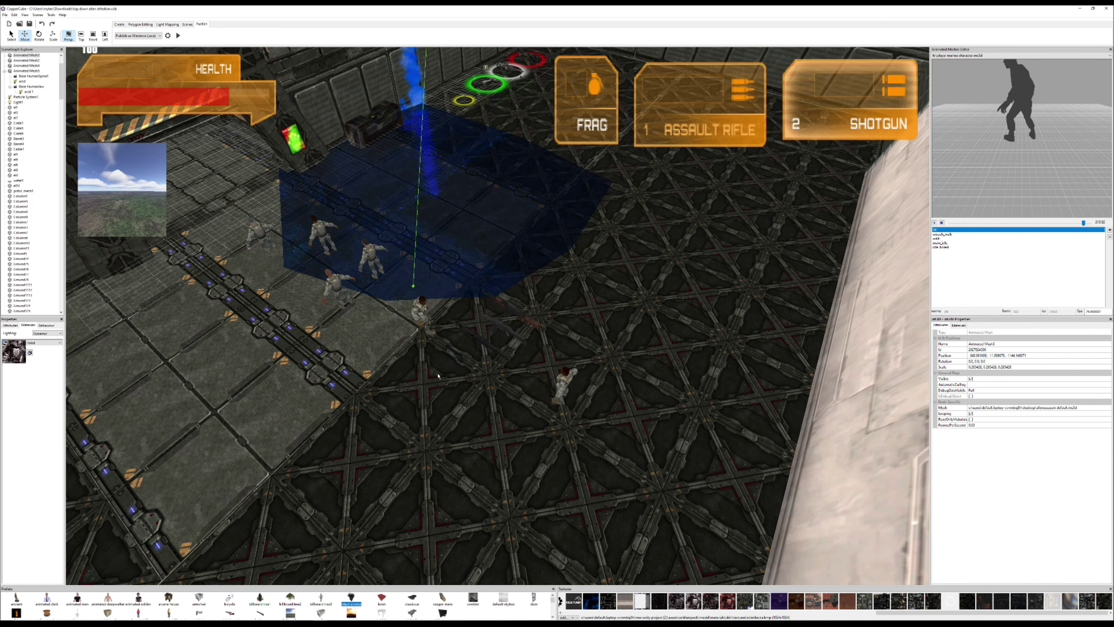
right_click_drag(413, 359, 550, 471)
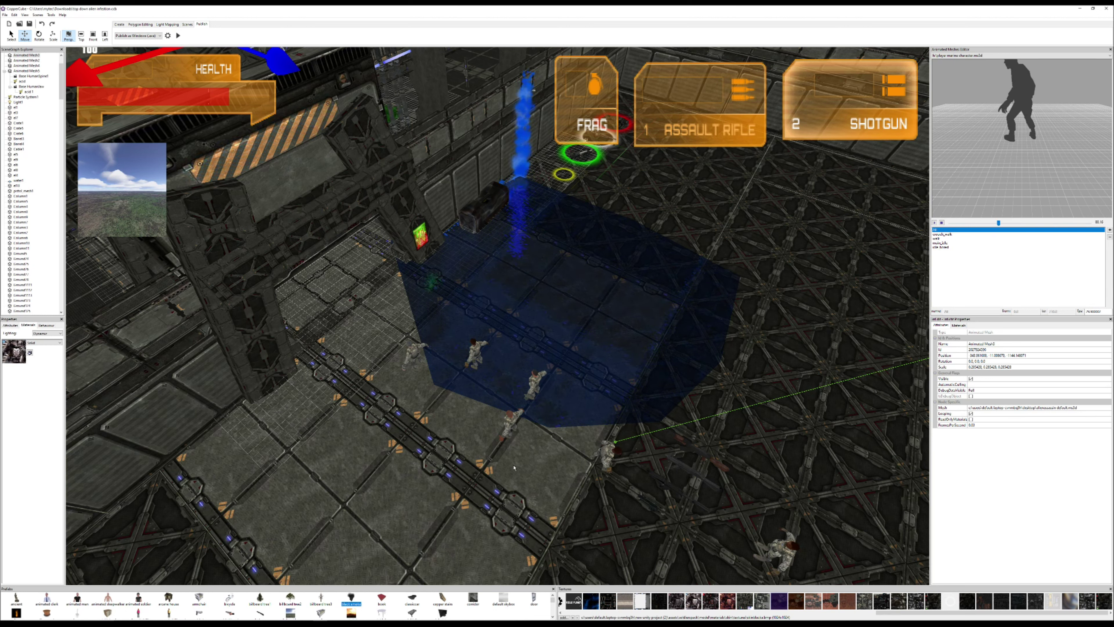
scroll(605, 420, "down", 1)
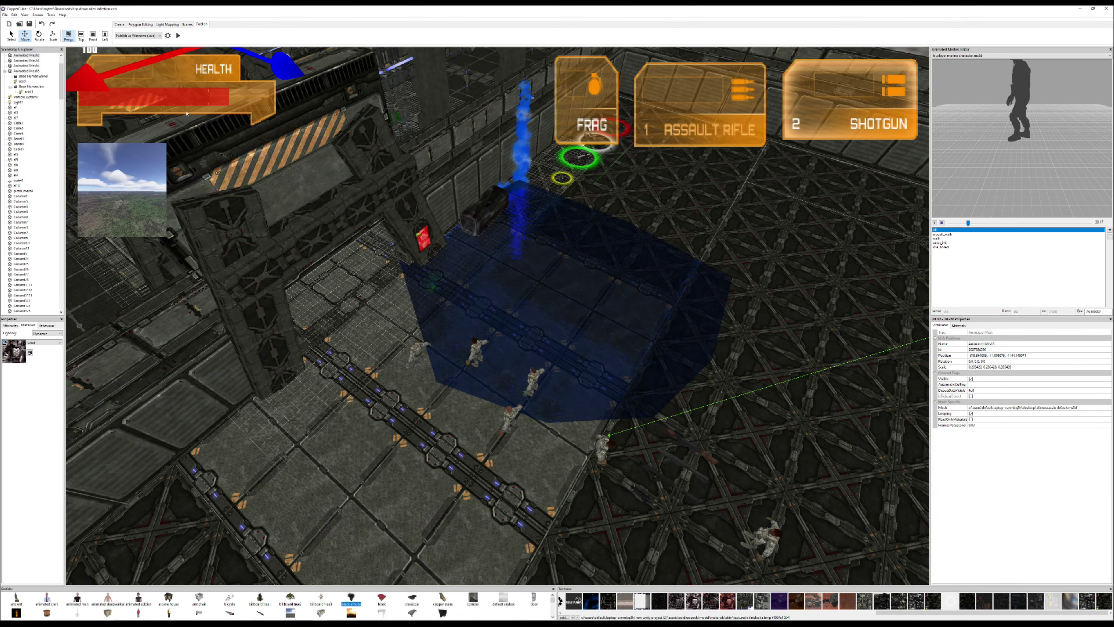
Step: Review the WebGL, Windows, macOS and Android publishing settings, and close them
left_click(168, 36)
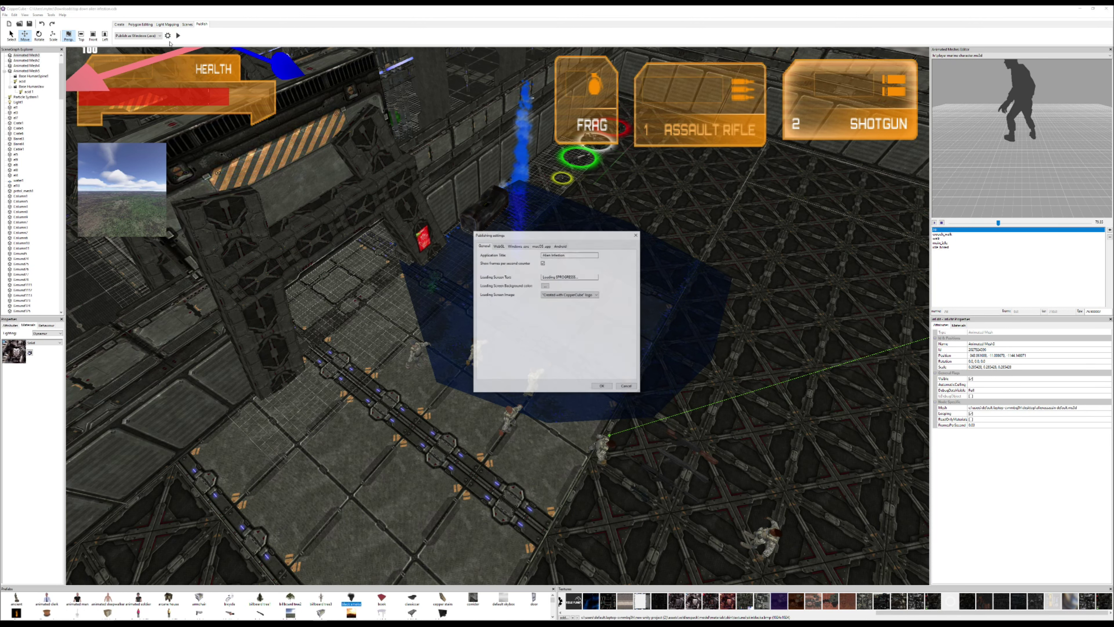
left_click(499, 246)
left_click(513, 247)
left_click(540, 246)
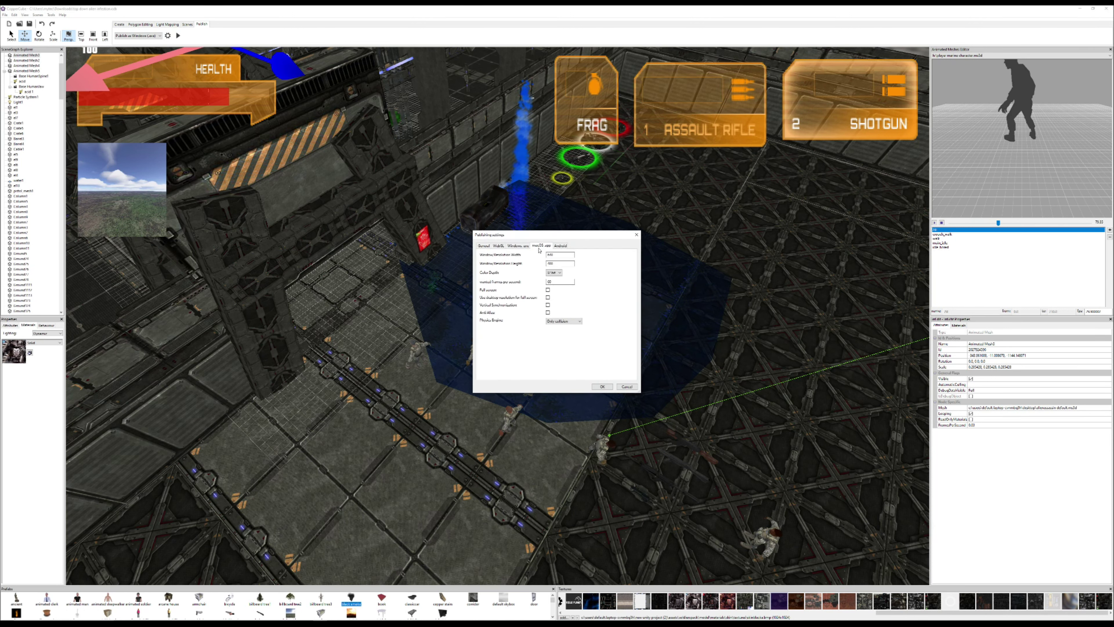
left_click(561, 246)
left_click(637, 234)
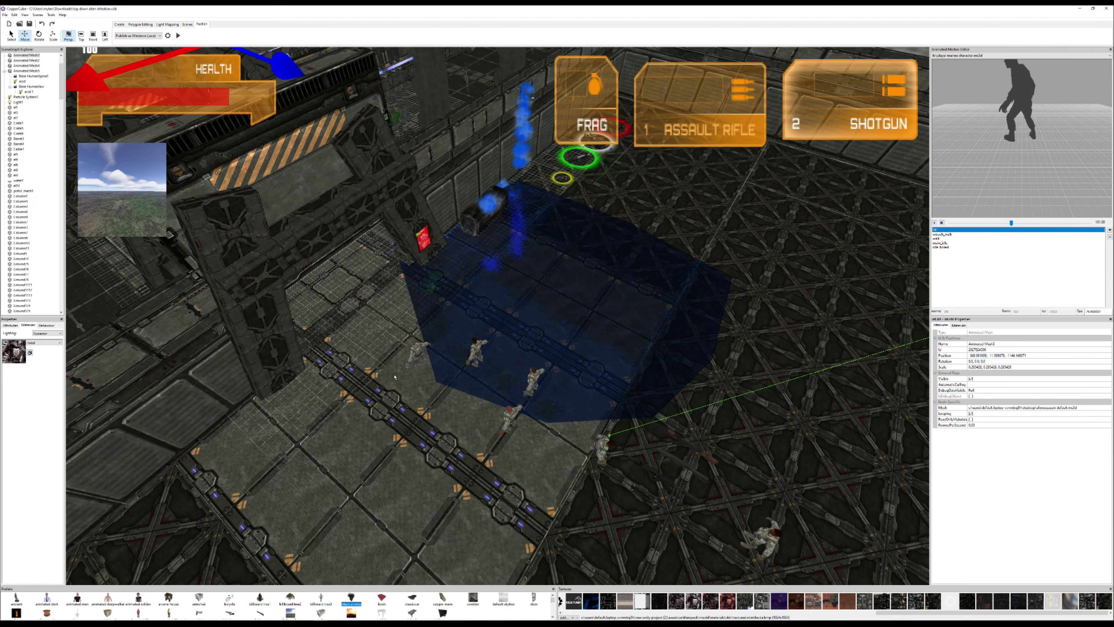
Step: Look over the marines' start area and select the water surface in the square room where the corridors meet
middle_click_drag(469, 406, 449, 382)
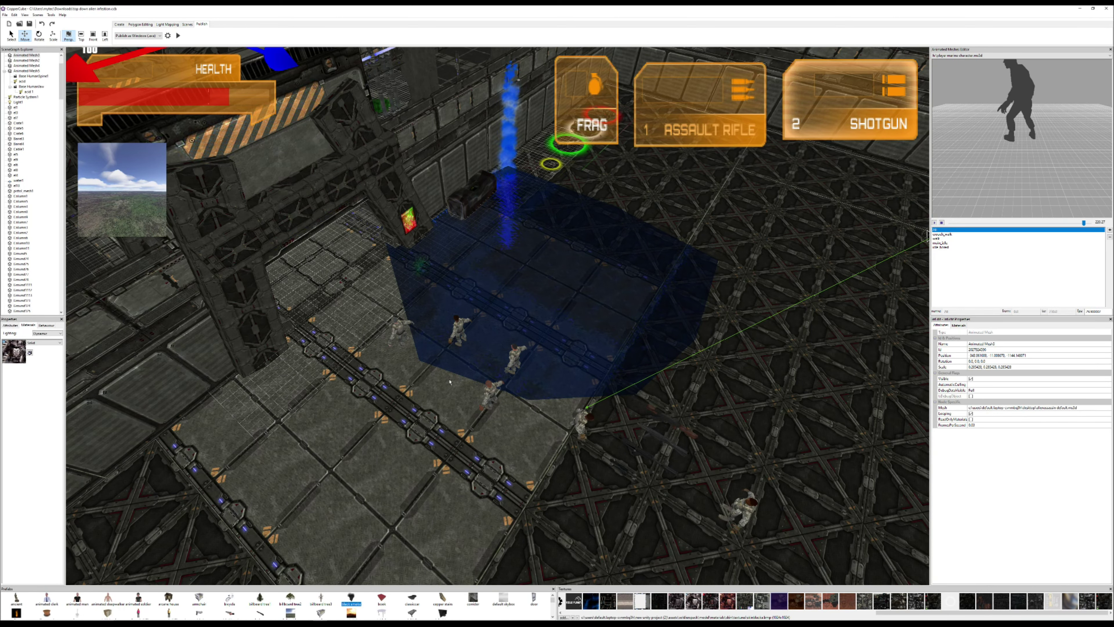
middle_click_drag(394, 407, 354, 331)
middle_click_drag(576, 433, 536, 394)
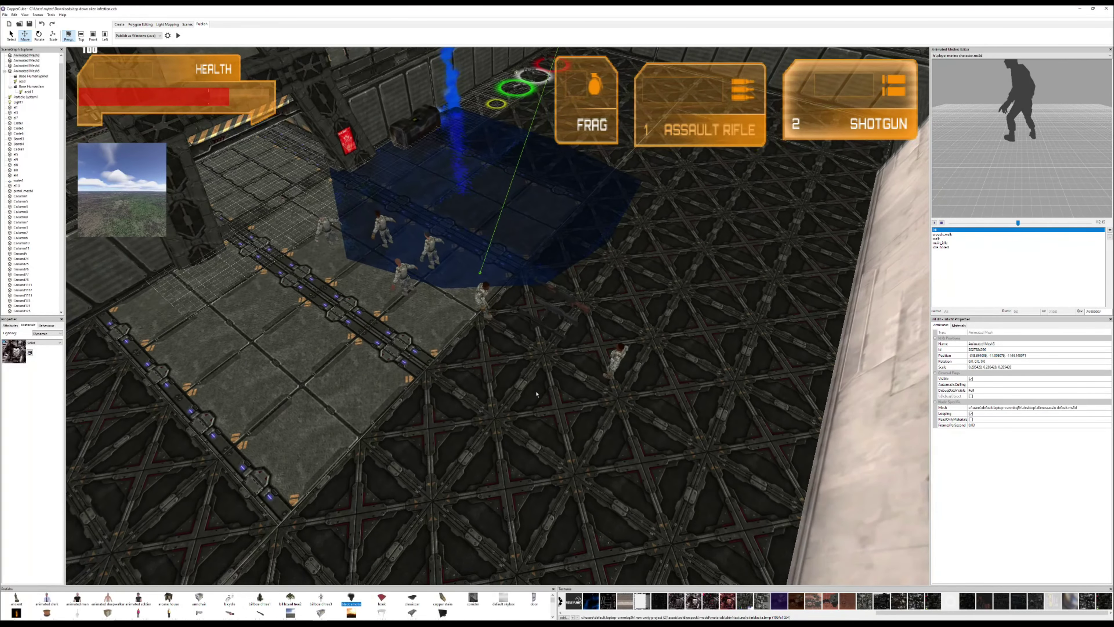
right_click_drag(515, 298, 433, 317)
scroll(434, 317, "down", 3)
left_click(605, 237)
middle_click_drag(457, 228, 470, 397)
left_click(532, 340)
middle_click_drag(531, 340, 526, 426)
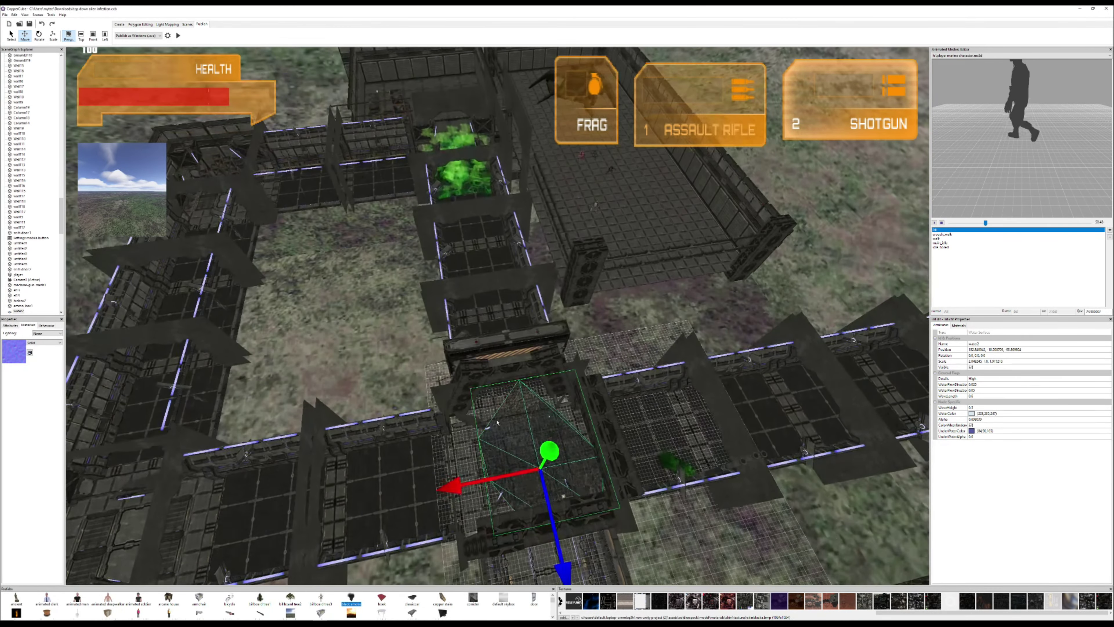
Step: Examine the ripples and reflections of the selected water surface up close
scroll(526, 426, "up", 5)
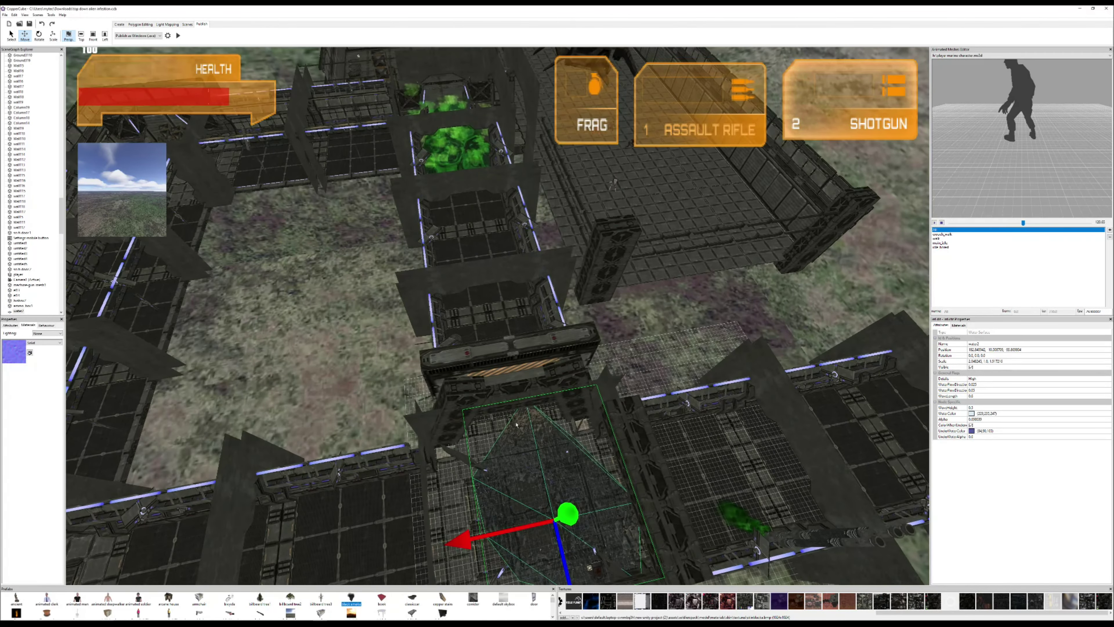
middle_click_drag(507, 396, 446, 286)
scroll(446, 286, "up", 5)
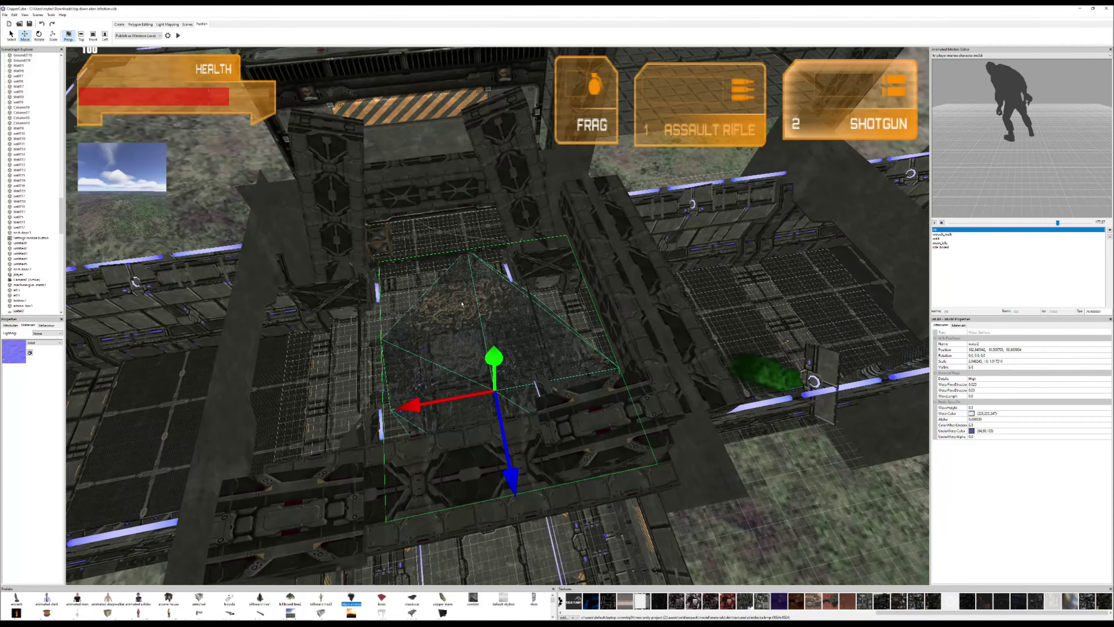
scroll(446, 286, "up", 6)
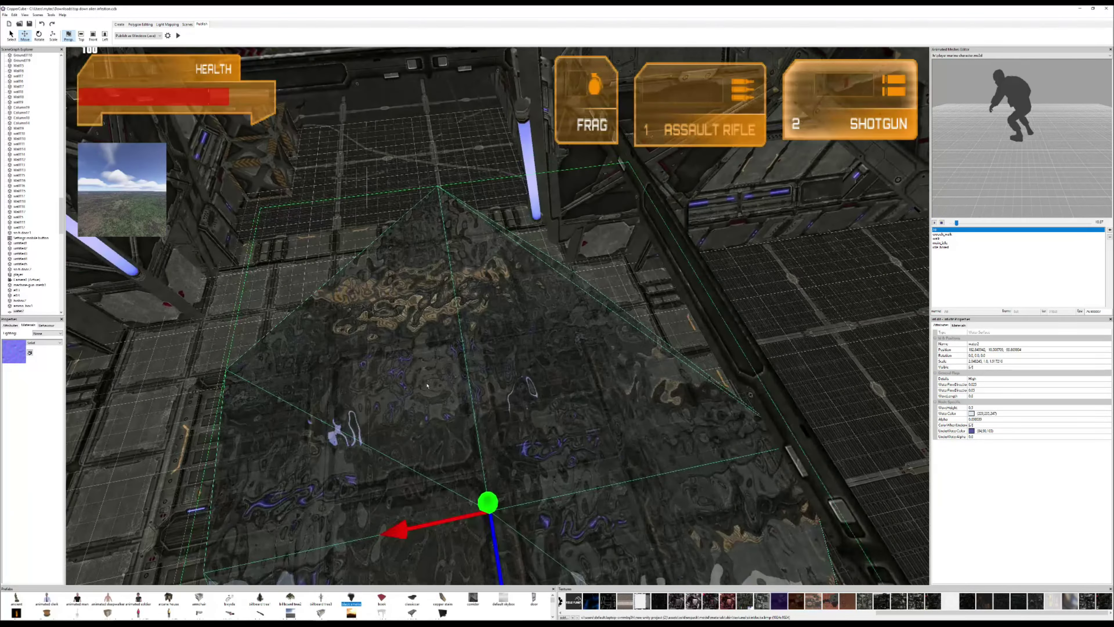
scroll(424, 380, "up", 3)
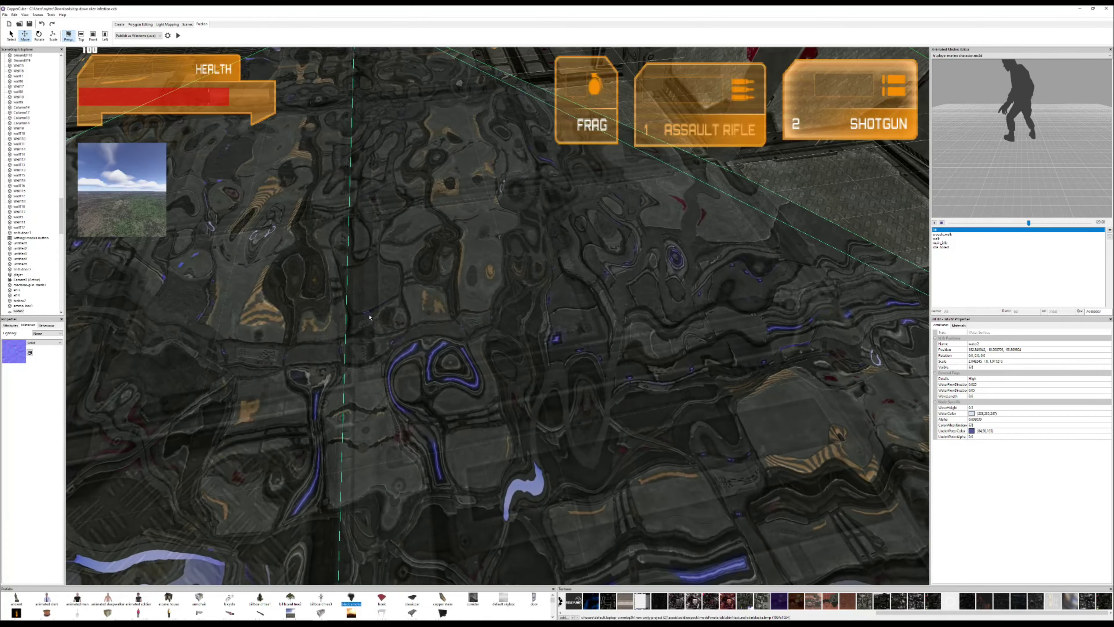
scroll(370, 317, "up", 6)
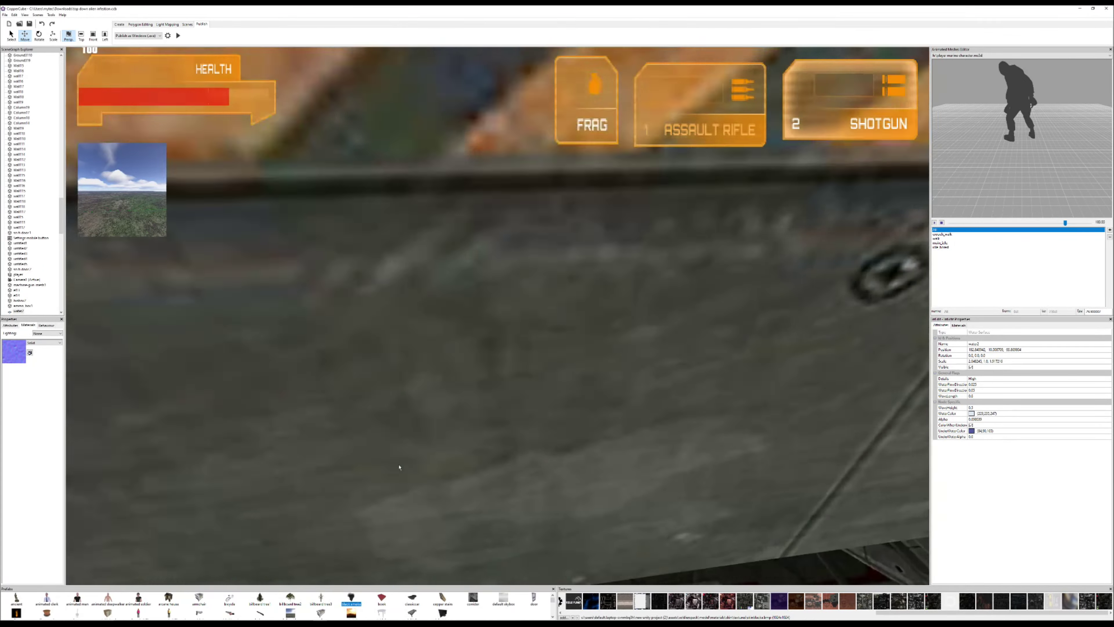
Step: Inspect the corridor filled with green smoke and select the green acid water surface on its floor
scroll(399, 467, "down", 8)
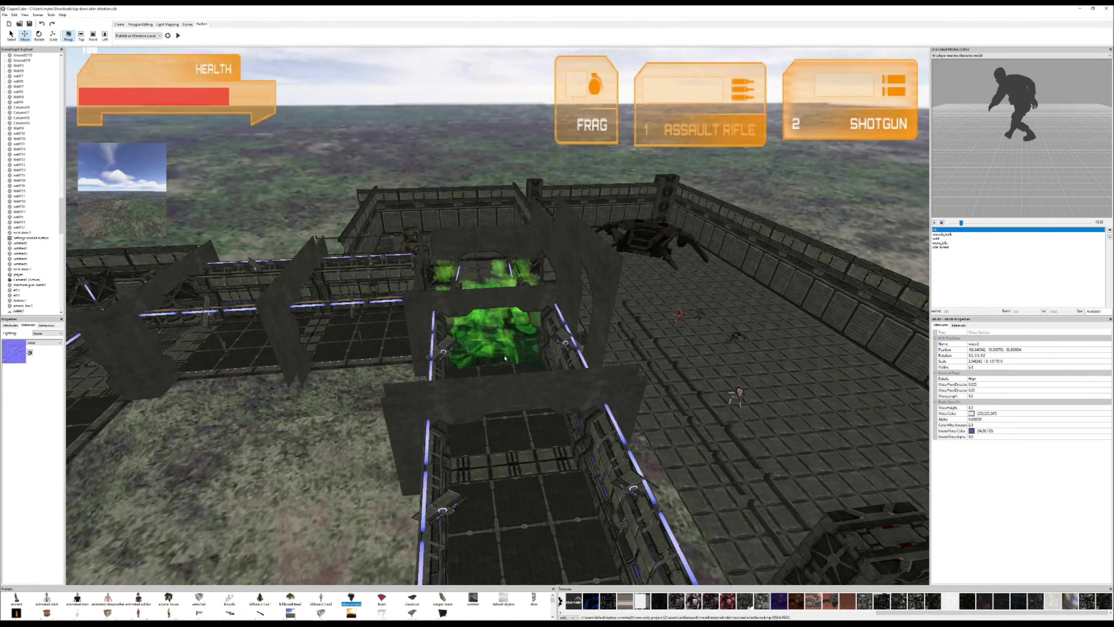
scroll(493, 316, "up", 2)
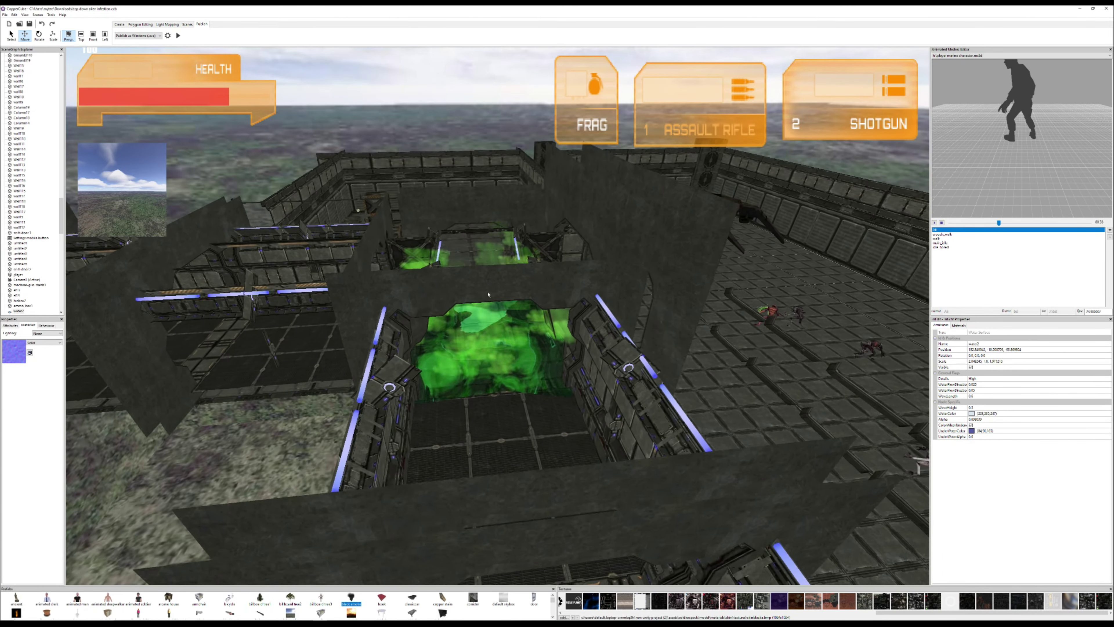
scroll(493, 330, "up", 8)
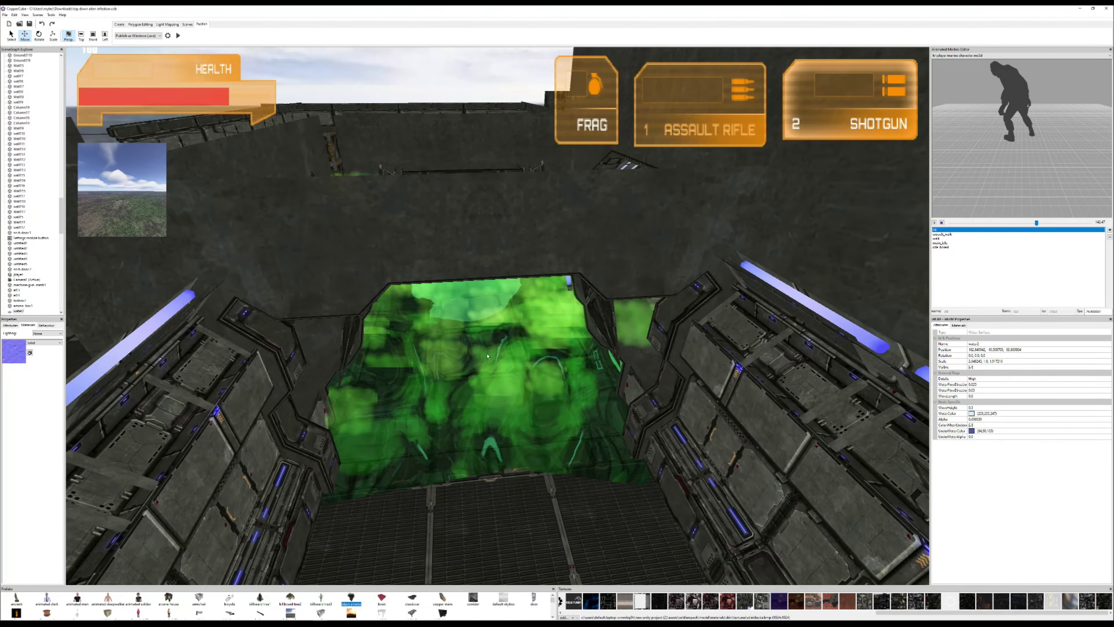
scroll(489, 348, "up", 2)
right_click_drag(489, 348, 511, 266)
scroll(490, 314, "up", 2)
scroll(510, 265, "down", 4)
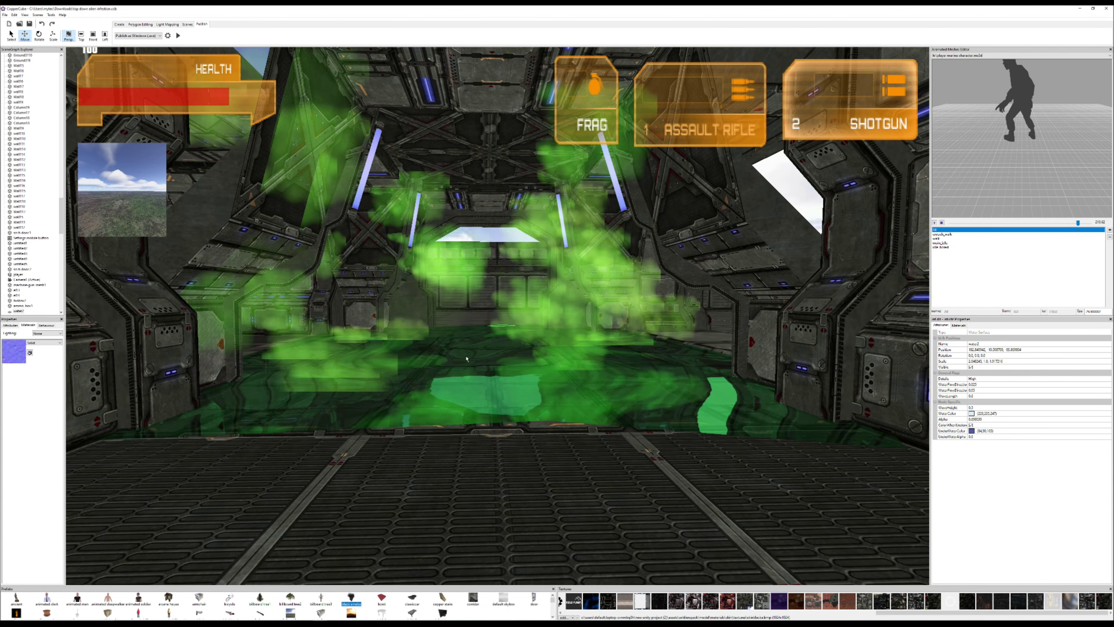
left_click(539, 382)
left_click_drag(518, 361, 521, 371)
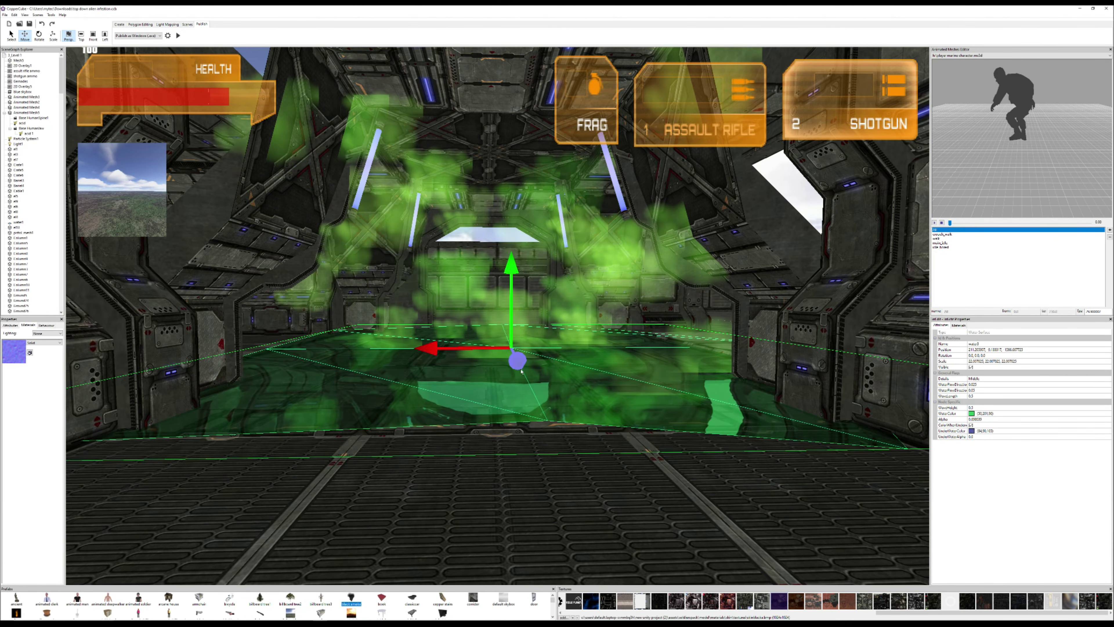
Step: Select the green smoke particle system above the acid pool and view it from the corridor
right_click_drag(505, 520, 555, 564)
scroll(497, 473, "down", 5)
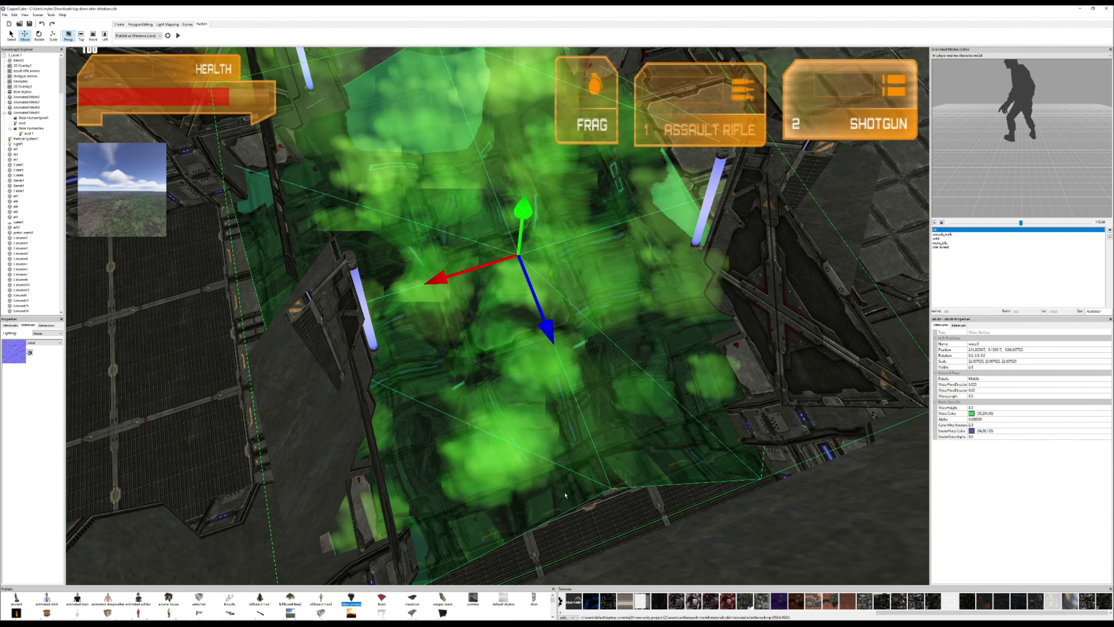
left_click(559, 432)
right_click_drag(558, 433, 572, 469)
middle_click_drag(582, 403, 559, 172)
right_click_drag(560, 173, 551, 260)
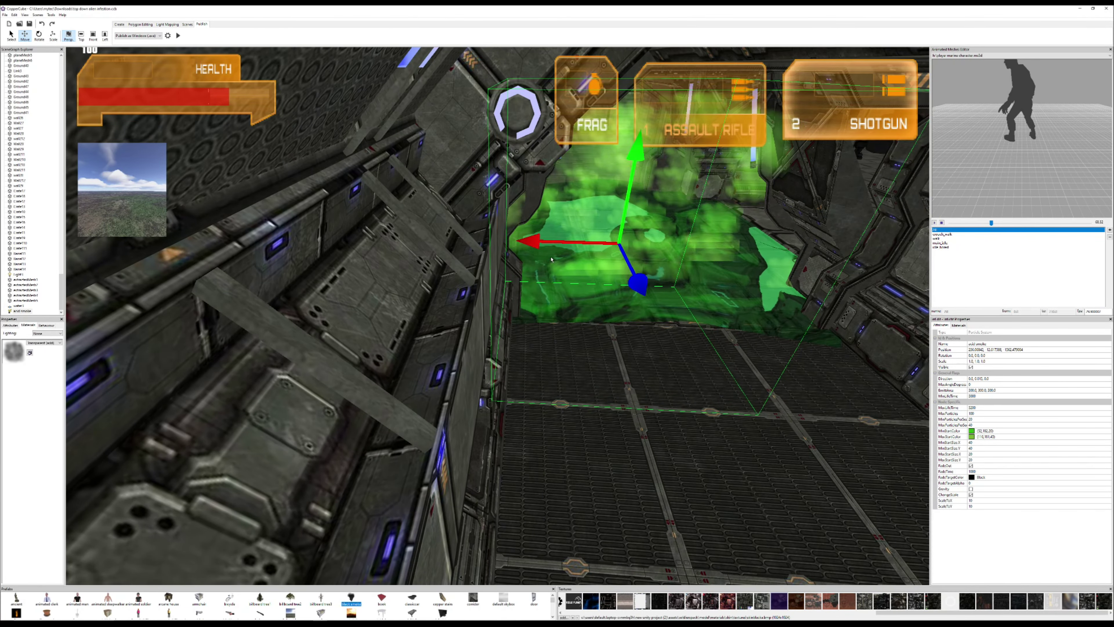
Step: Examine the green smoke and the acid pool's surface at close range from several angles
right_click_drag(552, 259, 412, 293)
scroll(412, 293, "up", 4)
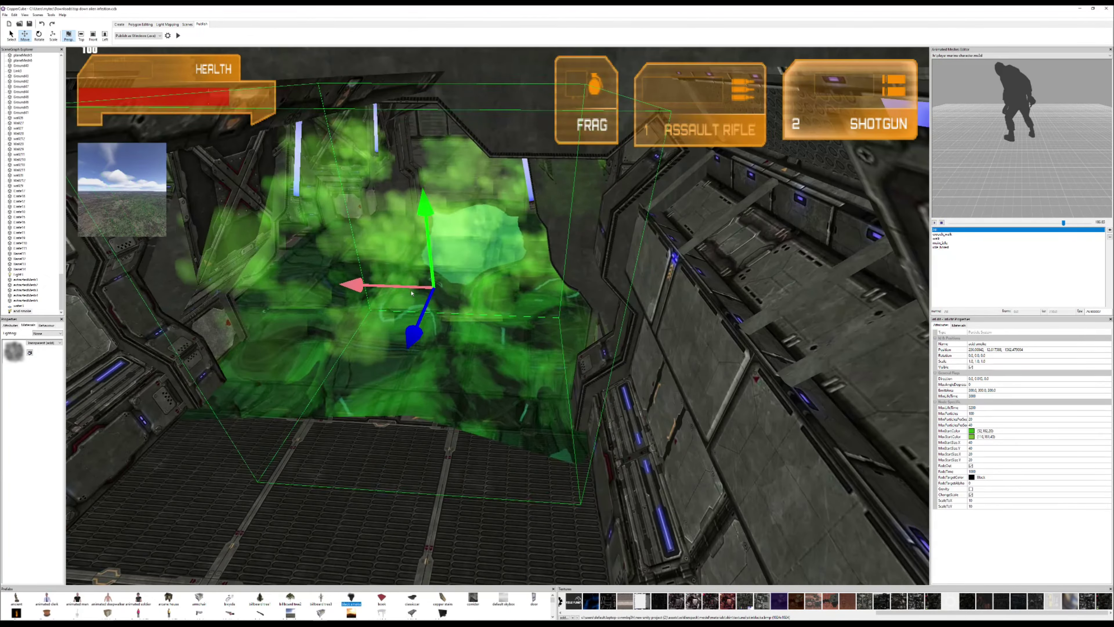
scroll(412, 293, "up", 4)
right_click_drag(440, 290, 474, 278)
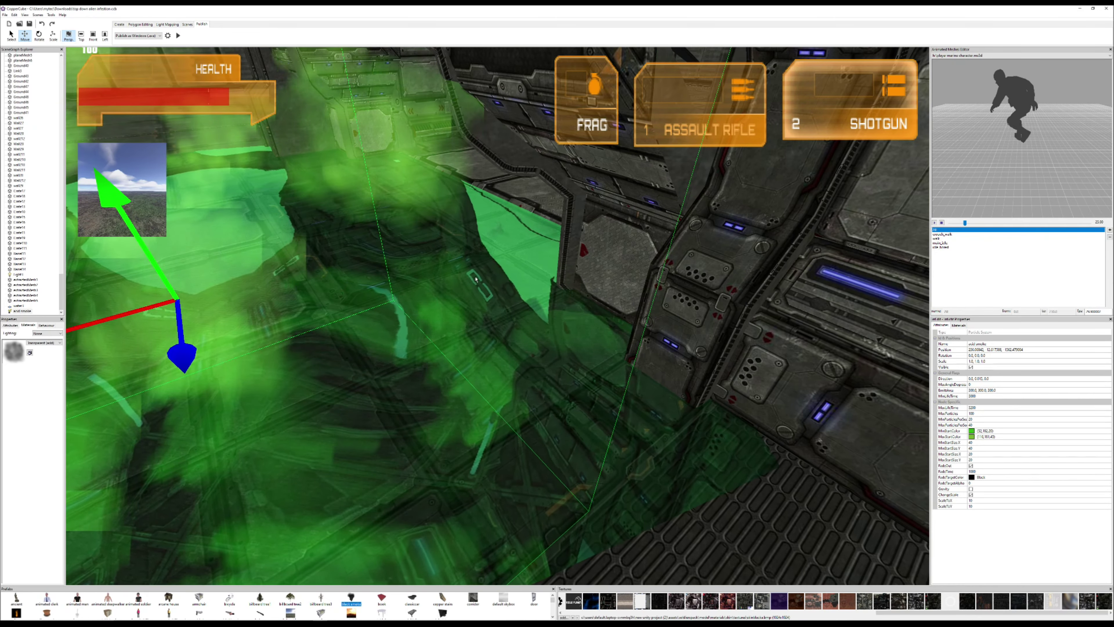
right_click_drag(477, 280, 489, 255)
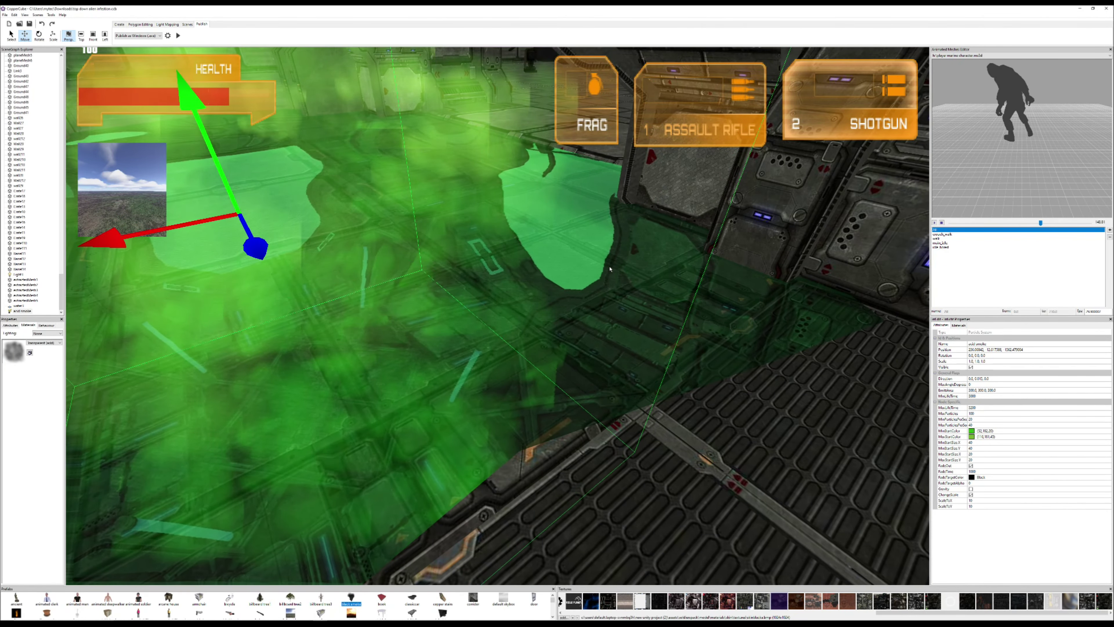
scroll(610, 266, "down", 4)
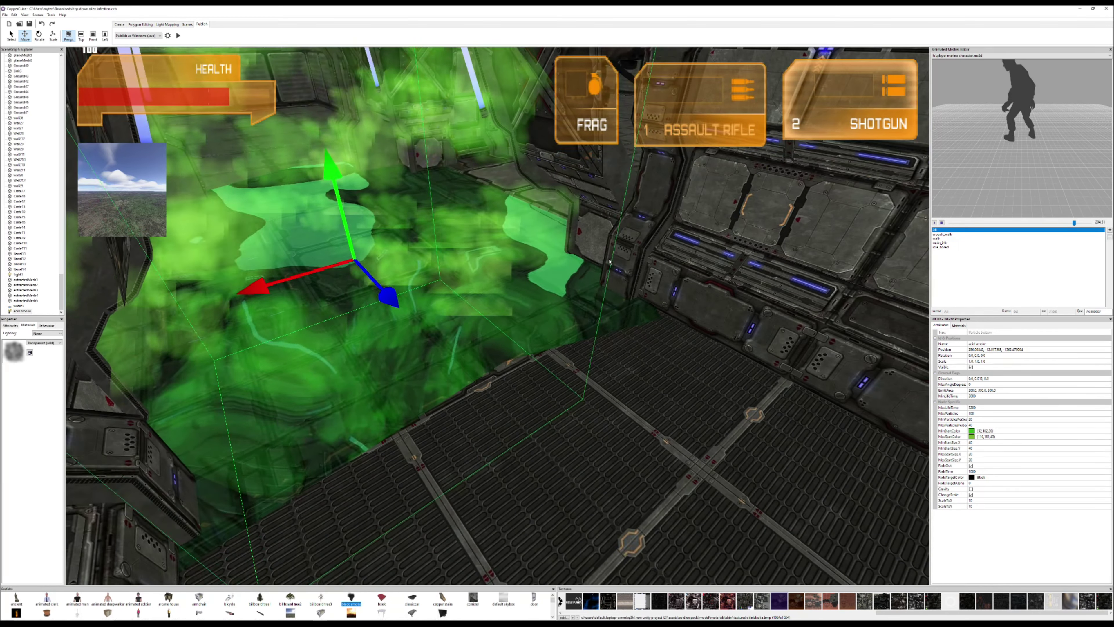
right_click_drag(597, 282, 603, 282)
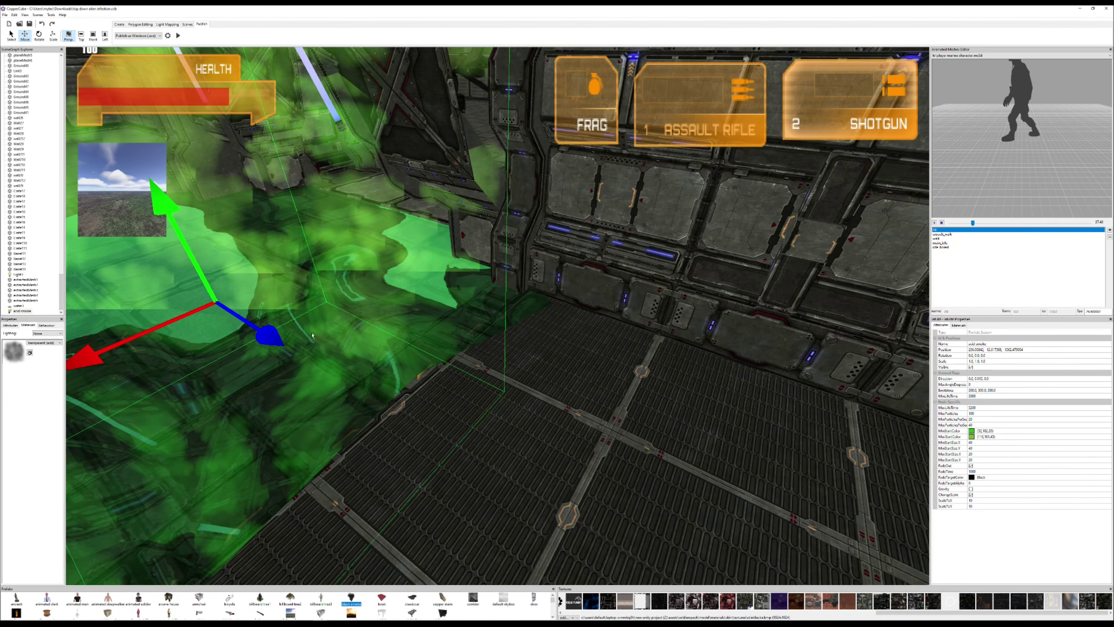
Step: Inspect the aliens in the arena and select the acid particle effect on the red alien
scroll(548, 307, "down", 4)
right_click_drag(549, 308, 528, 398)
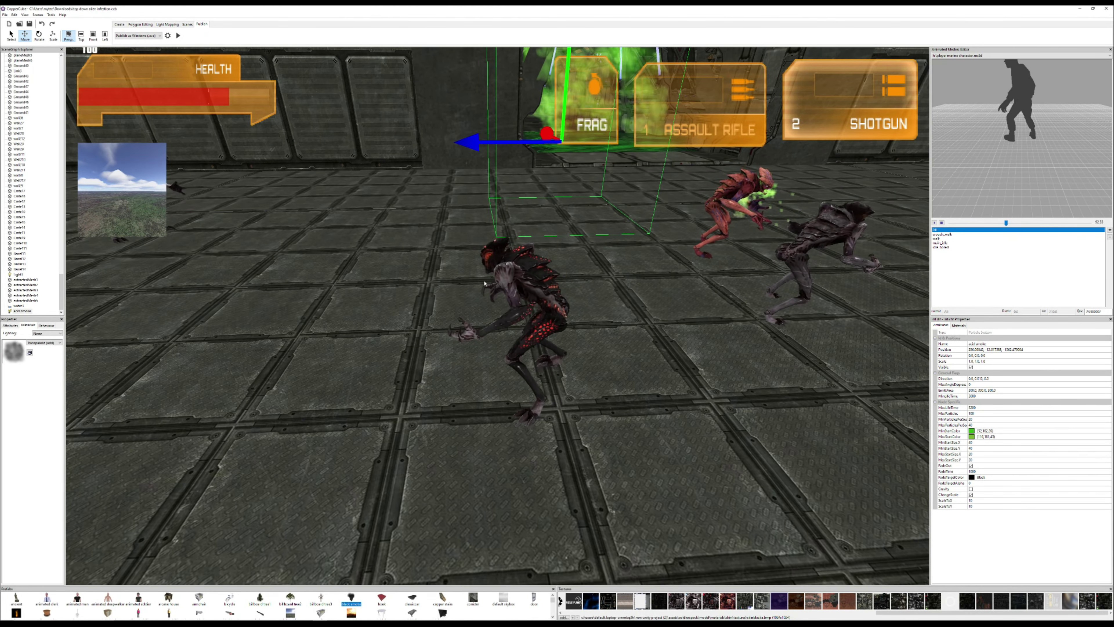
right_click_drag(485, 283, 468, 374)
left_click(502, 378)
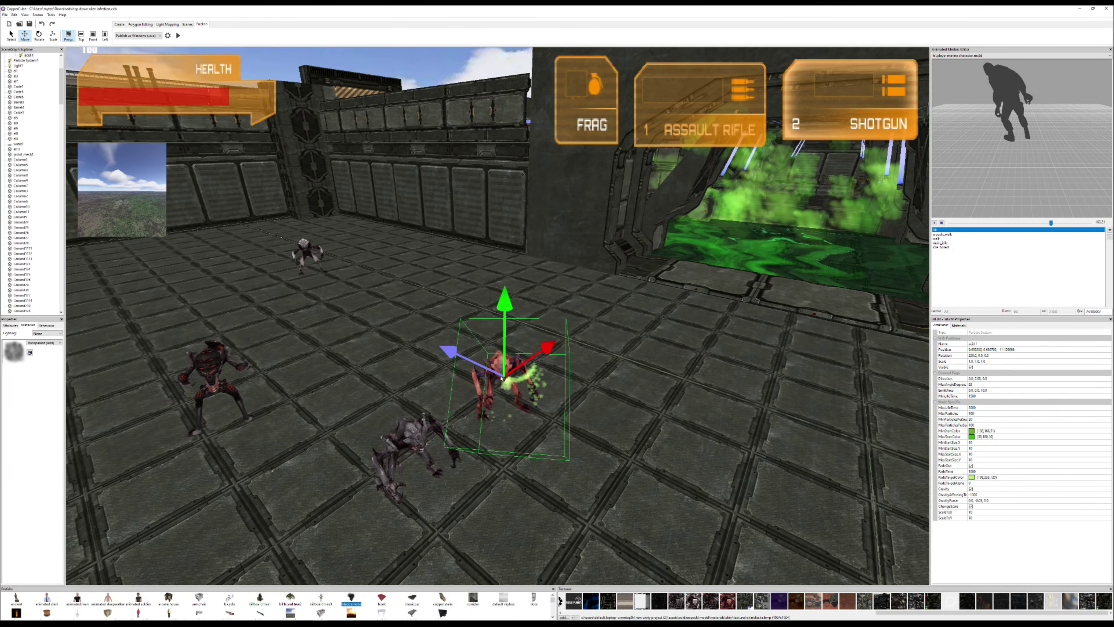
Step: Examine the grey crouching alien beside the red one at close range and select it
right_click_drag(403, 435, 477, 367)
scroll(453, 368, "up", 3)
scroll(477, 367, "up", 3)
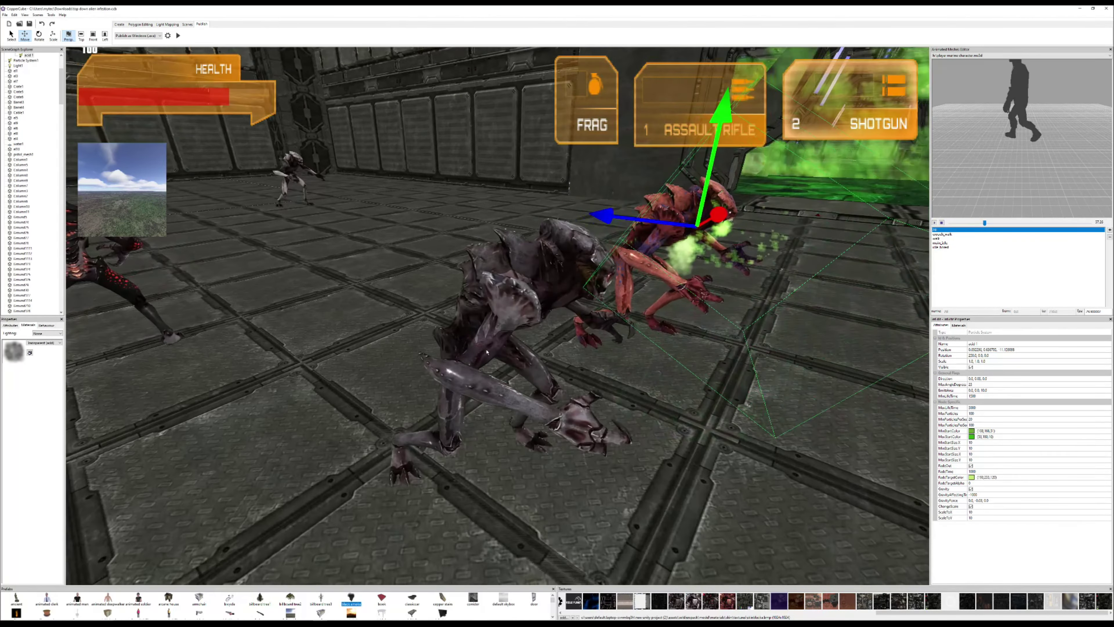
left_click(493, 341)
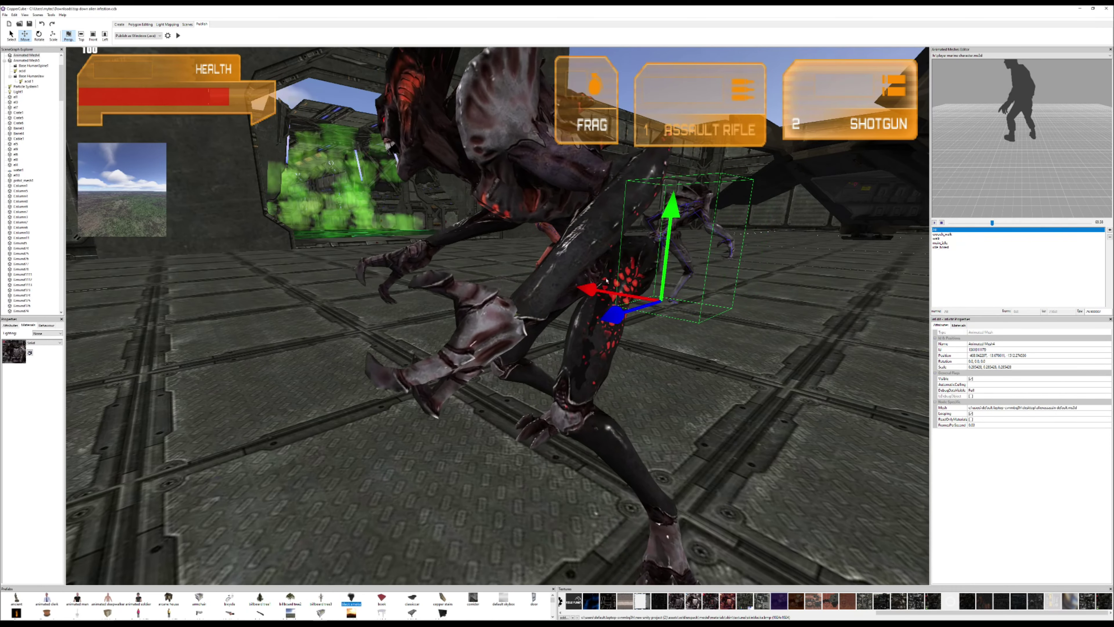
Step: Examine the black-and-red alien from the front and select the white alien near the arena wall
scroll(505, 248, "down", 1)
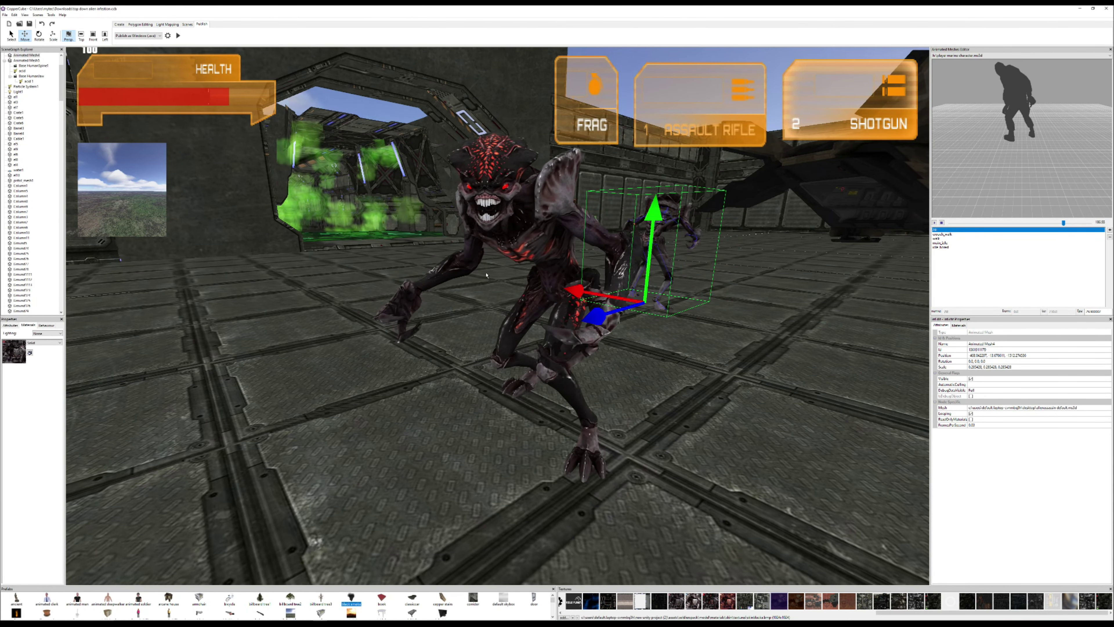
scroll(356, 316, "down", 3)
middle_click_drag(357, 316, 428, 322)
left_click_drag(428, 321, 424, 287)
left_click(530, 259)
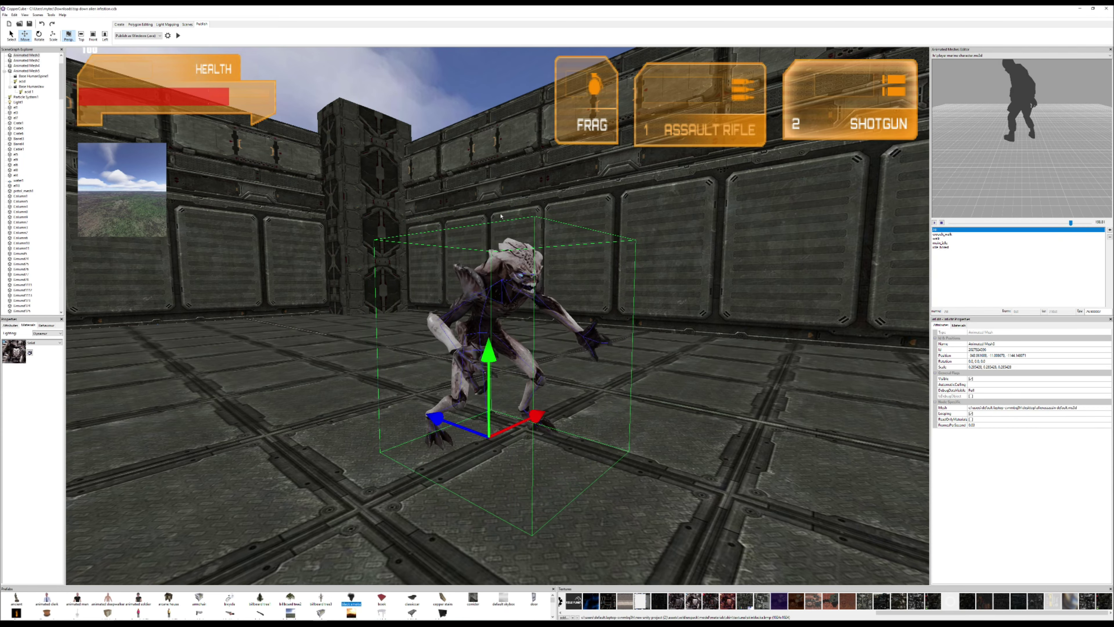
Step: Return from the alien arena to the marine room, select the nearest shaven-headed marine and inspect his uniform and face
scroll(504, 329, "down", 5)
mouse_move(509, 332)
left_mouse_down()
mouse_move(519, 338)
mouse_move(504, 351)
left_mouse_up()
scroll(491, 365, "down", 4)
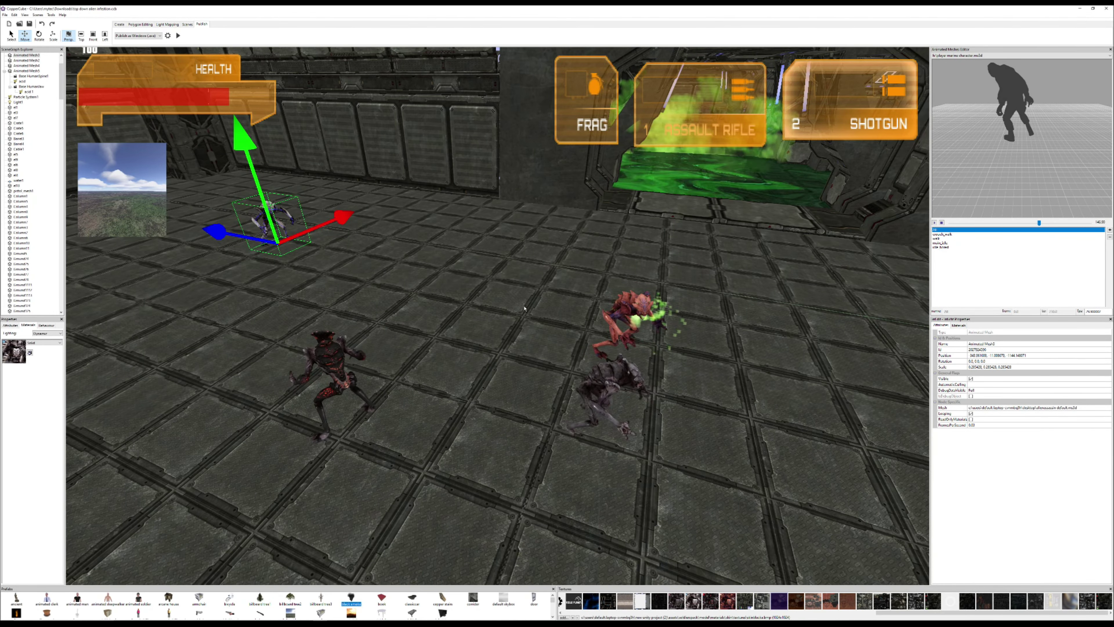
scroll(524, 310, "down", 4)
left_click_drag(525, 310, 622, 330)
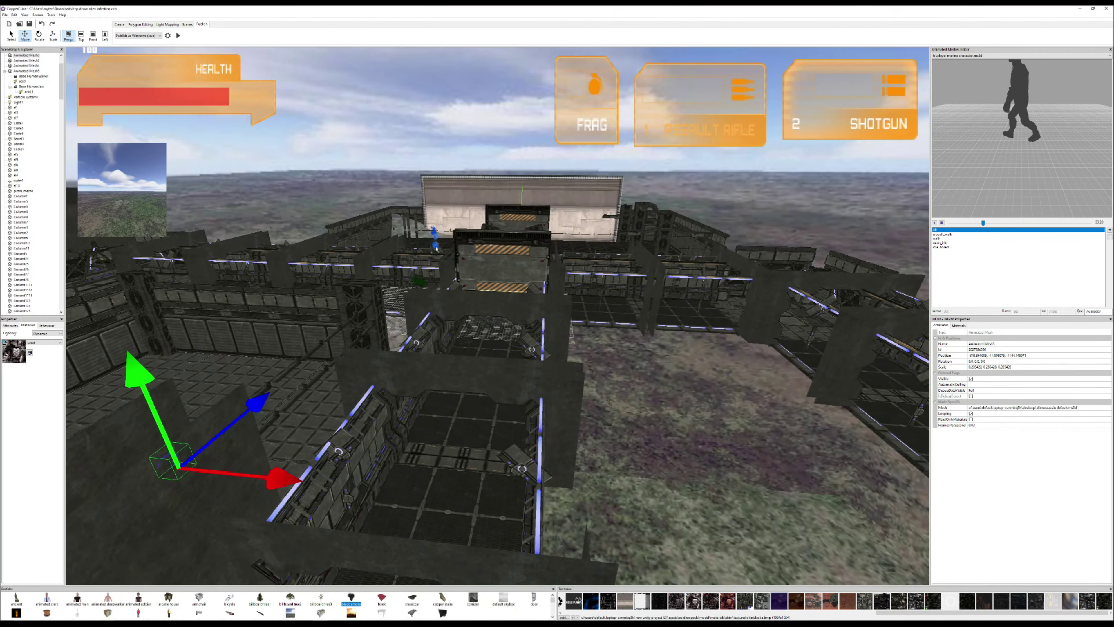
left_click_drag(436, 249, 538, 339)
scroll(477, 250, "up", 2)
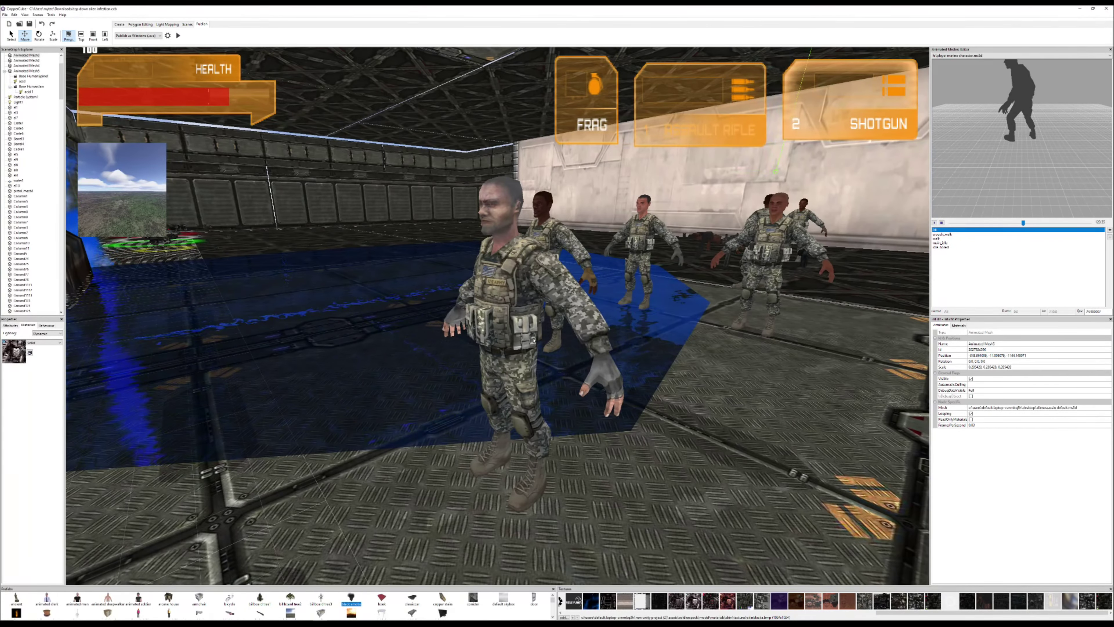
left_click(552, 284)
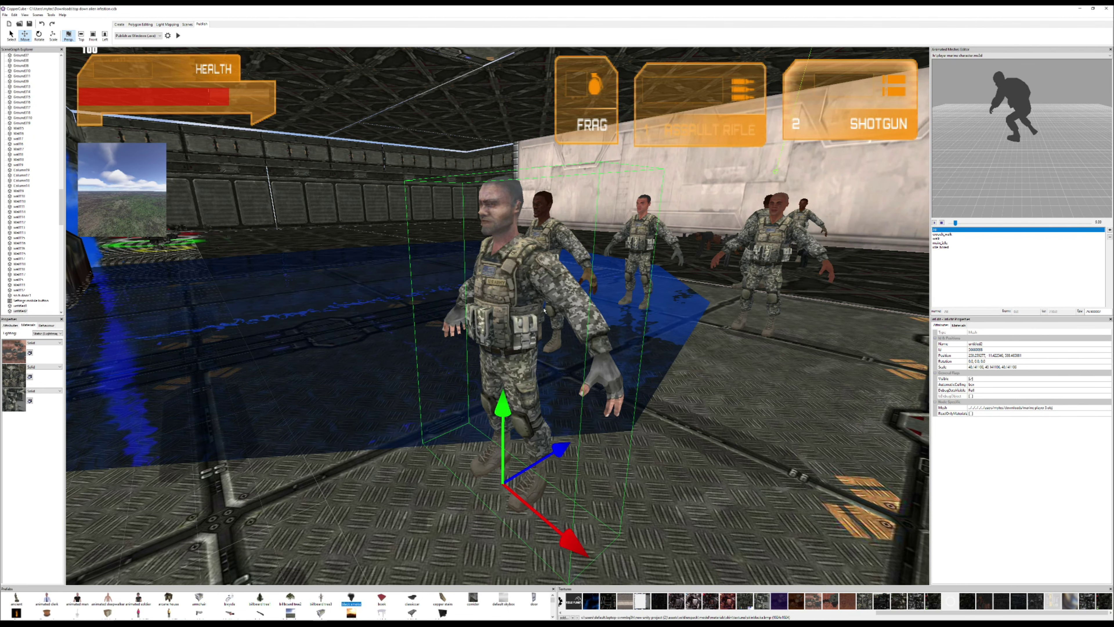
scroll(544, 310, "up", 2)
scroll(562, 265, "up", 2)
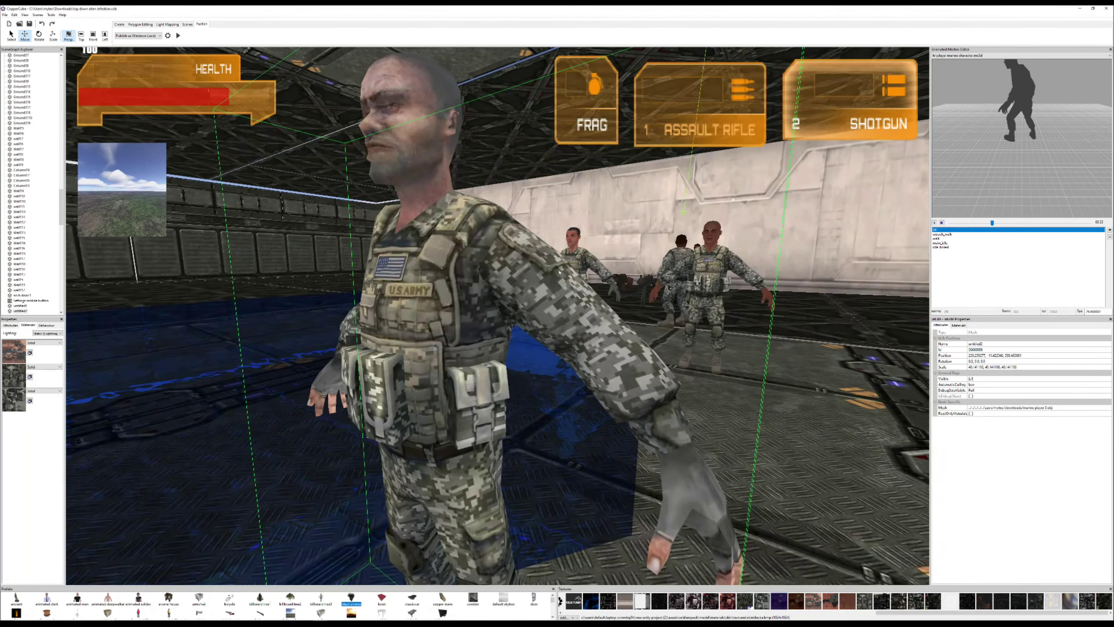
scroll(562, 265, "down", 3)
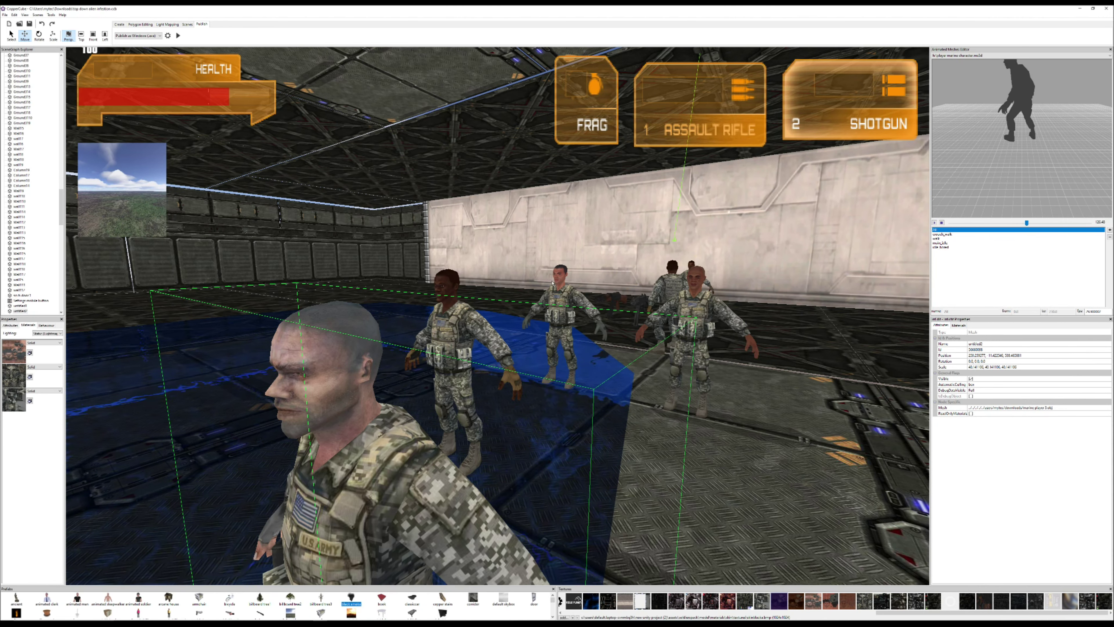
Step: Inspect the guns lying on the floor beside the marines, selecting them one after another
middle_click_drag(682, 284, 542, 321)
scroll(542, 320, "up", 6)
scroll(542, 321, "up", 4)
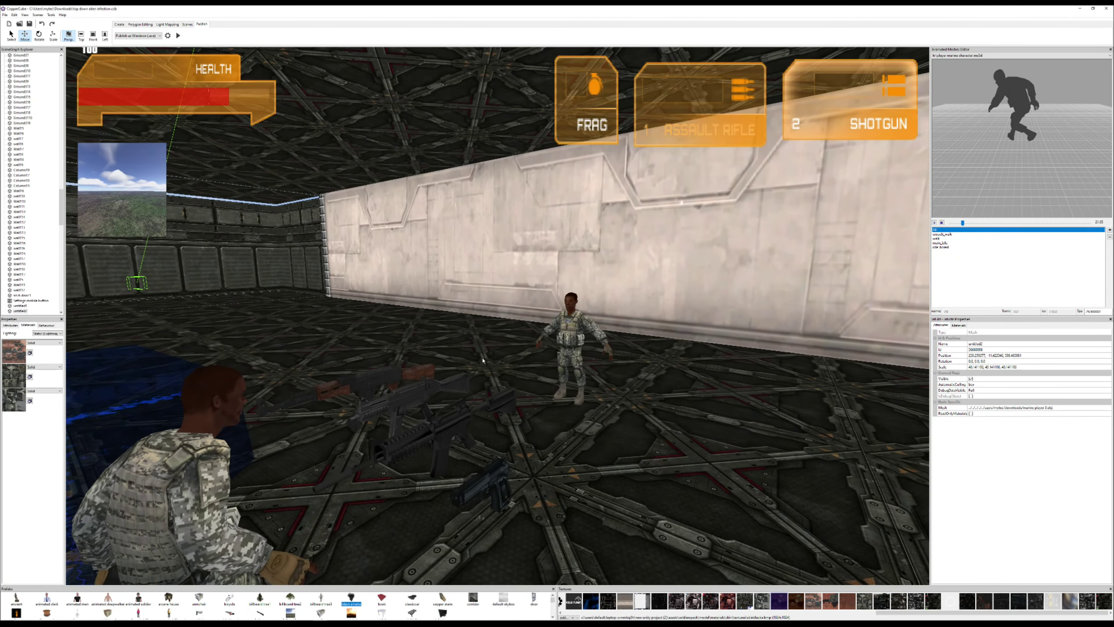
left_click(431, 368)
left_click(430, 368)
left_click(393, 336)
left_click(326, 337)
Step: Inspect the blue water surface and its particle stream, and pick the white-ringed item among the glowing pickups
left_click_drag(335, 346, 479, 414)
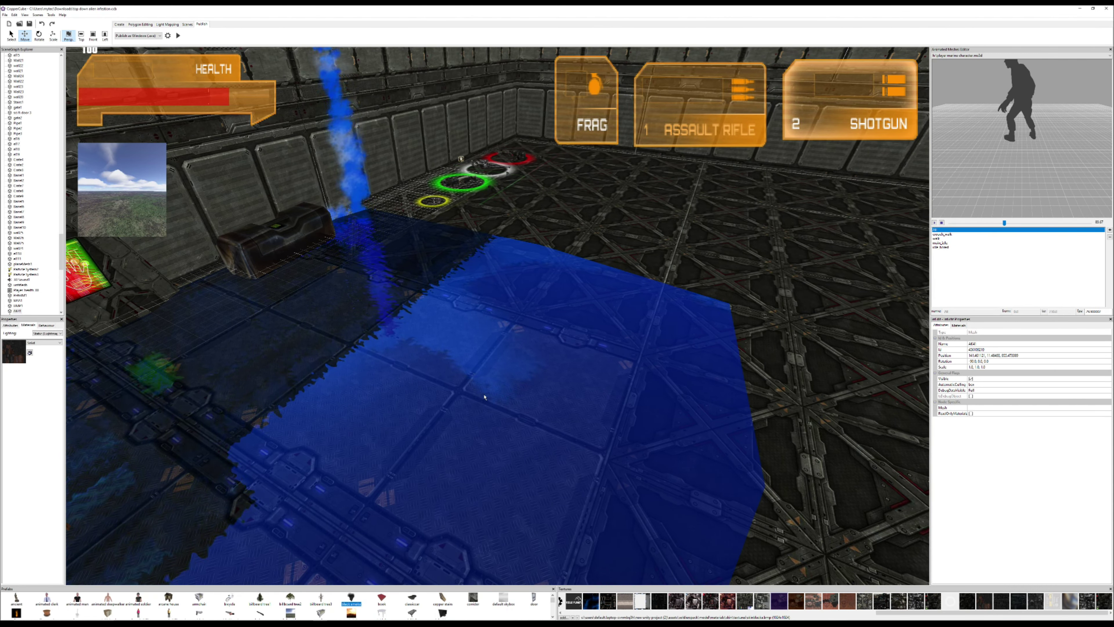
left_click_drag(488, 389, 493, 376)
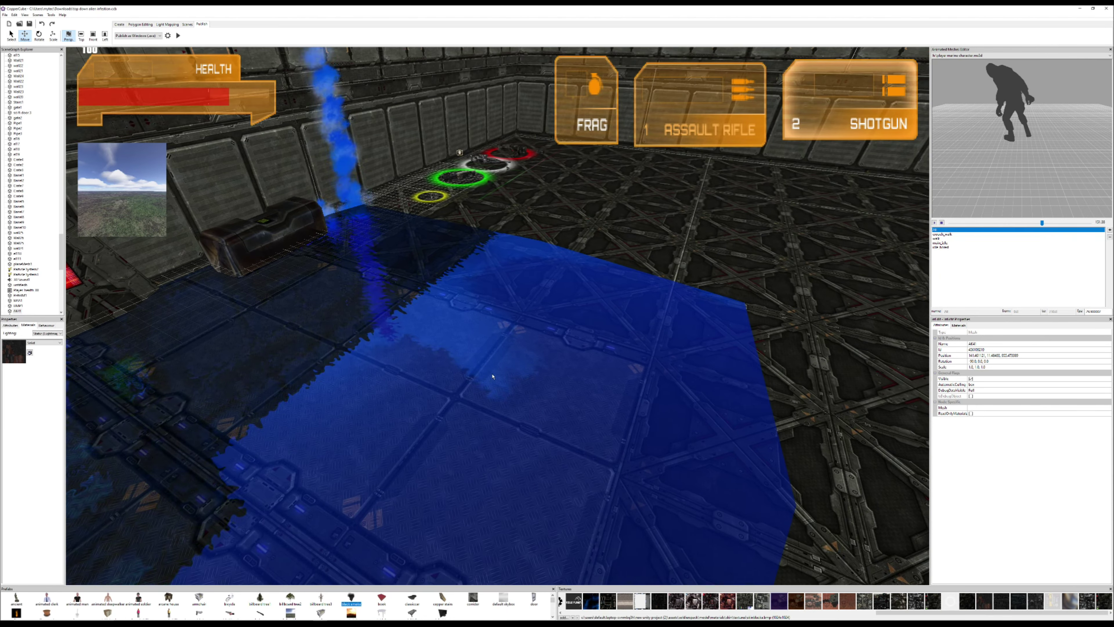
left_click_drag(493, 261, 515, 348)
scroll(515, 348, "down", 4)
scroll(522, 289, "up", 4)
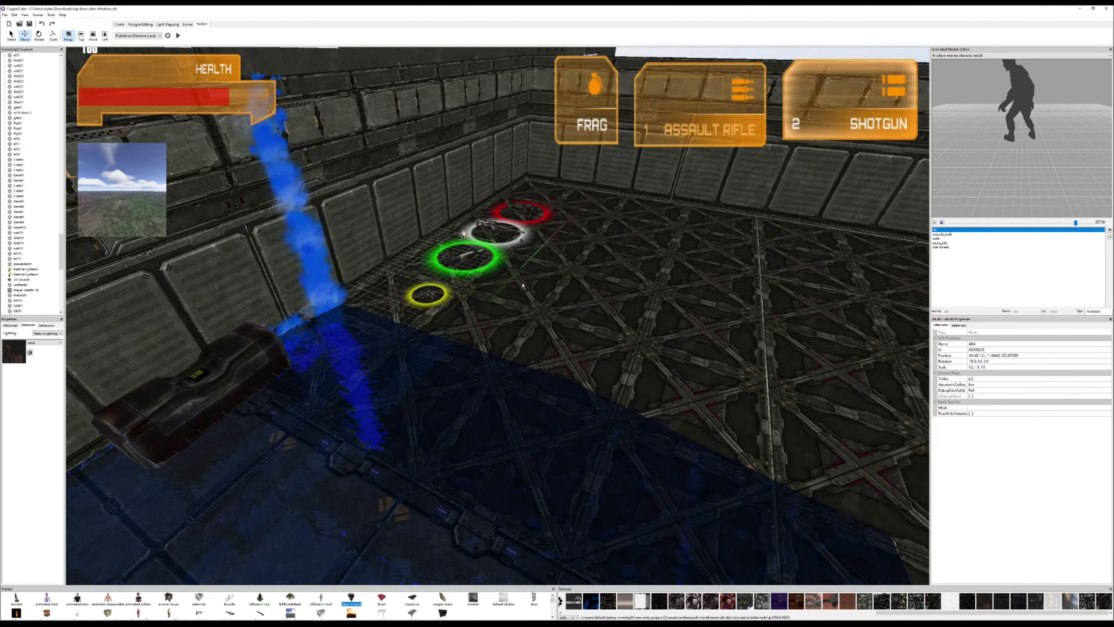
scroll(522, 284, "up", 2)
left_click(495, 220)
Step: Examine the glowing pickups closely, return to the marines and select the one standing beside the floor weapons
left_click_drag(511, 281, 473, 320)
scroll(503, 308, "up", 5)
scroll(503, 307, "up", 2)
left_click(489, 309)
left_click(438, 297)
scroll(632, 328, "down", 4)
scroll(472, 320, "up", 2)
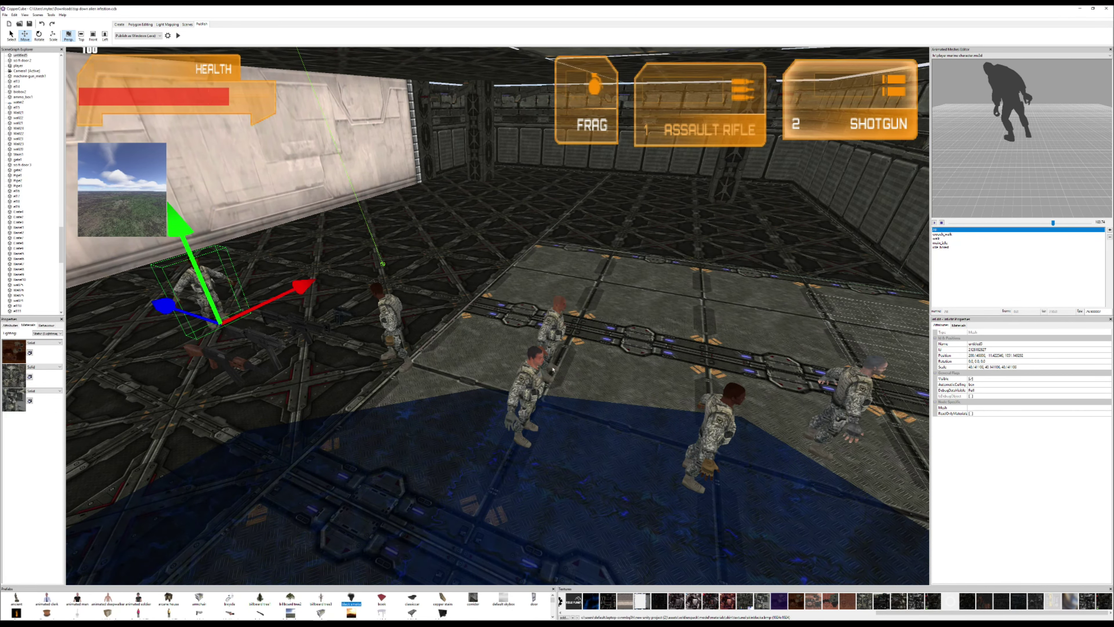
Step: Select the marines in the room one after another, ending with the one beside the weapons
left_click(547, 403)
left_click(553, 331)
left_click(531, 386)
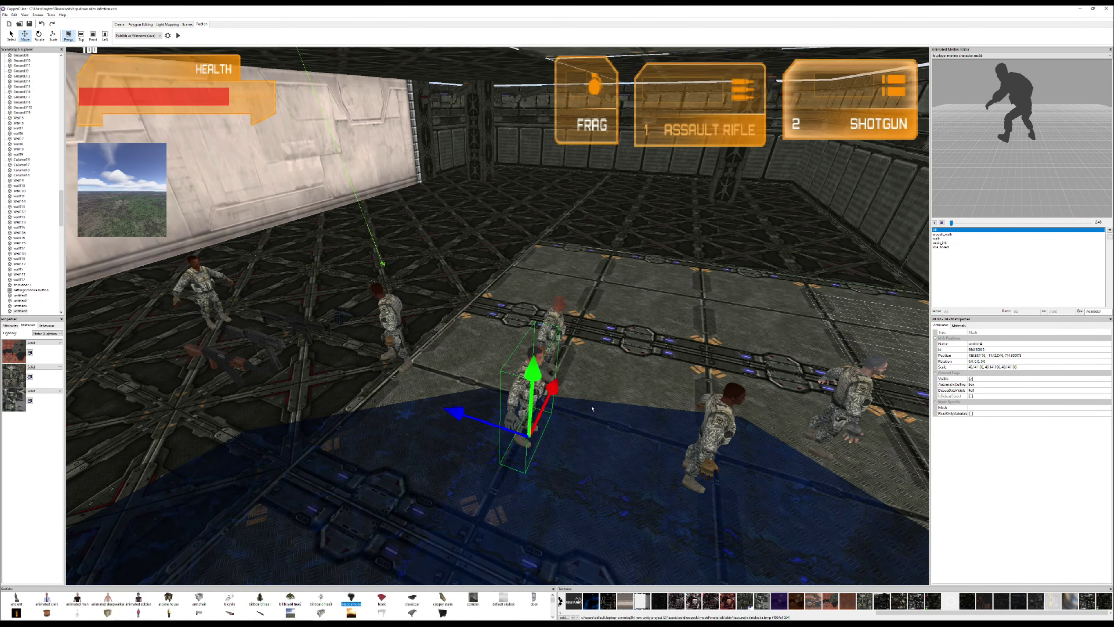
left_click(724, 439)
left_click(848, 391)
middle_click_drag(587, 437, 426, 307)
middle_click_drag(408, 366, 476, 406)
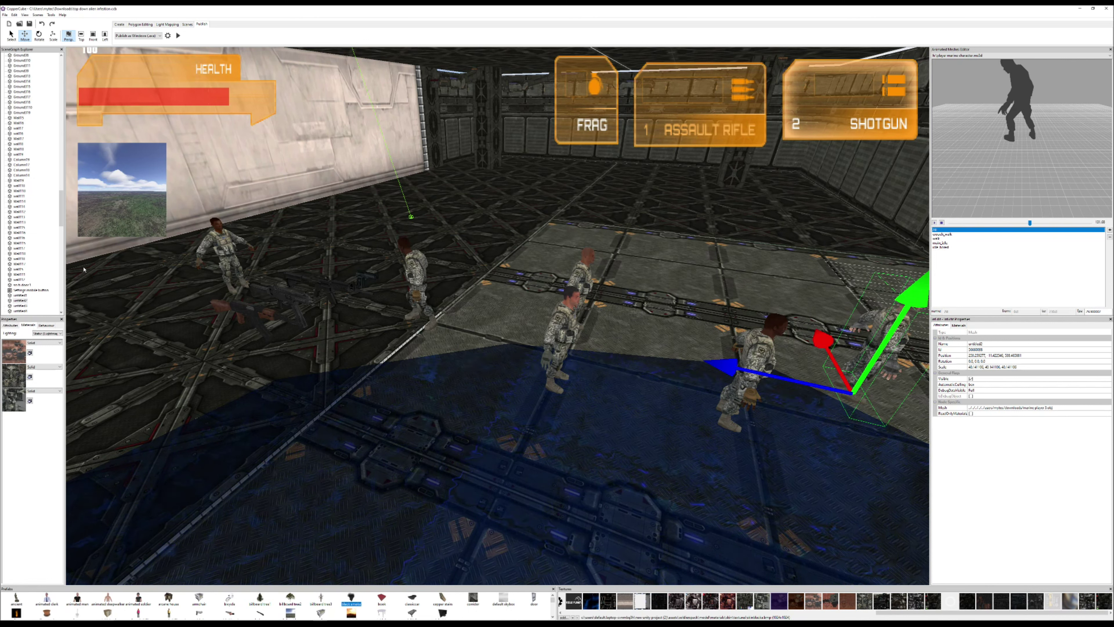
left_click(216, 241)
left_click_drag(312, 309, 324, 255)
Step: Test-run the level, dismiss the AVG scan notice and walk the player marine to the glowing pickups
left_click(180, 36)
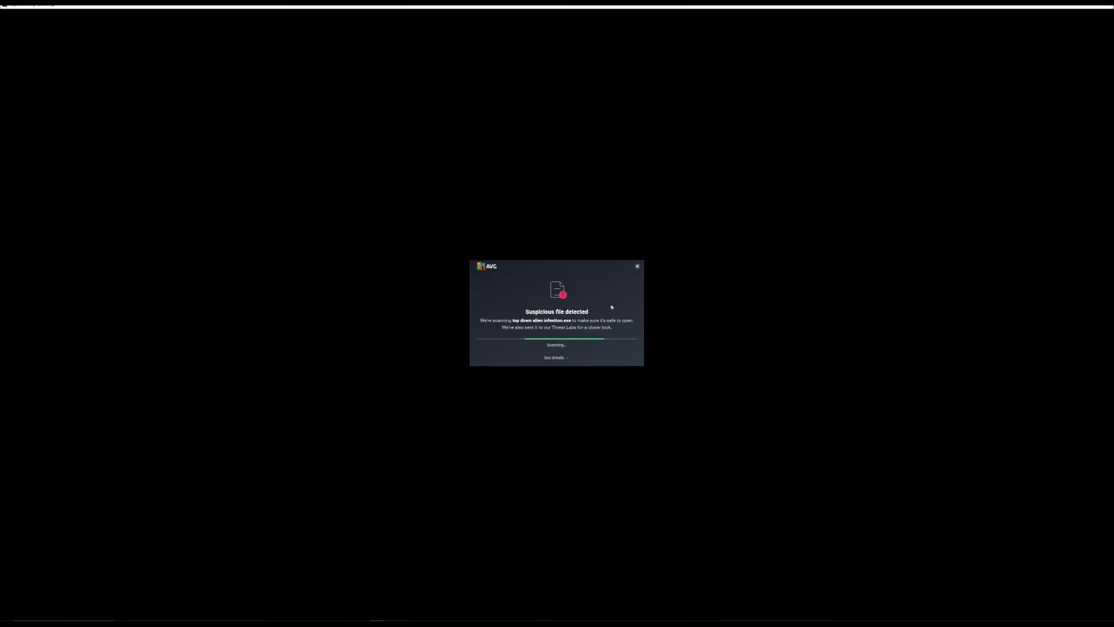
left_click(638, 267)
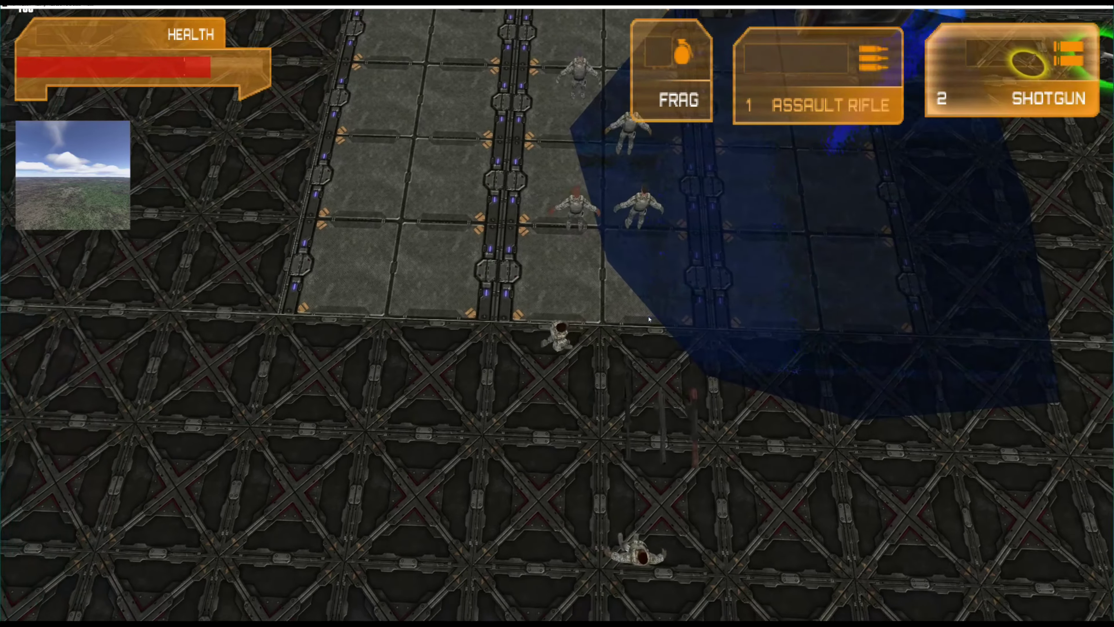
key("s")
key("w")
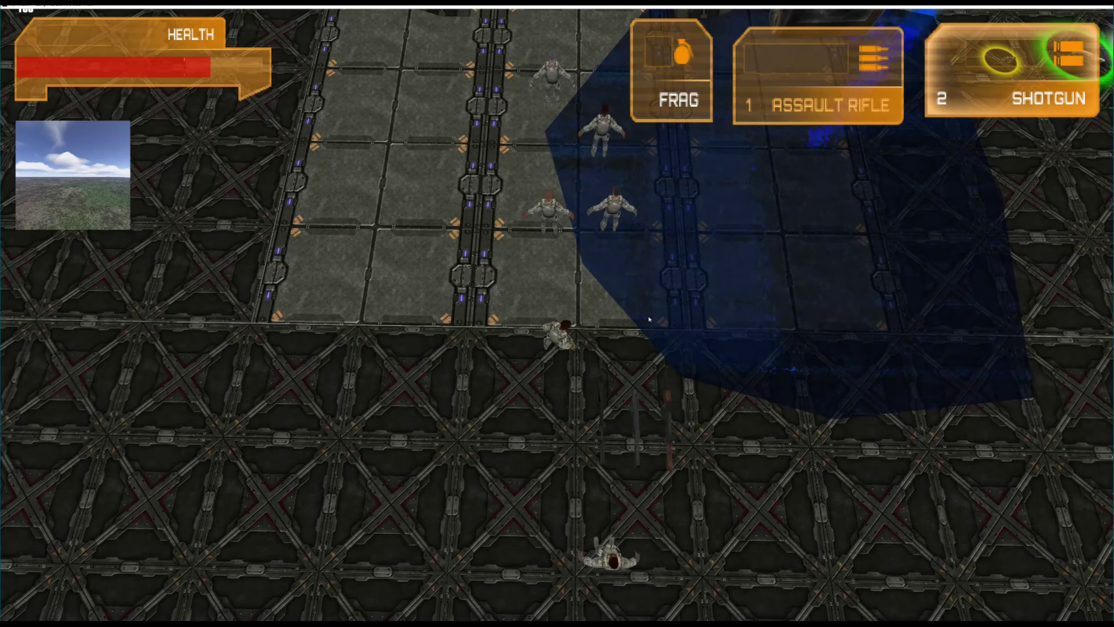
key("w")
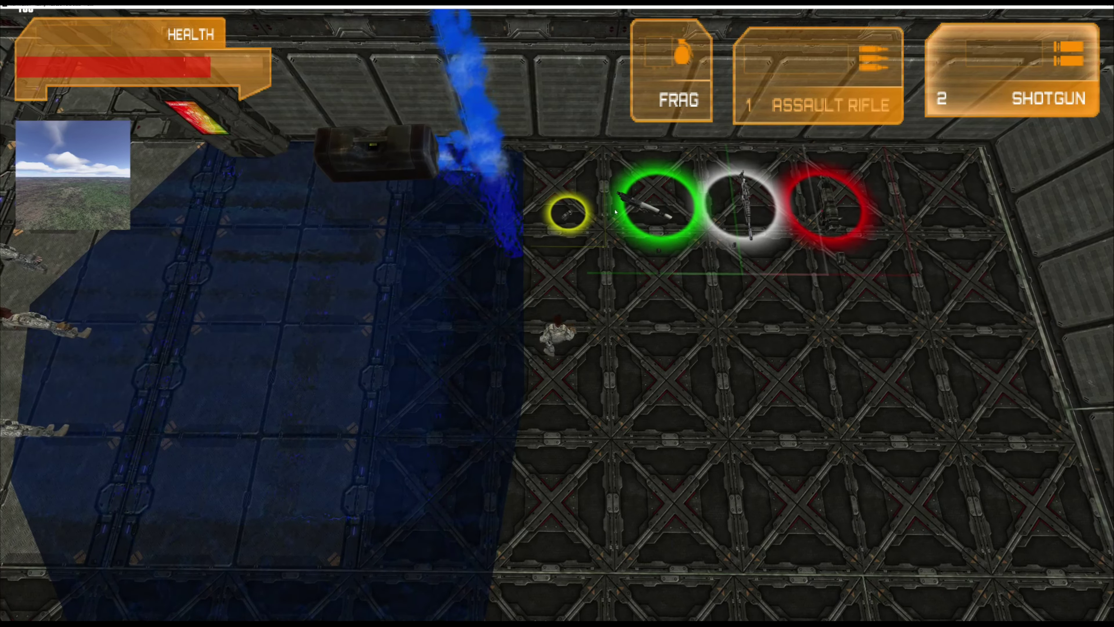
Step: Walk the player marine through the green acid area and the connecting corridors, and close the running game
key("w")
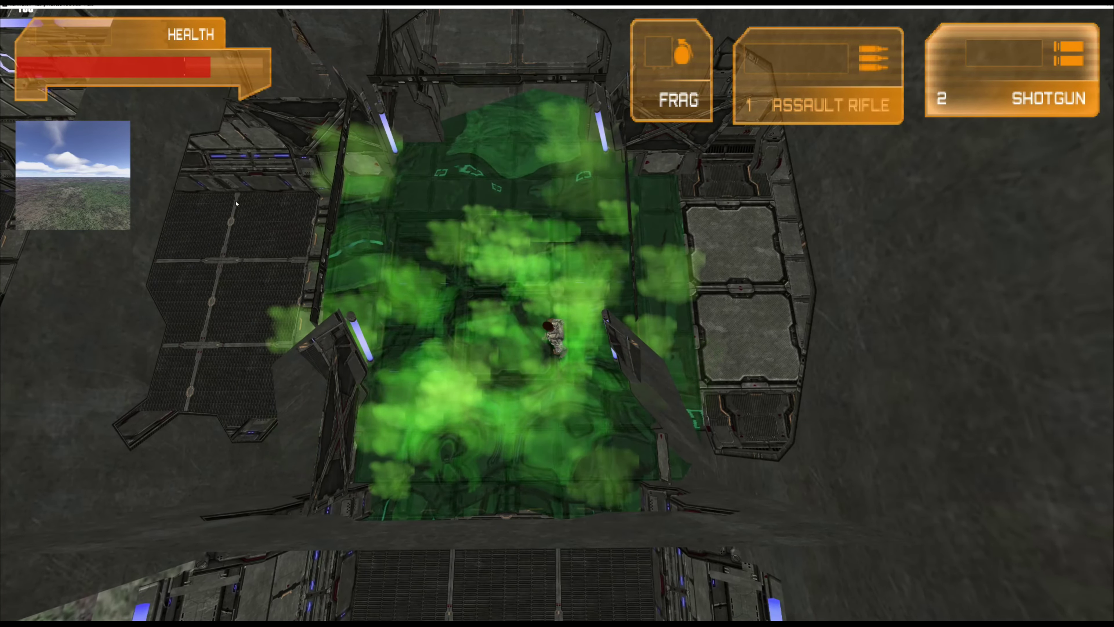
key("w")
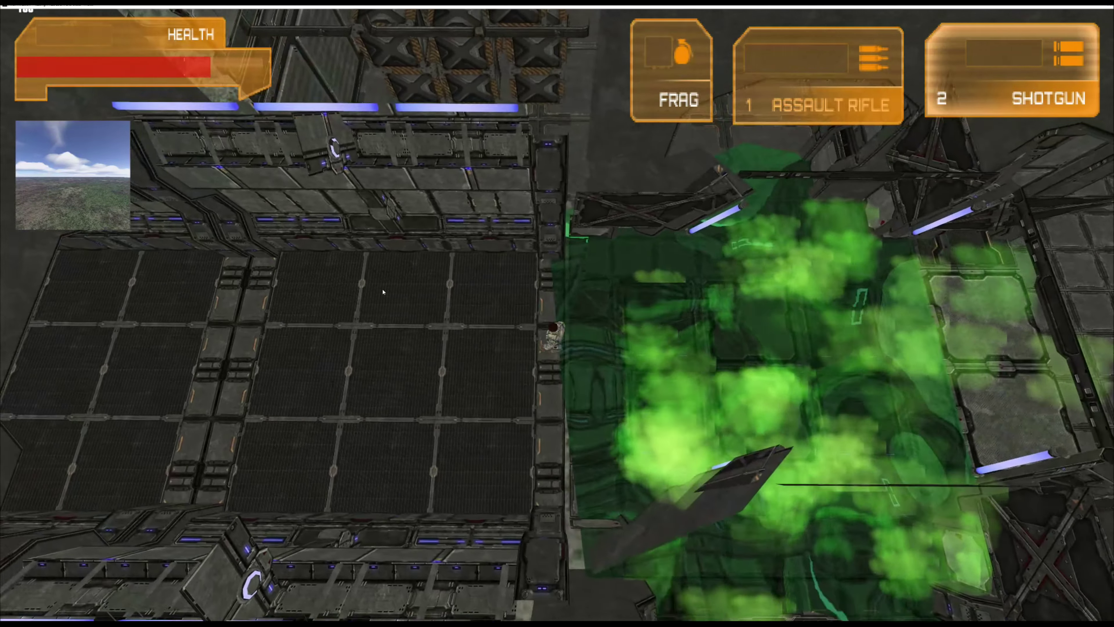
key("w")
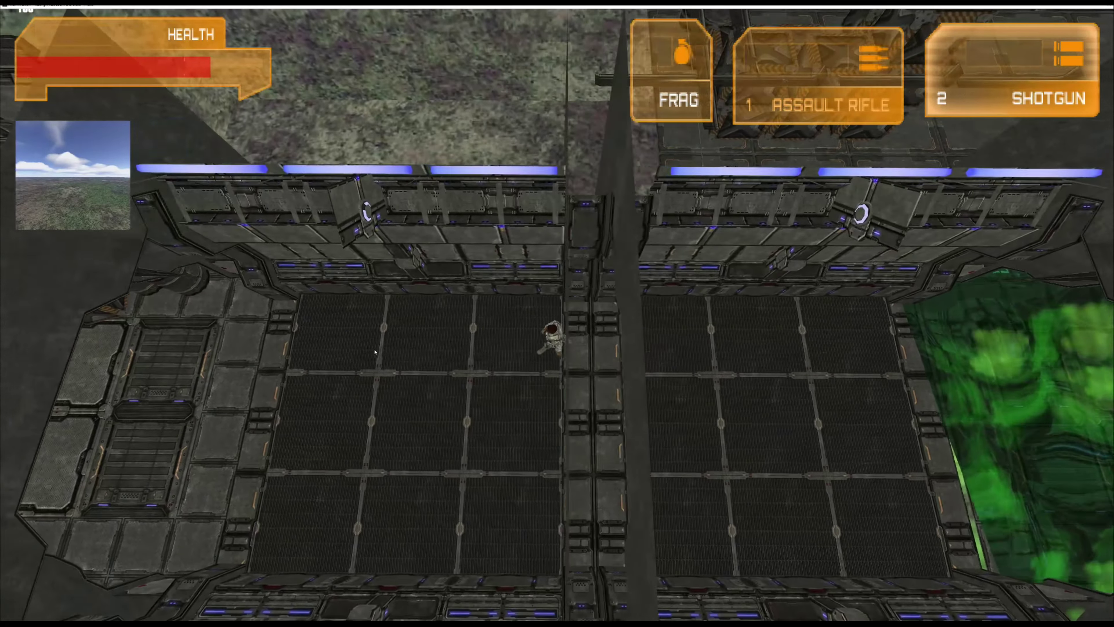
key("w")
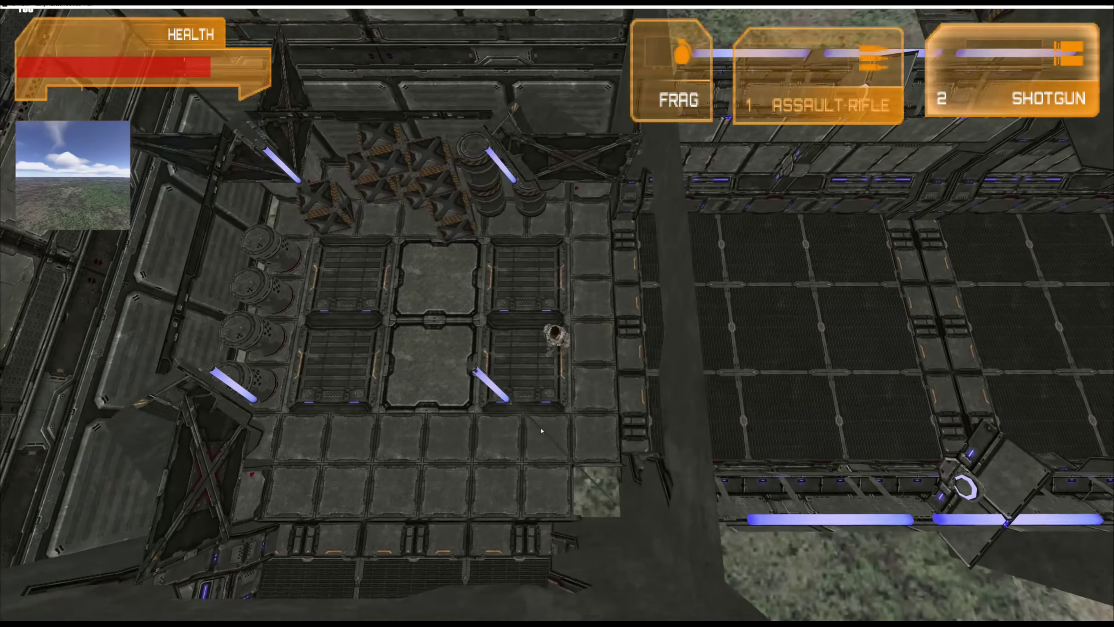
key("w")
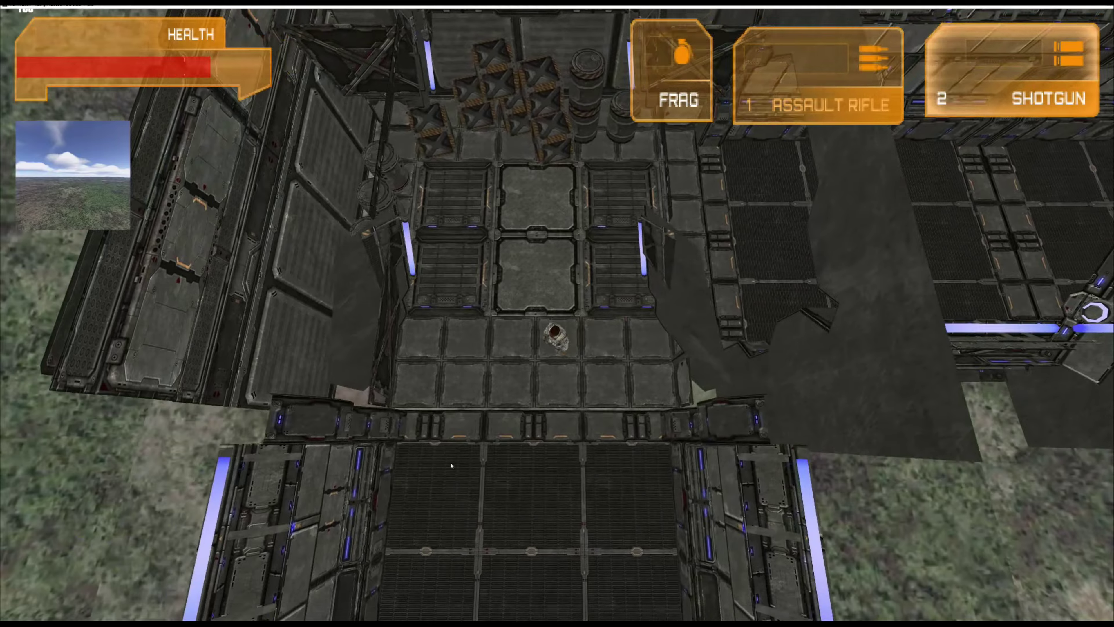
key("w")
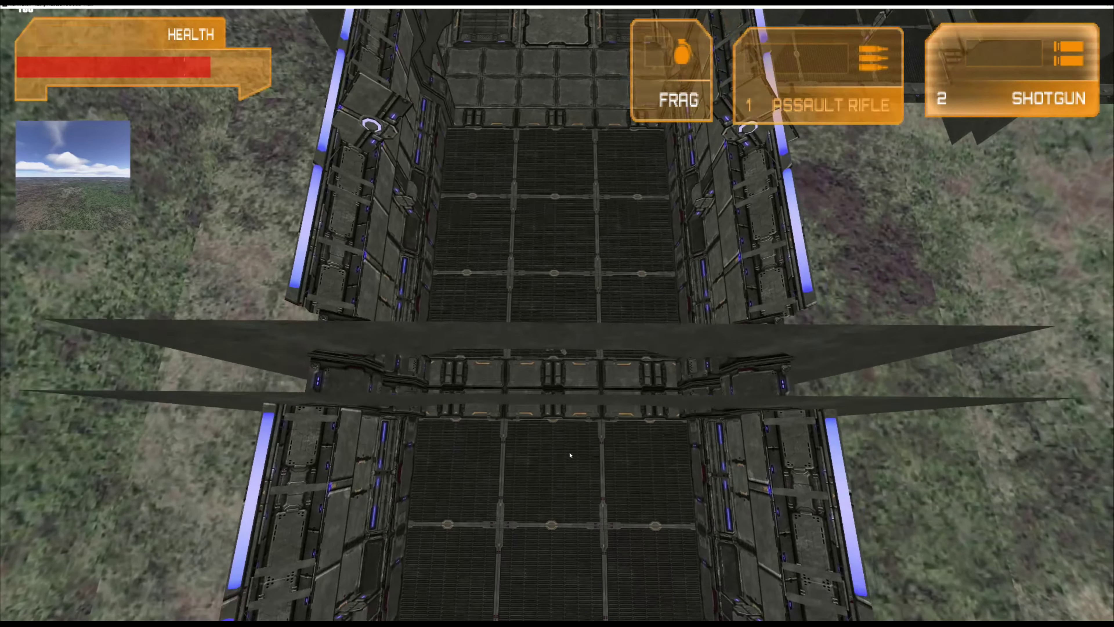
key("w")
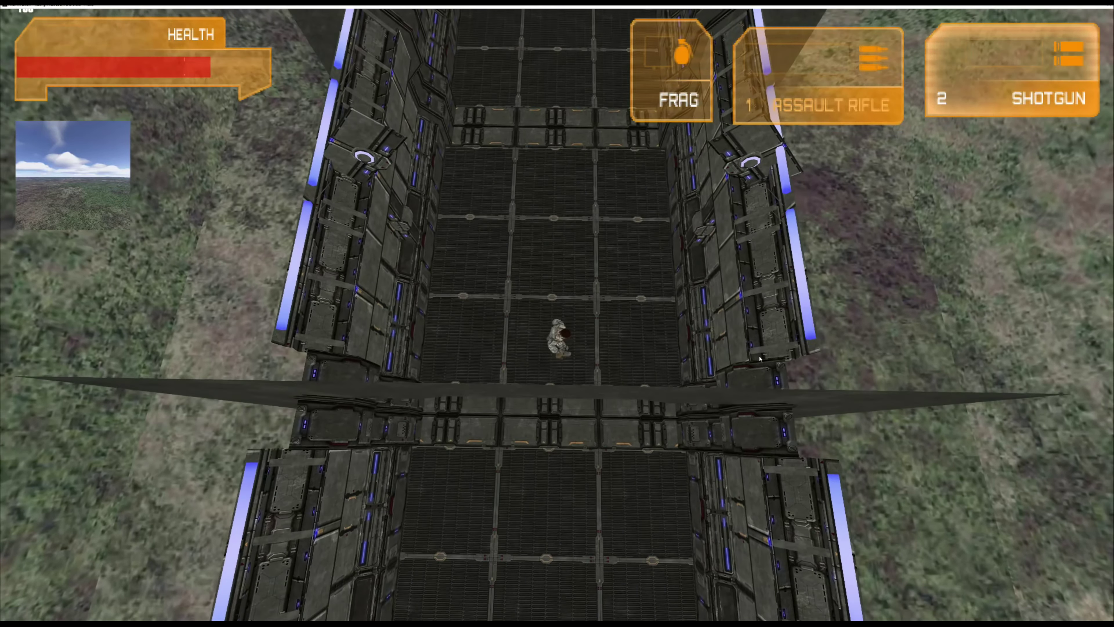
left_click(1109, 7)
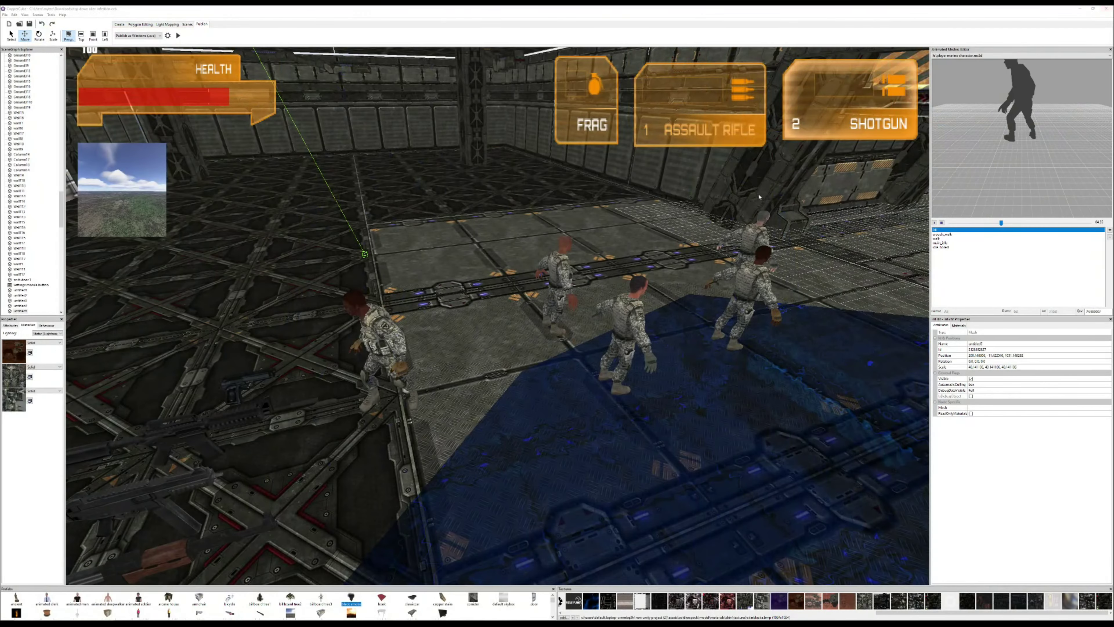
Step: Select the player marine, switch to Mixamo and place the chin, wrist, elbow, knee and groin markers on the uploaded character
left_click(366, 317)
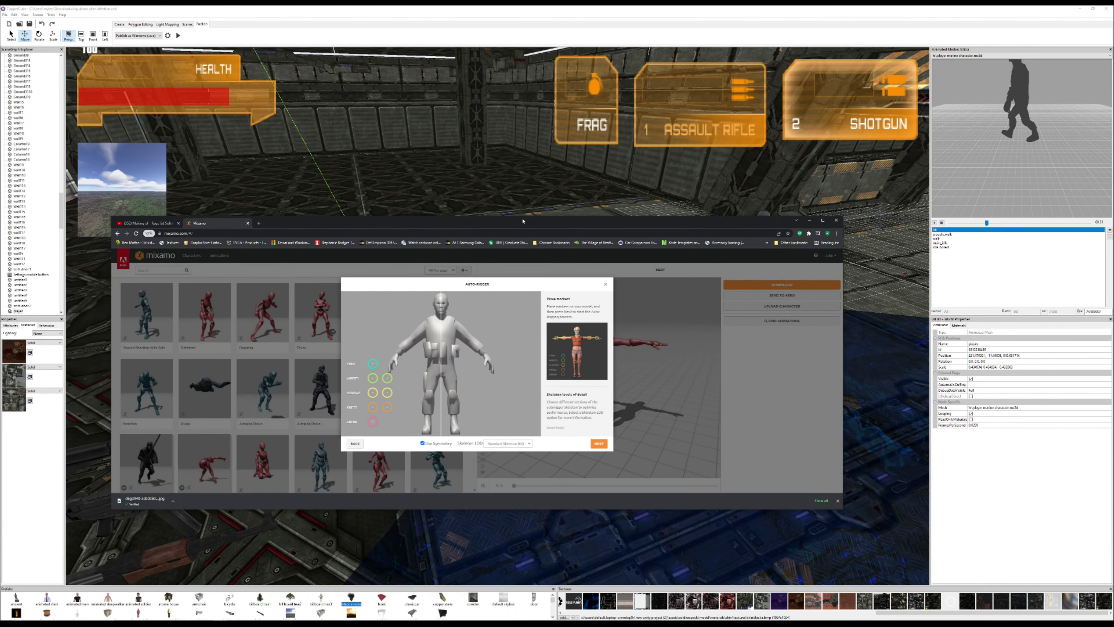
double_click(522, 221)
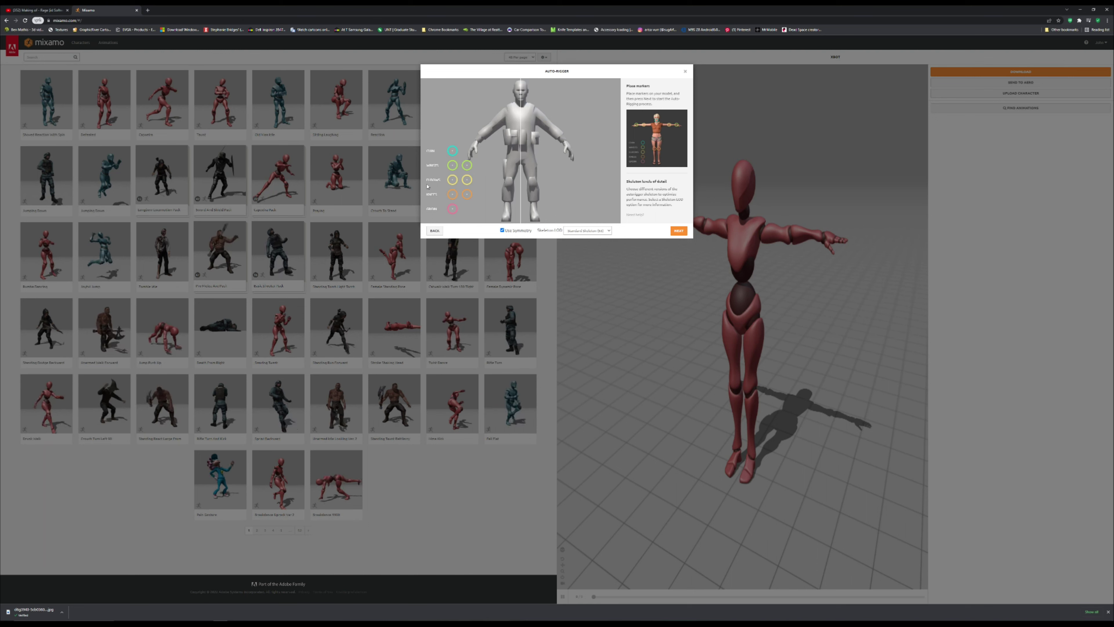
left_click_drag(455, 153, 520, 99)
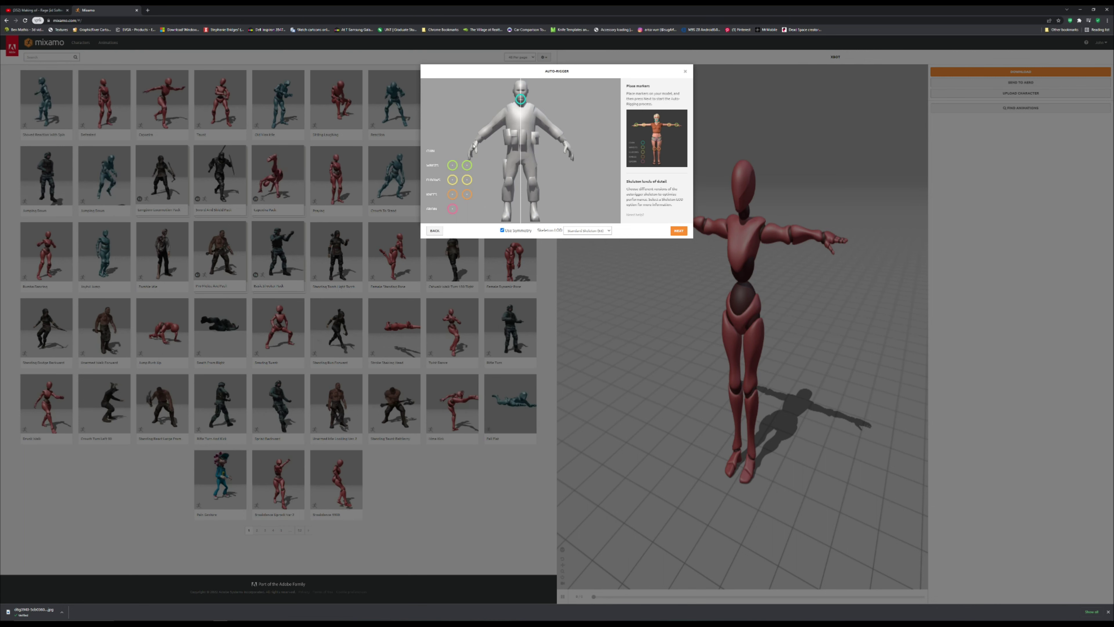
mouse_move(452, 165)
left_mouse_down()
mouse_move(481, 142)
mouse_move(454, 181)
mouse_move(501, 147)
mouse_move(495, 125)
left_mouse_up()
left_click_drag(450, 196, 509, 187)
left_click_drag(453, 210, 522, 164)
Step: Compare the No Fingers skeleton level of detail with the others and set it to 3 Chain Fingers
left_click(581, 231)
left_click(584, 241)
left_click(585, 231)
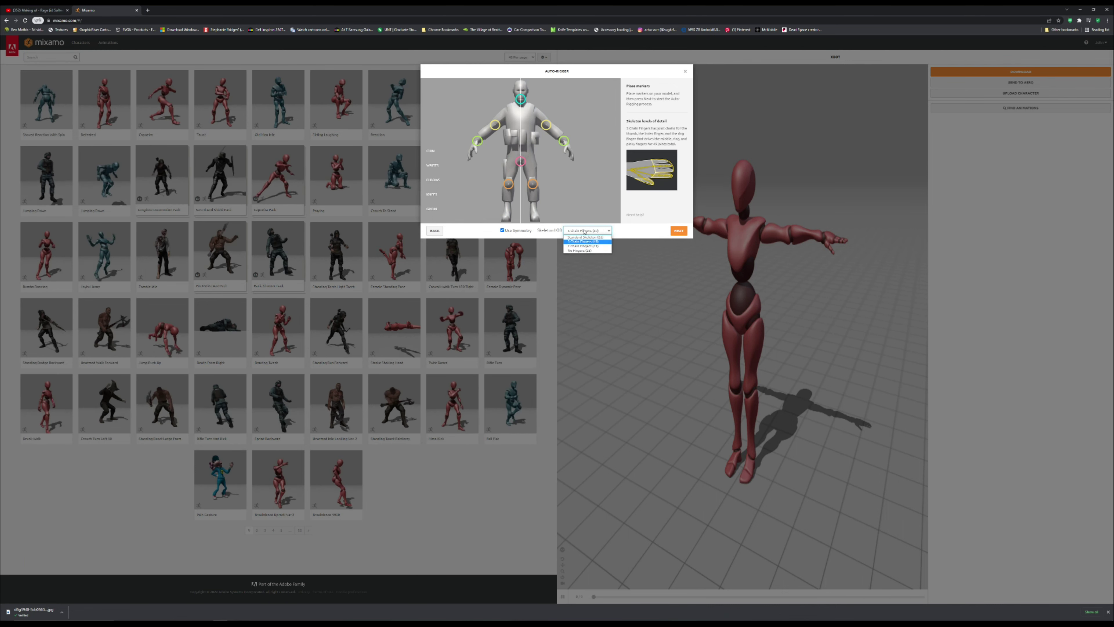
left_click(584, 250)
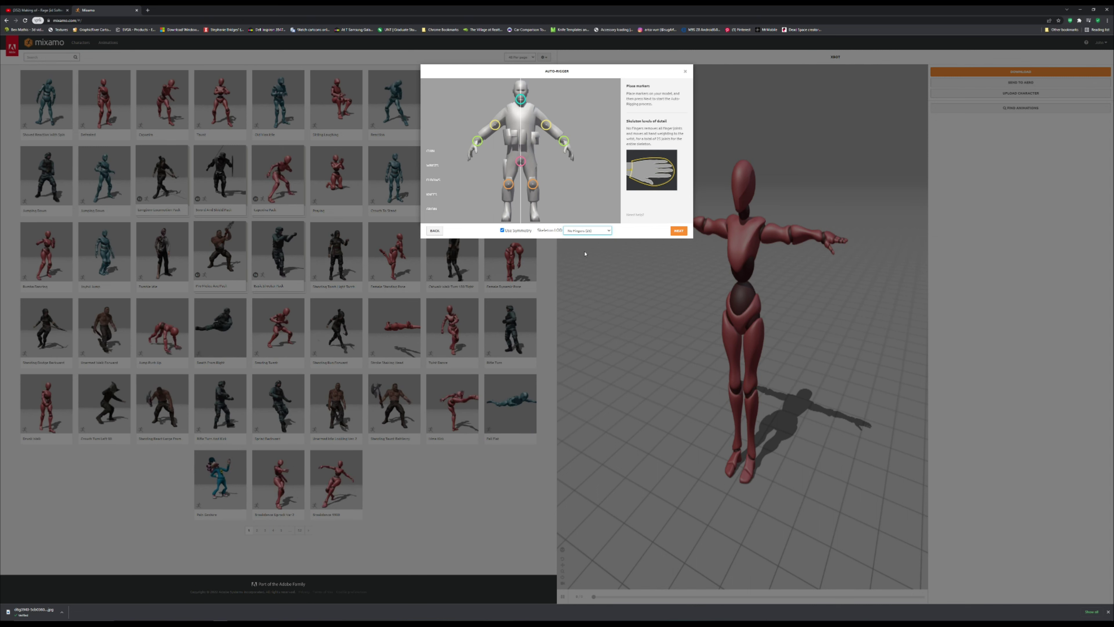
left_click(582, 232)
left_click(580, 245)
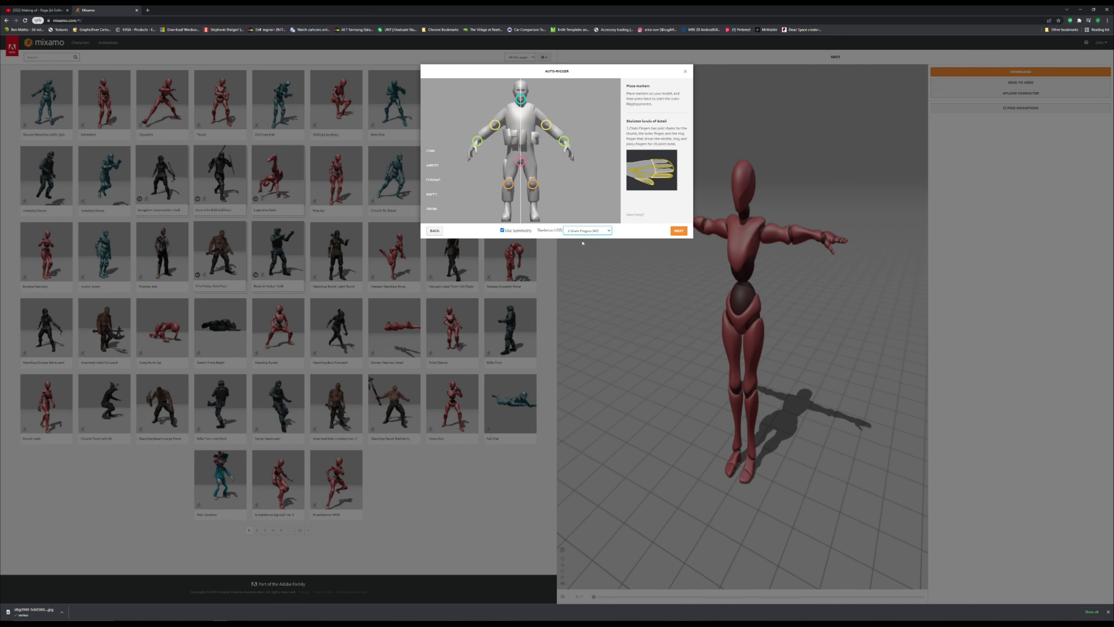
Step: Compare the 2 Chain Fingers and Standard Skeleton levels of detail for the marine's hand rig
left_click(586, 231)
left_click(583, 246)
left_click(584, 231)
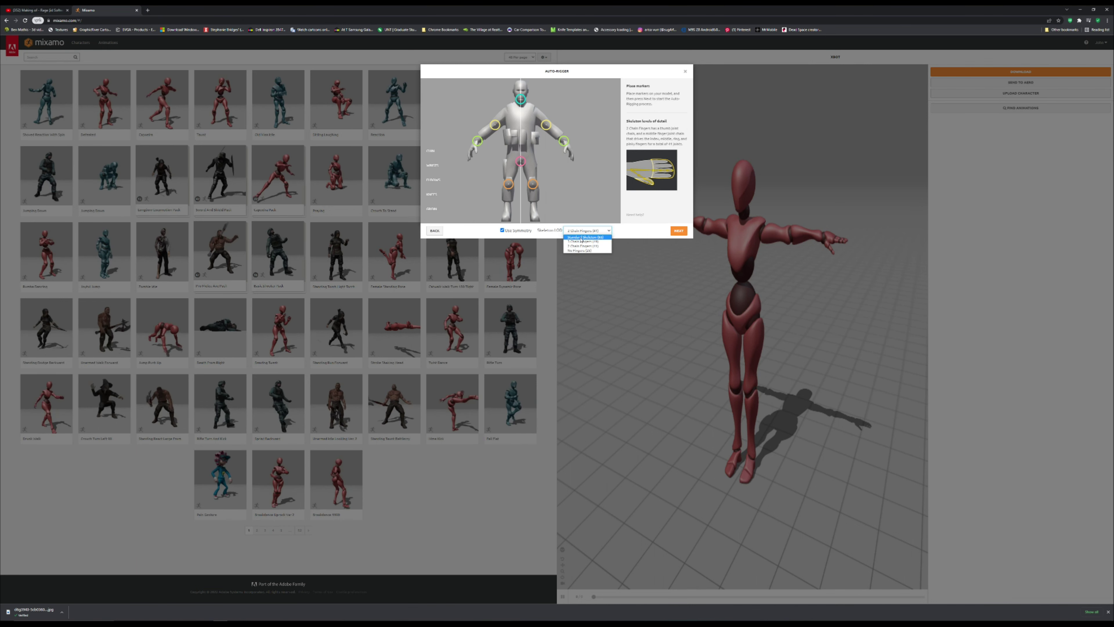
left_click(582, 238)
left_click(583, 231)
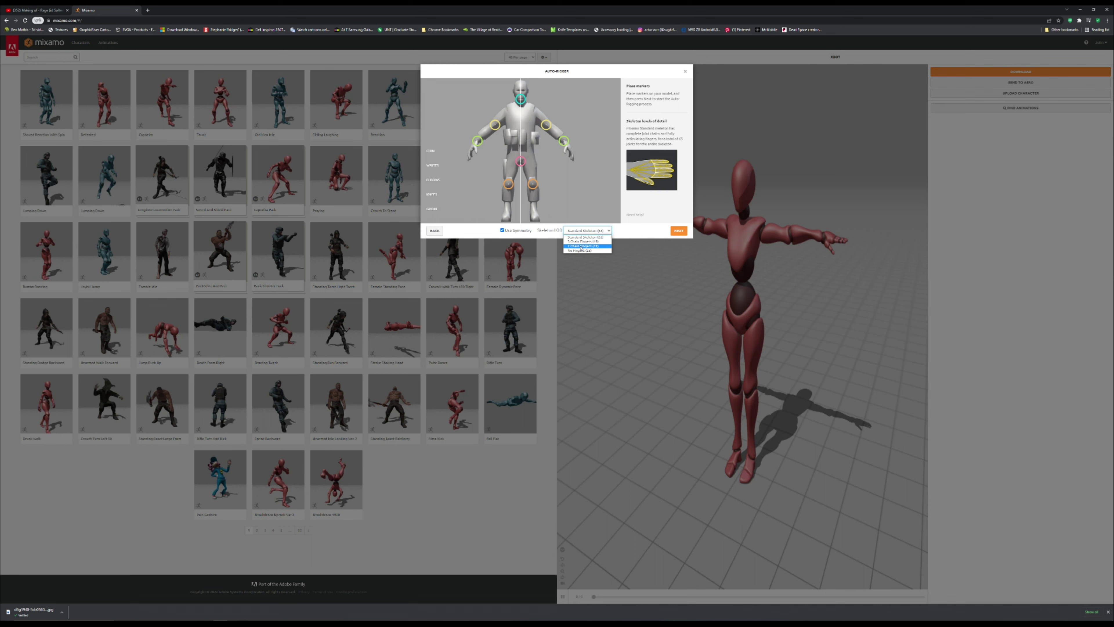
left_click(581, 247)
Step: Set the skeleton level of detail to 3 Chain Fingers, run the auto-rigger and accept the rigged marine
left_click(580, 232)
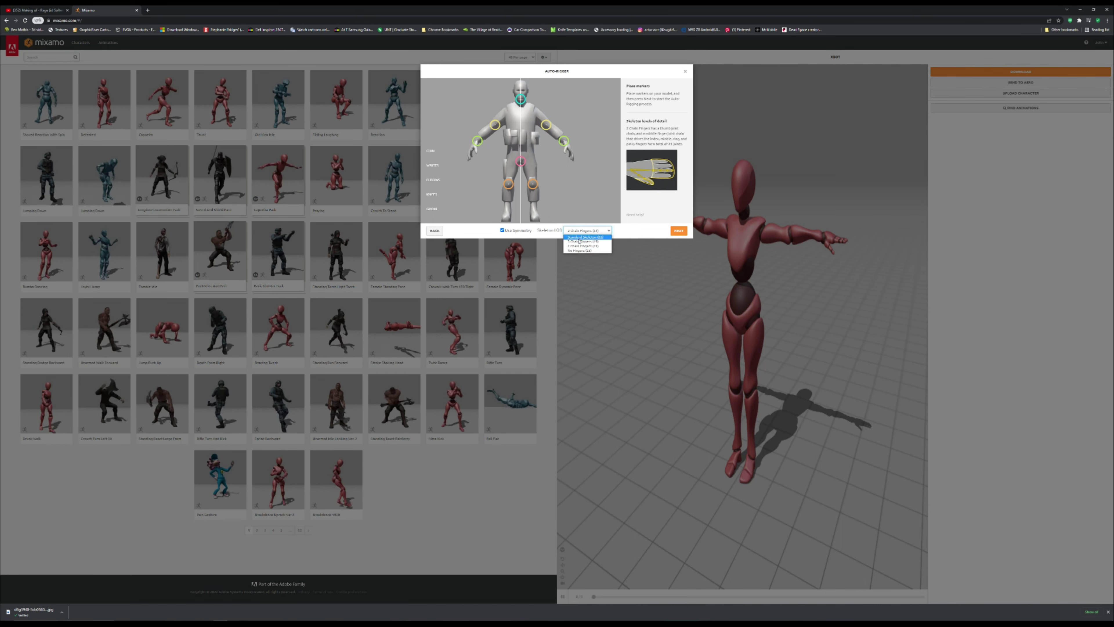
left_click(580, 243)
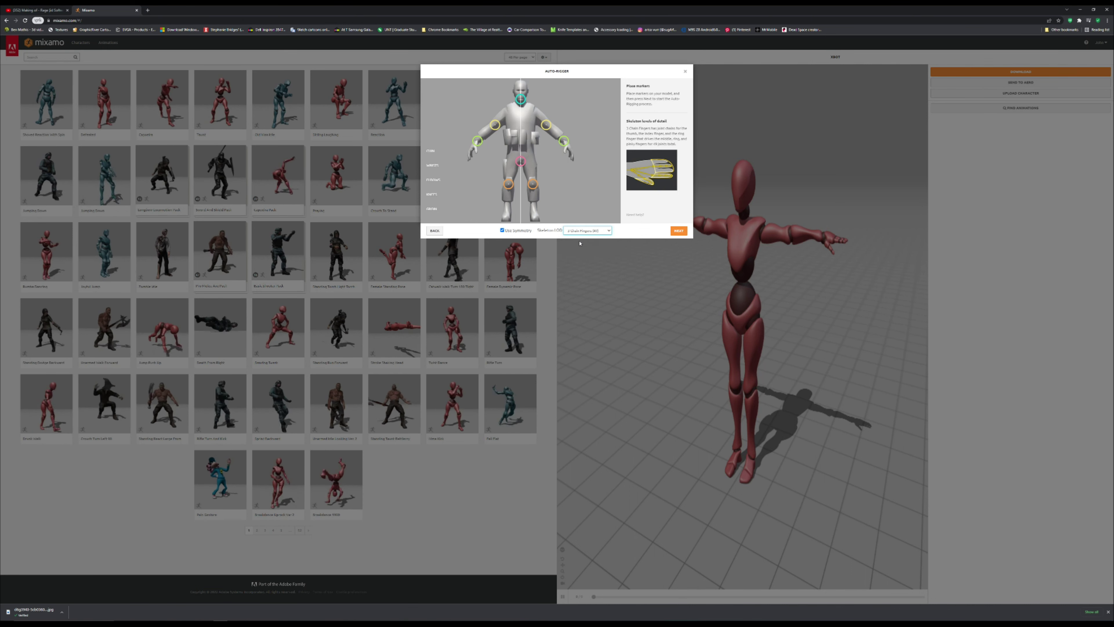
left_click(678, 232)
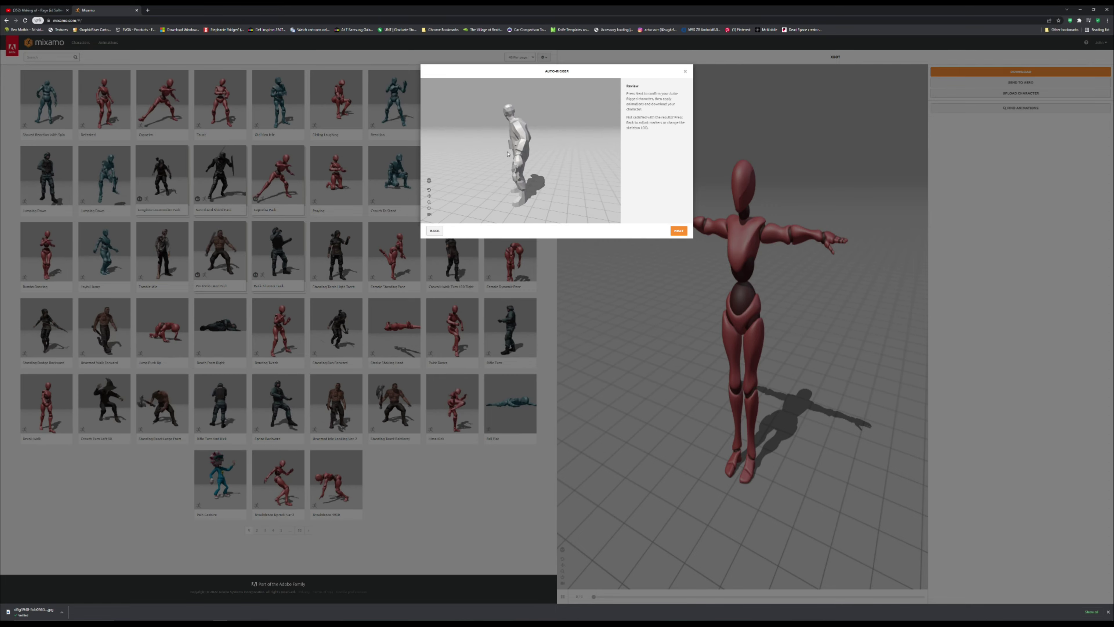
left_click(679, 231)
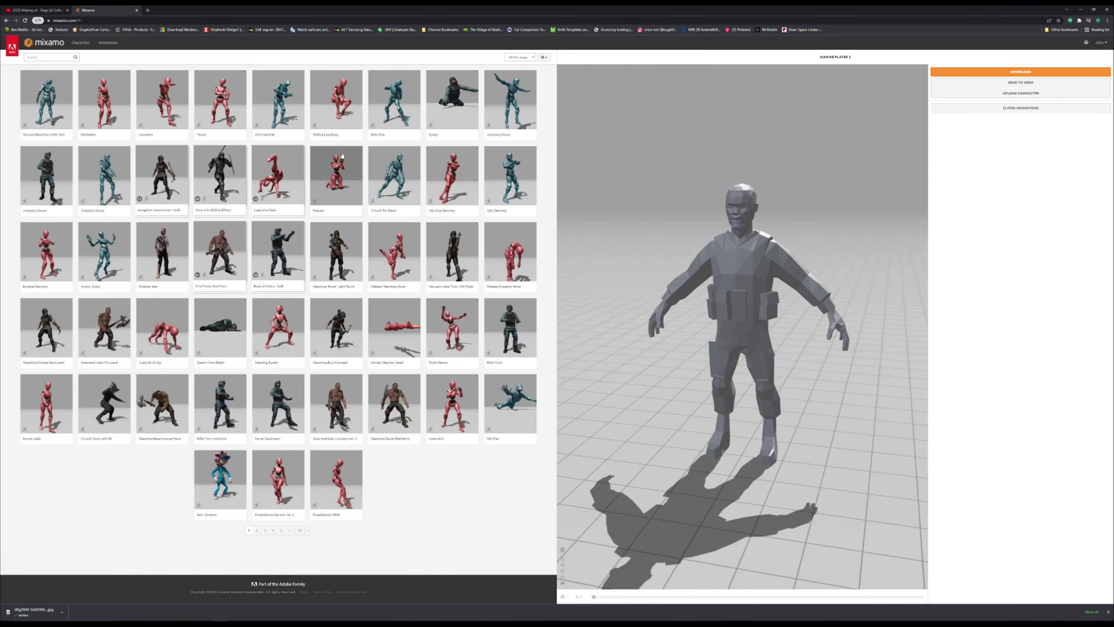
Step: Search the animation library for "walk" and clear the search
left_click(55, 58)
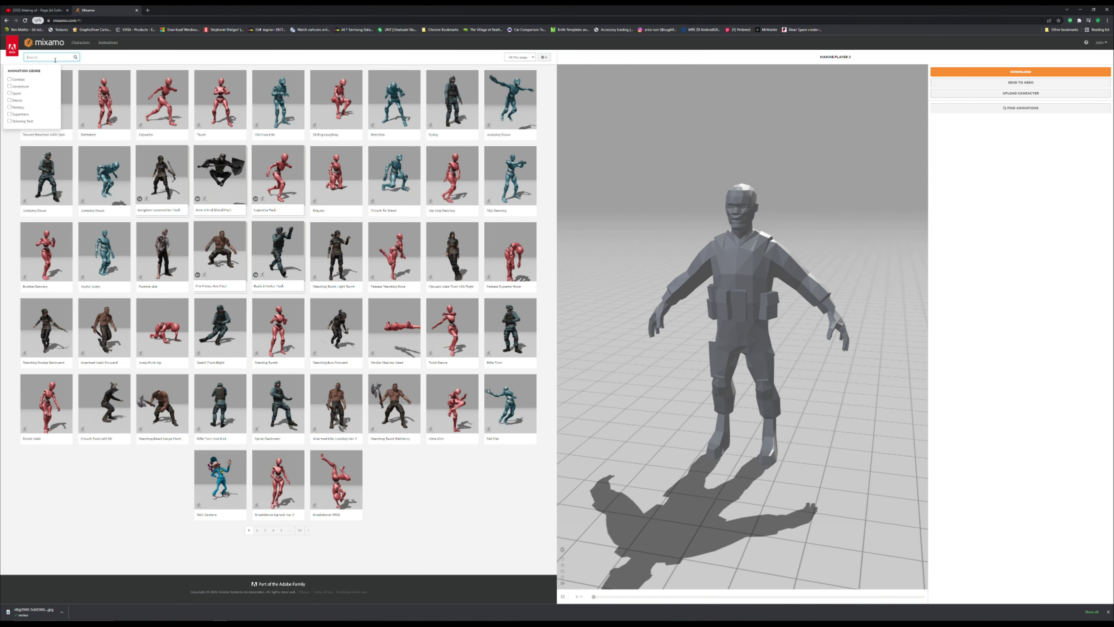
type("walk")
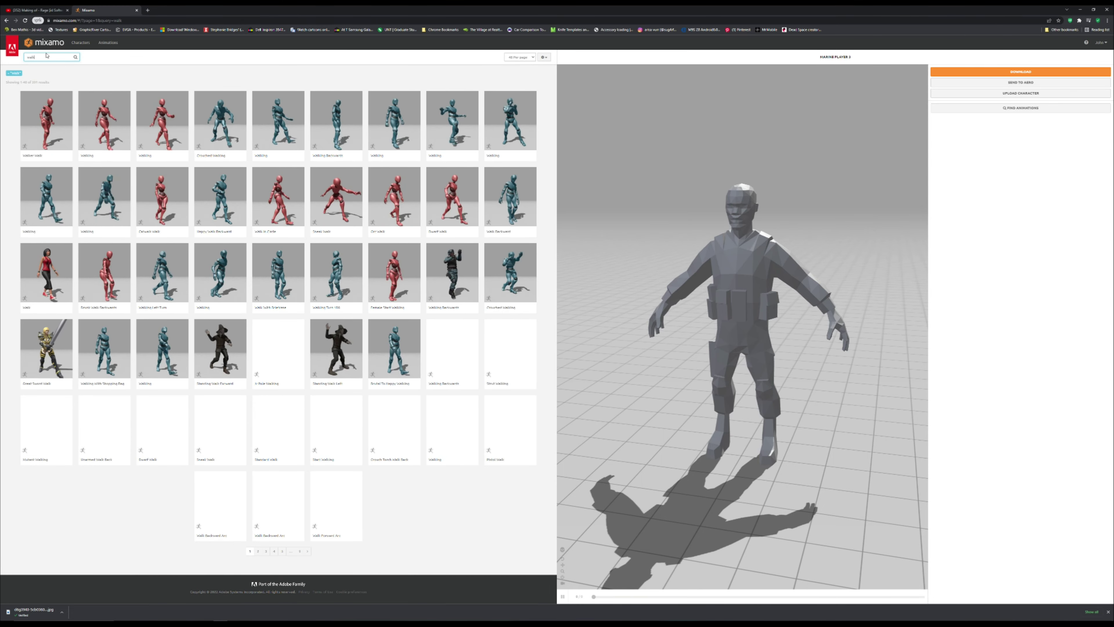
left_click_drag(44, 56, 2, 43)
key("BackSpace")
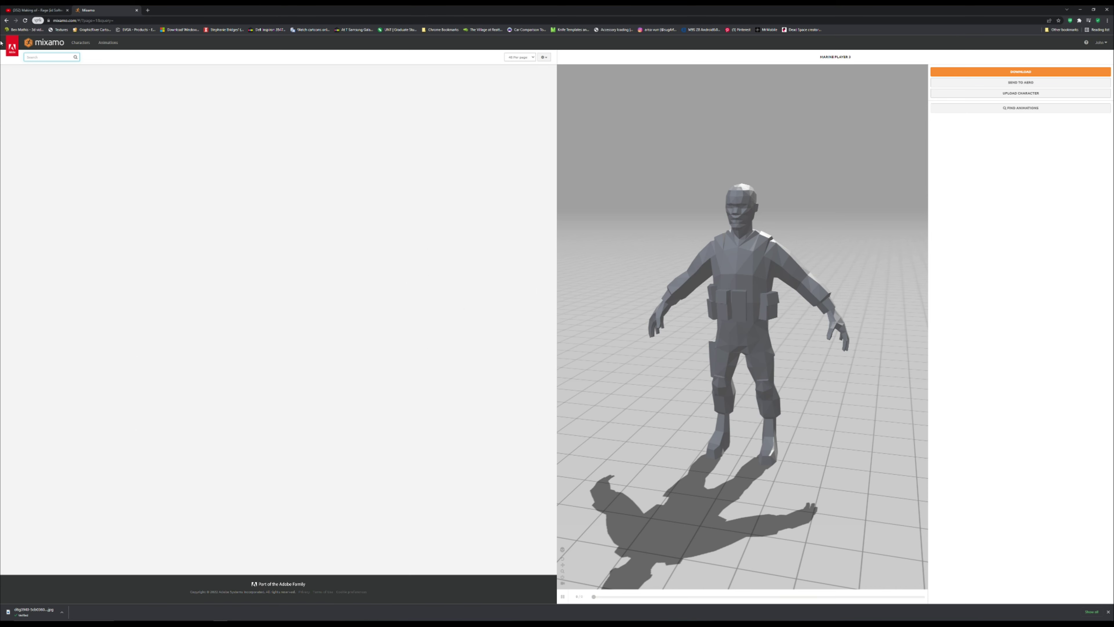
Step: Search the animation library for "idle" and preview Standing Idle on the marine from several angles
type("idle")
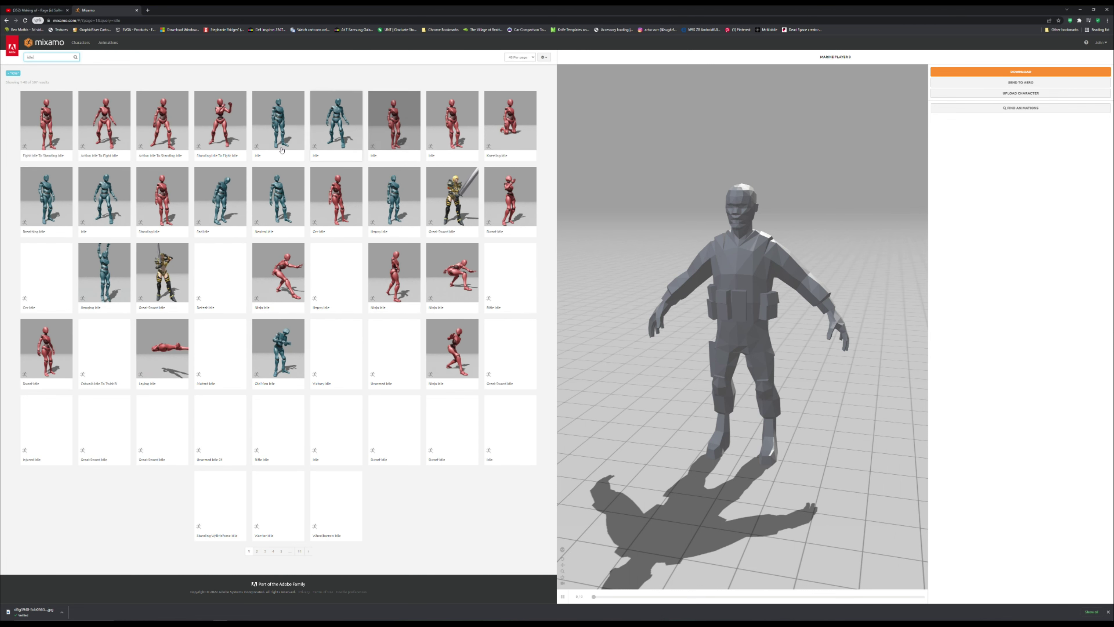
left_click(170, 212)
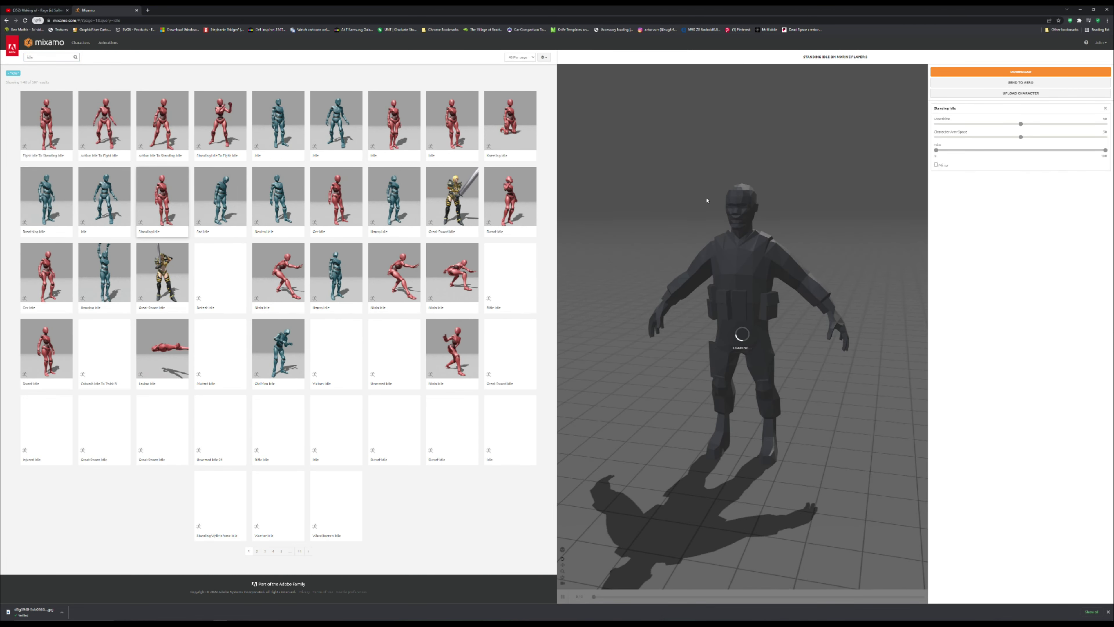
left_click_drag(873, 336, 812, 308)
scroll(811, 307, "up", 1)
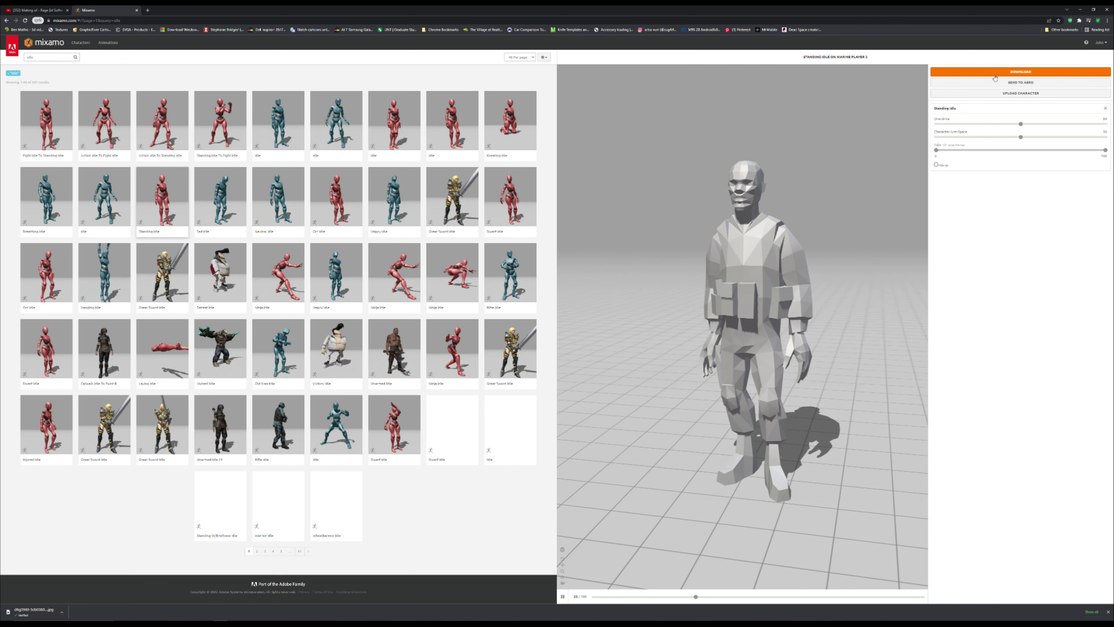
left_click_drag(841, 249, 817, 259)
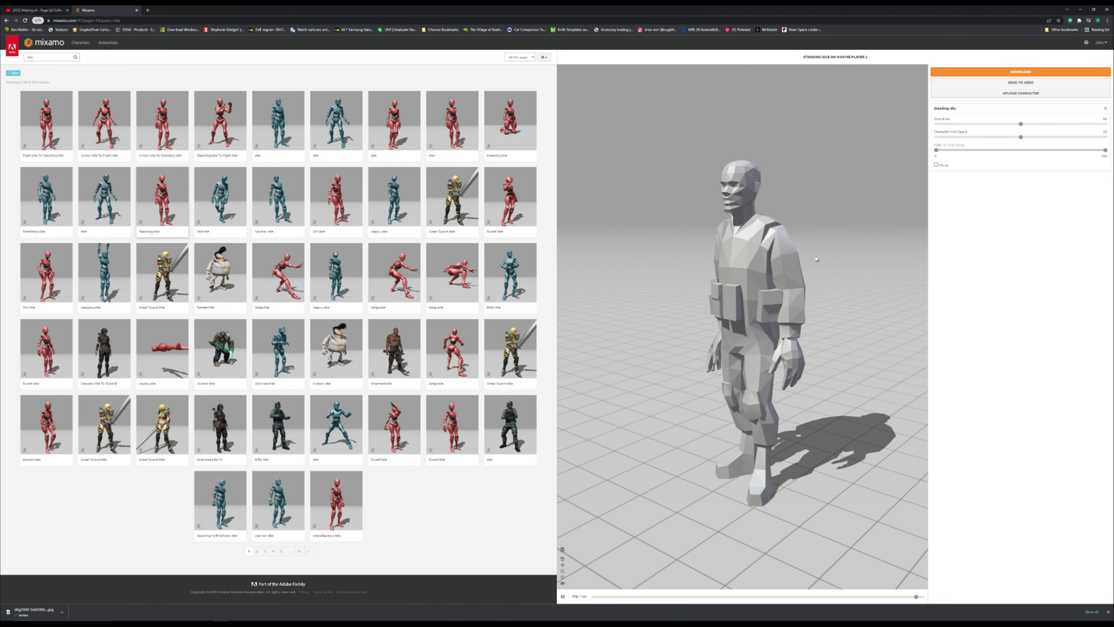
Step: Download the Standing Idle animation in FBX Binary format with skin
left_click(990, 70)
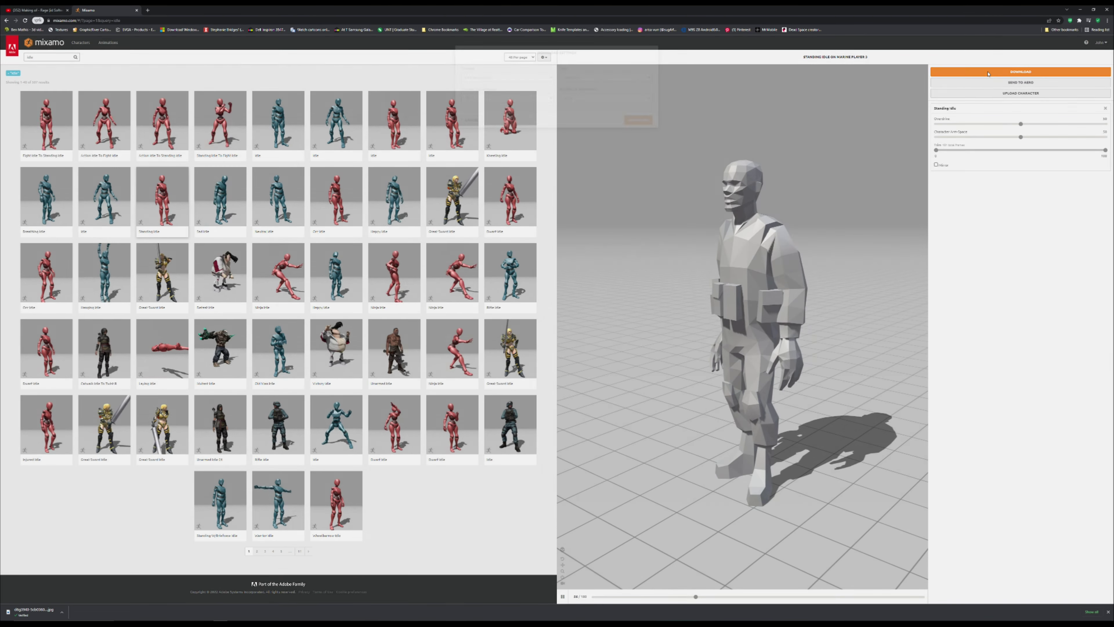
left_click(496, 96)
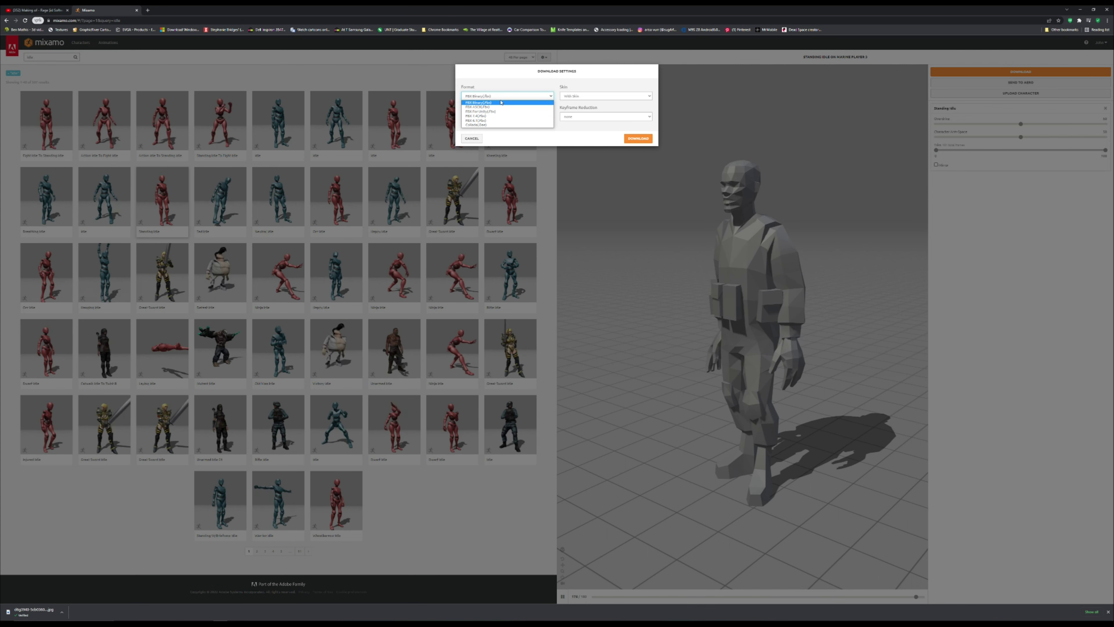
left_click(501, 102)
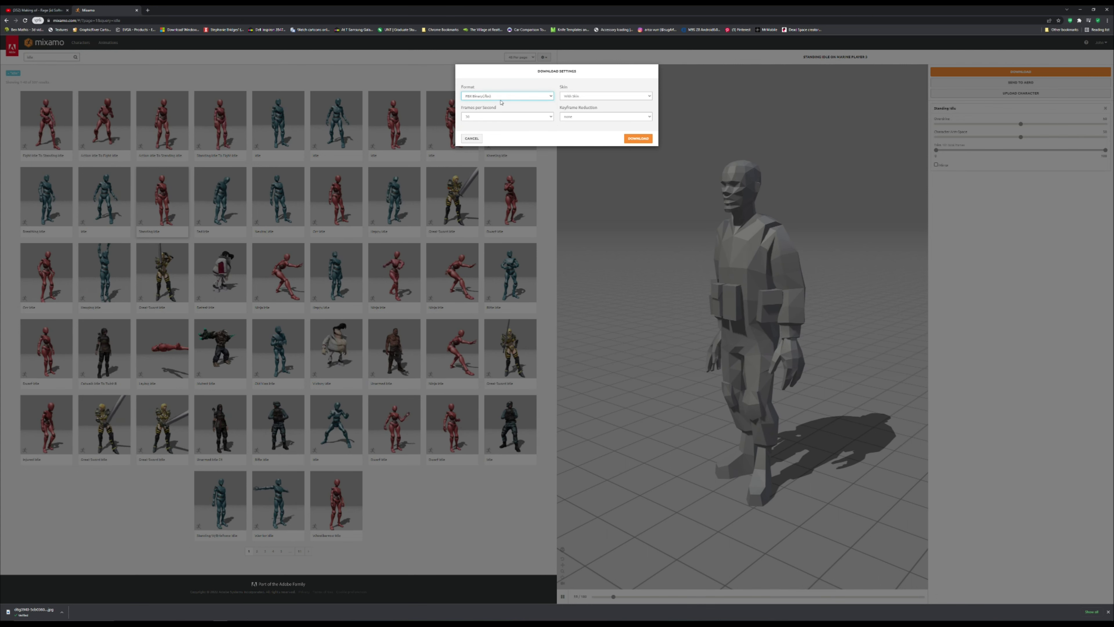
left_click(643, 140)
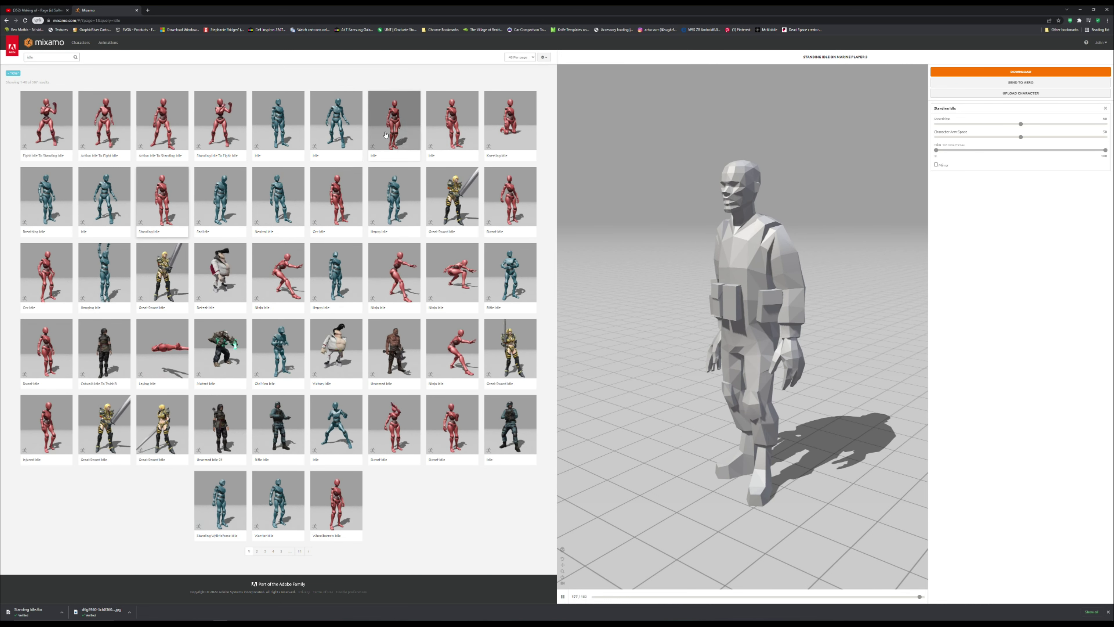
Step: Search for "t pose", apply T-Pose to the marine and download it as FBX Binary with skin
left_click(44, 57)
type("t po")
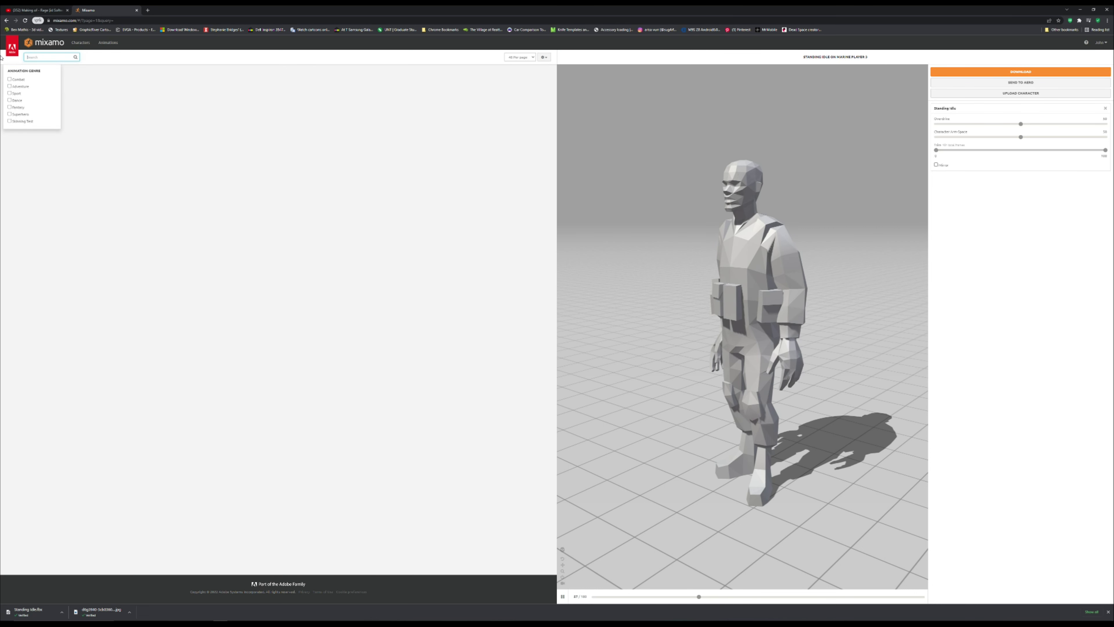
type("se")
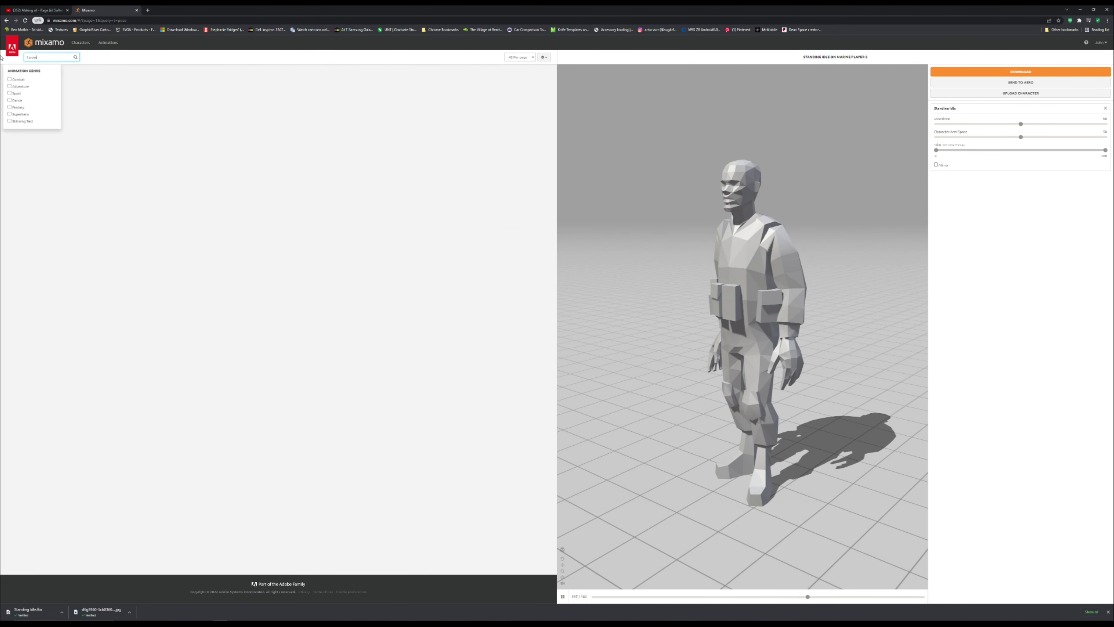
key("Return")
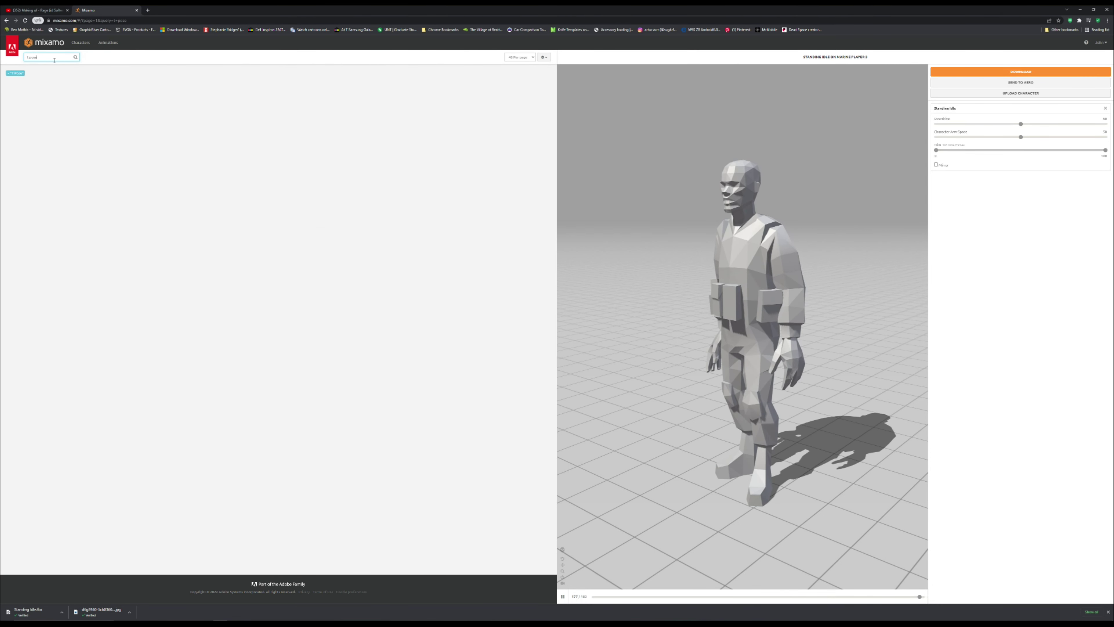
left_click(46, 118)
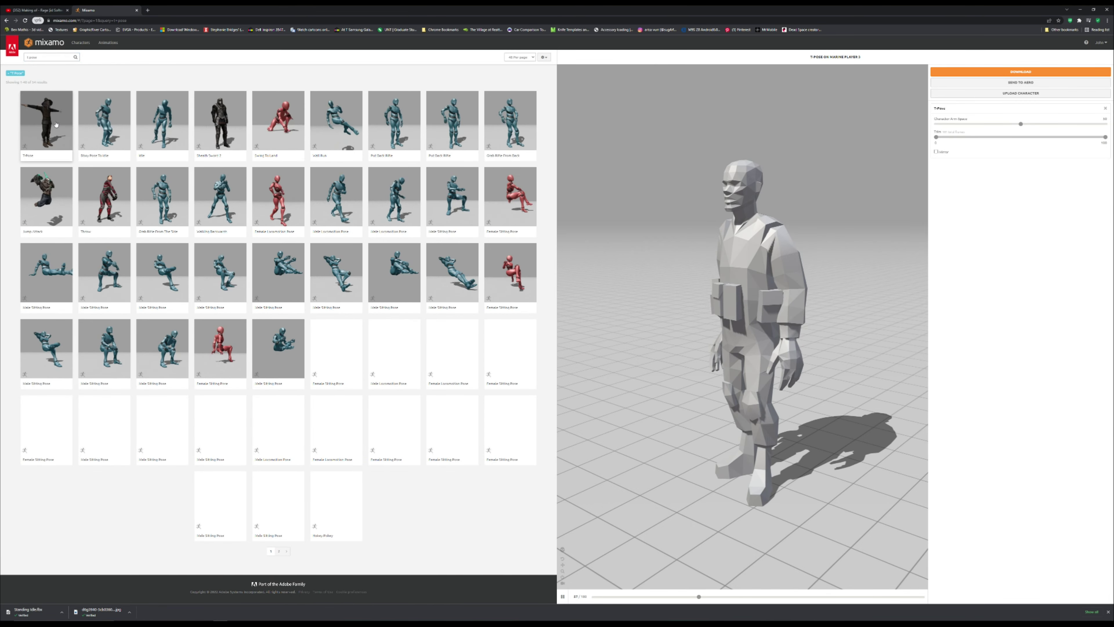
left_click_drag(698, 354, 730, 351)
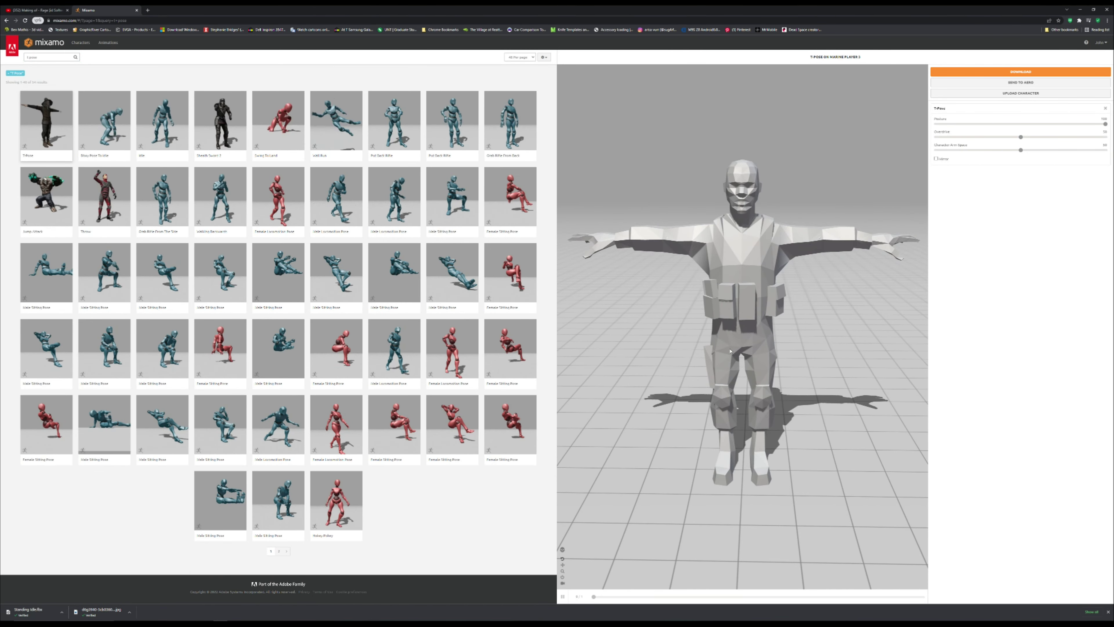
left_click(1020, 72)
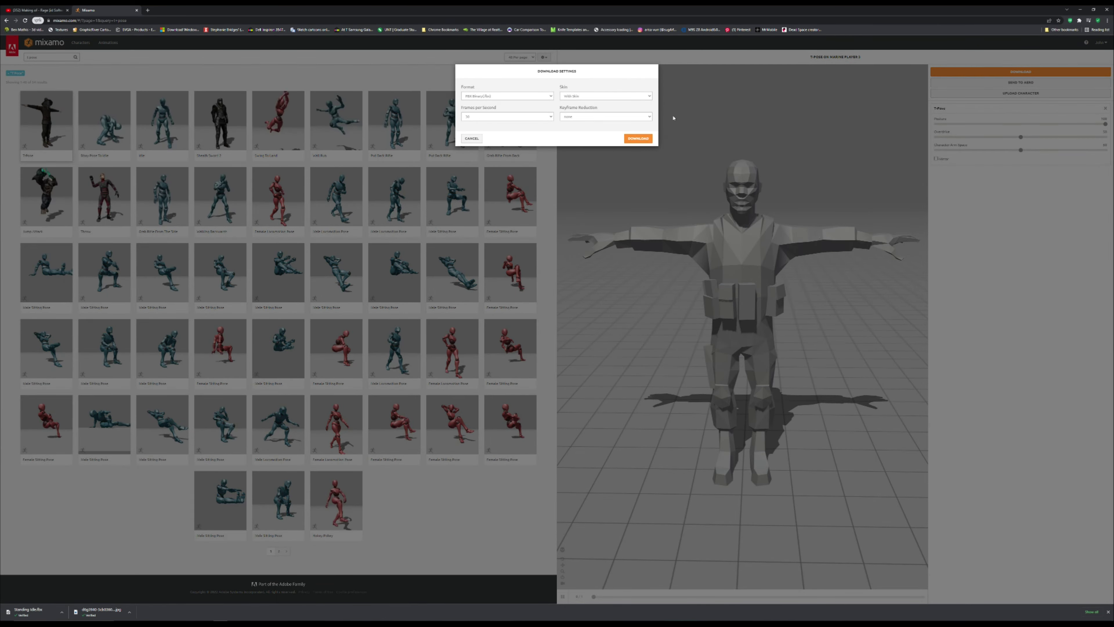
left_click(643, 139)
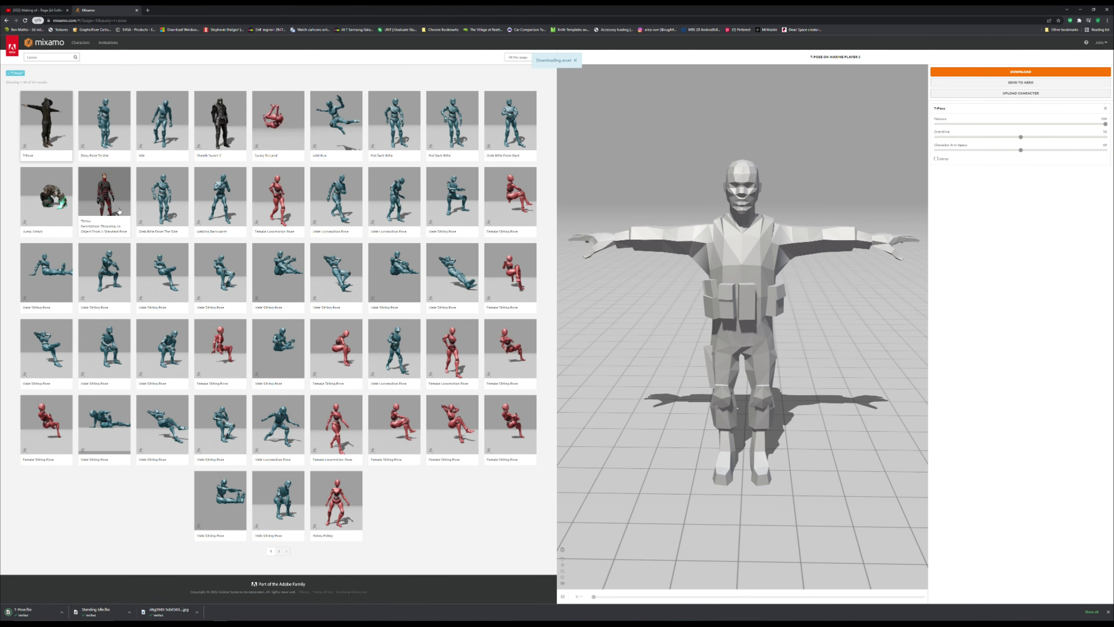
Step: Search for "running", preview Running Up Stairs and apply the second plain Running animation to the marine
left_click_drag(42, 58, 2, 54)
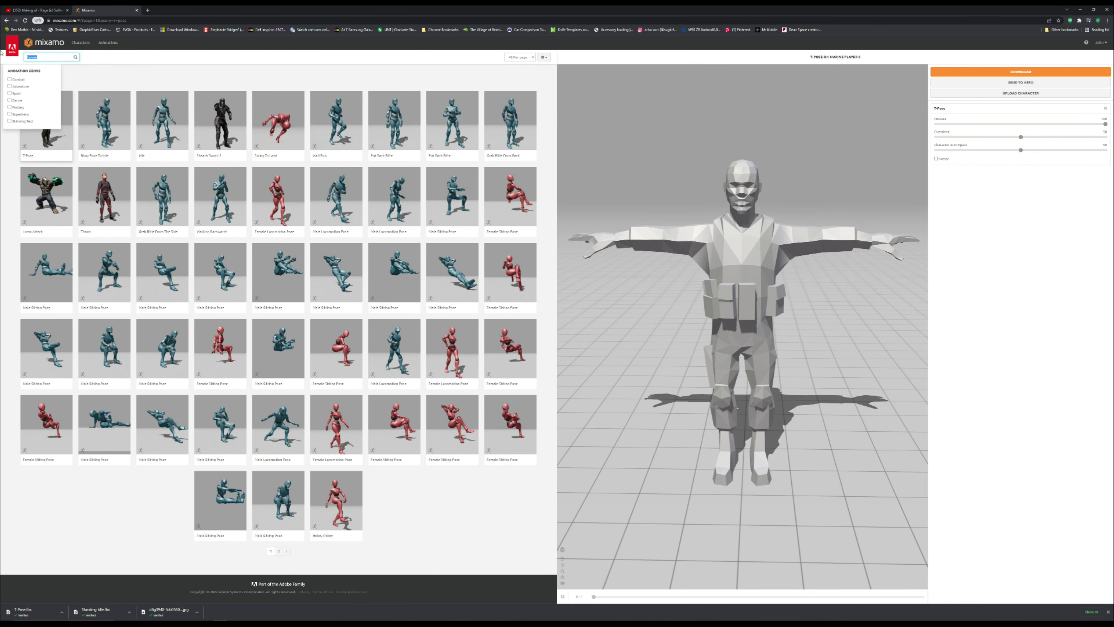
key("BackSpace")
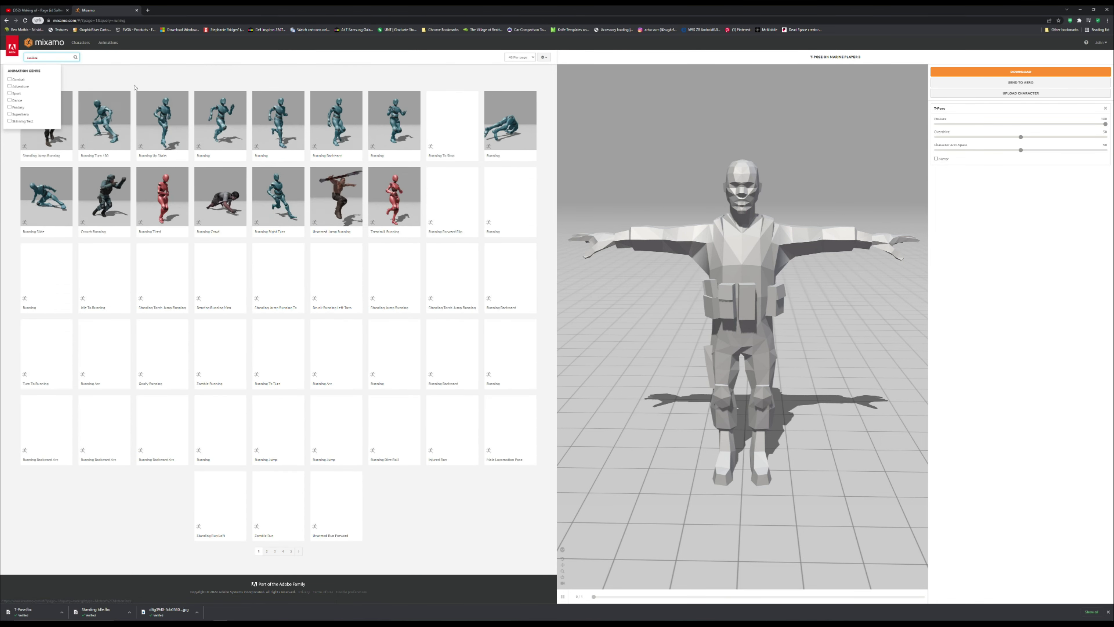
left_click(166, 117)
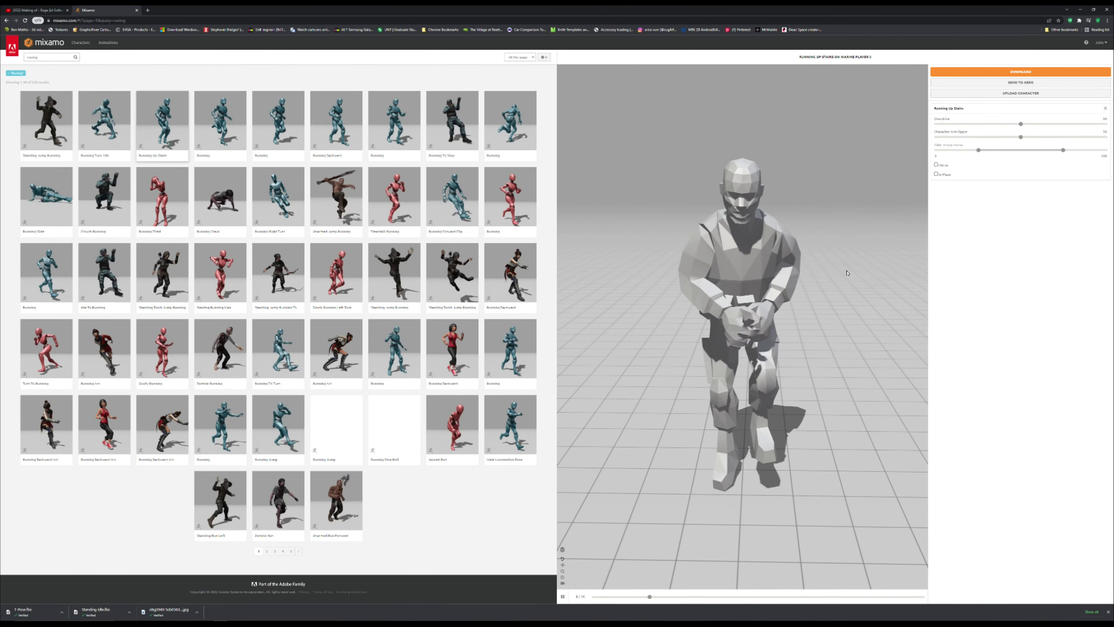
left_click(220, 119)
left_click(273, 120)
Step: Turn on In Place for the Running animation and download it as FBX Binary with skin
left_click(936, 174)
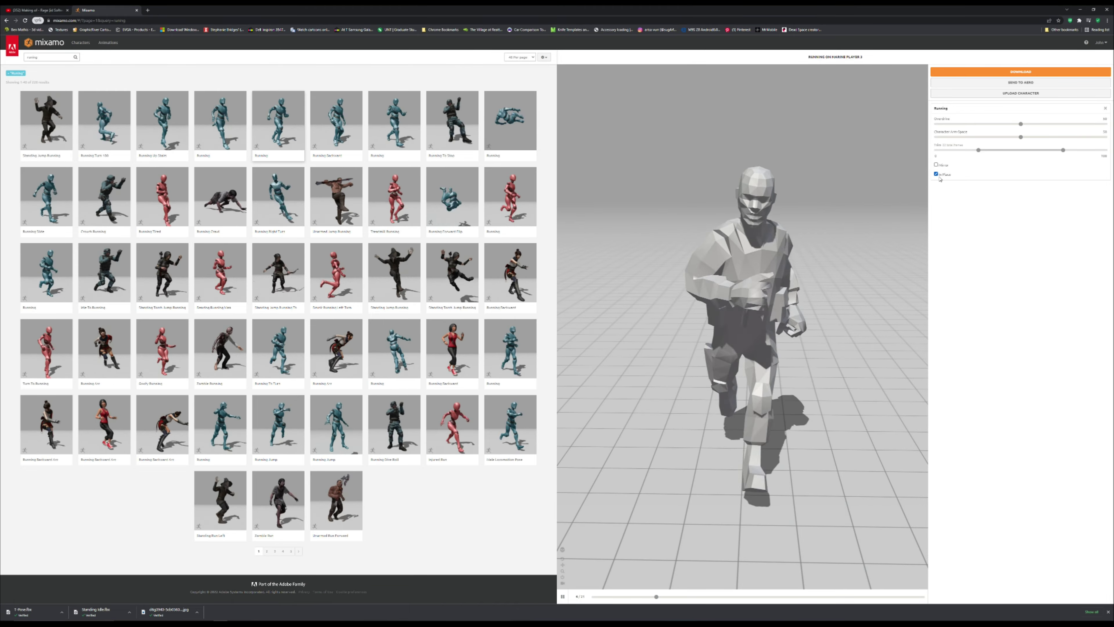
left_click_drag(764, 216, 646, 207)
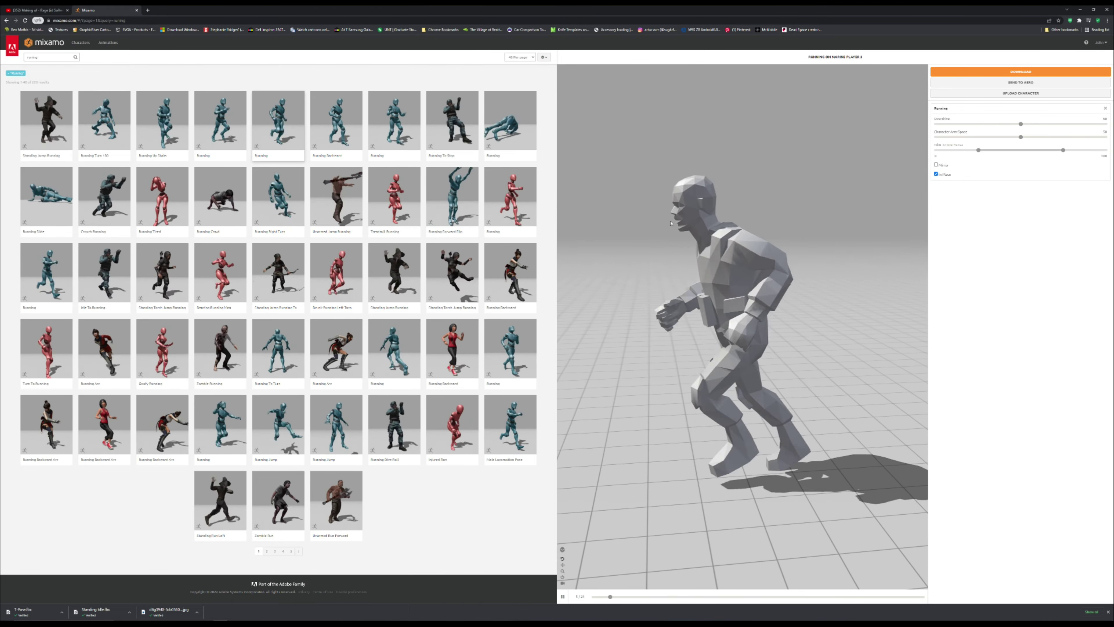
left_click(1020, 73)
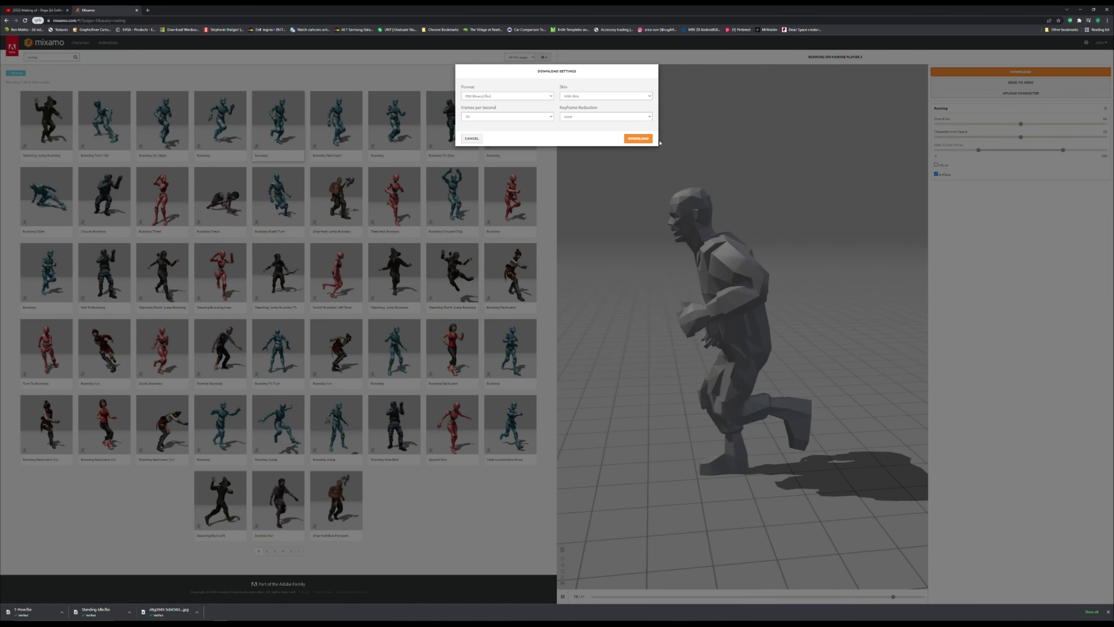
left_click(634, 138)
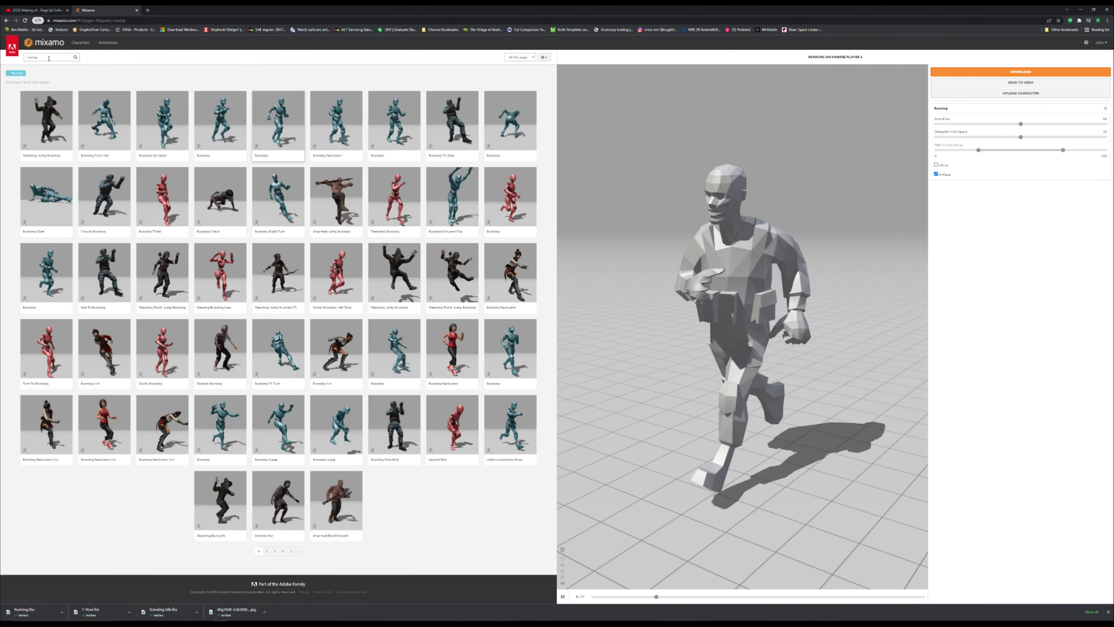
Step: Search the animation library for "idle" again and apply Neutral Idle to the marine
key("BackSpace")
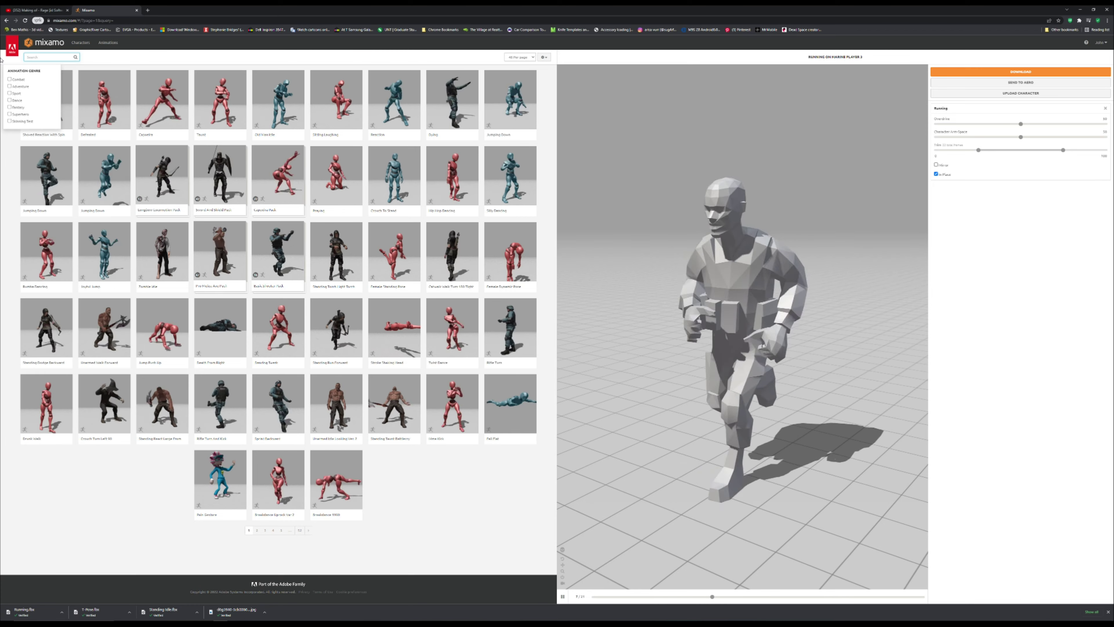
type("idle")
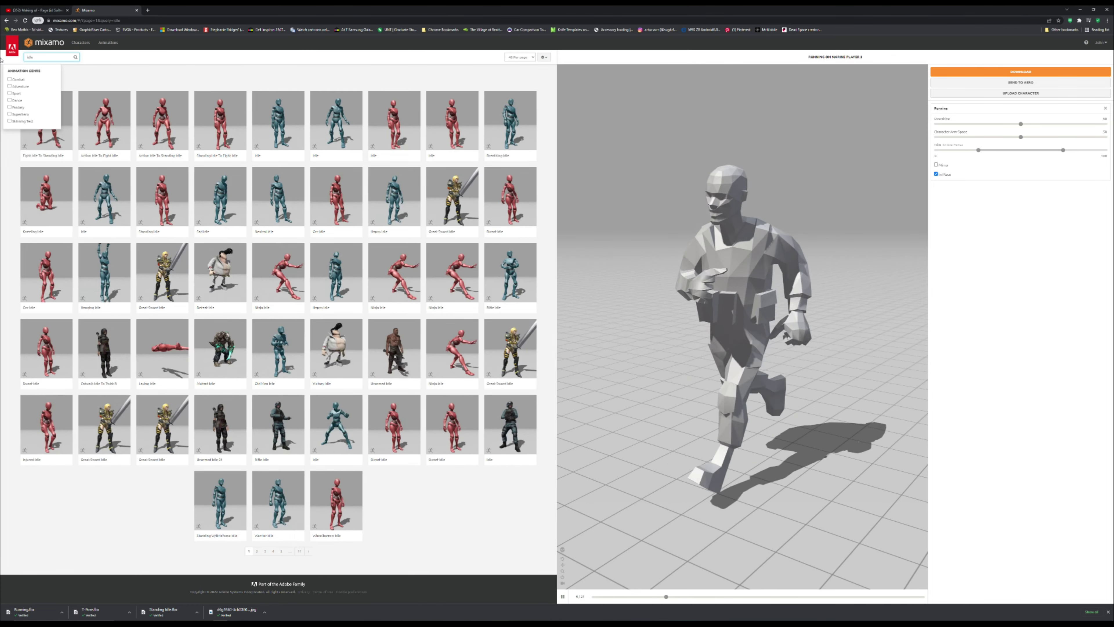
key("Return")
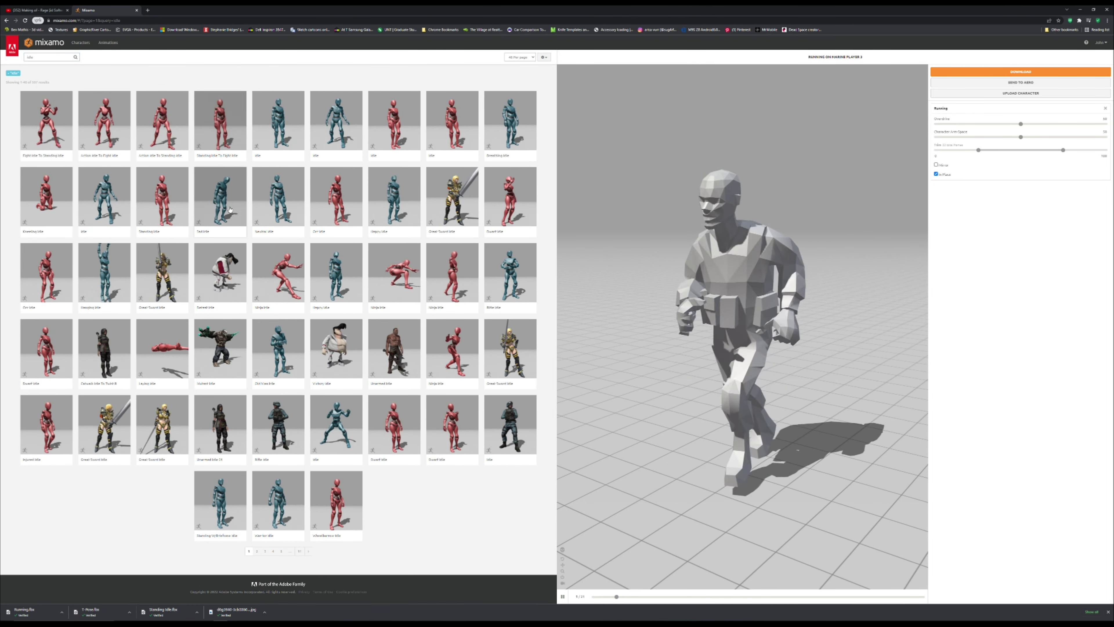
left_click(270, 202)
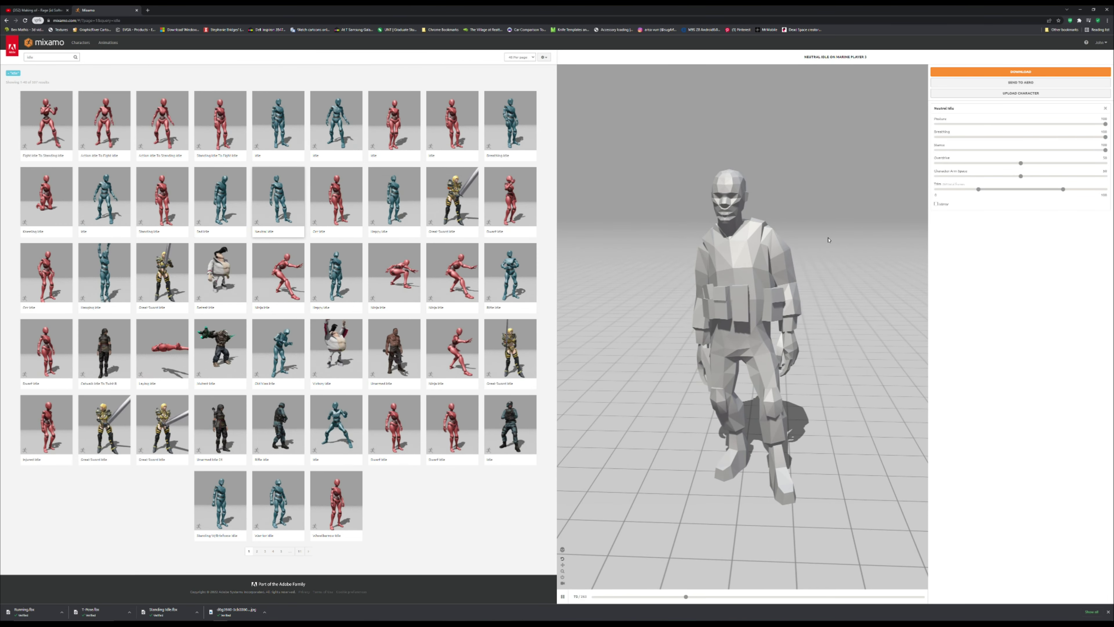
Step: Download the marine's Neutral Idle animation as FBX Binary with skin
left_click(1011, 72)
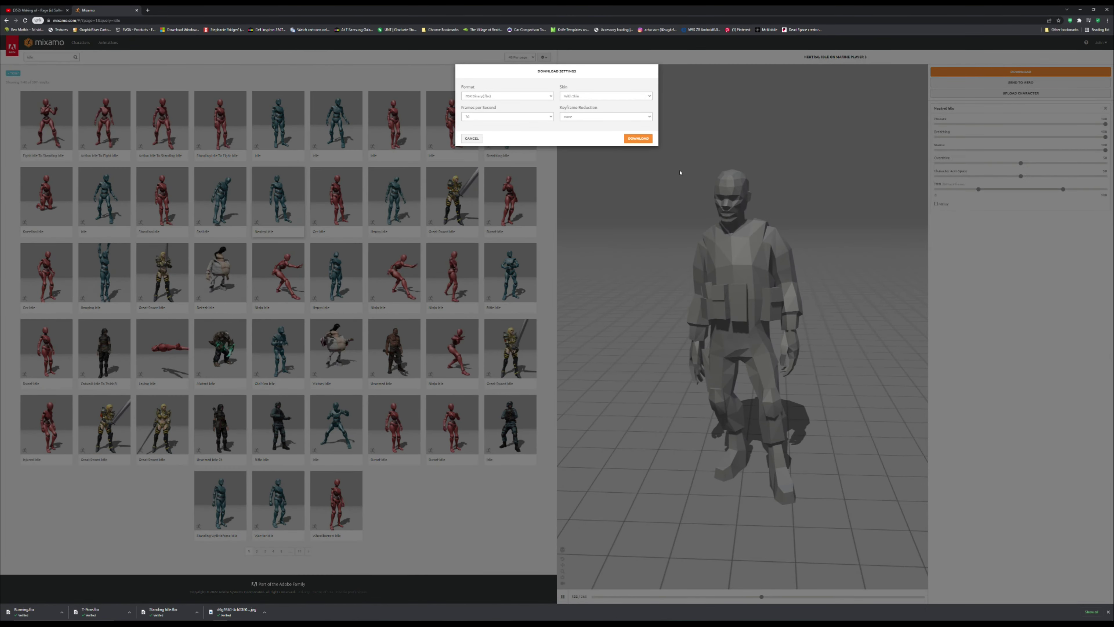
left_click(642, 142)
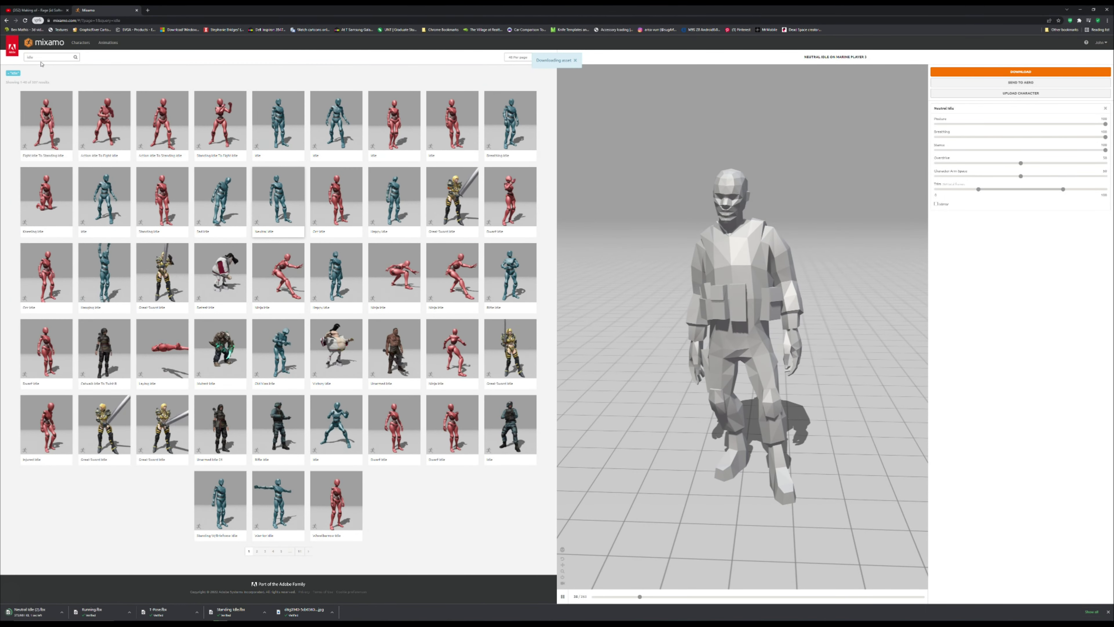
Step: Search for "walk", preview the Walking animation in the first row and apply the first Walking animation in the second row
double_click(41, 58)
key("BackSpace")
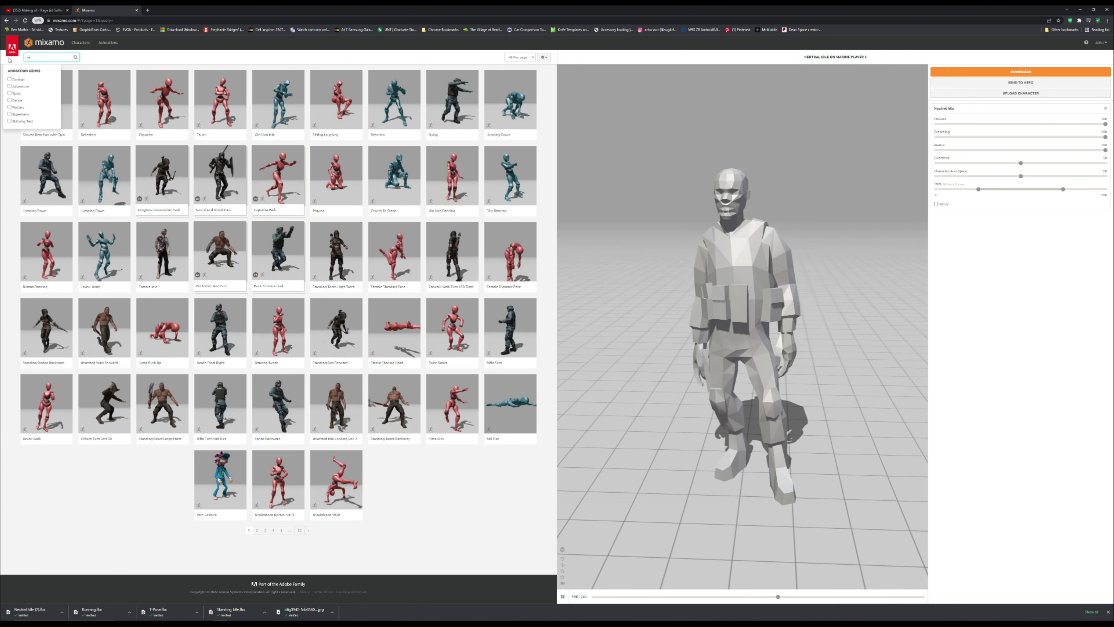
type("k")
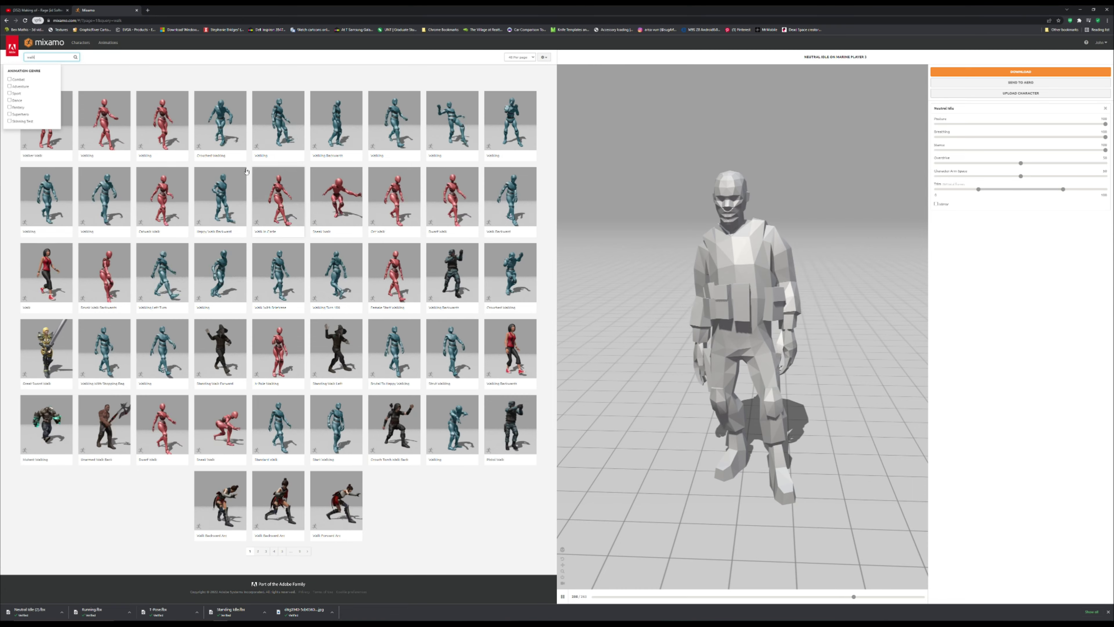
left_click(202, 69)
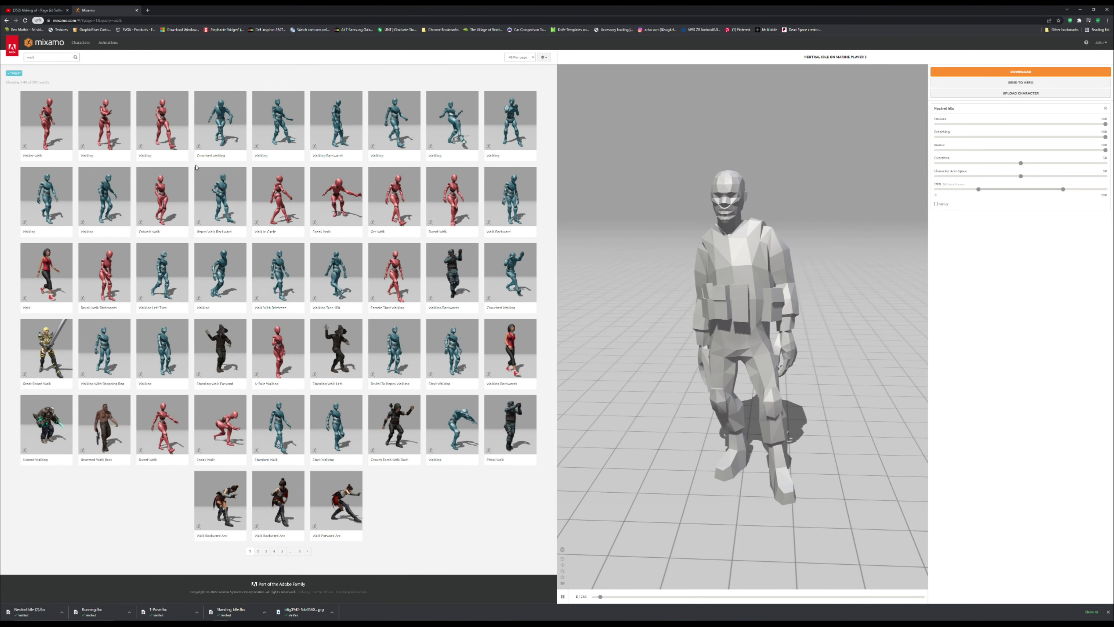
left_click(282, 126)
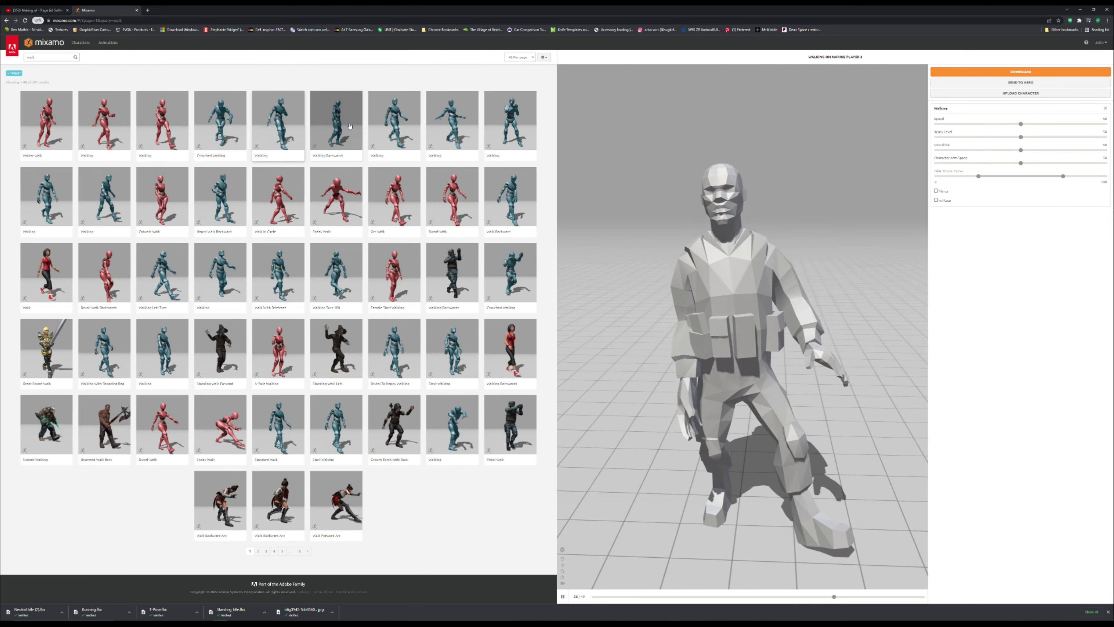
left_click(46, 197)
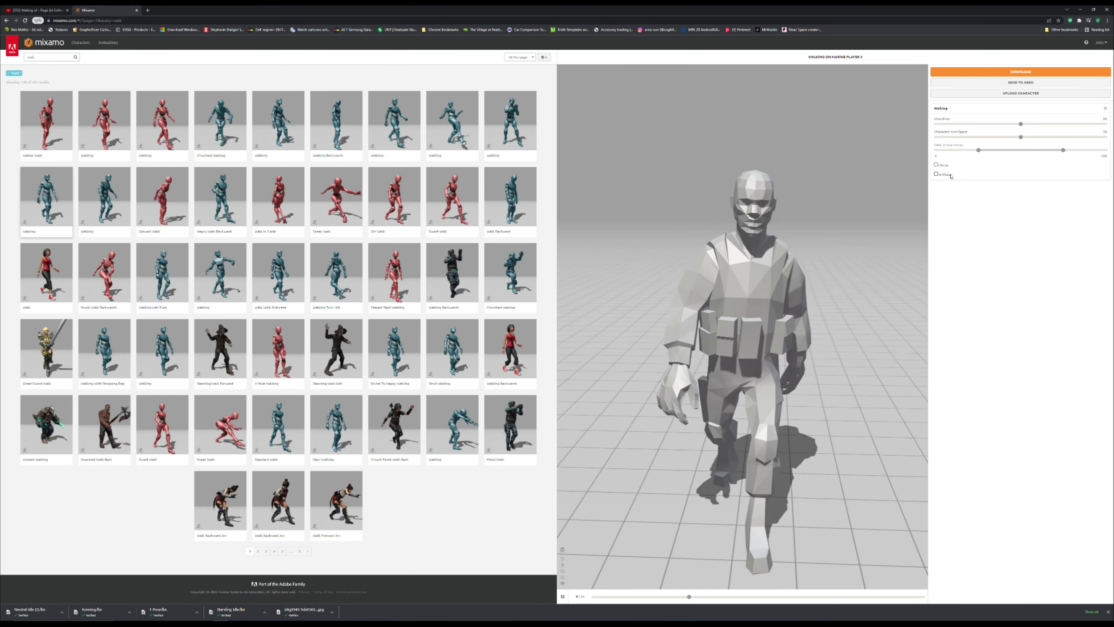
Step: Turn on In Place for the Walking animation and download it as FBX Binary with skin
left_click(936, 174)
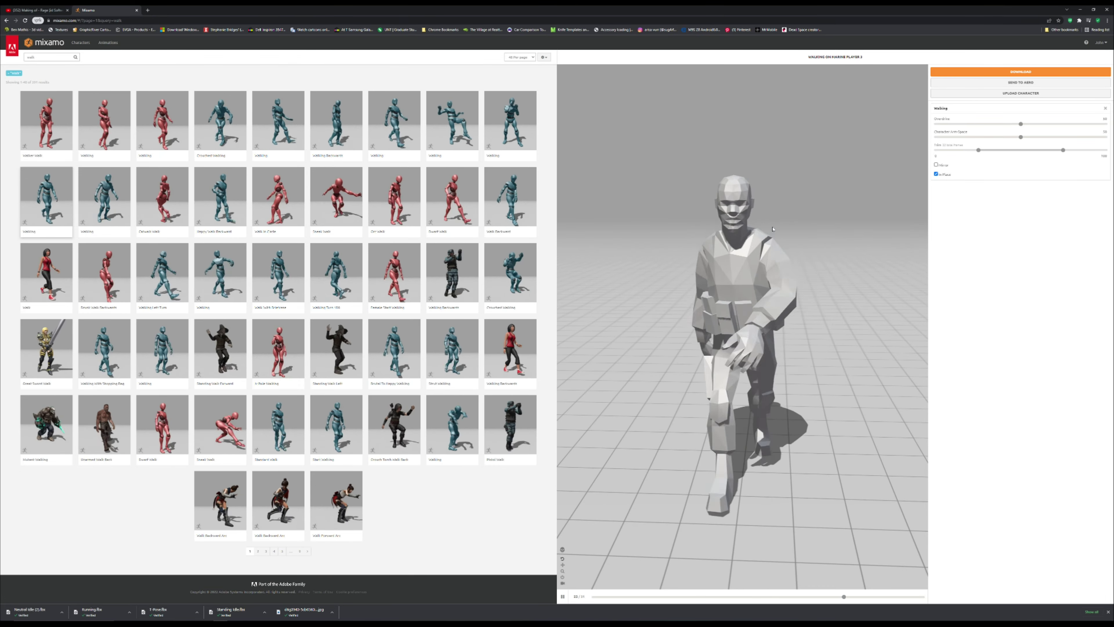
left_click_drag(853, 236, 790, 234)
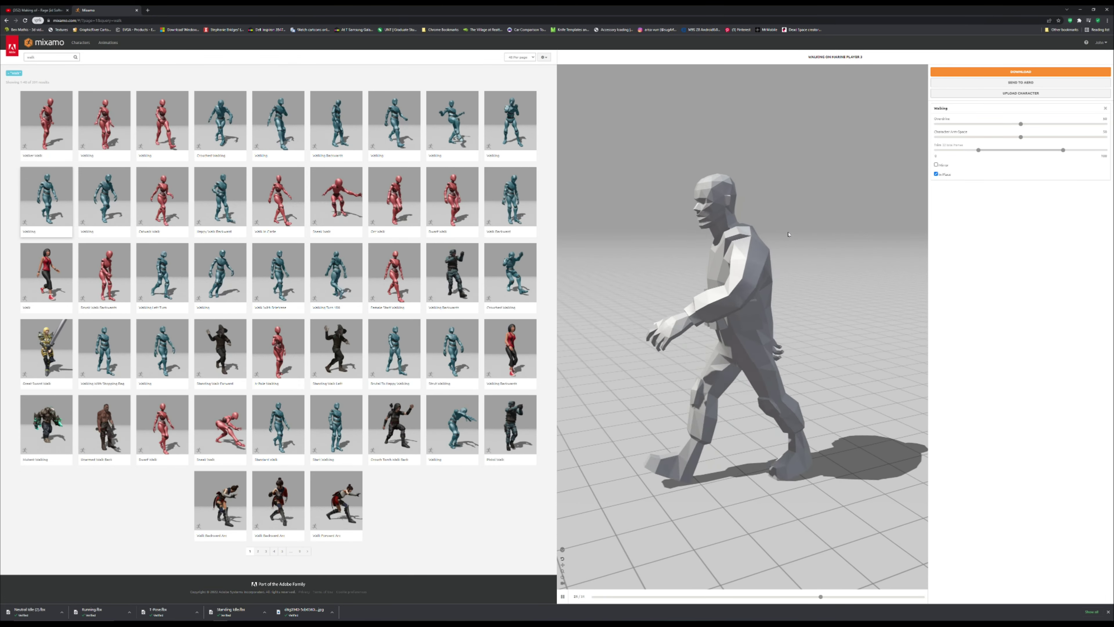
left_click(952, 73)
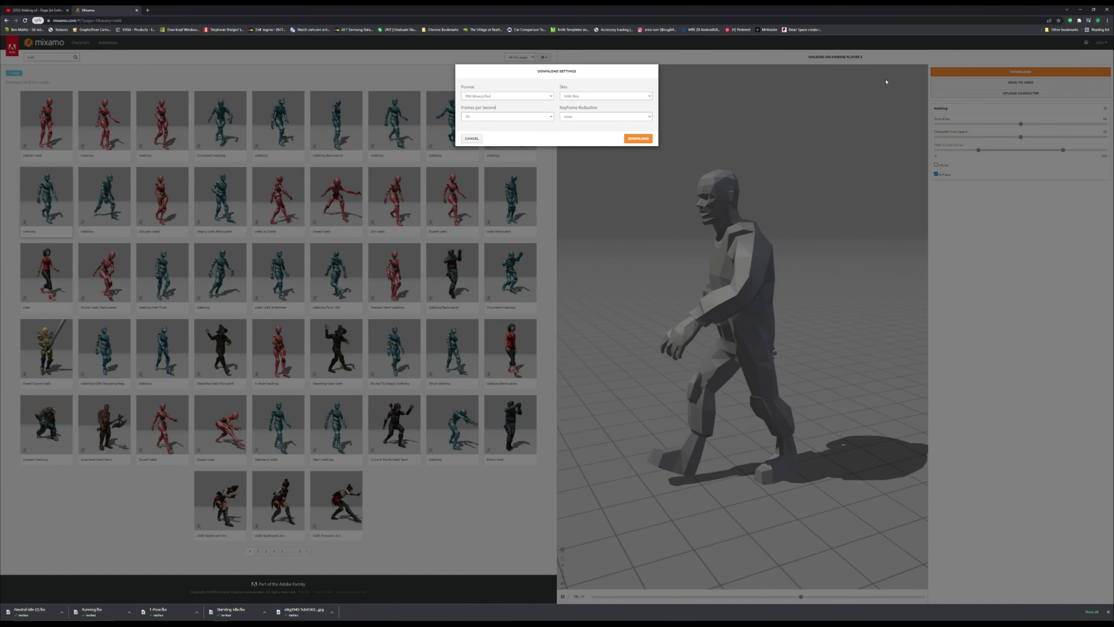
left_click(630, 139)
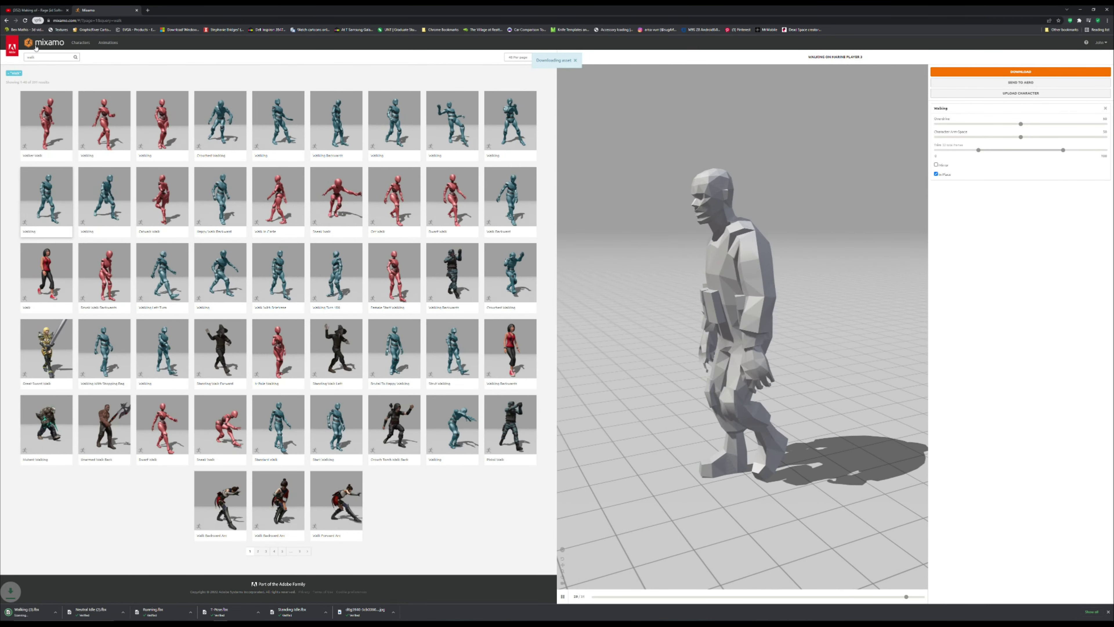
Step: Search for "walk" again and preview the second-row Walking animation beside the downloaded one on the marine with In Place on
left_click(30, 58)
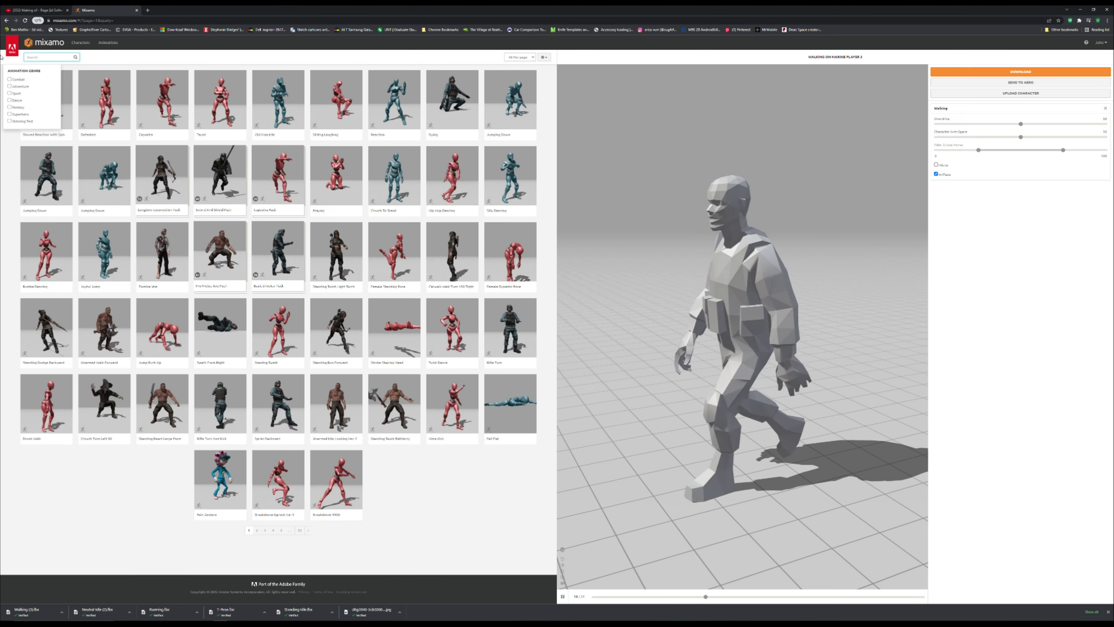
type("wal")
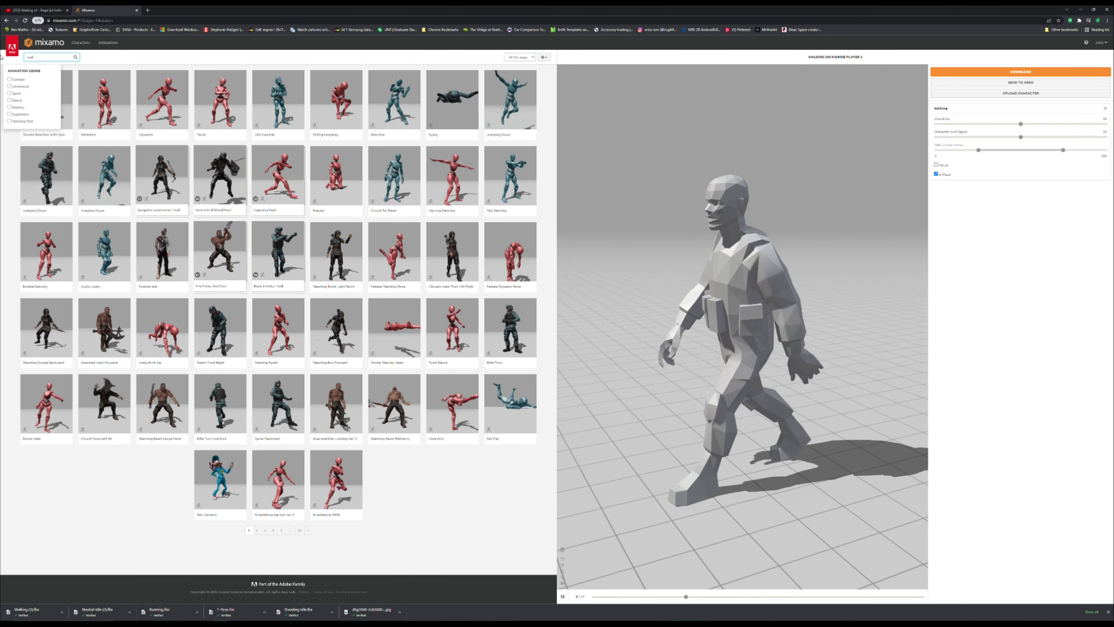
type("k")
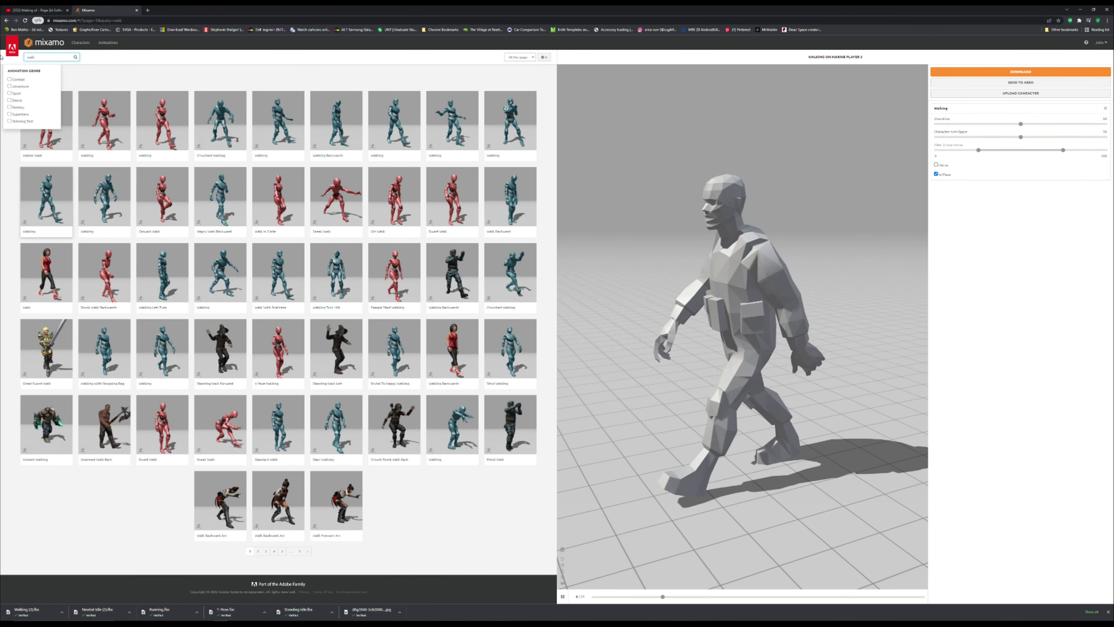
left_click(82, 203)
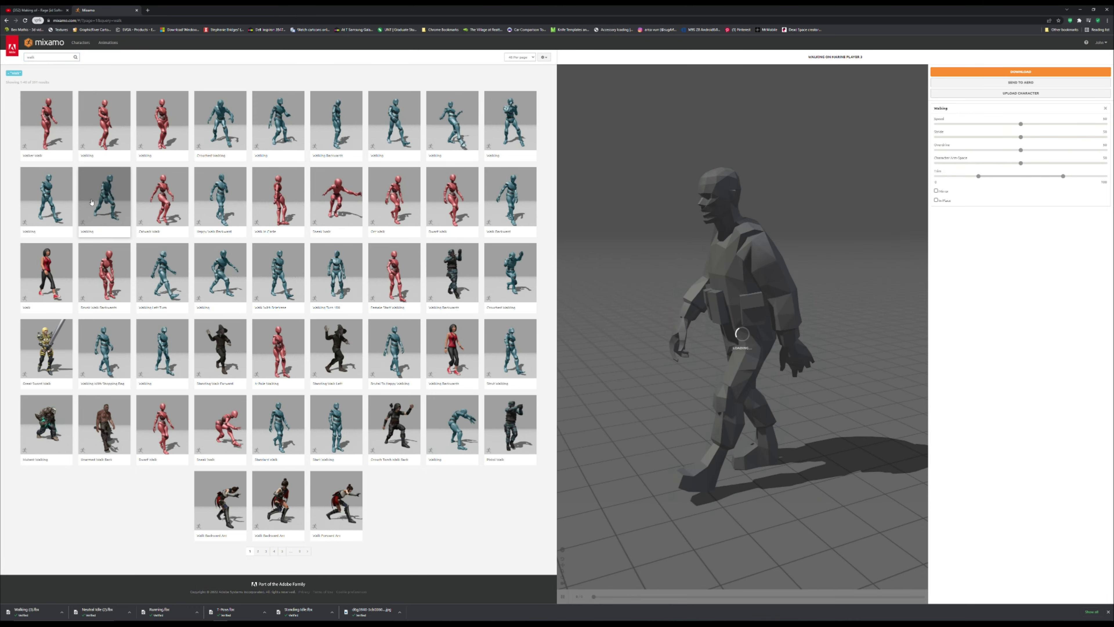
left_click(937, 200)
left_click(936, 200)
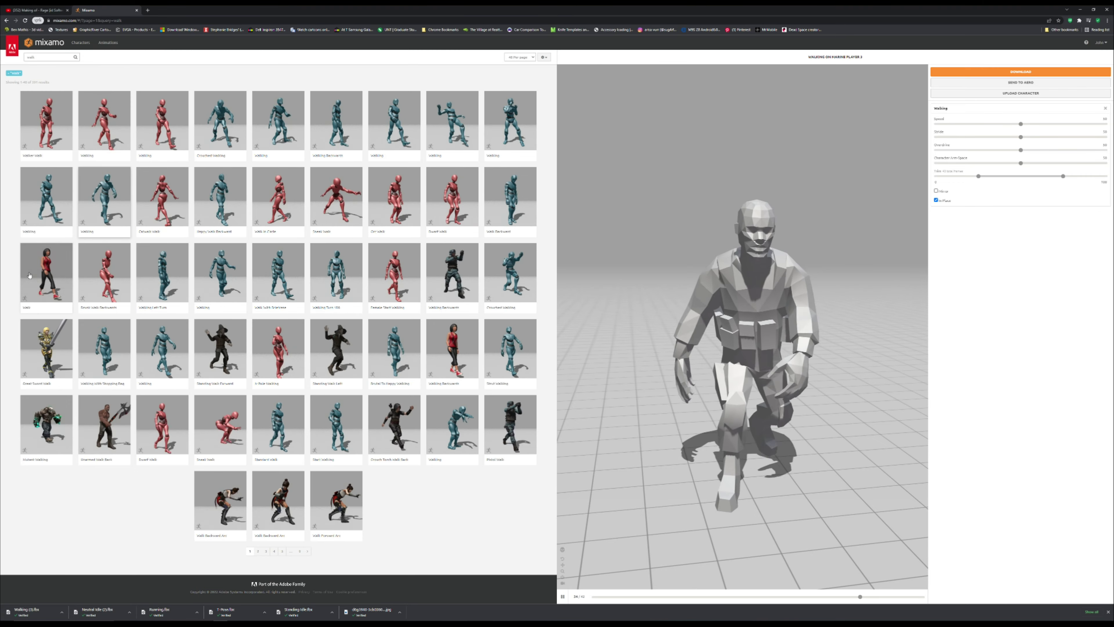
Step: Search the animation library for "wounded walk"
left_click(52, 57)
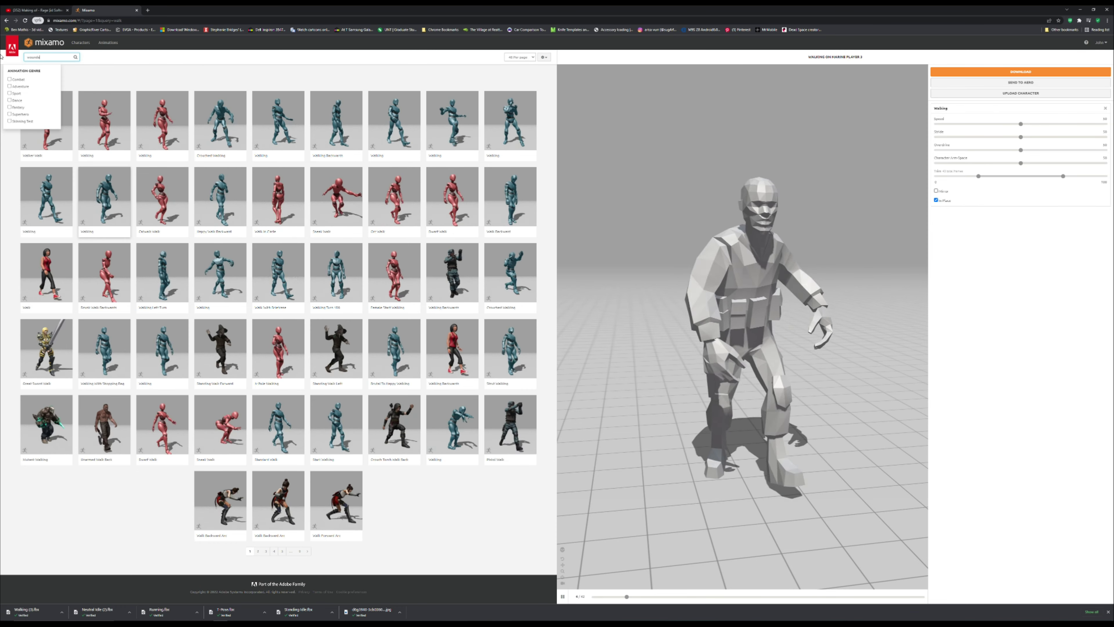
type("wounded walk")
key("Return")
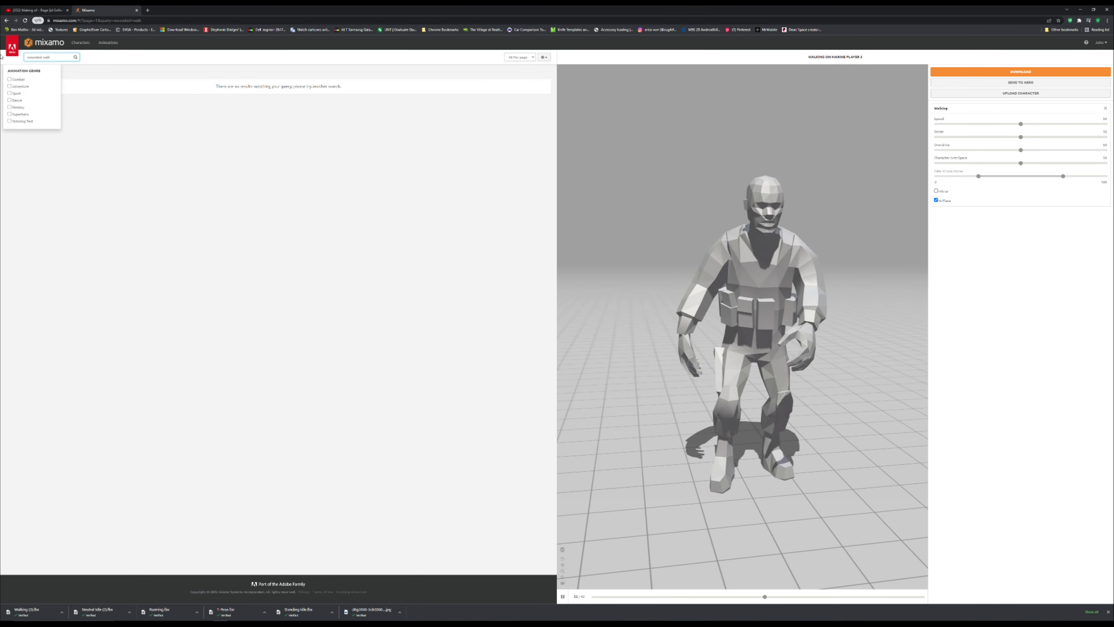
Step: Replace the search with "walking" and preview Right Strafe Walking on the marine
key("ctrl+a")
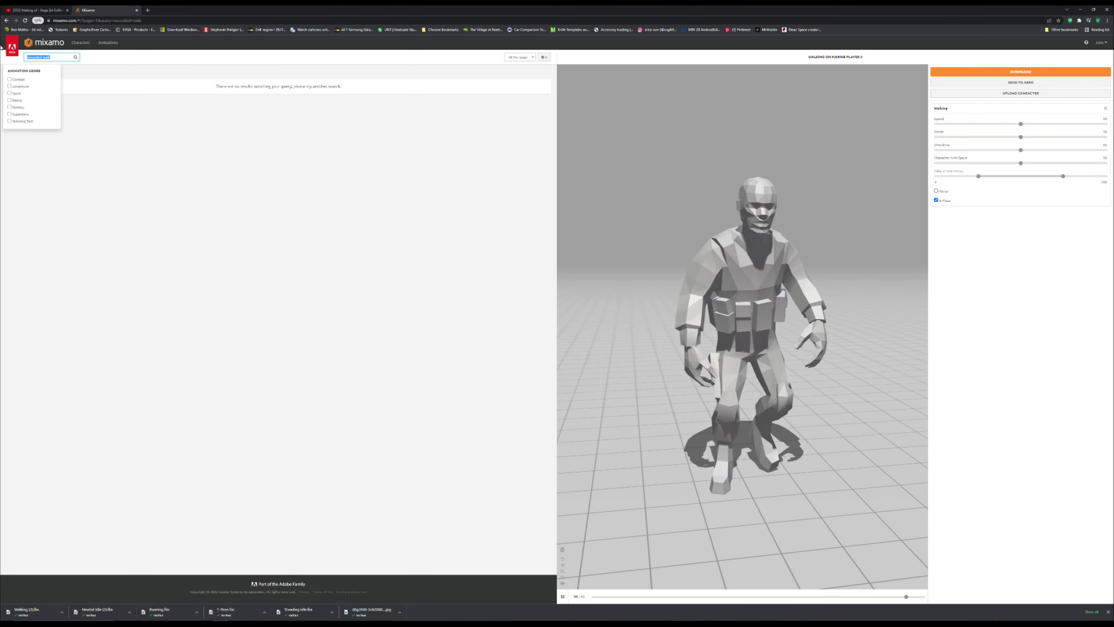
key("BackSpace")
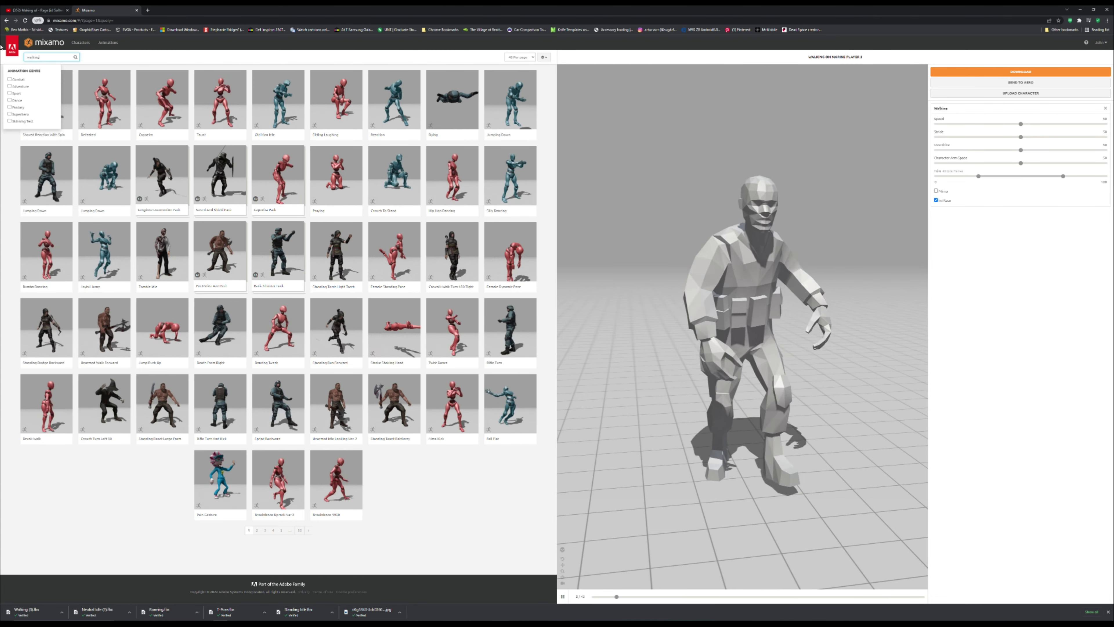
key("Return")
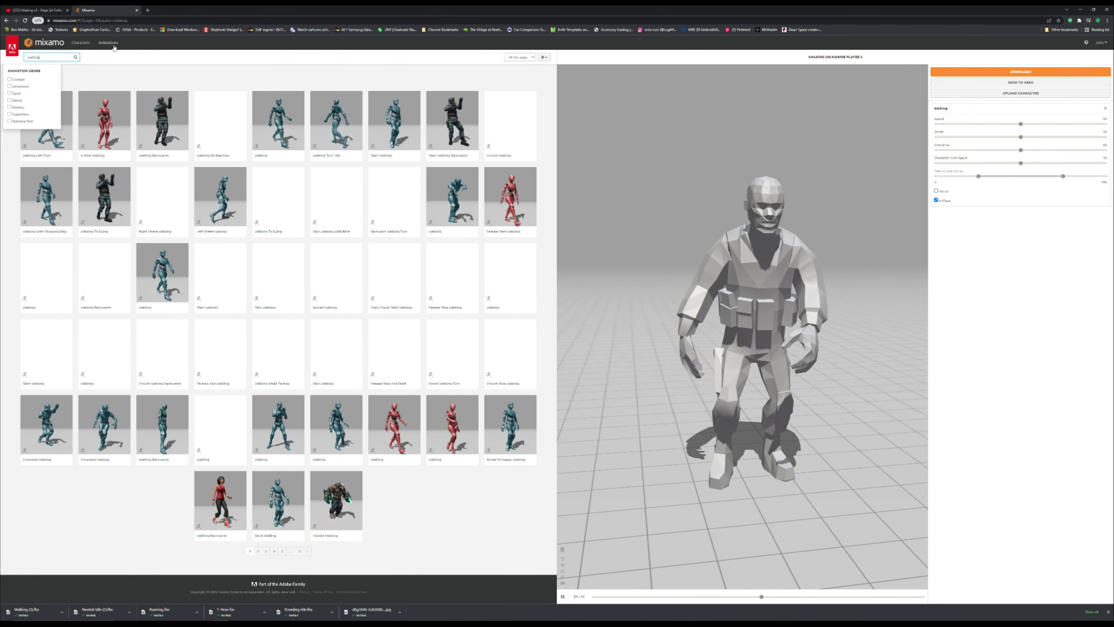
left_click(167, 203)
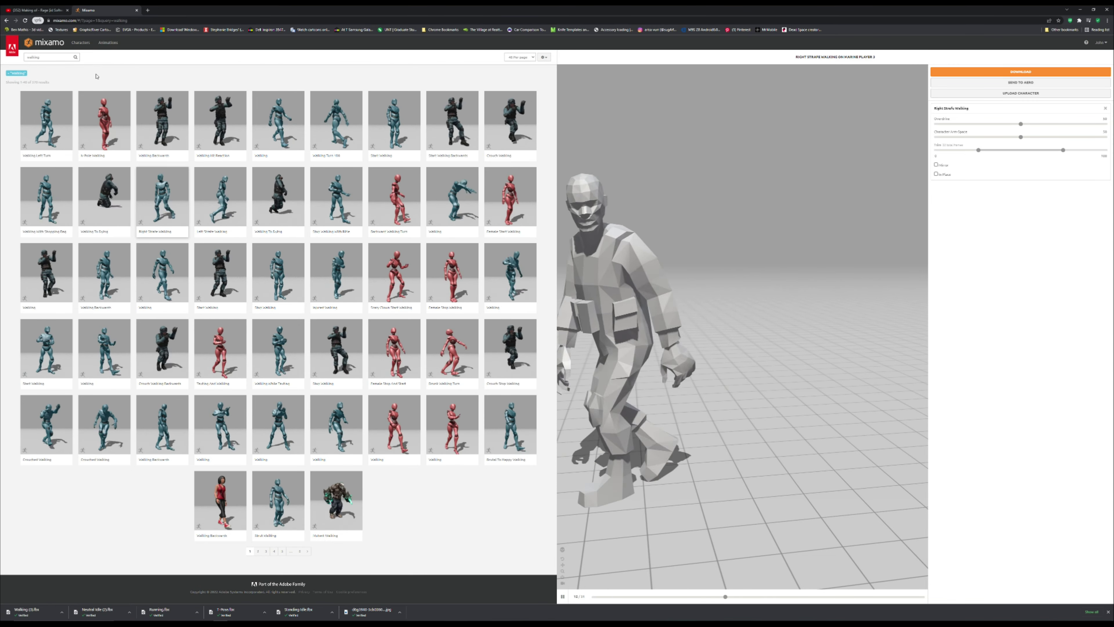
Step: Search the animation library for "wounded", and shorten the search term to "wound"
left_click_drag(45, 57, 1, 57)
type("wounde")
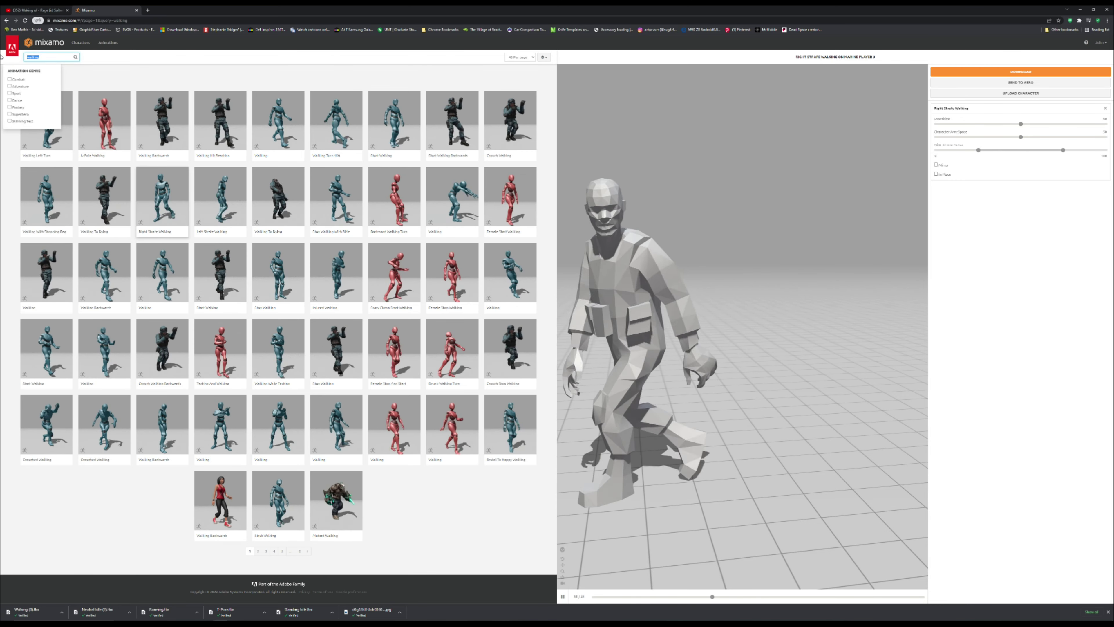
type("de")
key("Return")
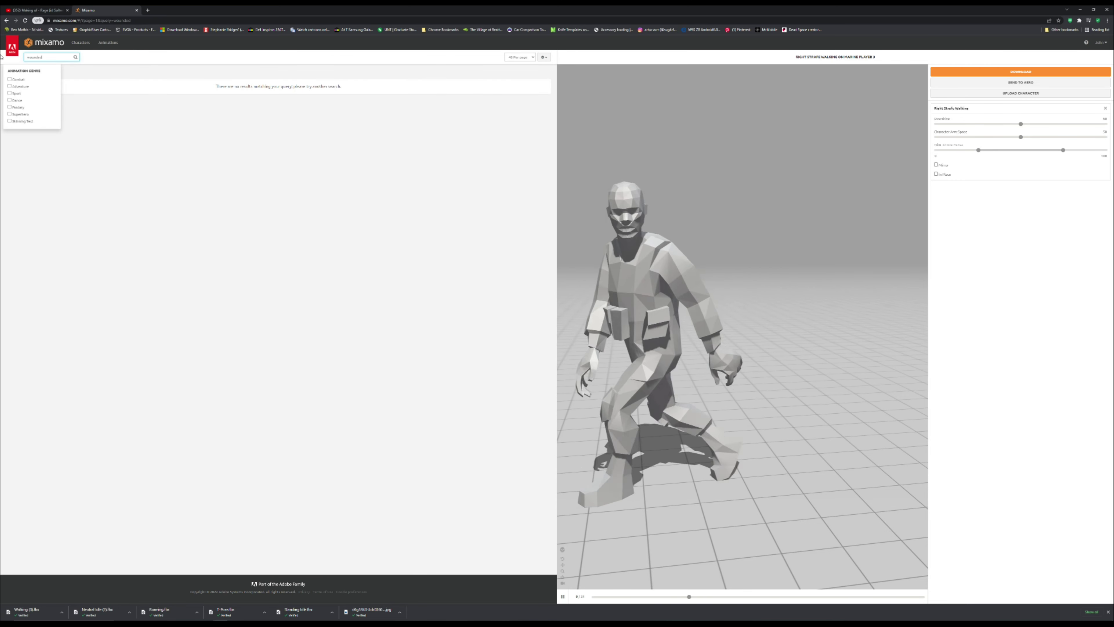
key("BackSpace")
key("BackSpace")
key("BackSpace")
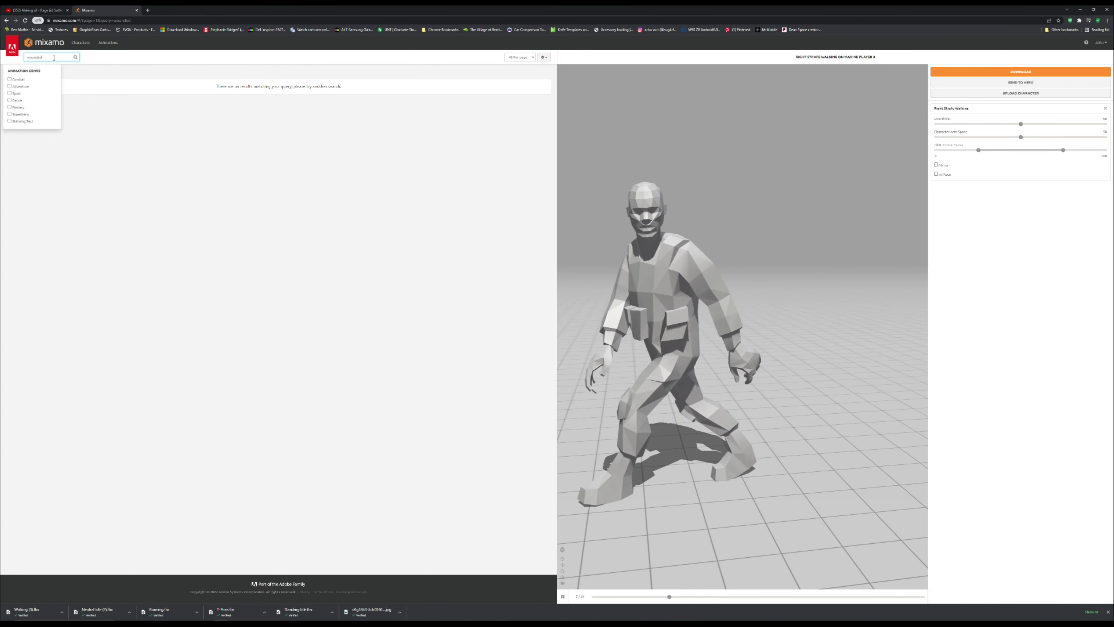
type("d")
key("Return")
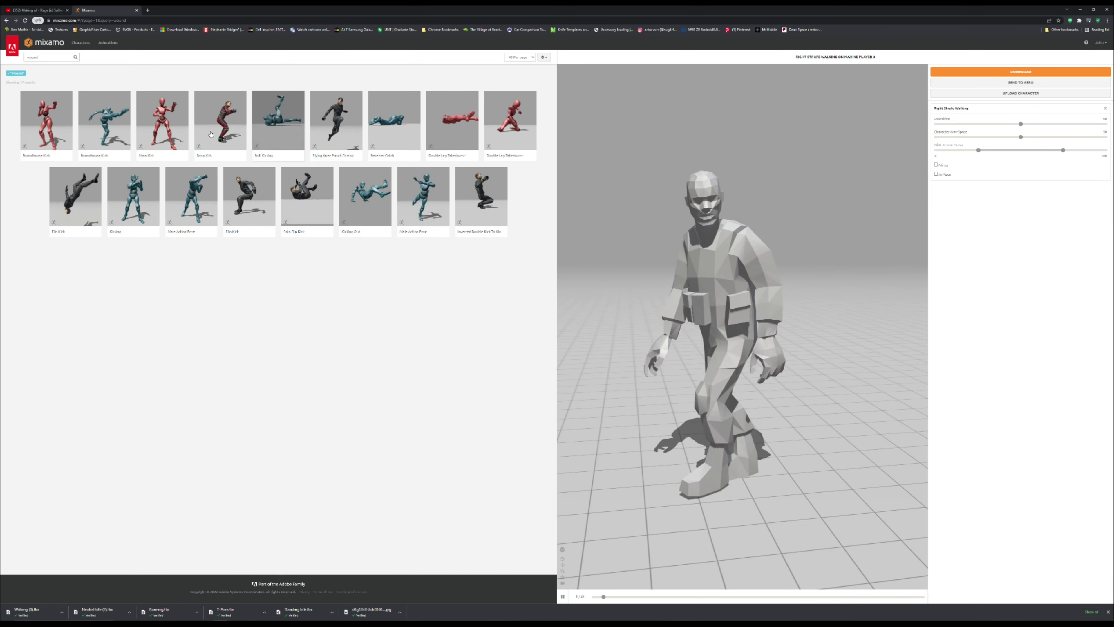
Step: Search the animation library for "dragging"
left_click_drag(49, 58, 0, 56)
type("dragging")
key("Return")
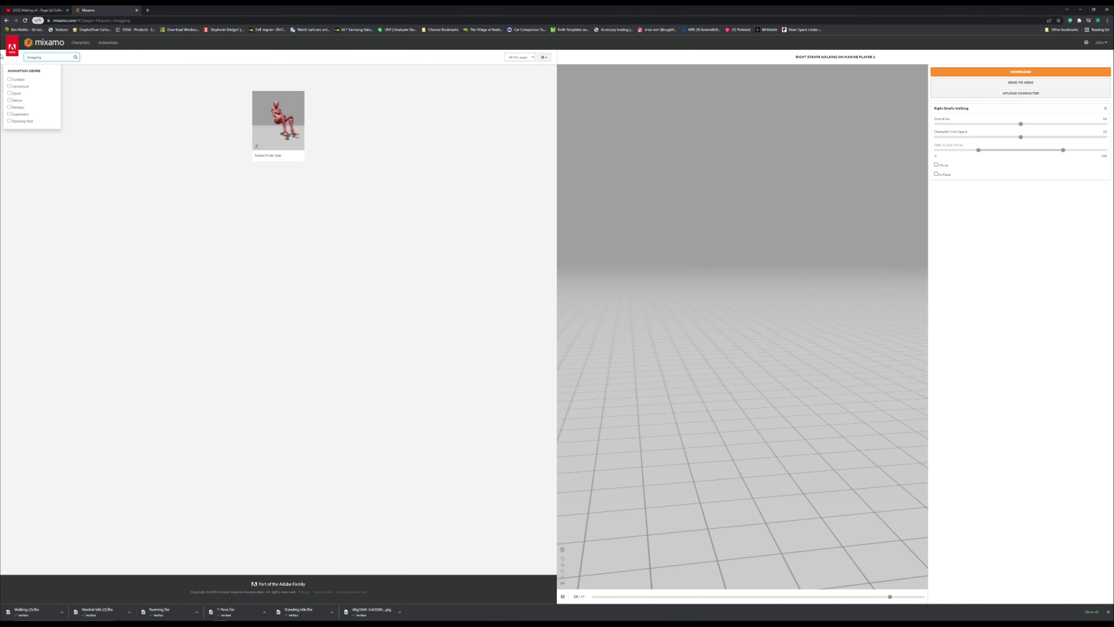
Step: Search for "hurt" and apply the Walking animation to the marine with In Place on
left_click_drag(54, 57, 1, 56)
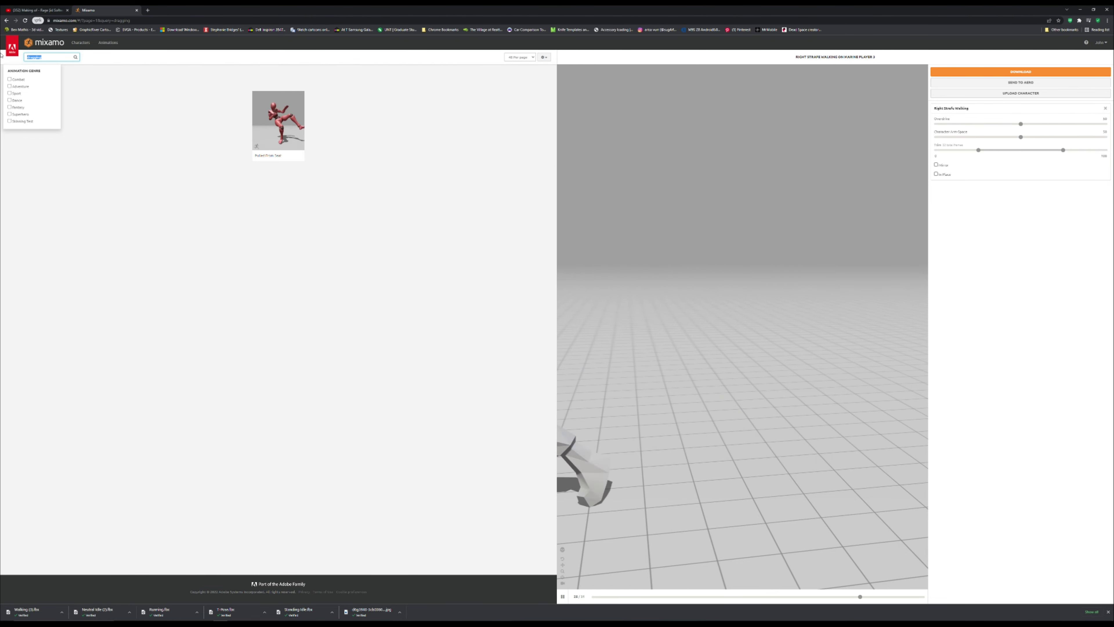
key("BackSpace")
type("hurt")
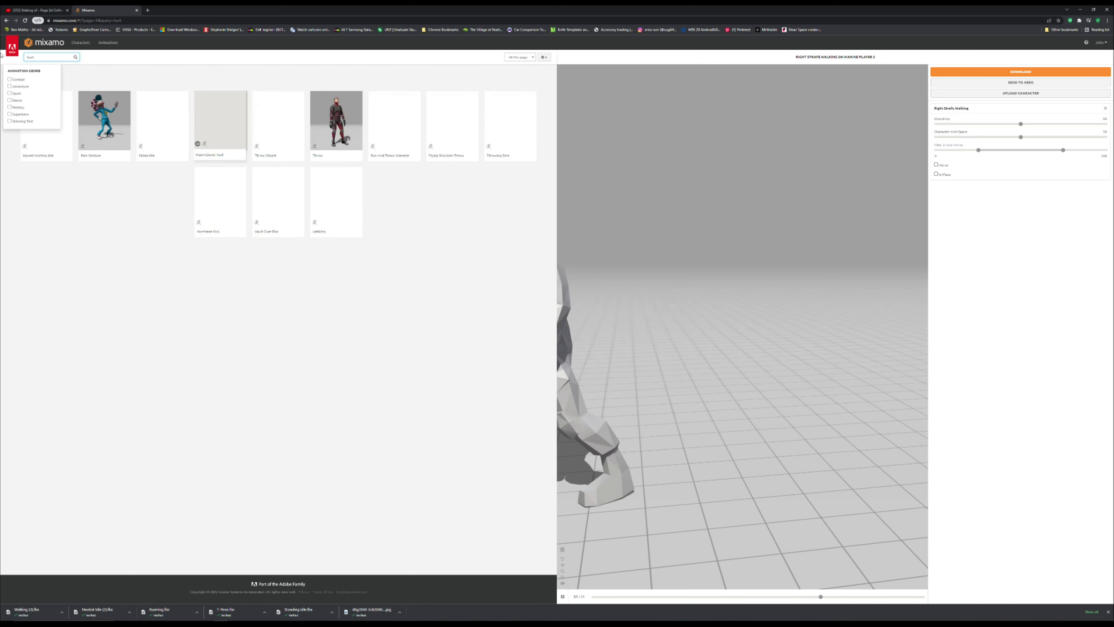
left_click(336, 200)
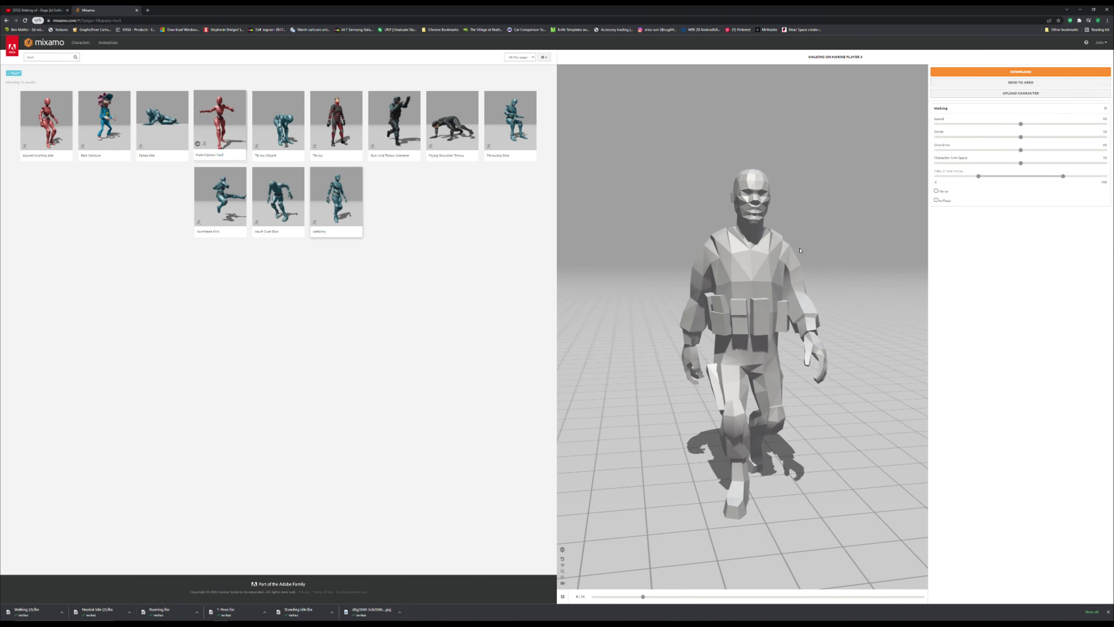
left_click(936, 200)
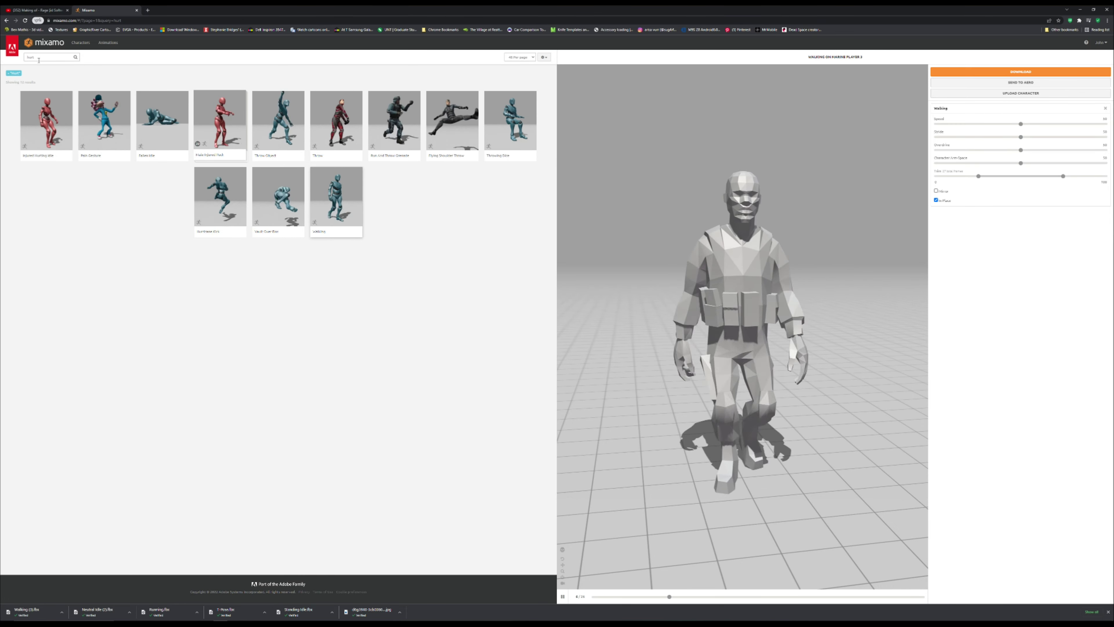
Step: Apply Injured Hurting Idle to the marine and download it as FBX Binary with skin
left_click(44, 138)
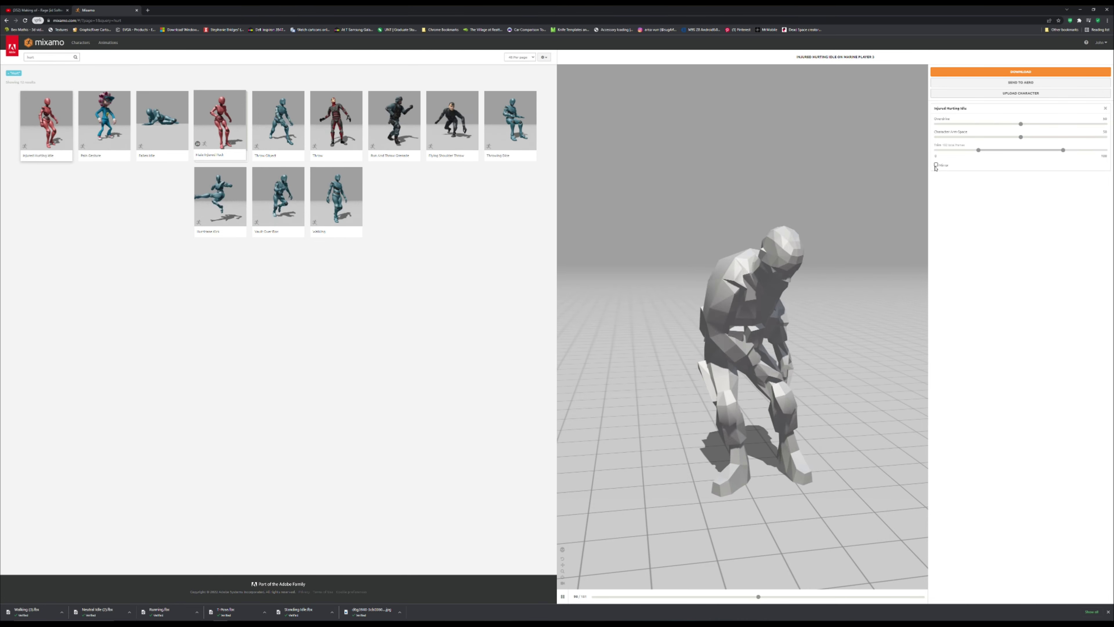
left_click(989, 70)
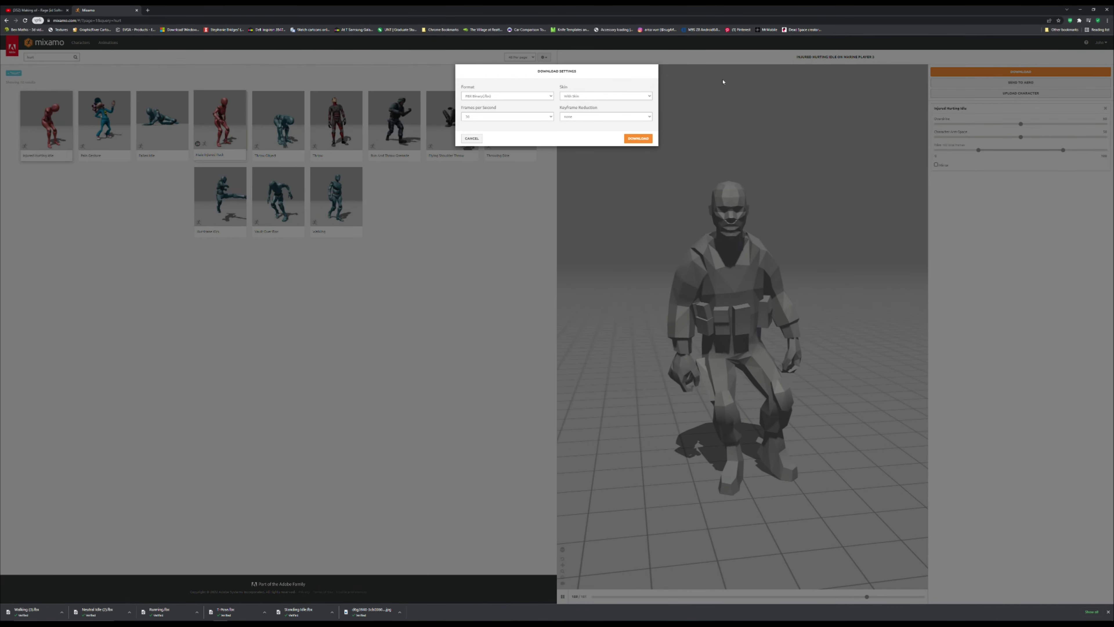
left_click(638, 138)
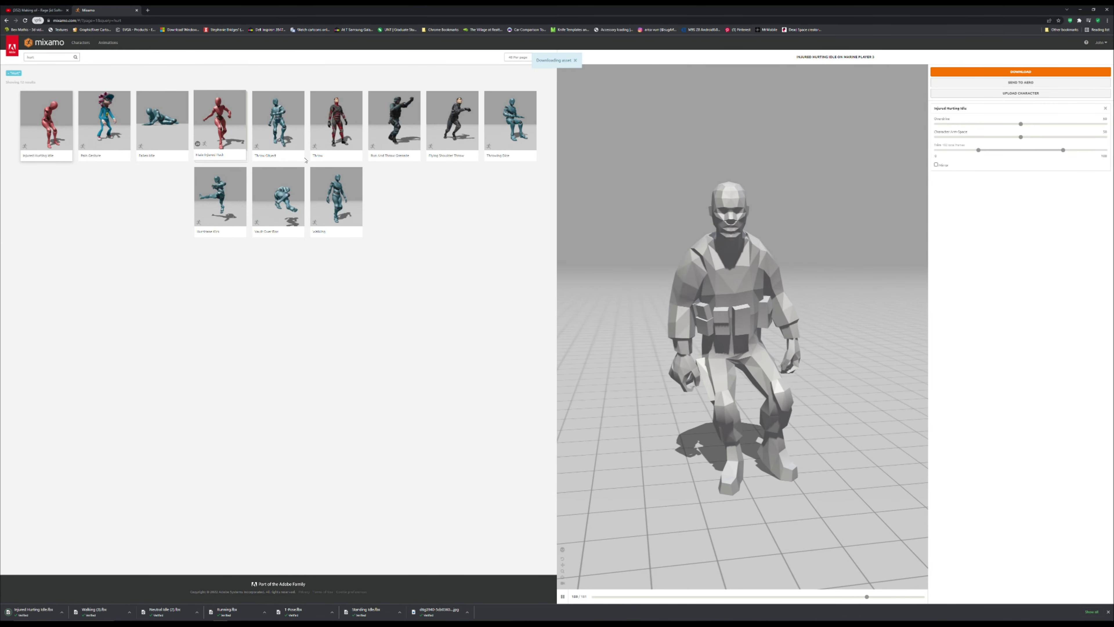
Step: Apply the Male Injured Pack to the marine
left_click(231, 119)
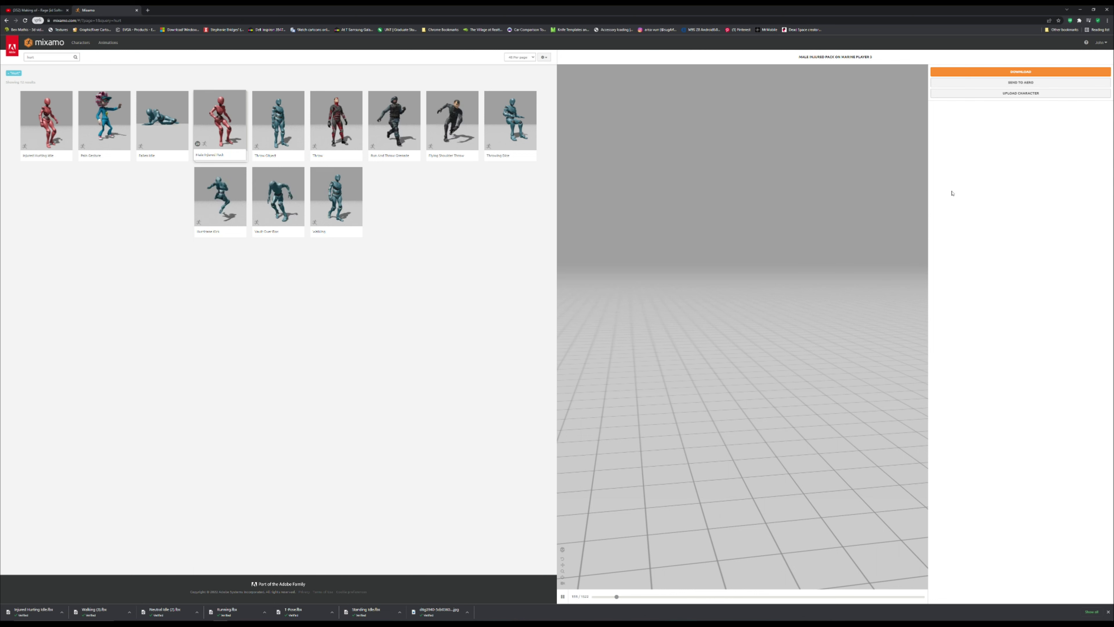
Step: Search the animation library for "hurt walk" and apply the Walking animation to the marine
right_click(215, 160)
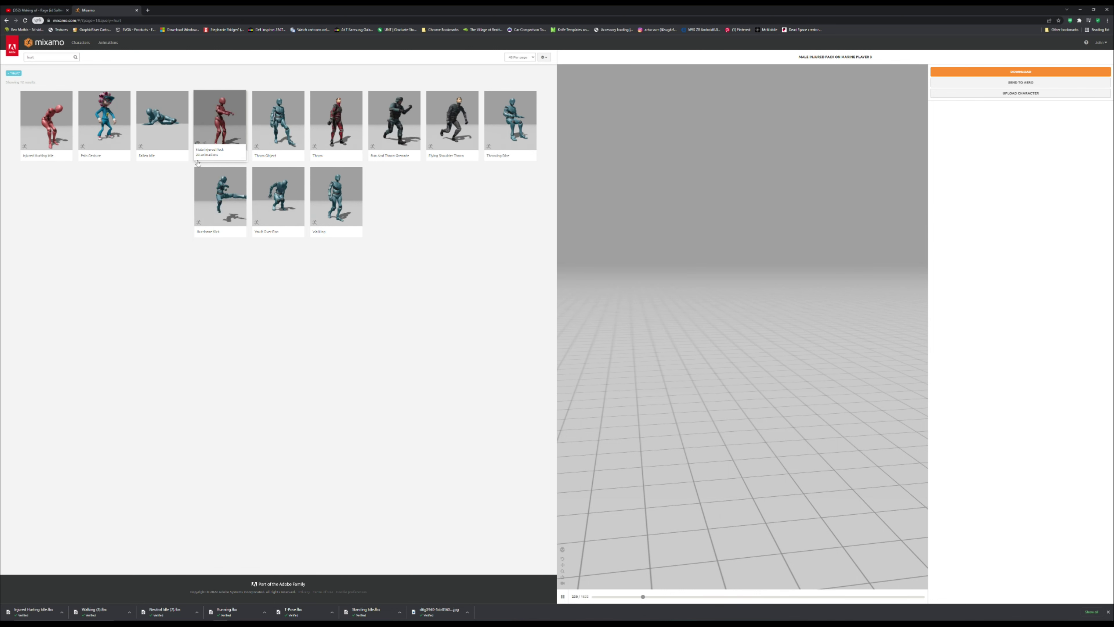
left_click(198, 163)
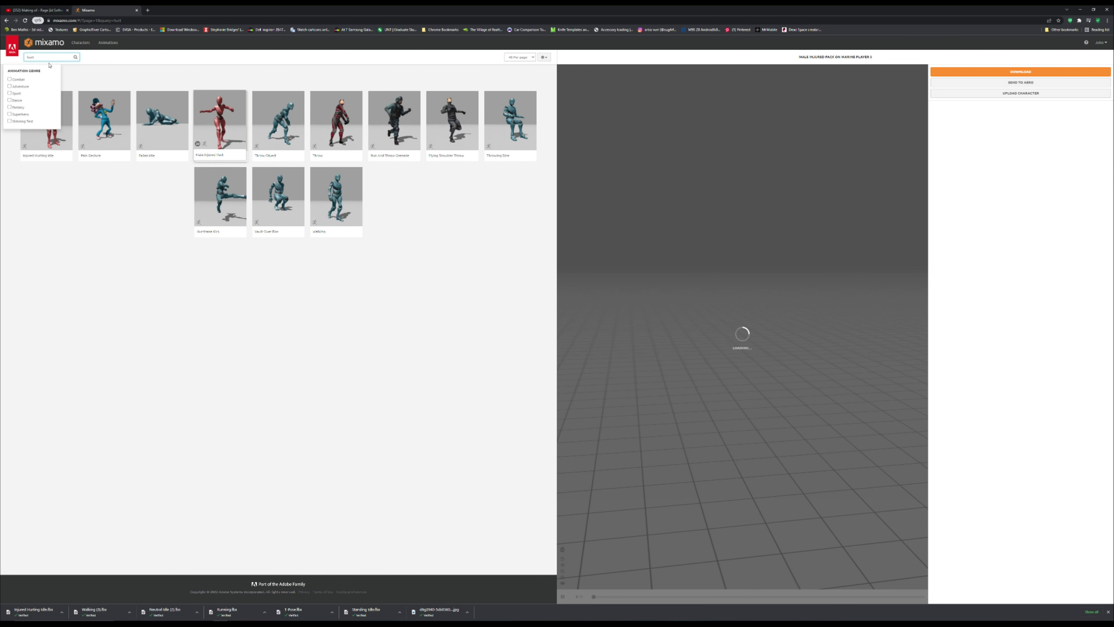
type("lk")
key("Return")
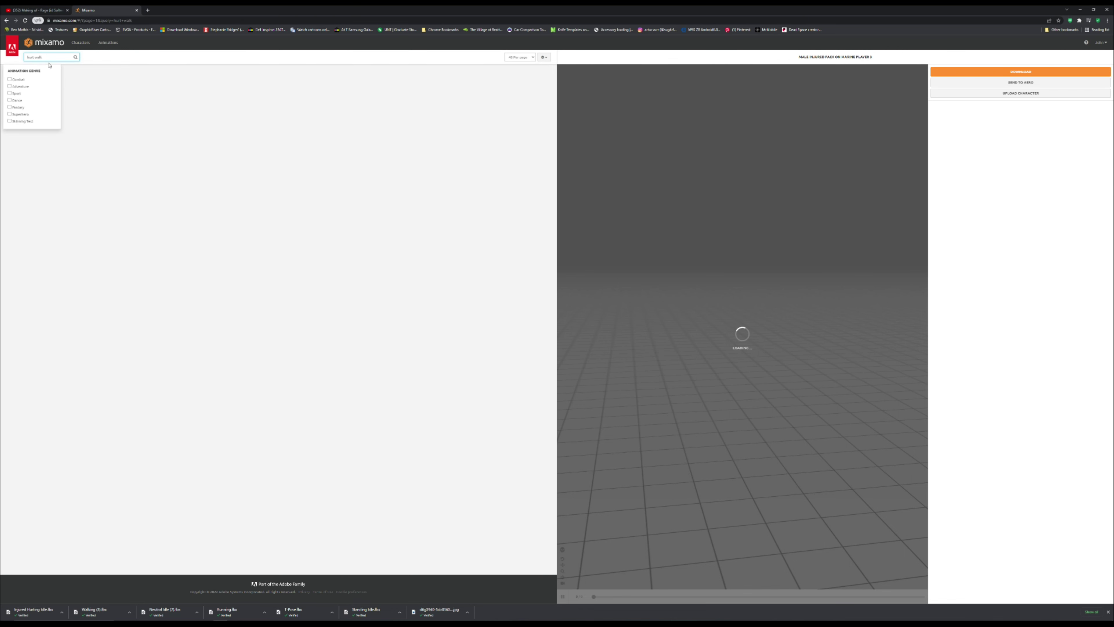
left_click(307, 121)
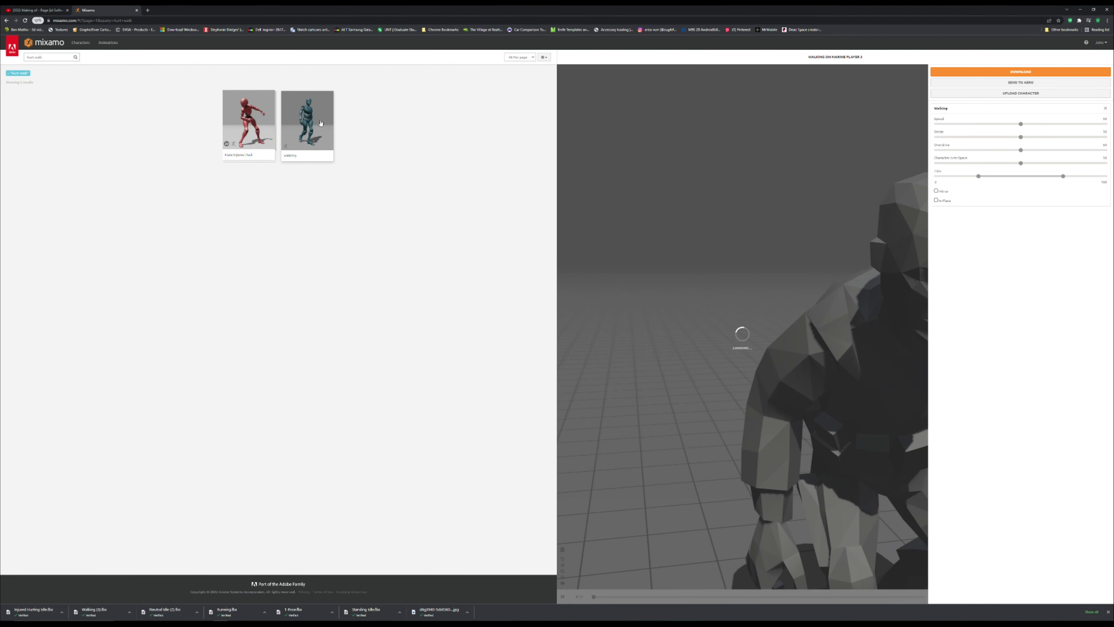
Step: Search the animation library for "walk" and preview the first walk animation on the marine
left_click(62, 57)
key("Home")
key("Delete")
key("Delete")
key("Delete")
key("Delete")
key("Delete")
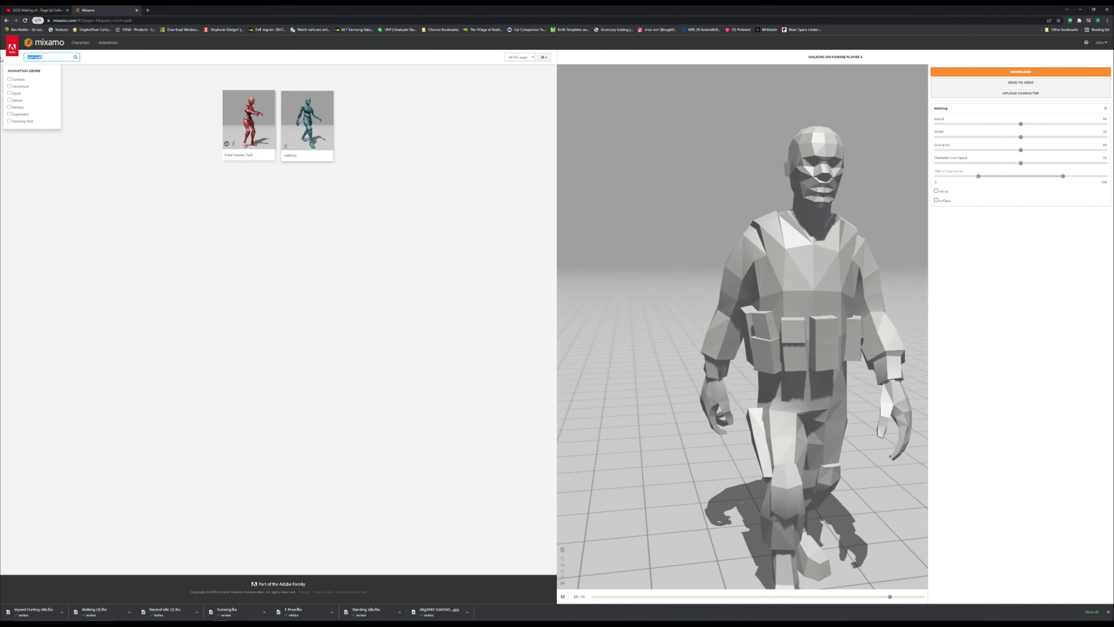
key("Return")
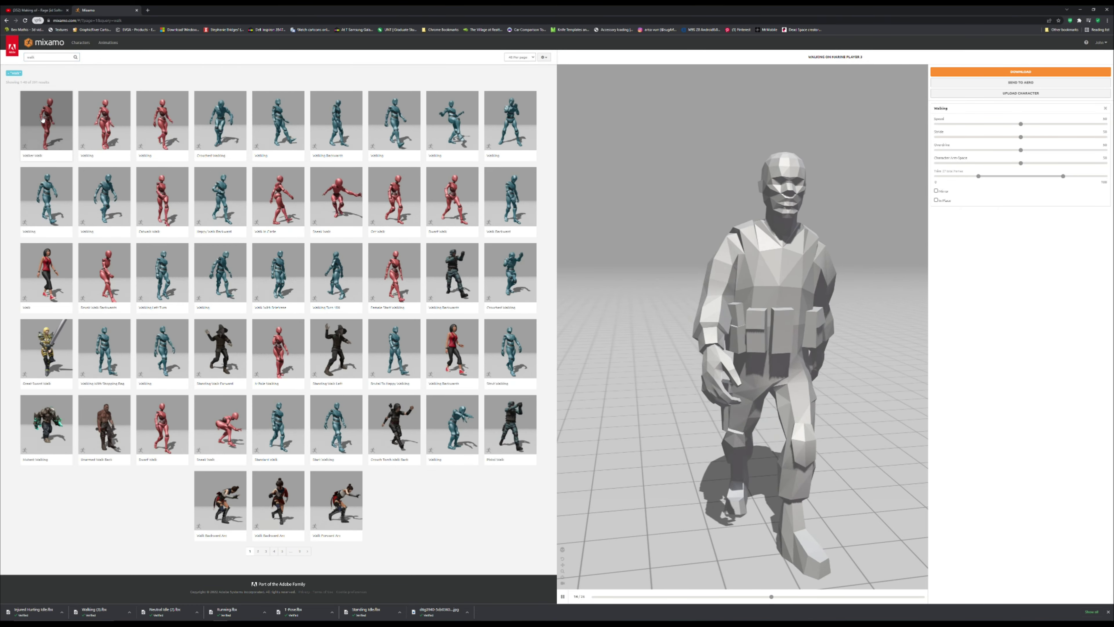
left_click(49, 118)
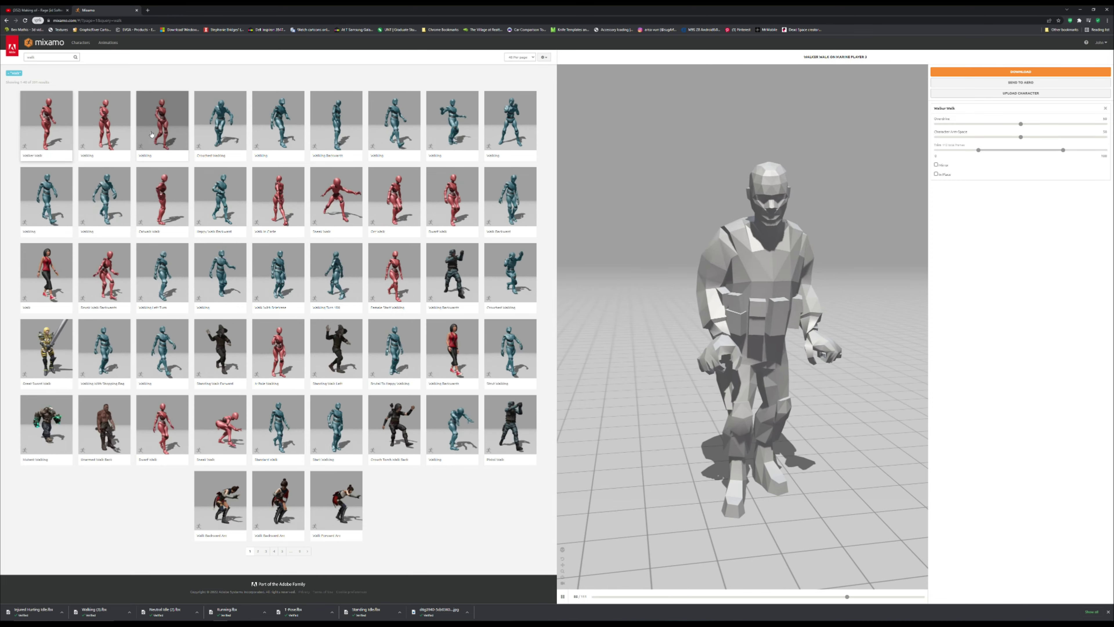
Step: Apply the fifth result, Walking, to the marine with In Place on and download it as FBX Binary with skin
left_click(261, 128)
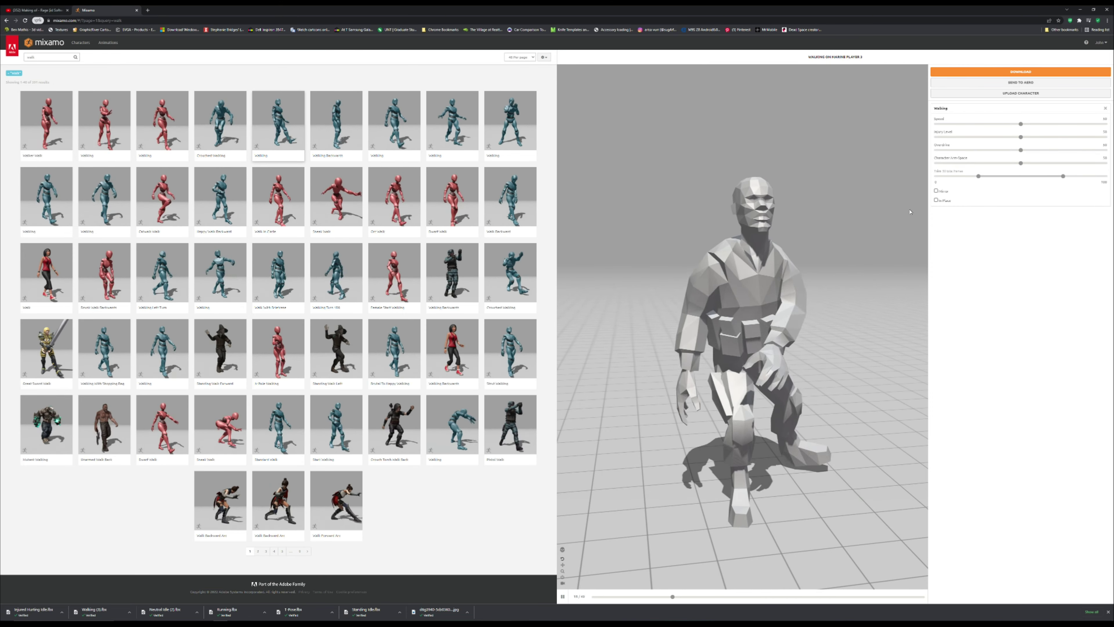
left_click(936, 200)
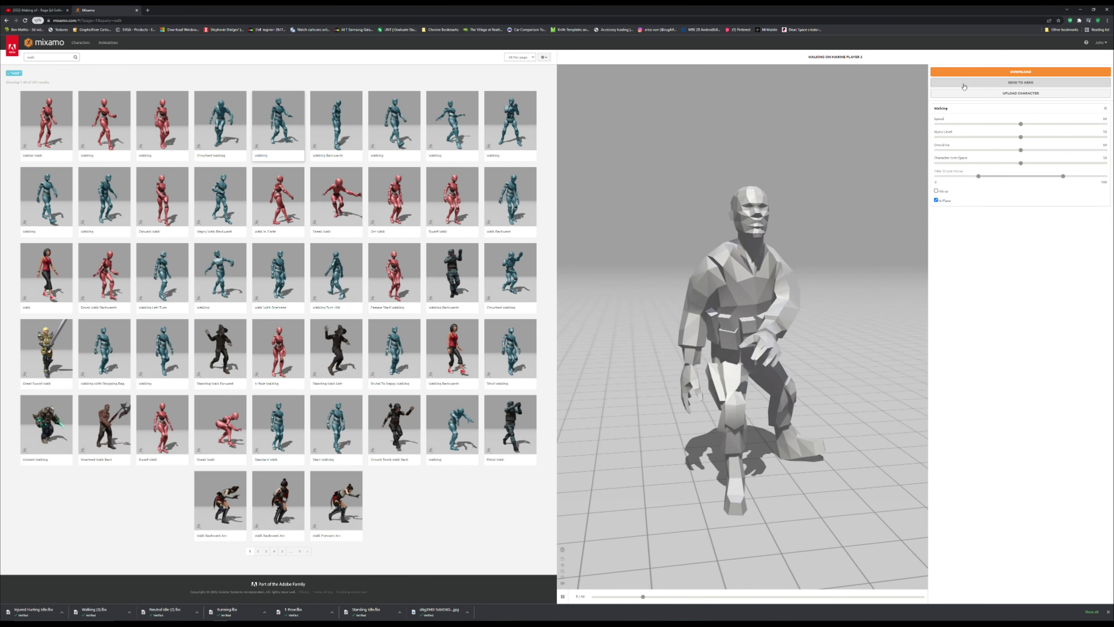
left_click(966, 75)
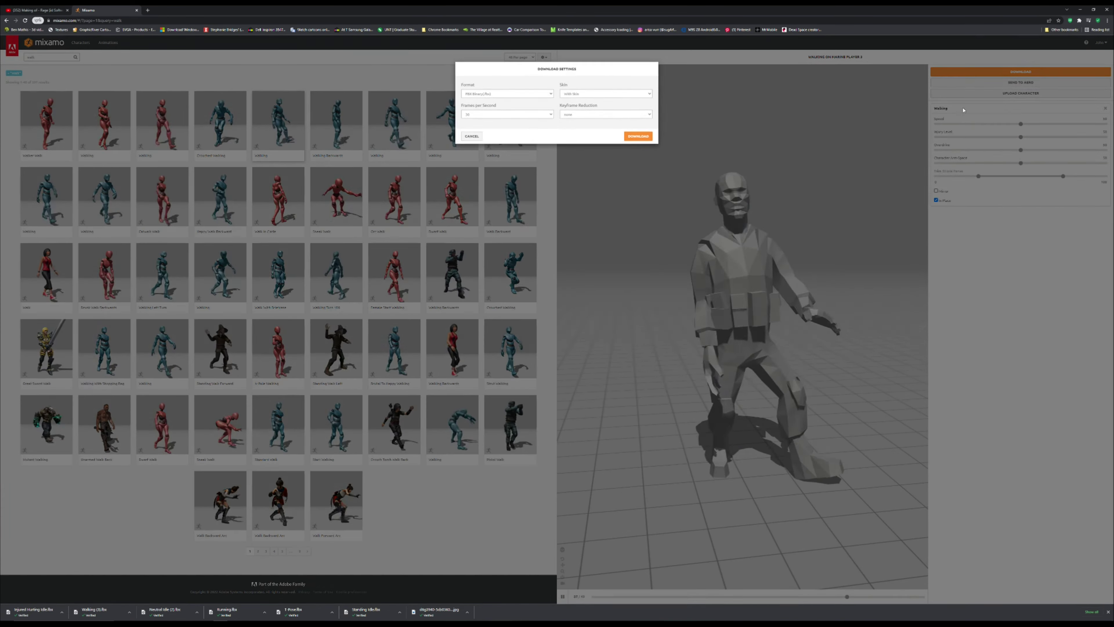
left_click(632, 141)
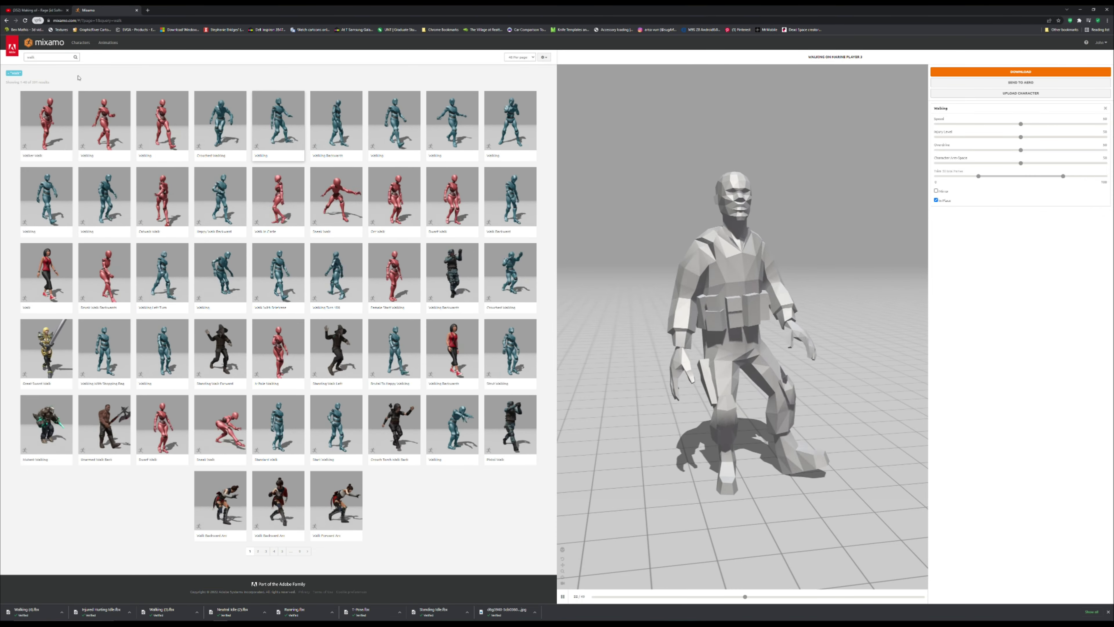
Step: Search the animation library for "hurt" and for "shot"
left_click_drag(52, 57, 1, 60)
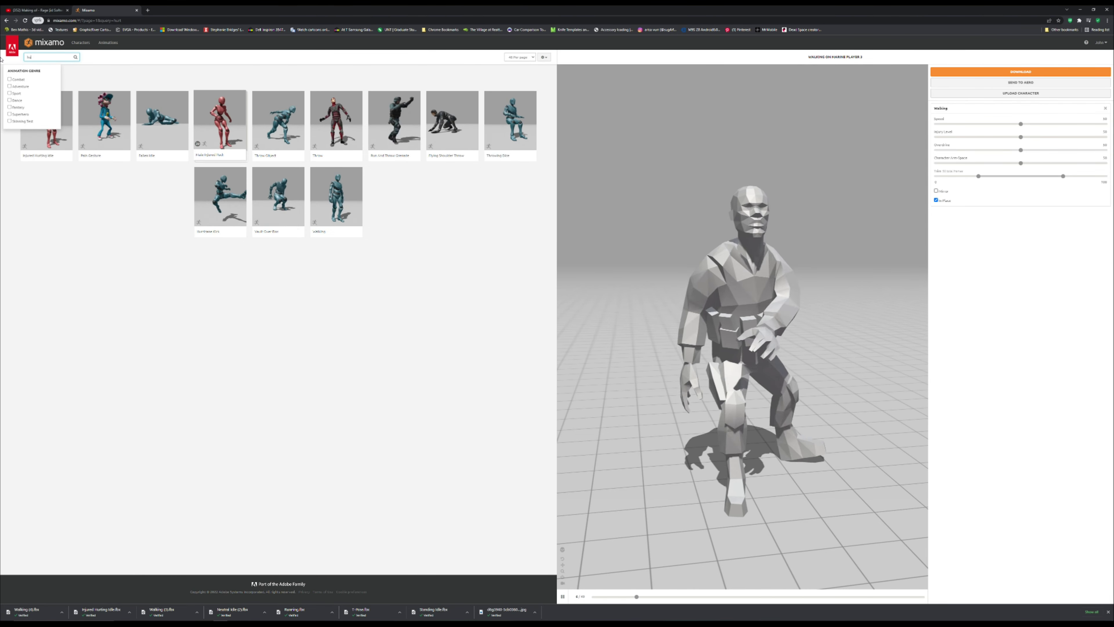
key("BackSpace")
key("BackSpace")
type("shot")
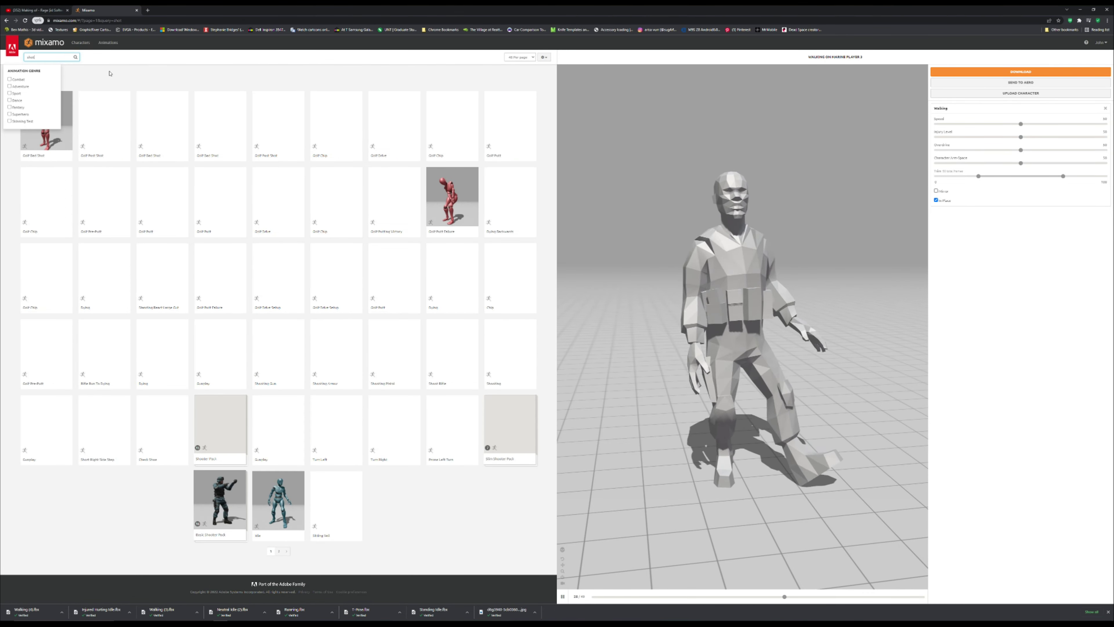
key("Return")
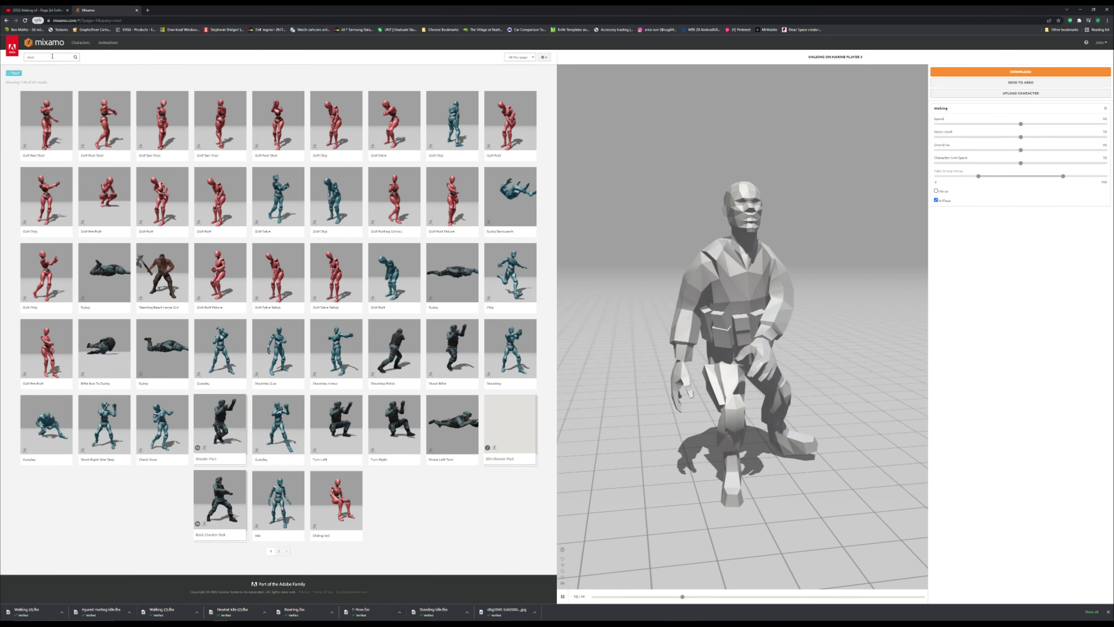
Step: Search the animation library for "shooting" and apply the standing Shooting animation to the marine
left_click_drag(53, 56, 0, 58)
key("BackSpace")
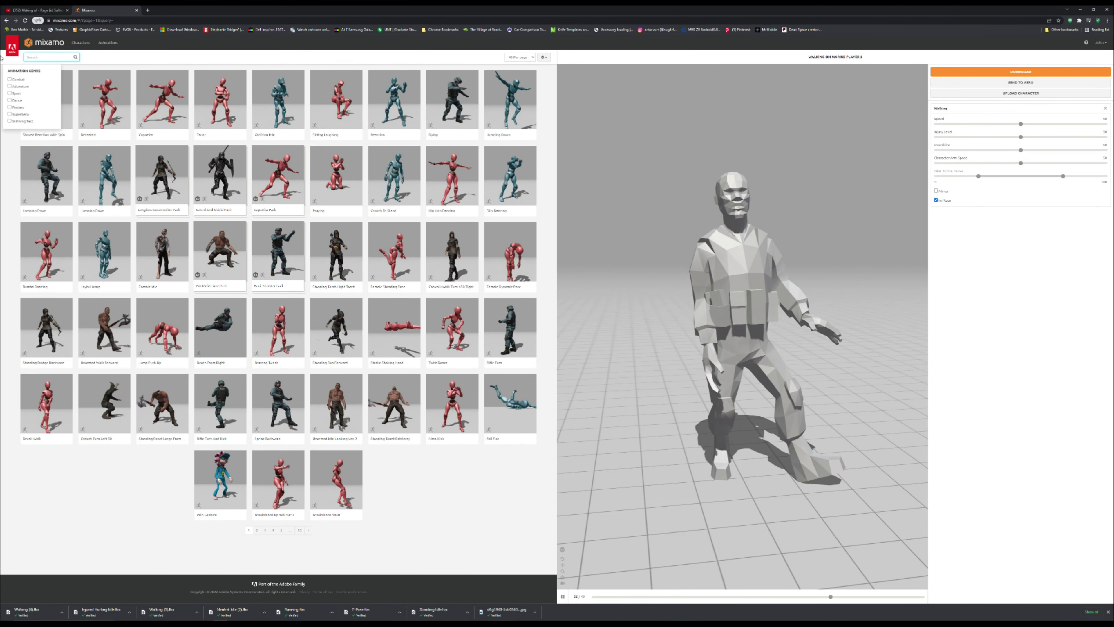
type("sho")
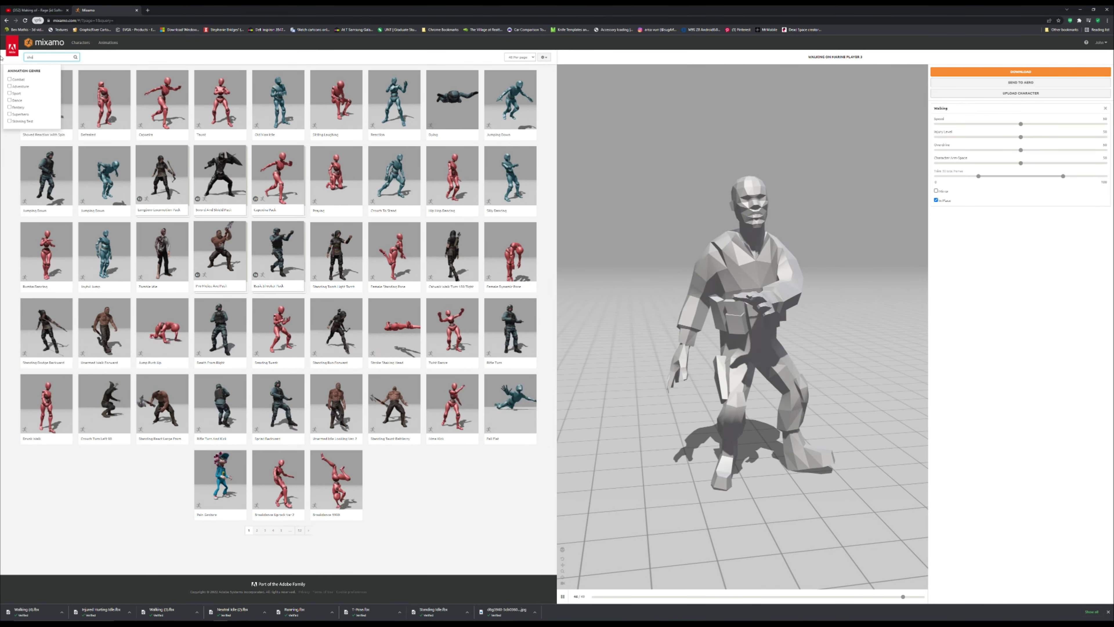
type("oting")
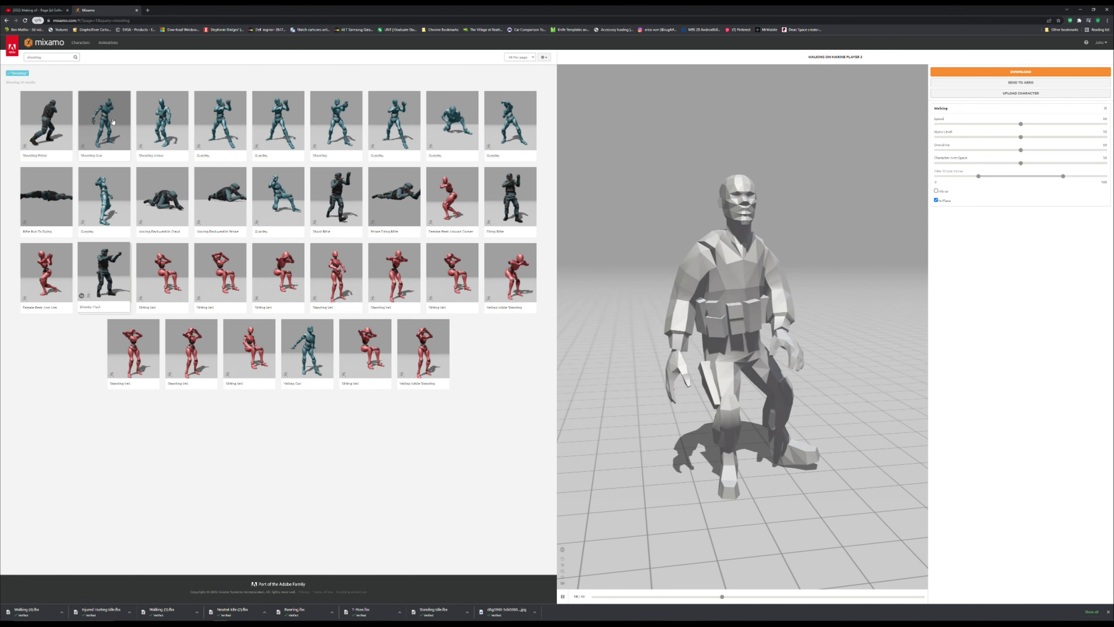
left_click(337, 121)
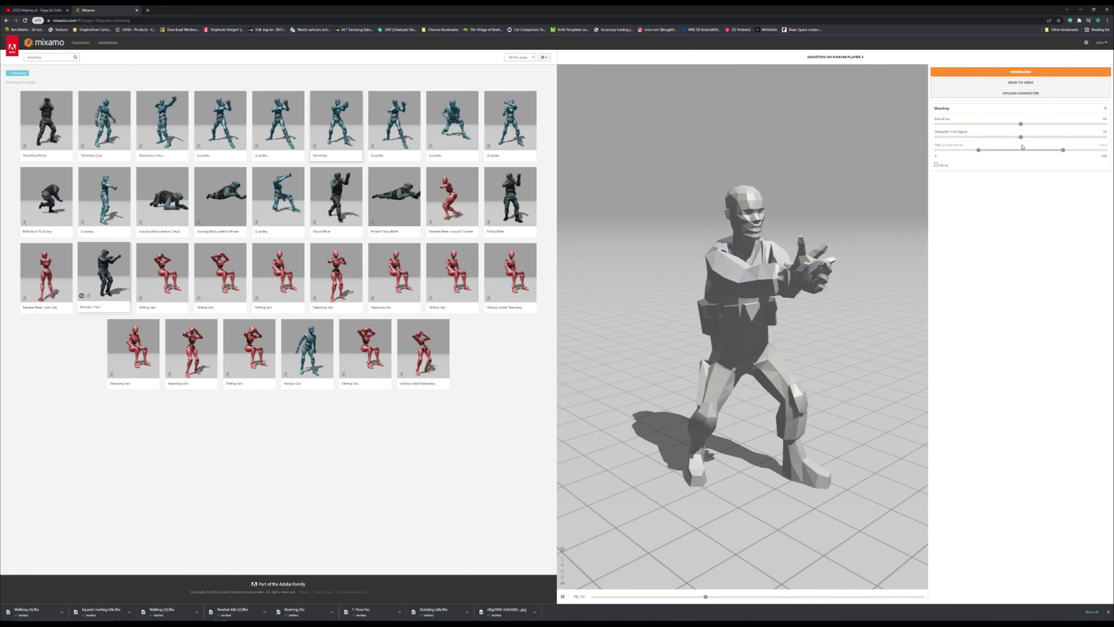
Step: Raise the Shooting animation's Character Arm-Space slightly above the middle and download it as FBX Binary with skin
left_click_drag(1021, 137, 1036, 137)
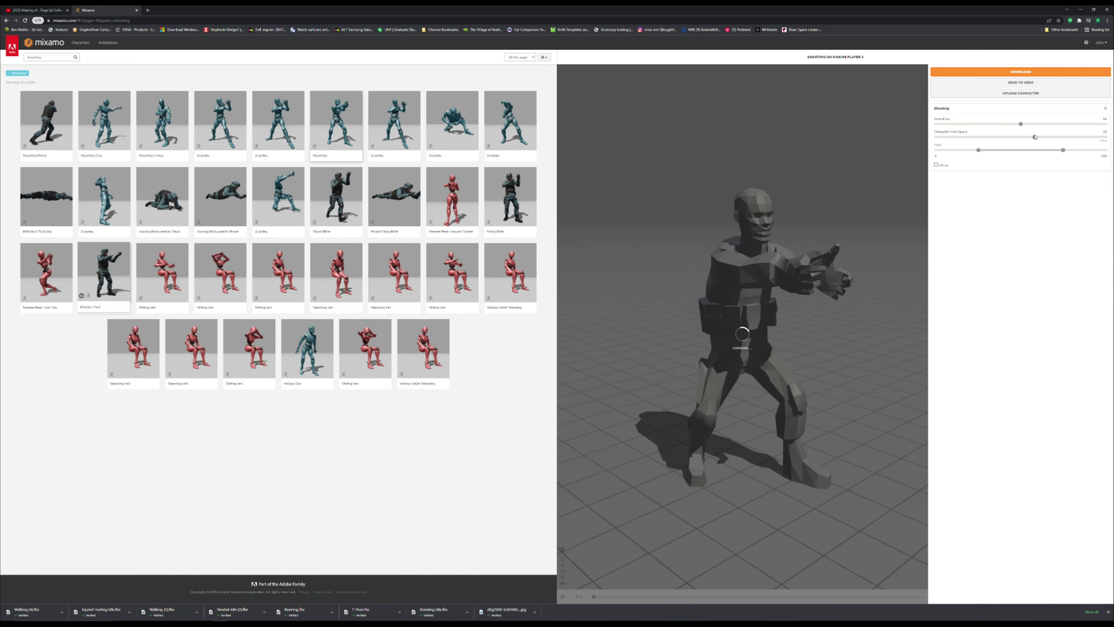
left_click_drag(891, 179, 848, 222)
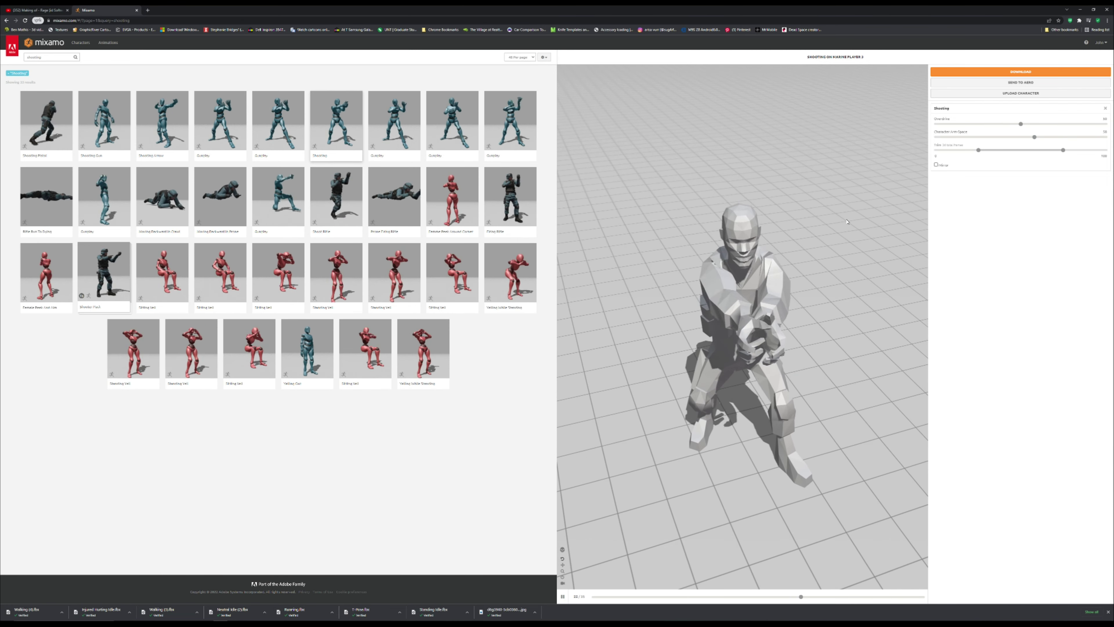
left_click(1020, 72)
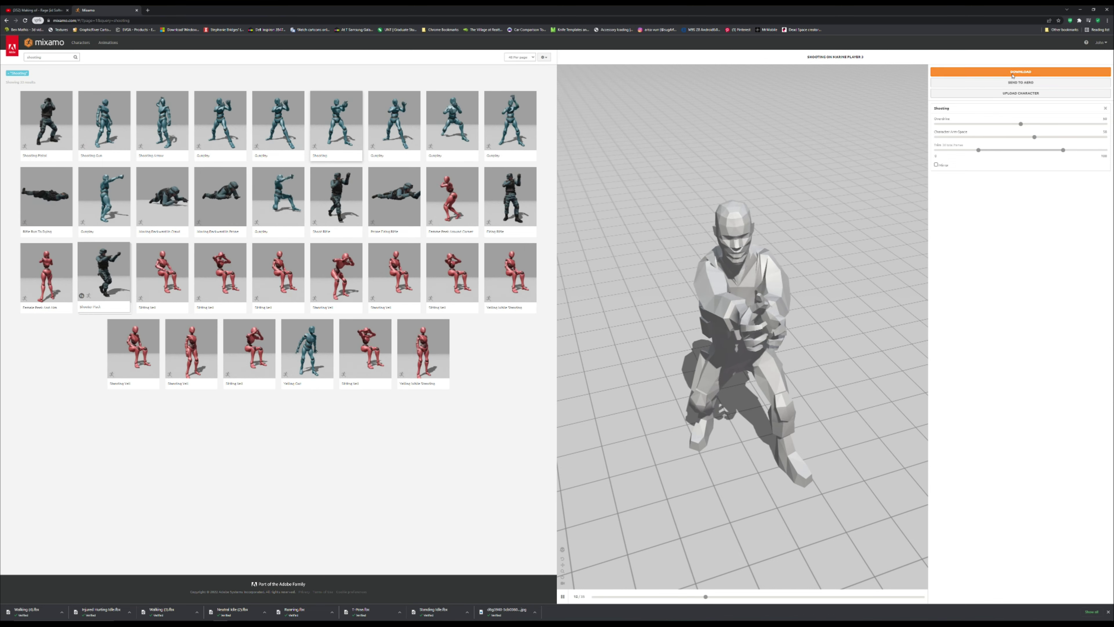
left_click(638, 138)
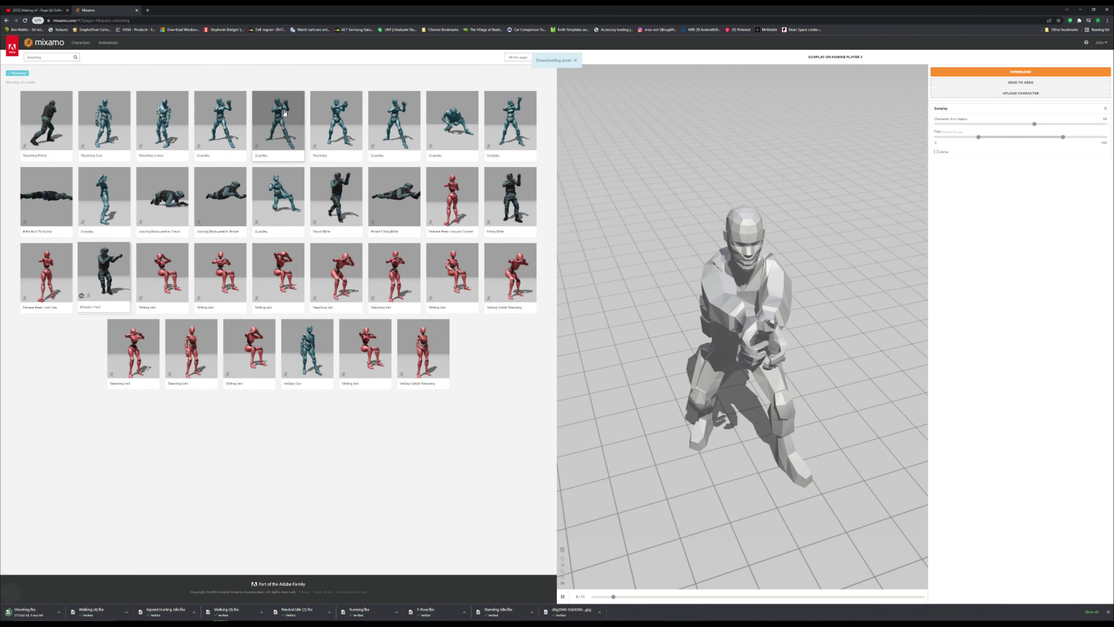
Step: Apply the fifth shooting result, Gunplay, to the marine and download it as FBX Binary with skin
left_click(284, 113)
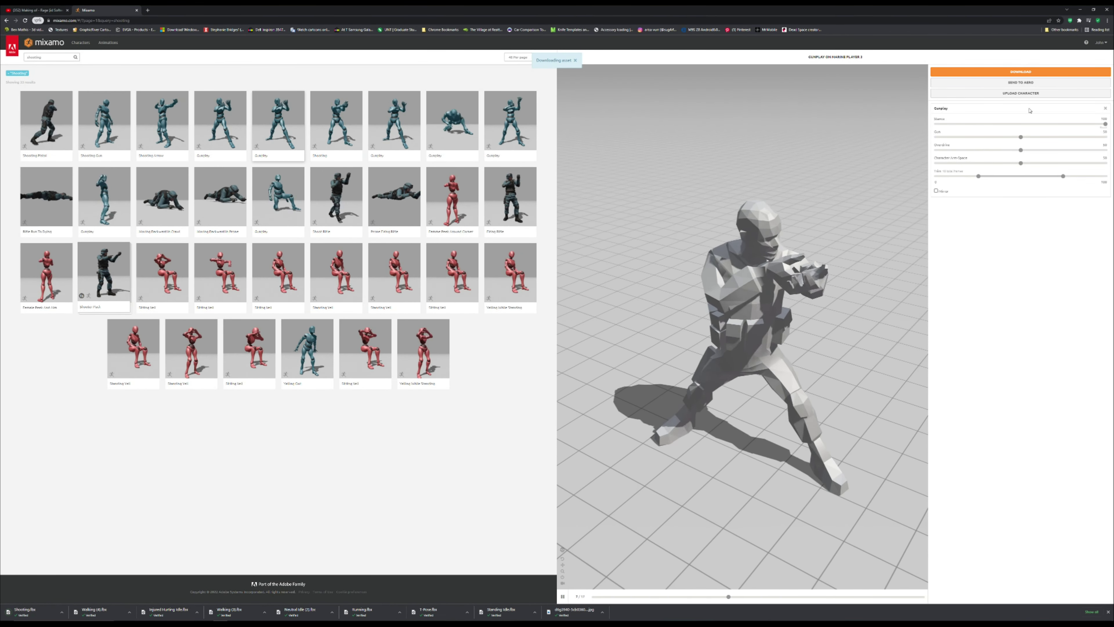
left_click(1021, 71)
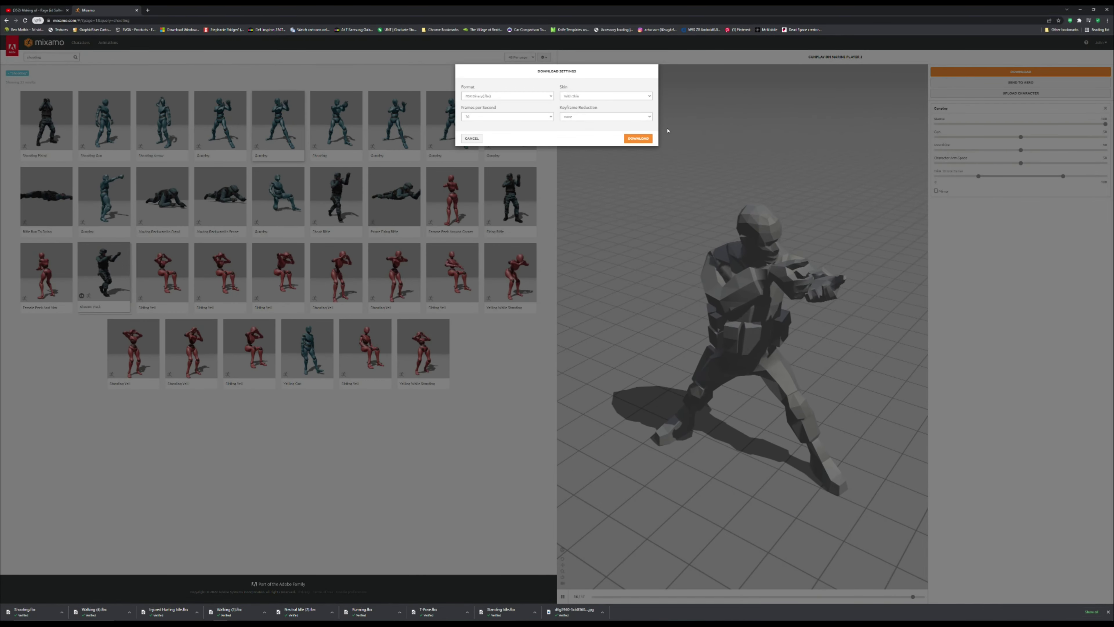
left_click(638, 139)
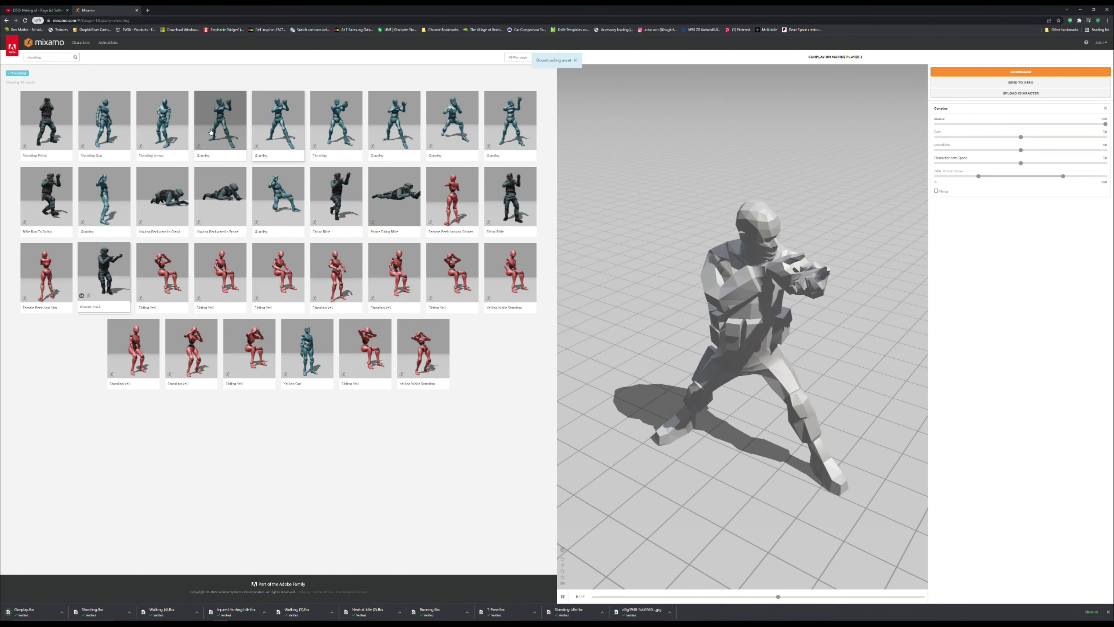
Step: Apply the fourth shooting result, Gunplay, with Overdrive slightly below the middle and download it as FBX Binary with skin
left_click(211, 132)
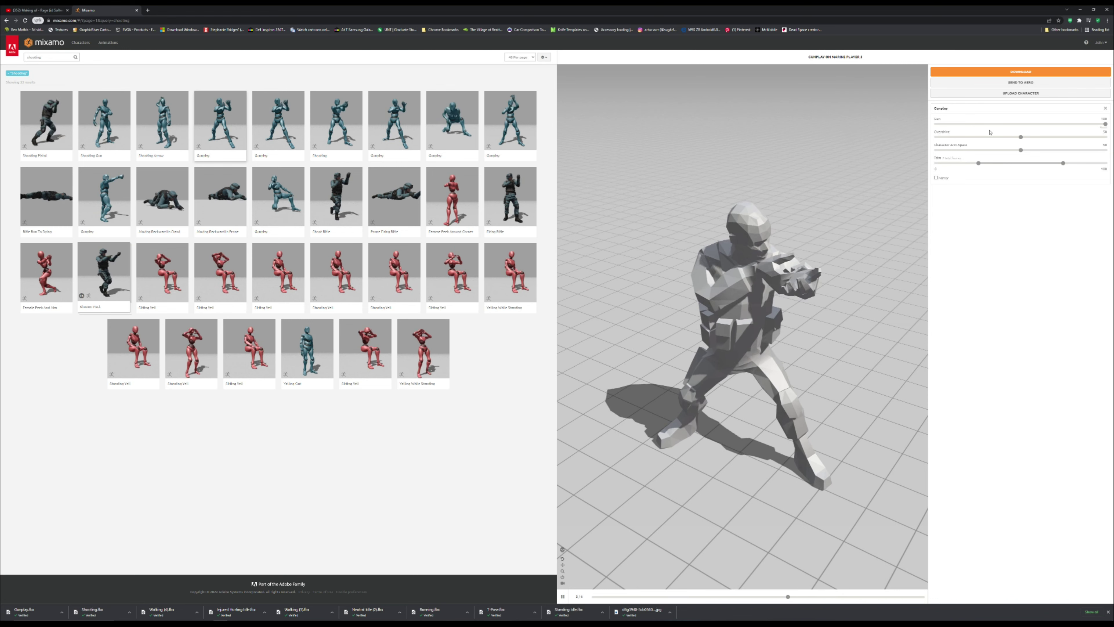
left_click_drag(1005, 137, 970, 138)
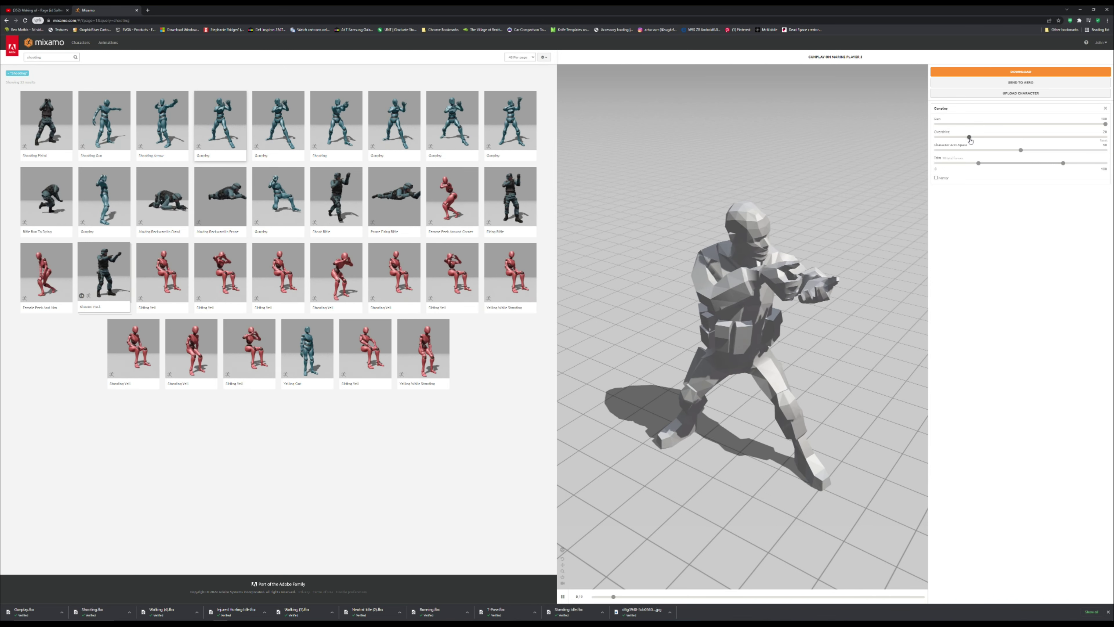
left_click_drag(971, 140, 982, 141)
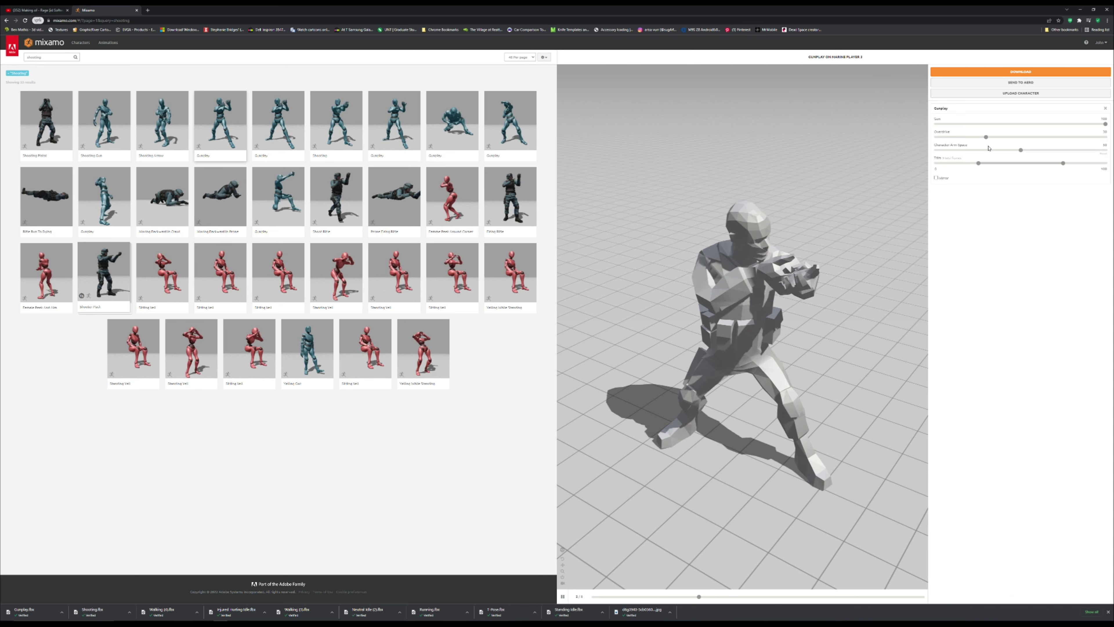
left_click_drag(985, 137, 1000, 139)
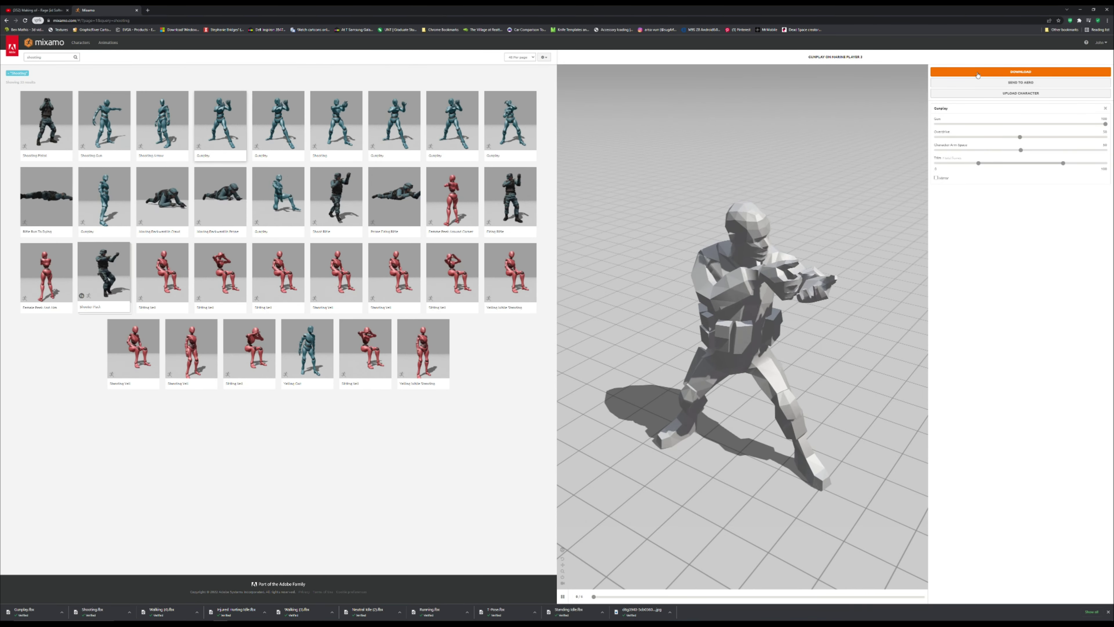
left_click(1020, 138)
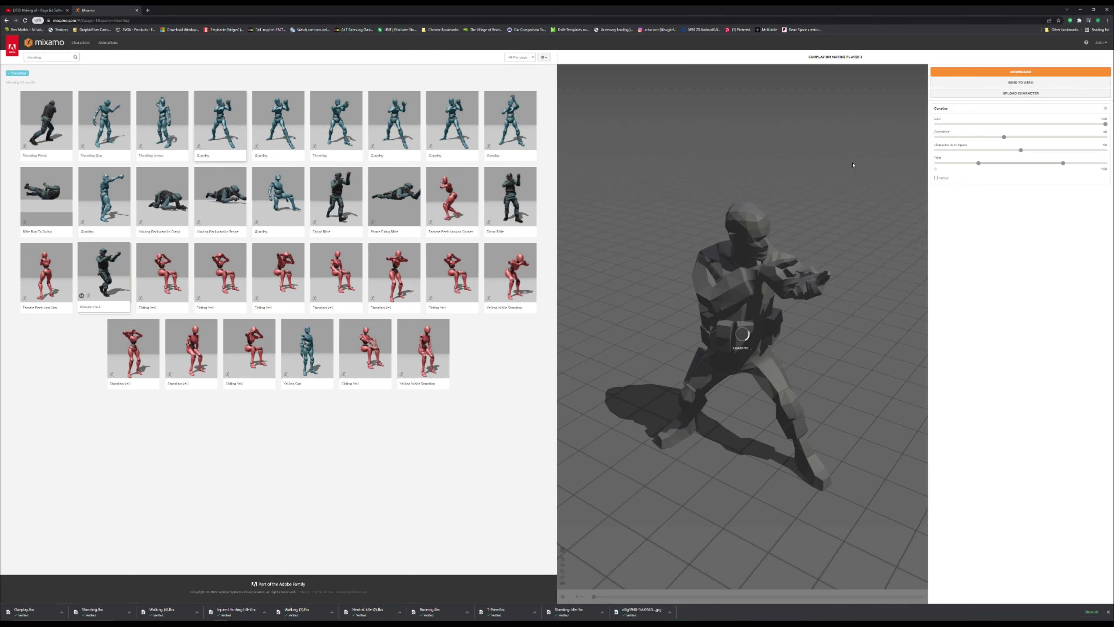
left_click(1020, 71)
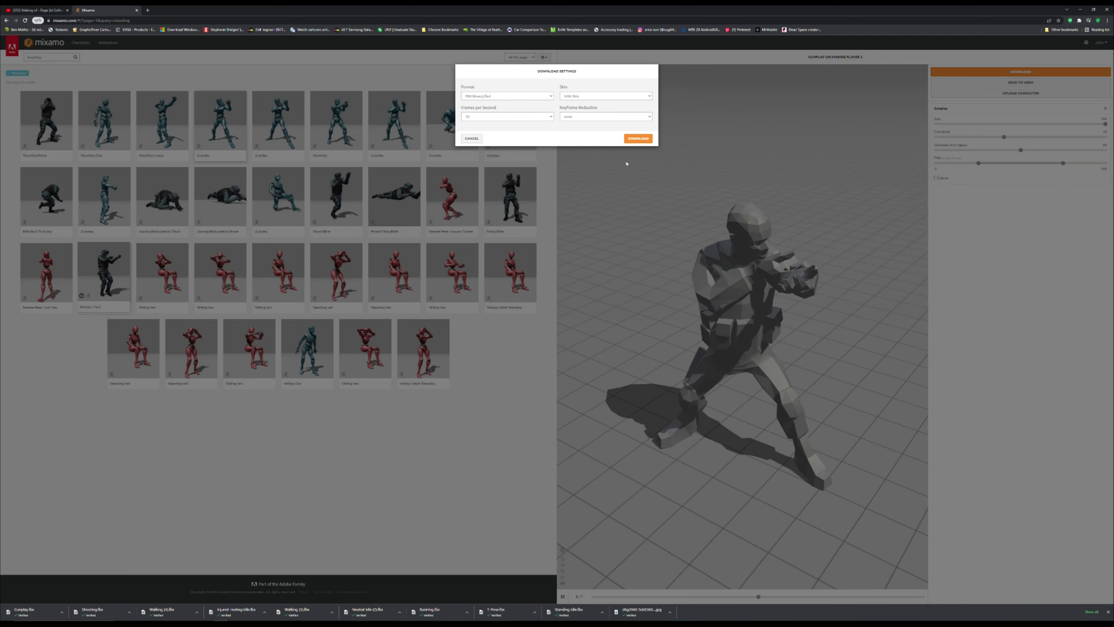
left_click(639, 138)
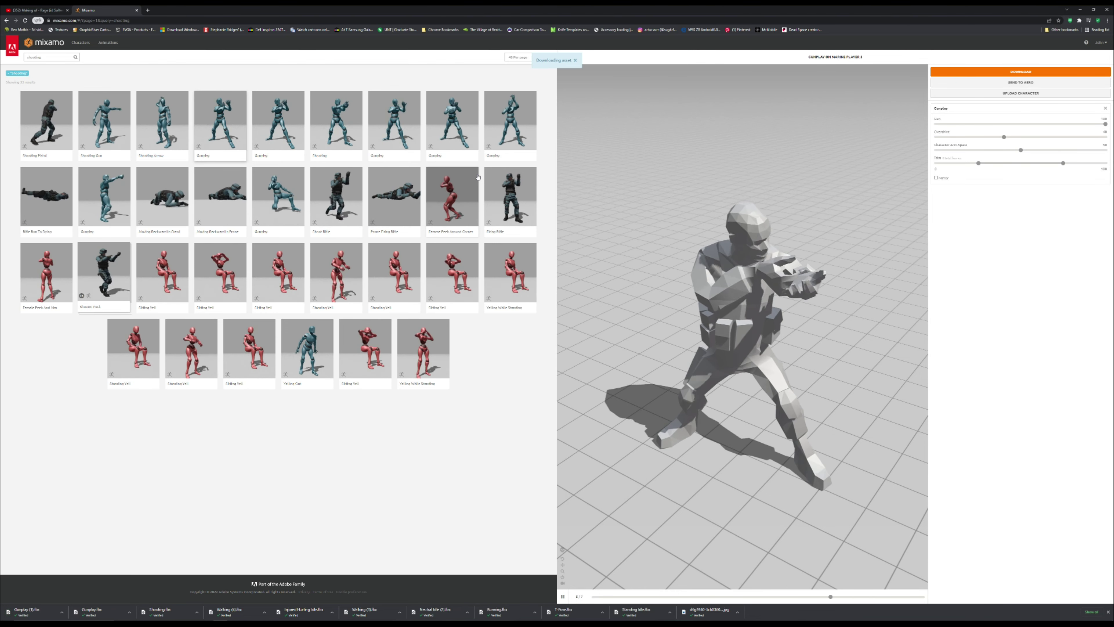
Step: Apply the Gunplay animation at the end of the first results row and download it as FBX Binary with skin
left_click(510, 123)
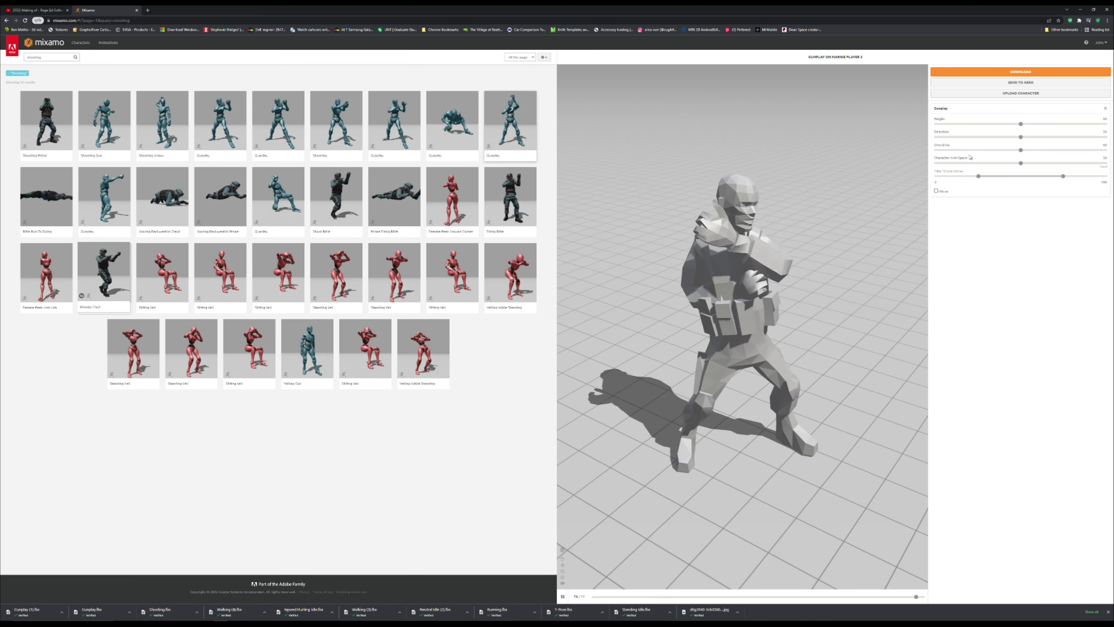
left_click(1021, 71)
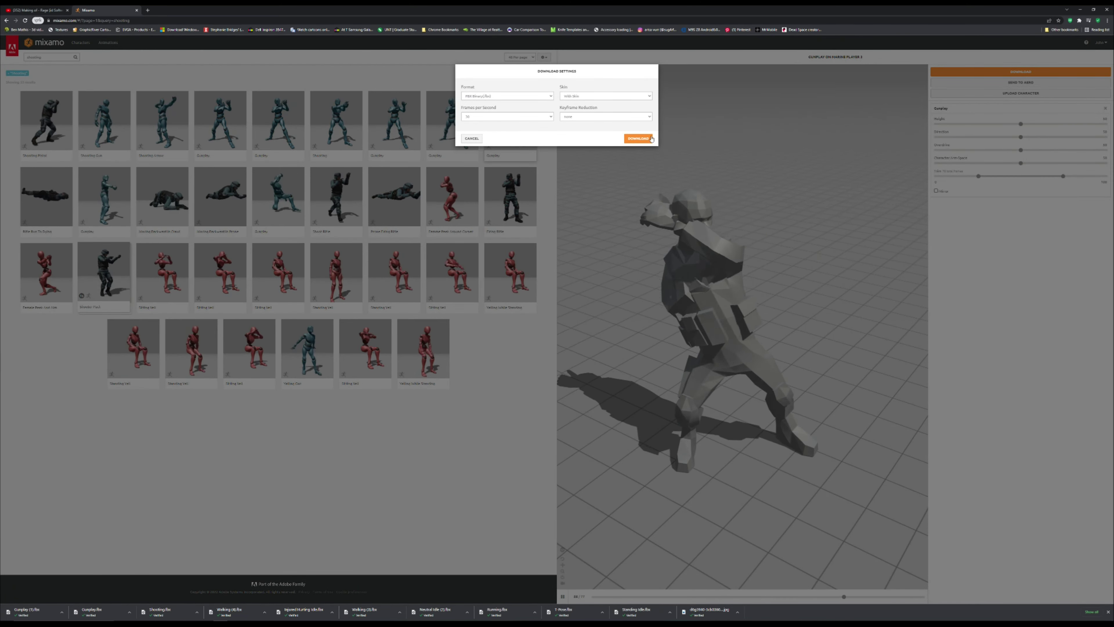
left_click(639, 138)
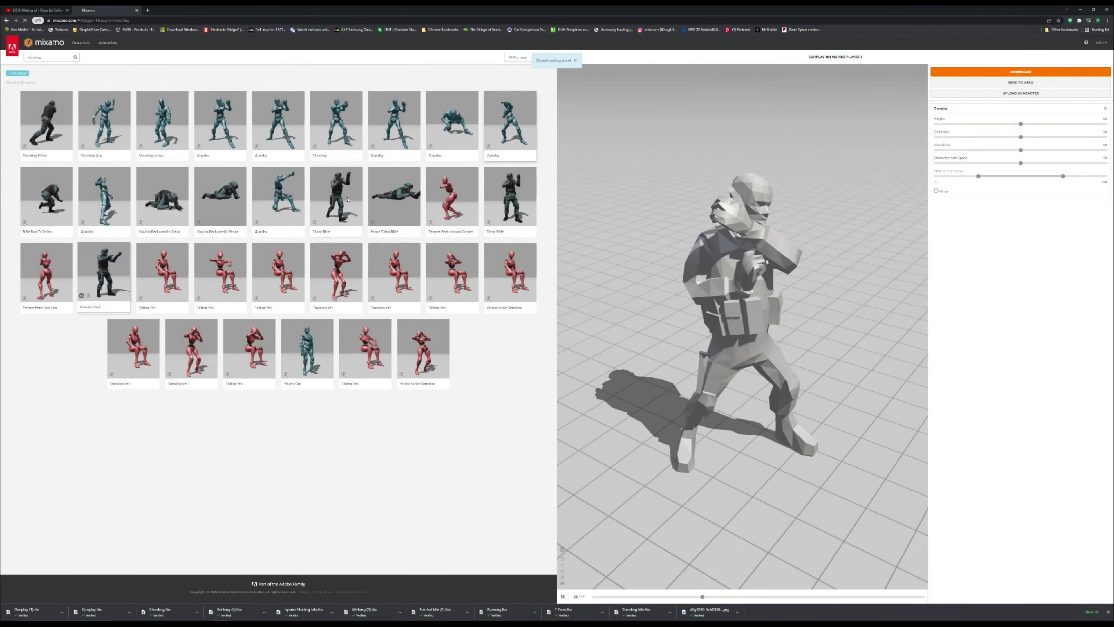
Step: Apply the Shoot Rifle animation to the marine with In Place enabled and download it as FBX Binary with skin
left_click(348, 199)
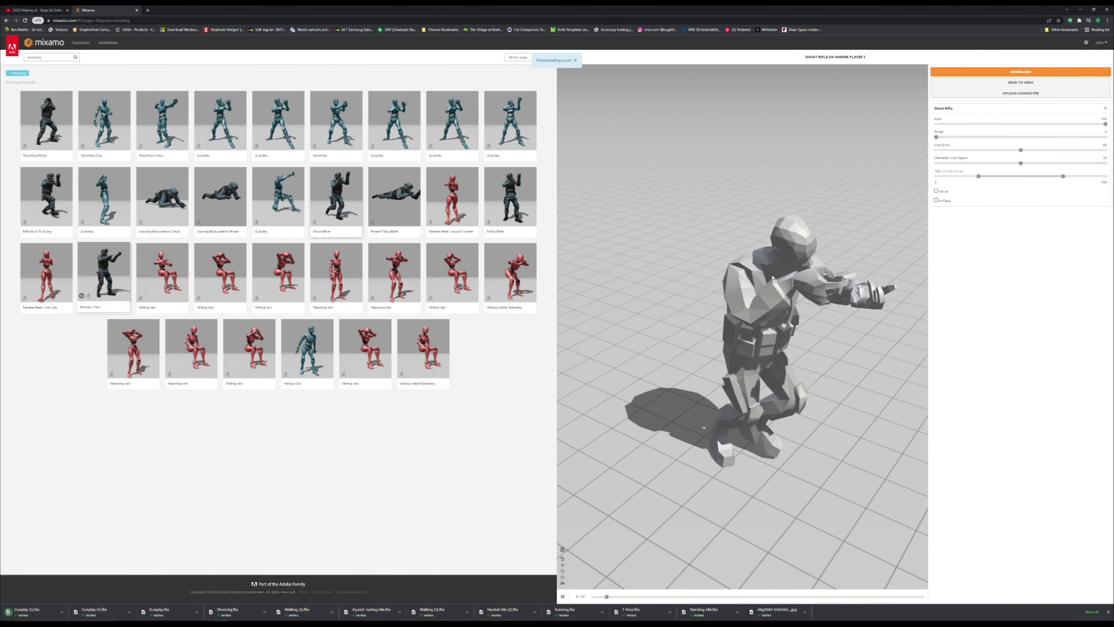
left_click(942, 202)
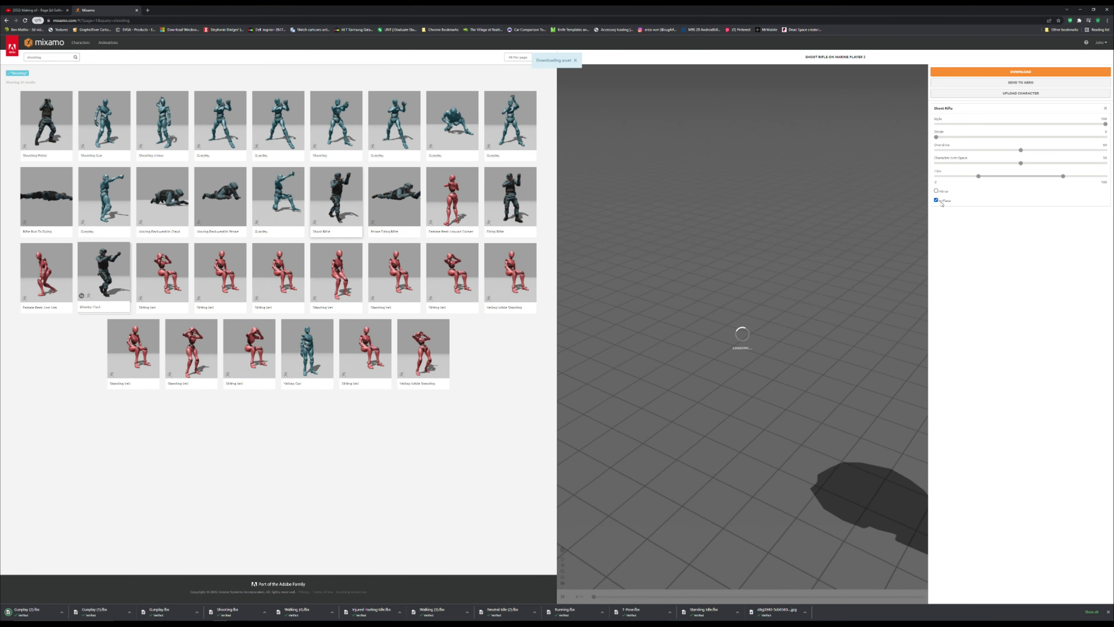
left_click(981, 72)
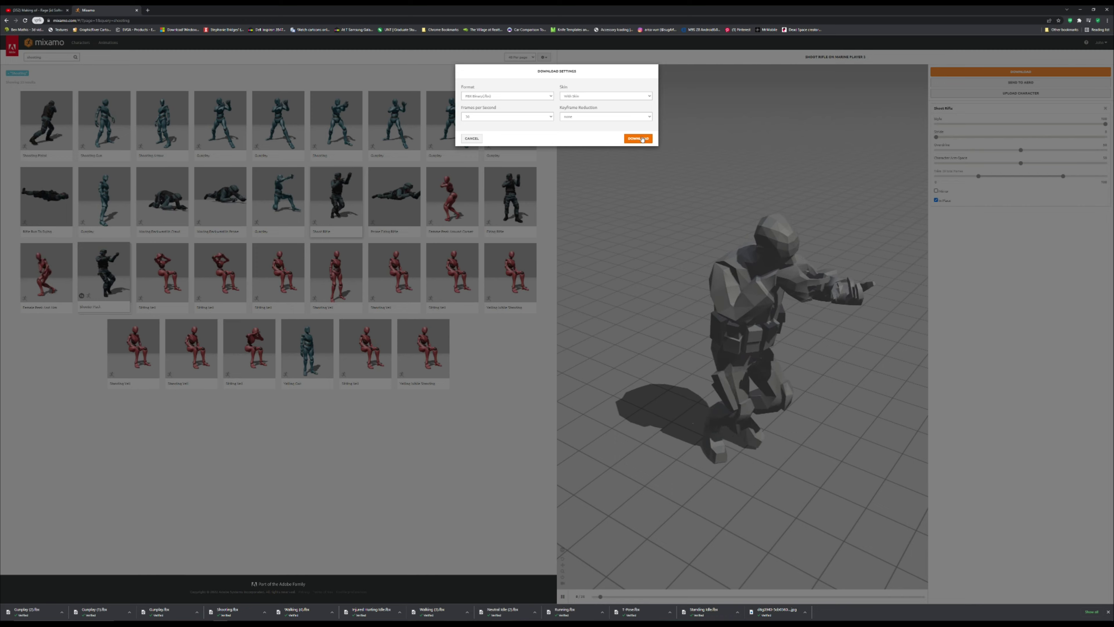
left_click(638, 138)
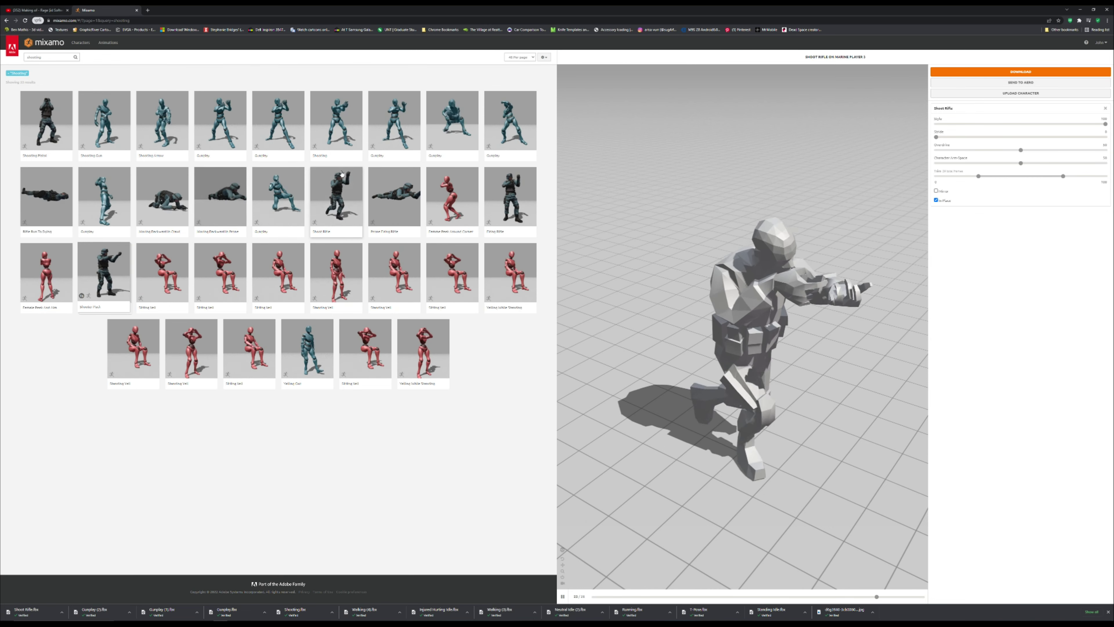
Step: Apply the Firing Rifle animation to the marine and download it as FBX Binary with skin
left_click(515, 208)
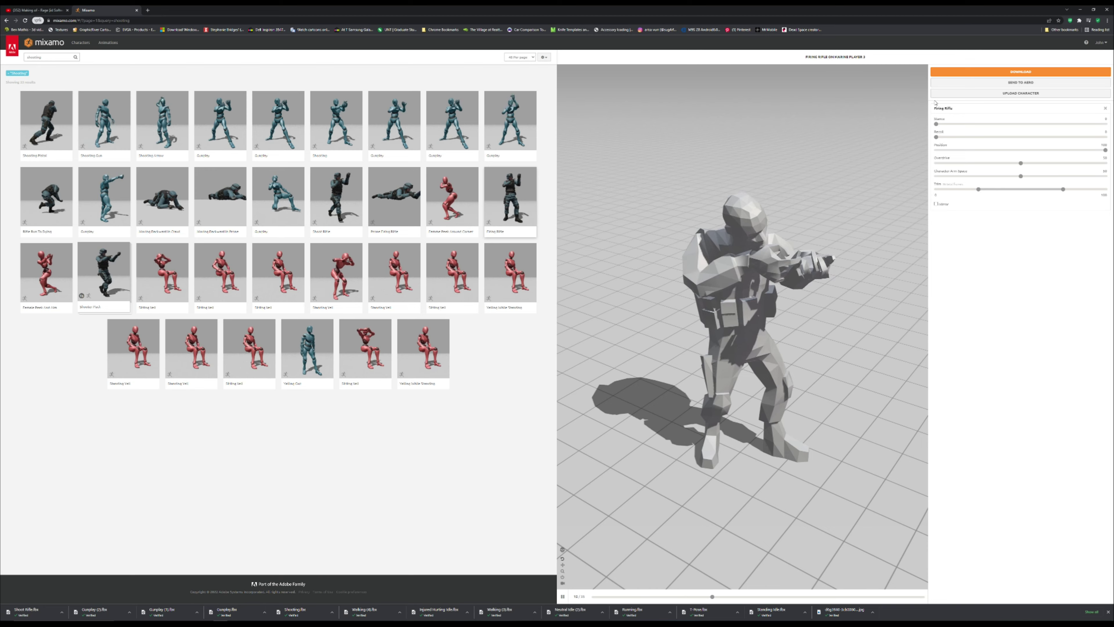
left_click(1008, 72)
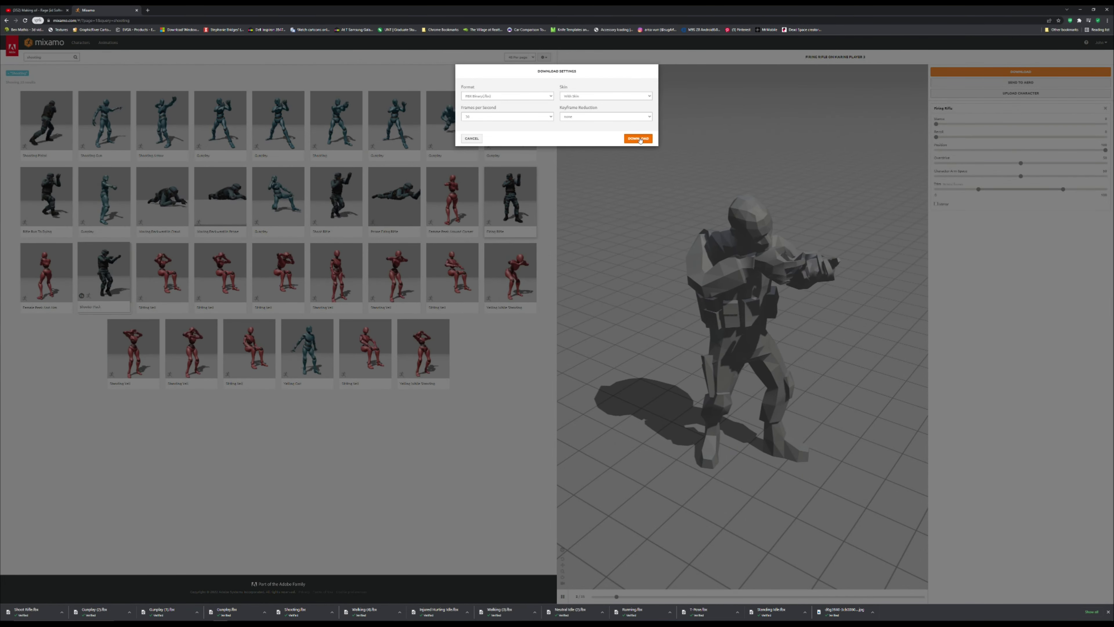
left_click(639, 139)
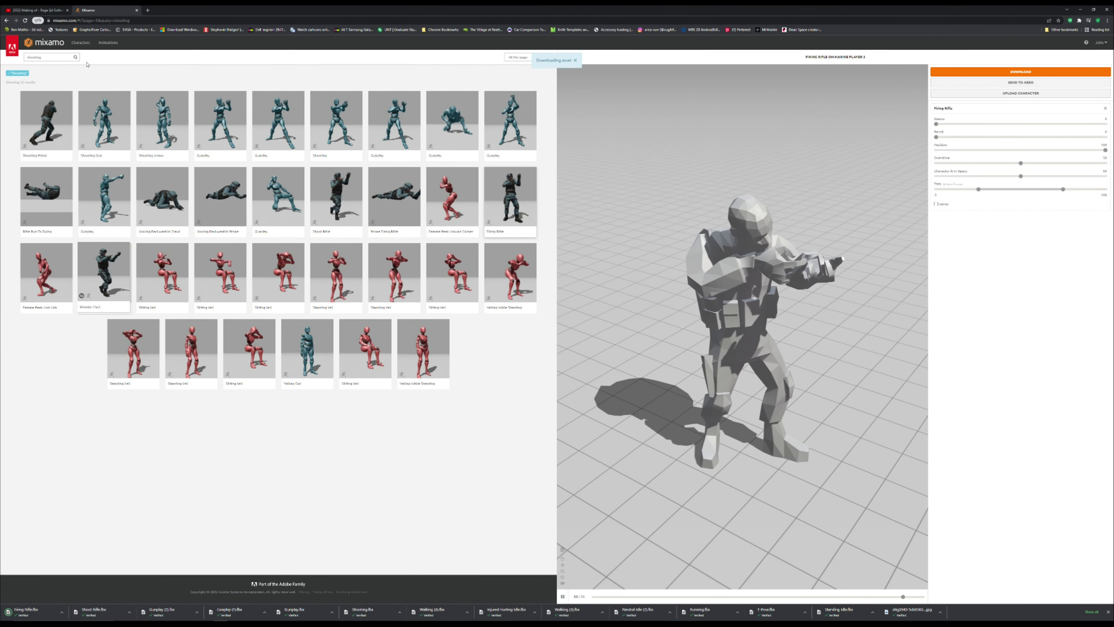
Step: Apply the Rifle Run To Dying animation, preview the marine's whole fall, and download it as FBX Binary with skin
left_click(29, 206)
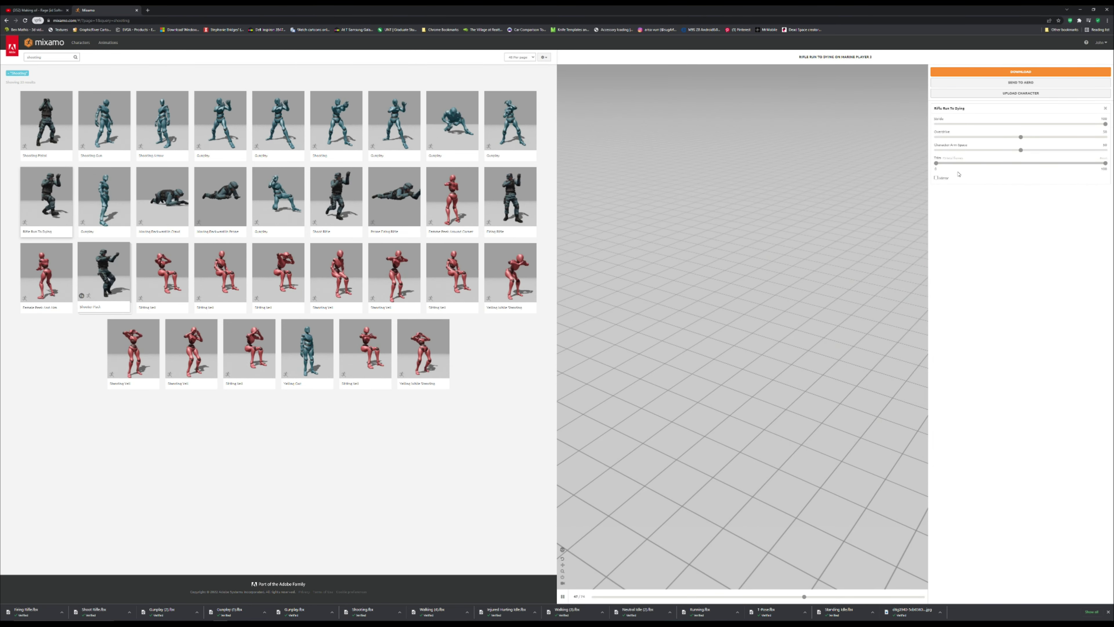
scroll(769, 312, "down", 5)
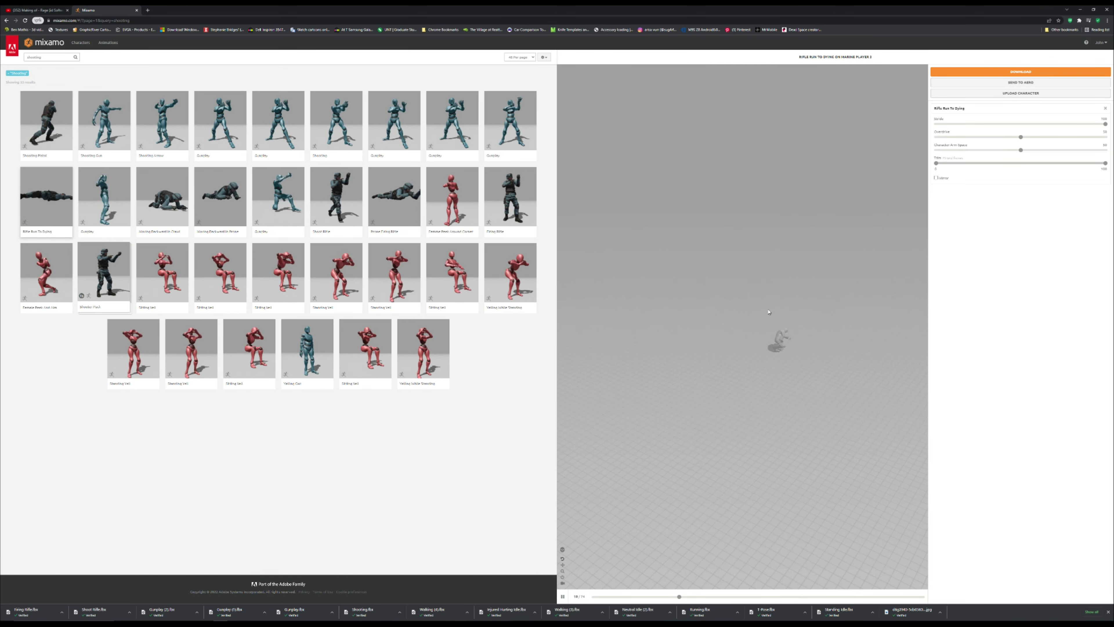
scroll(769, 312, "up", 3)
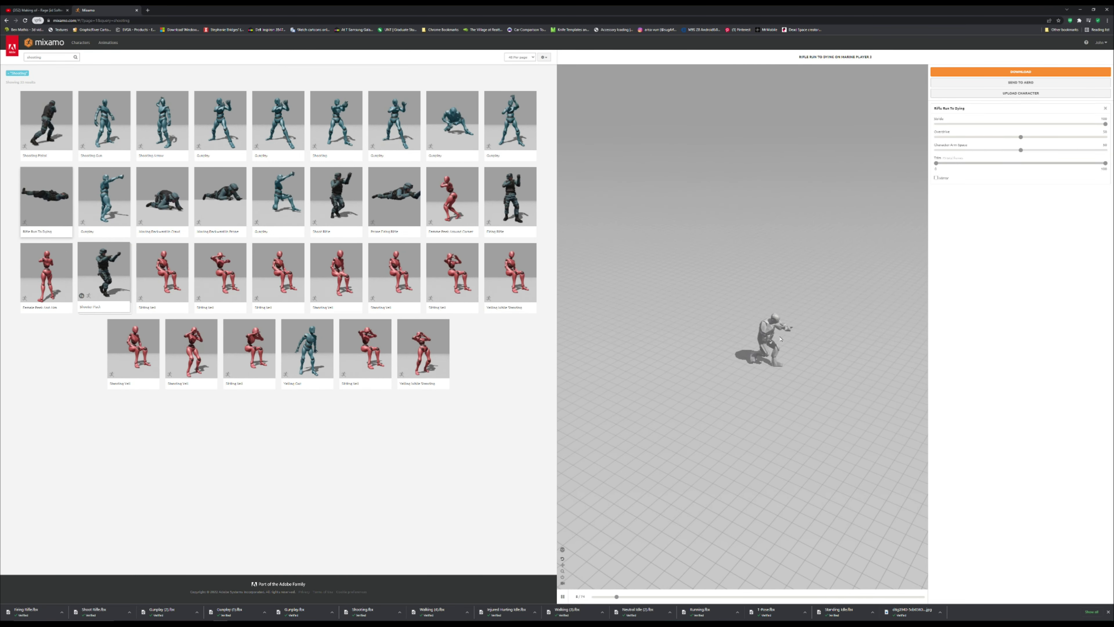
left_click_drag(794, 366, 756, 337)
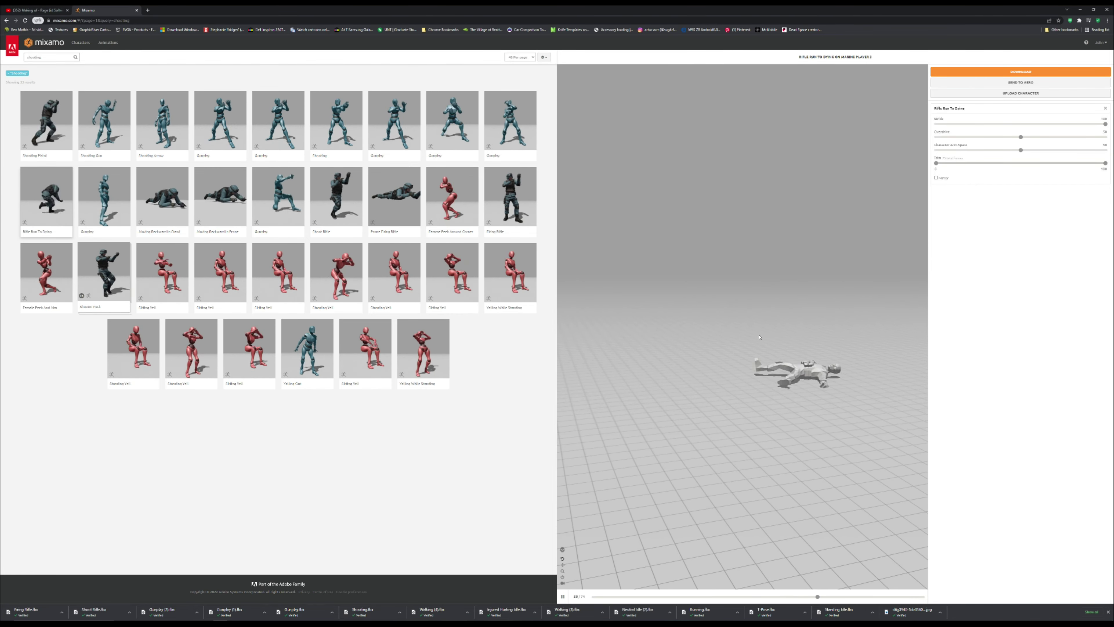
left_click(1045, 72)
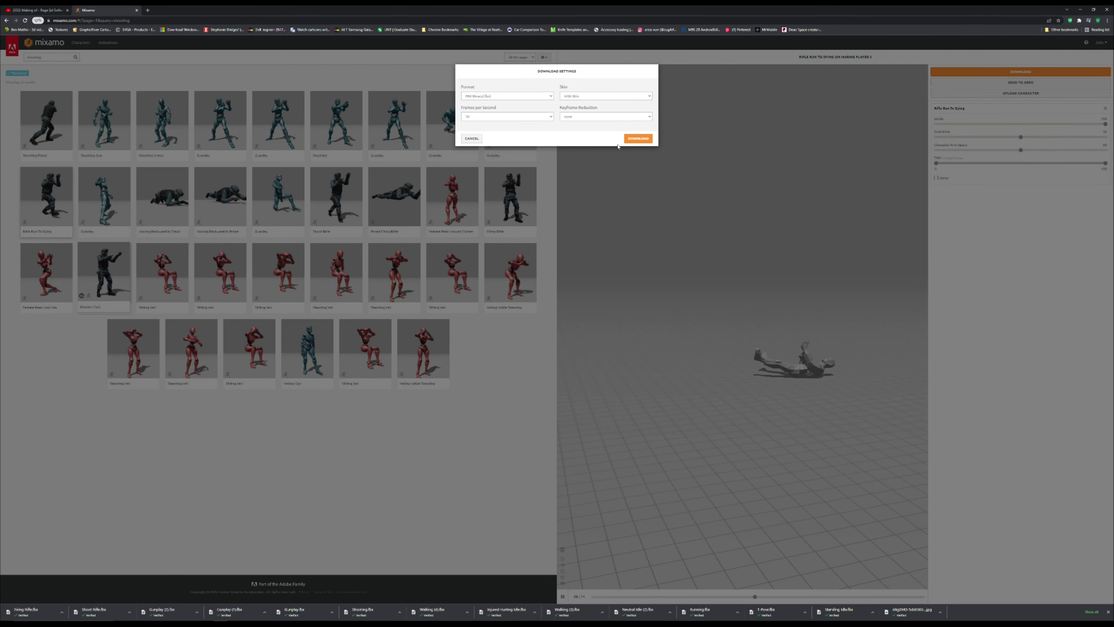
left_click(636, 139)
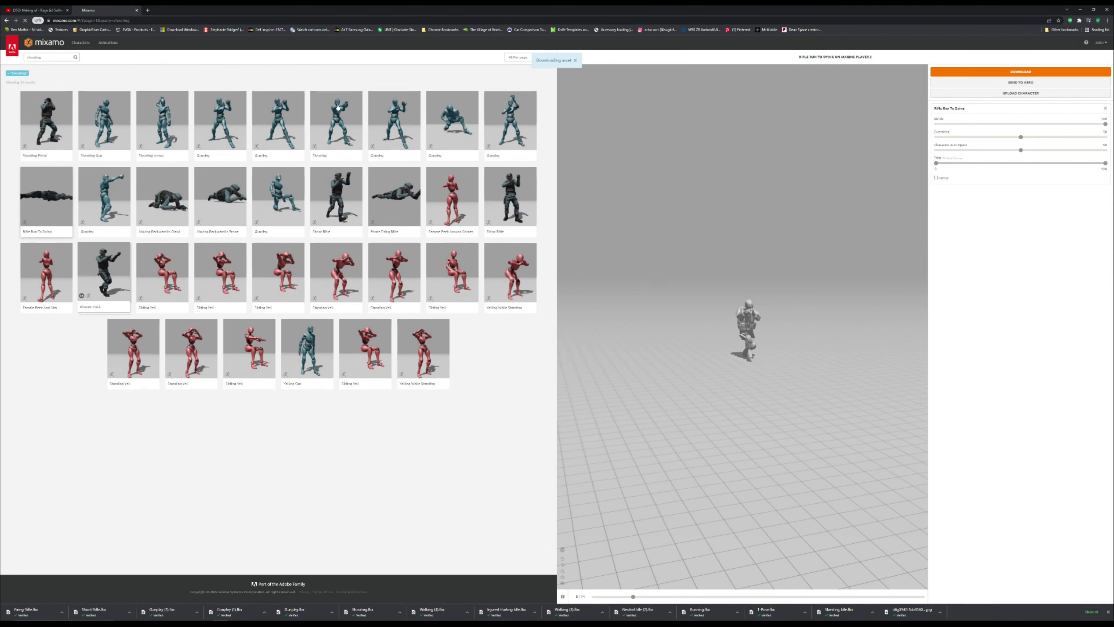
Step: Search the animations for "shot" and download the Dying animation near the end of the third results row as FBX Binary with skin
left_click(36, 57)
double_click(35, 57)
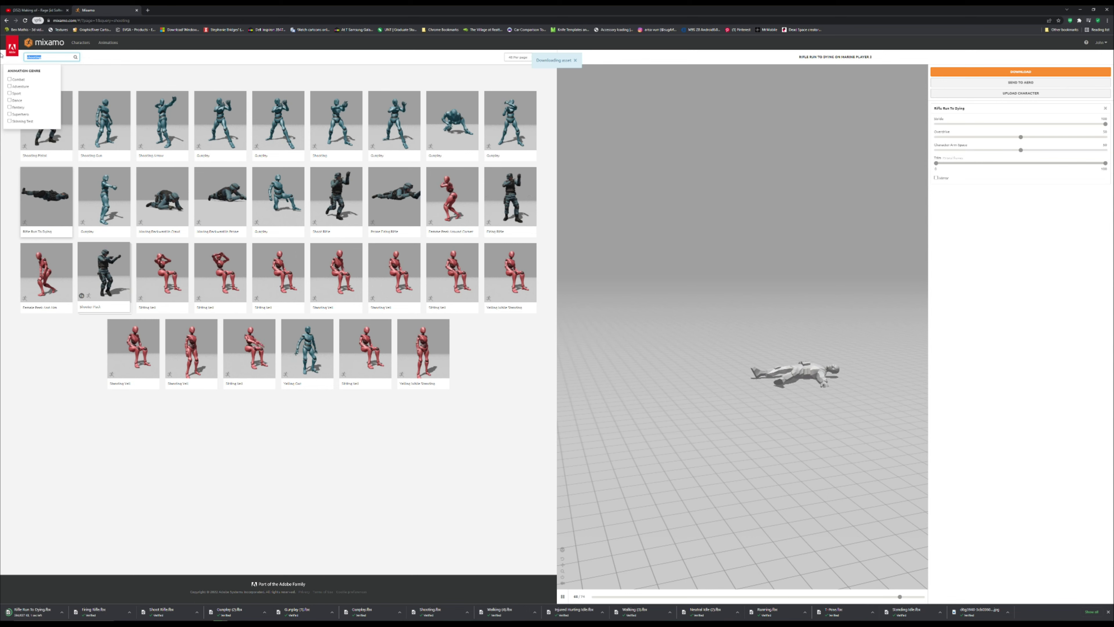
type("shot")
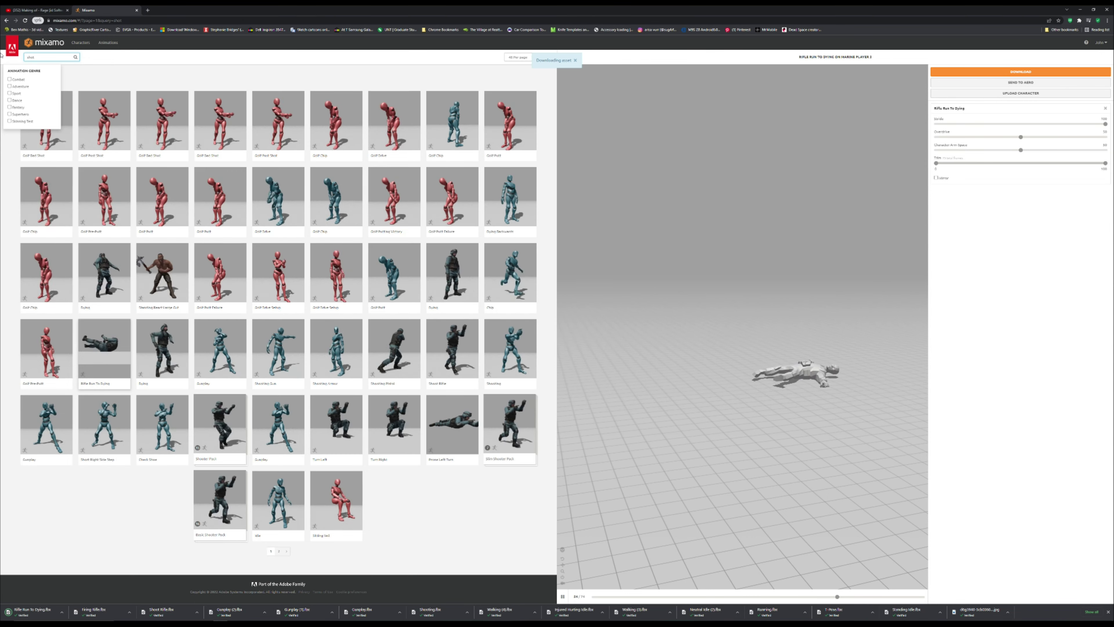
key("Return")
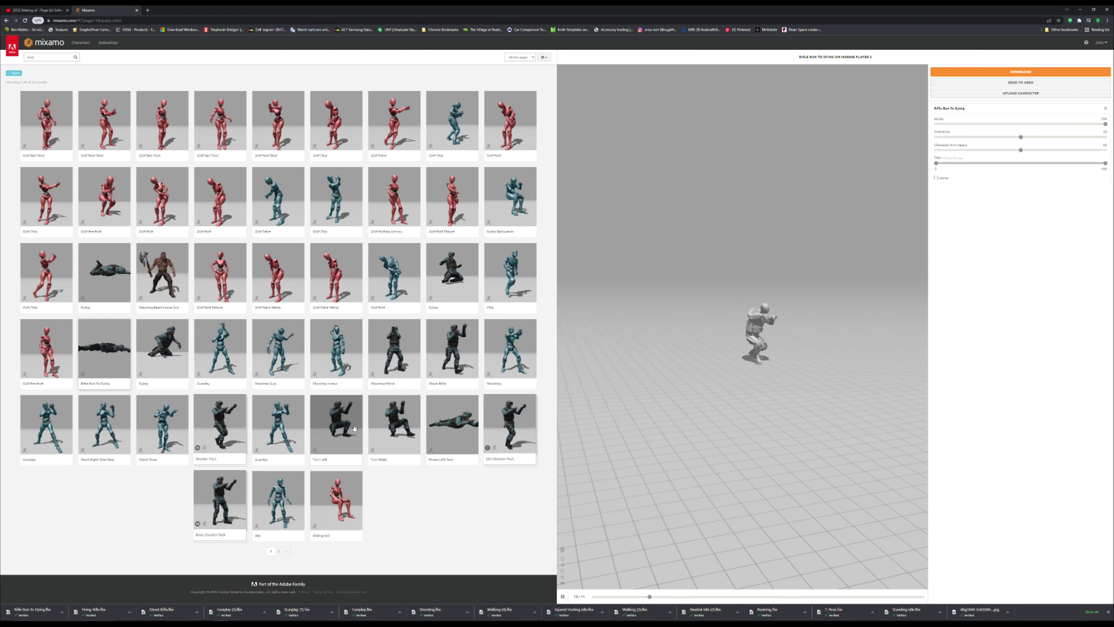
left_click(452, 274)
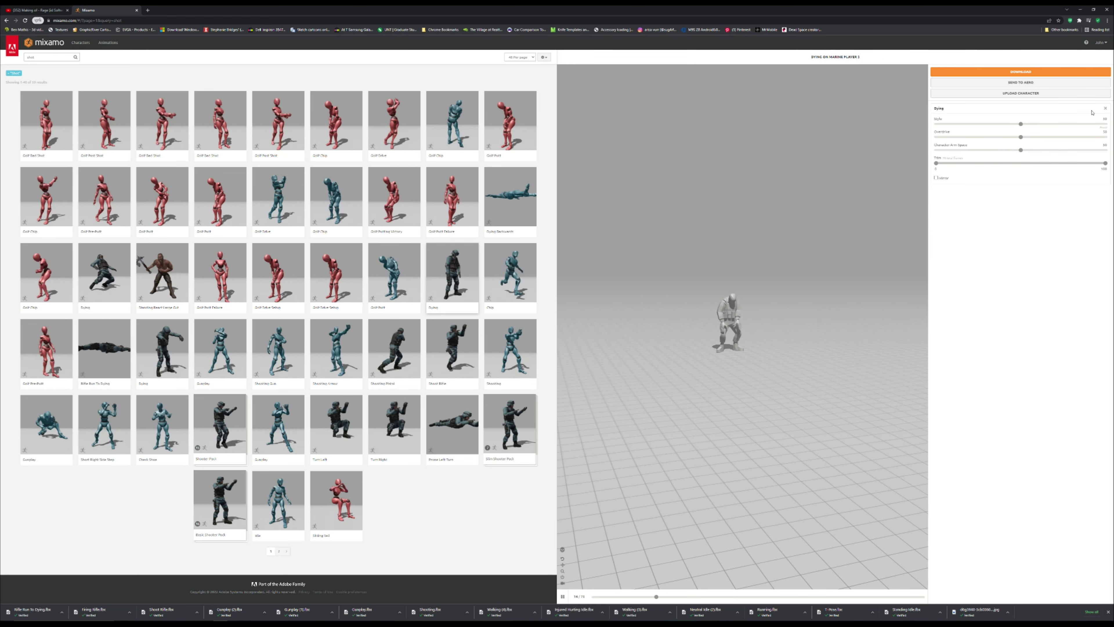
left_click(1048, 72)
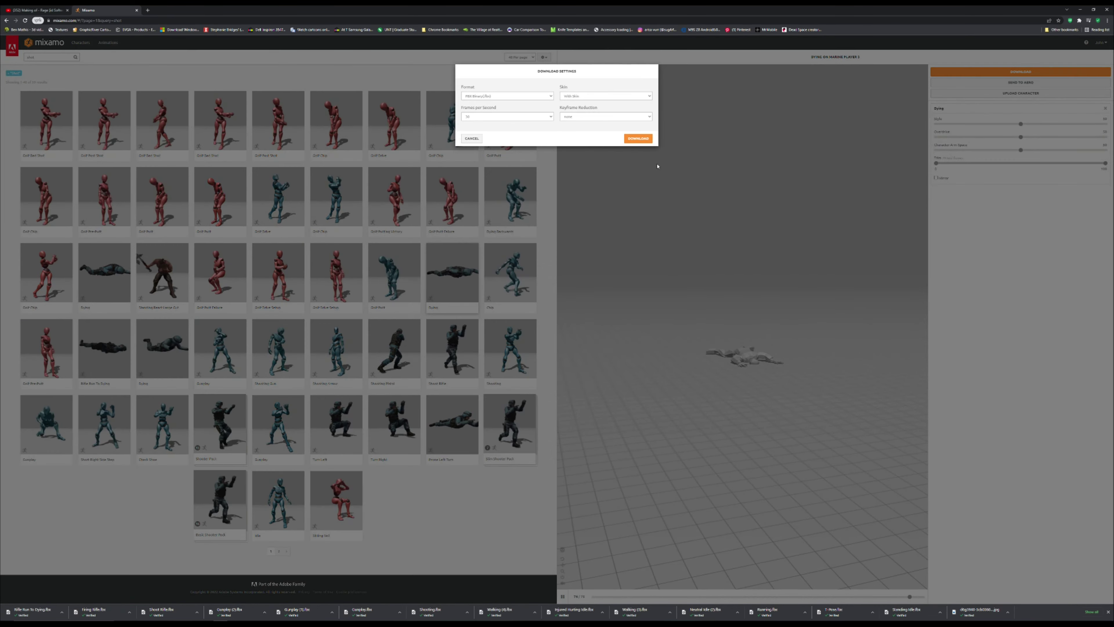
left_click(639, 138)
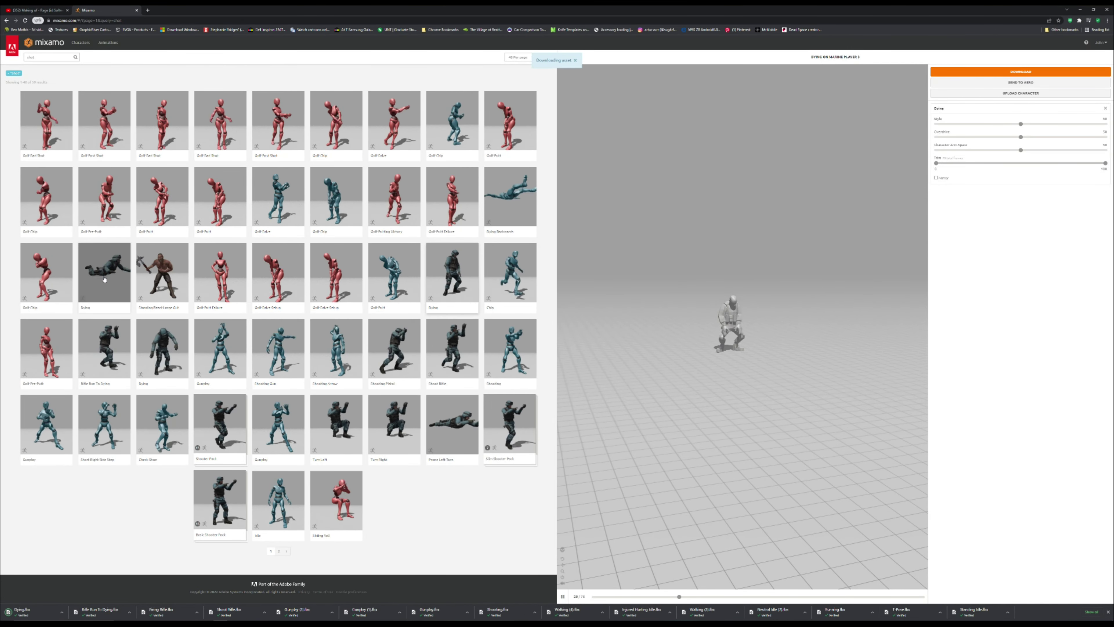
Step: Apply the Dying animation near the start of the third results row and download it as FBX Binary with skin
left_click(104, 279)
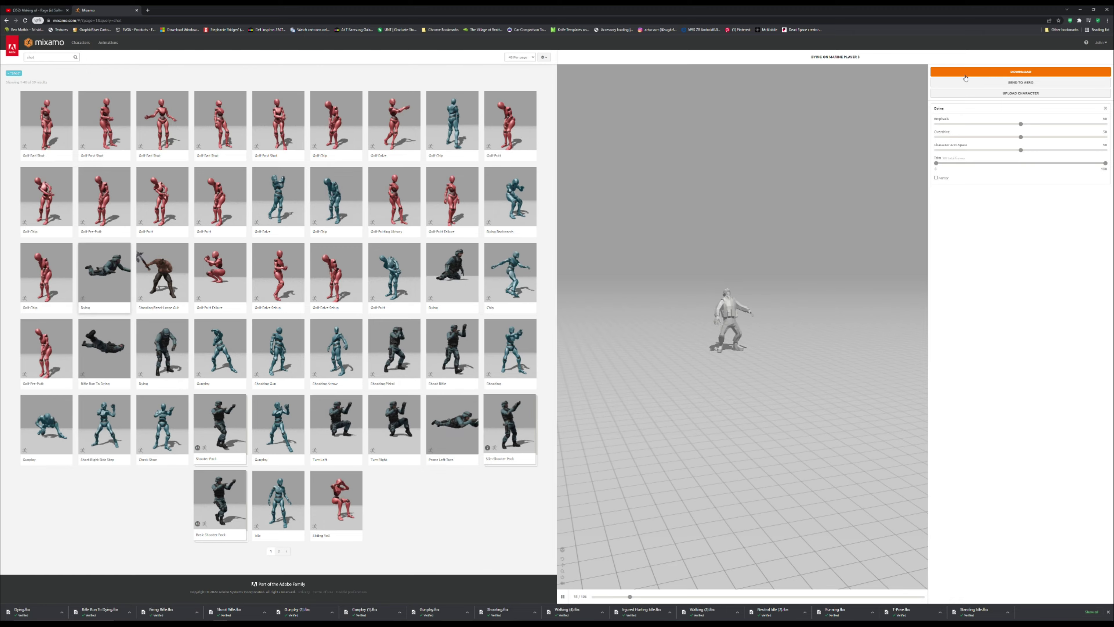
left_click(966, 75)
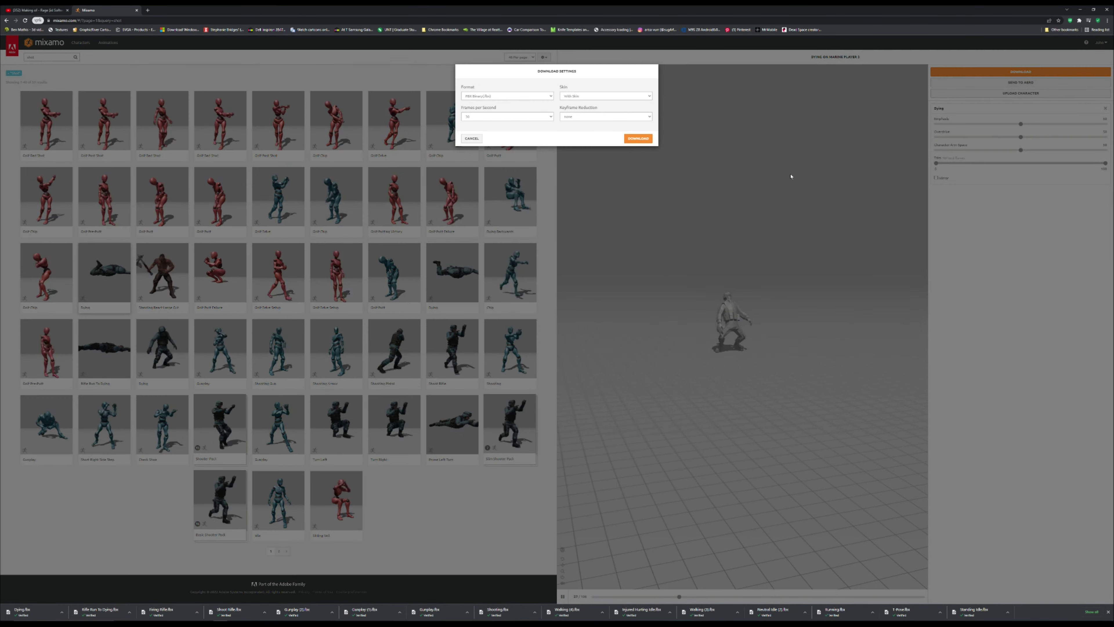
left_click(638, 140)
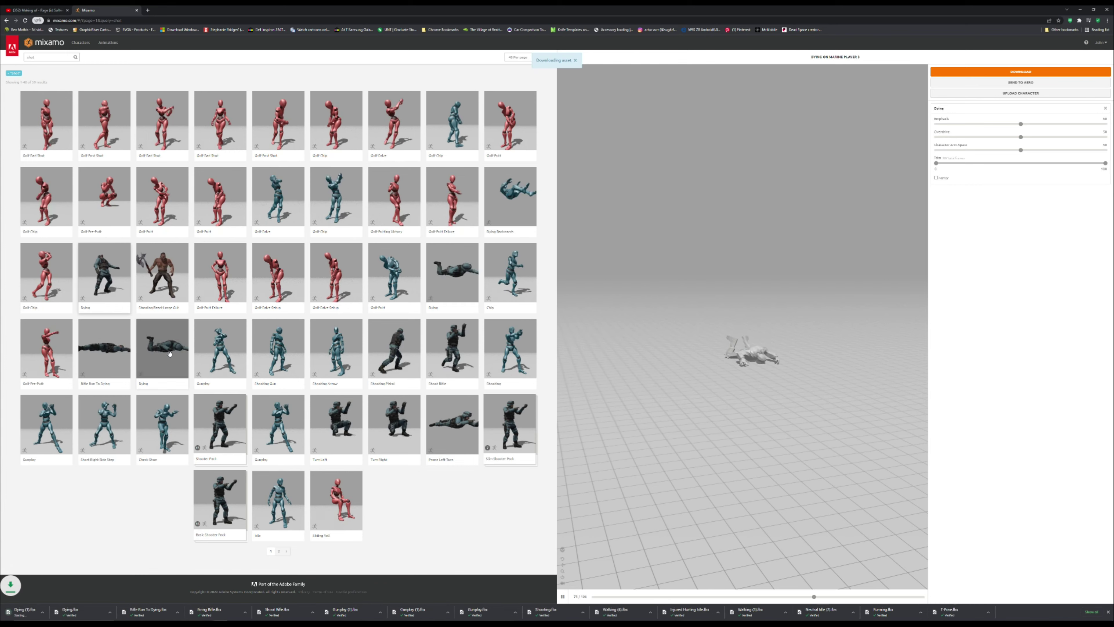
Step: Apply the Dying animation in the fourth results row and download it as FBX Binary with skin
left_click(169, 351)
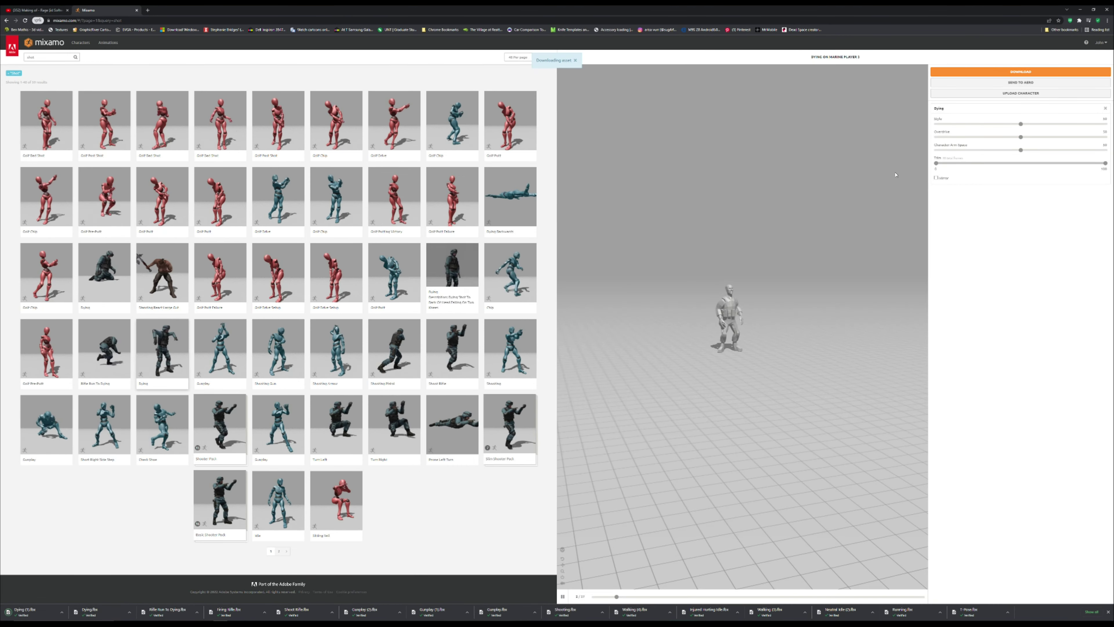
left_click(1008, 71)
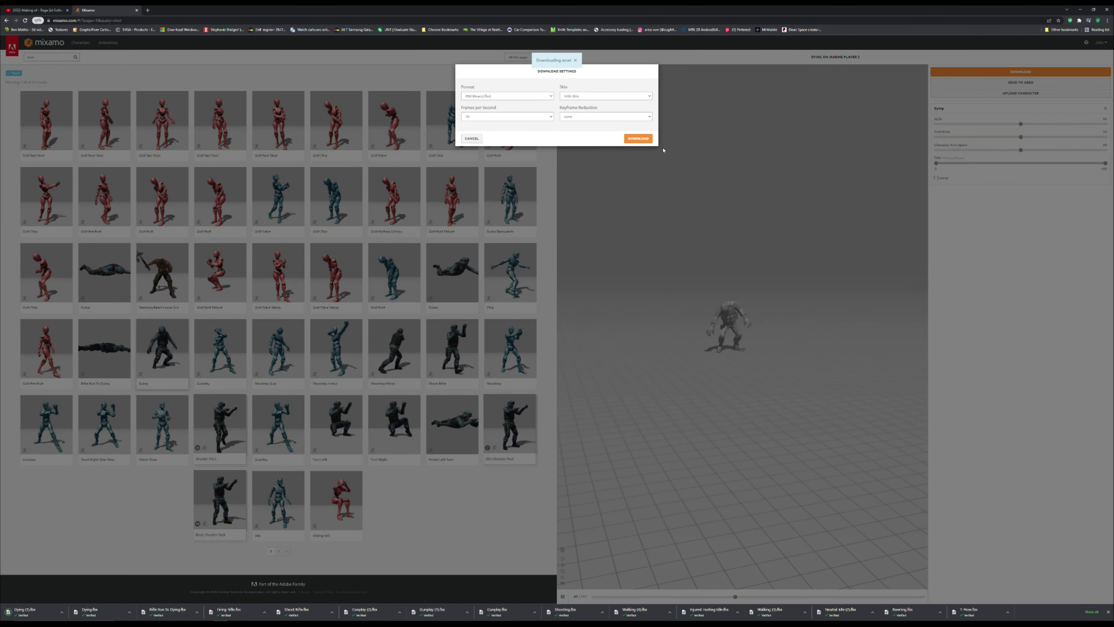
left_click(638, 139)
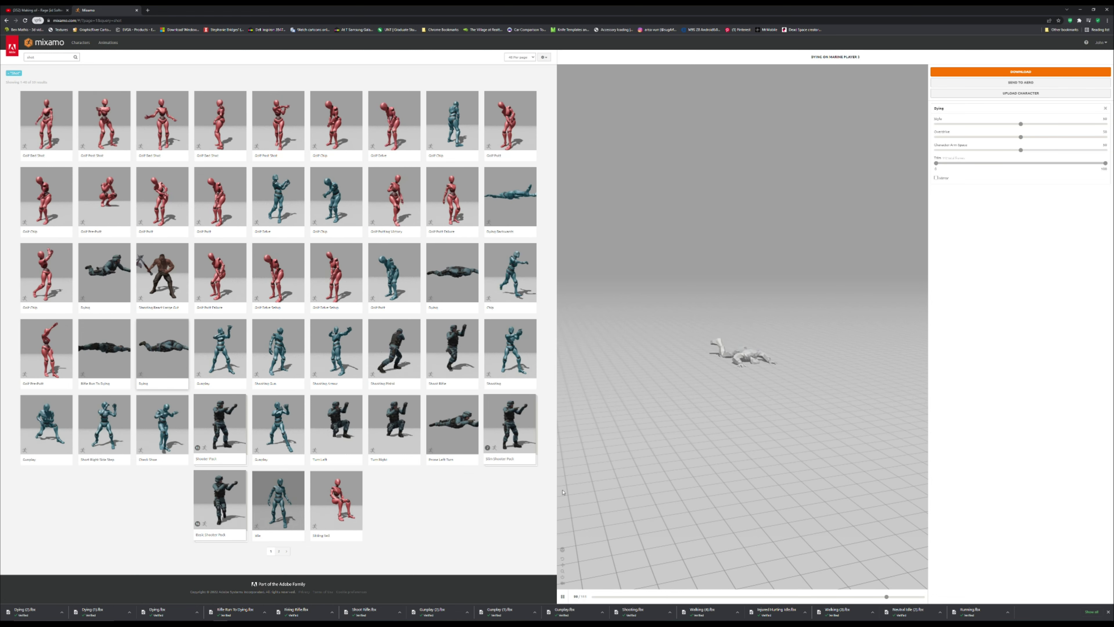
Step: Preview the Slim Shooter Pack on the marine and search the animations for "reload"
left_click(500, 424)
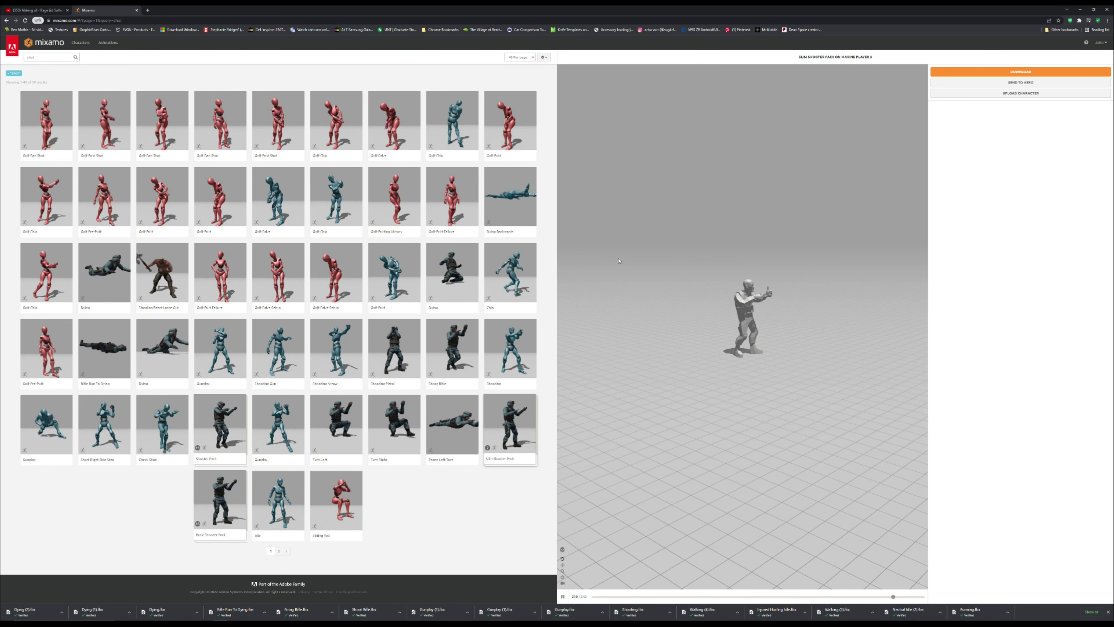
left_click_drag(46, 57, 2, 58)
type("relod")
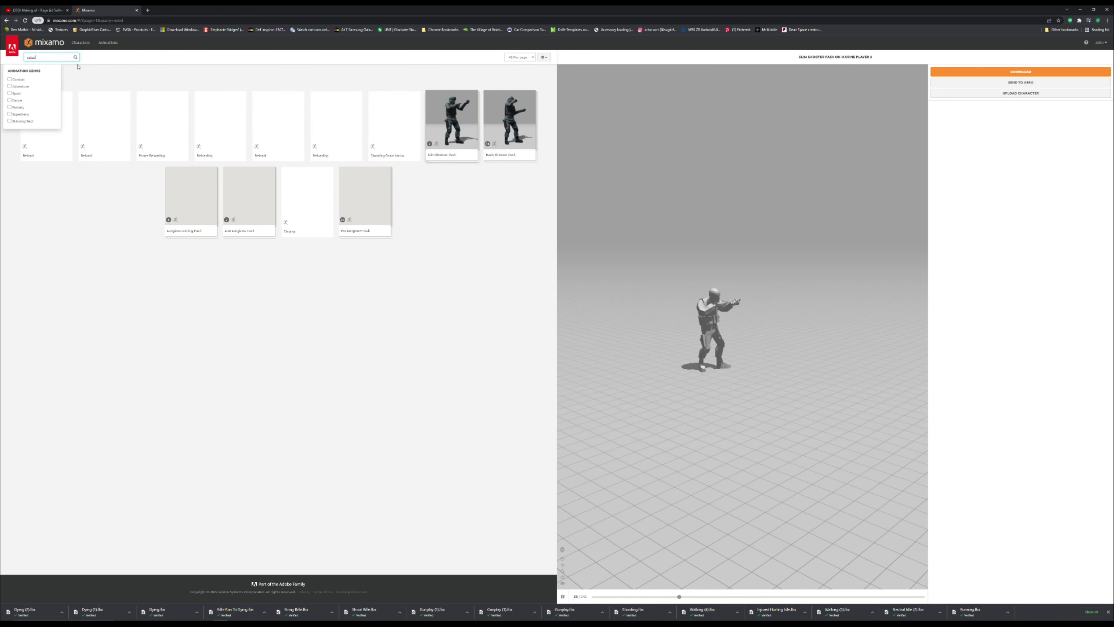
left_click_drag(52, 57, 1, 57)
type("reload")
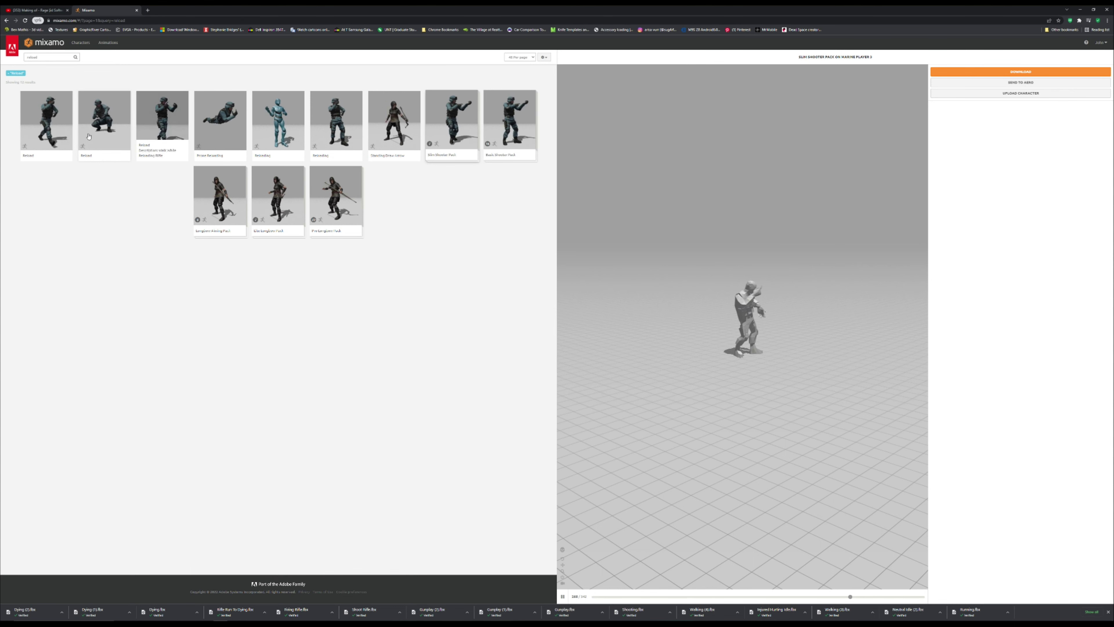
Step: Apply the first Reload result to the marine and download it
left_click(46, 120)
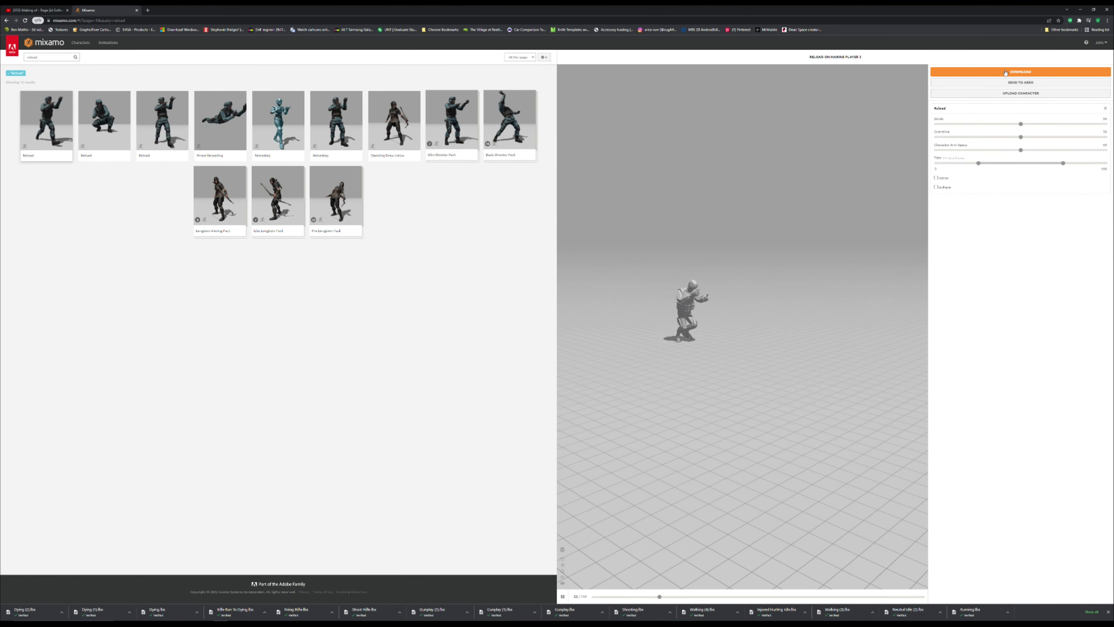
left_click(1021, 72)
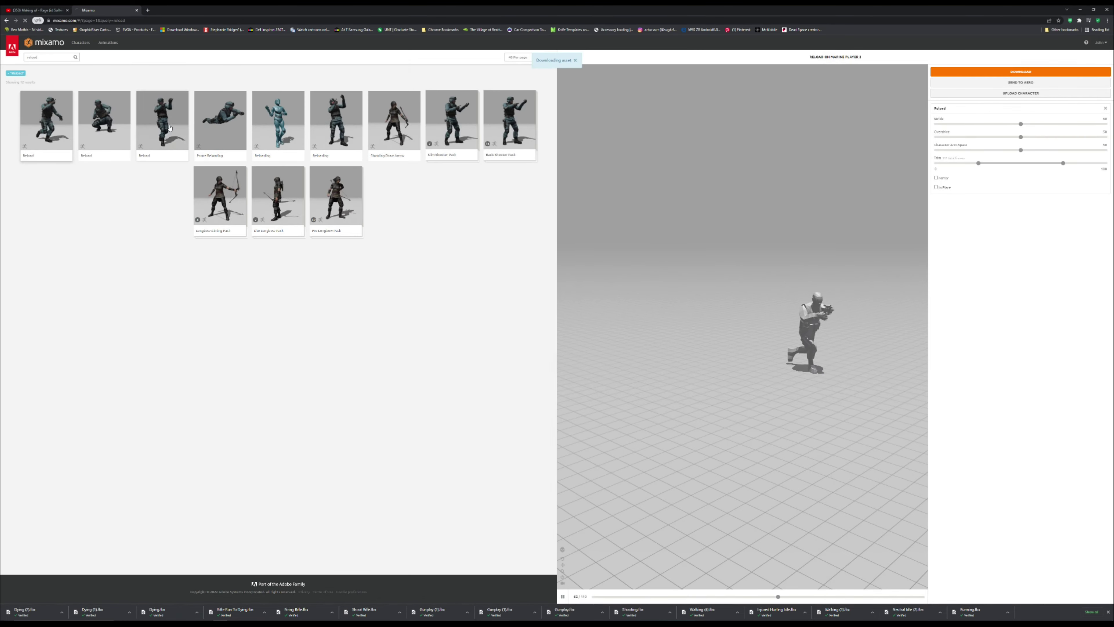
Step: Apply the third Reload result with In Place enabled and download it as FBX Binary with skin
left_click(171, 128)
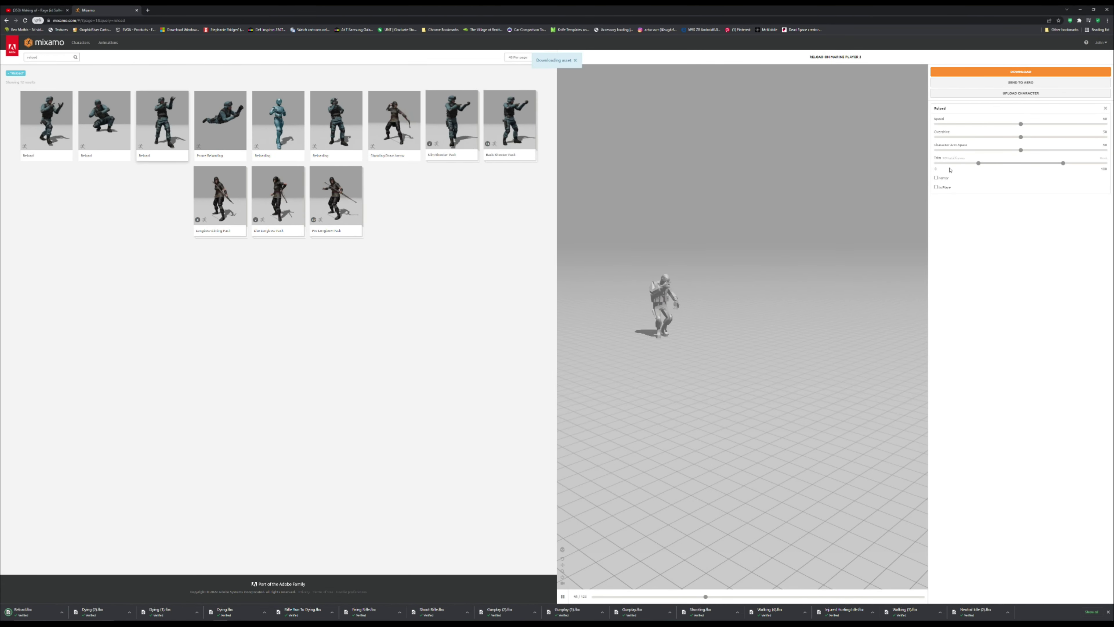
left_click(938, 188)
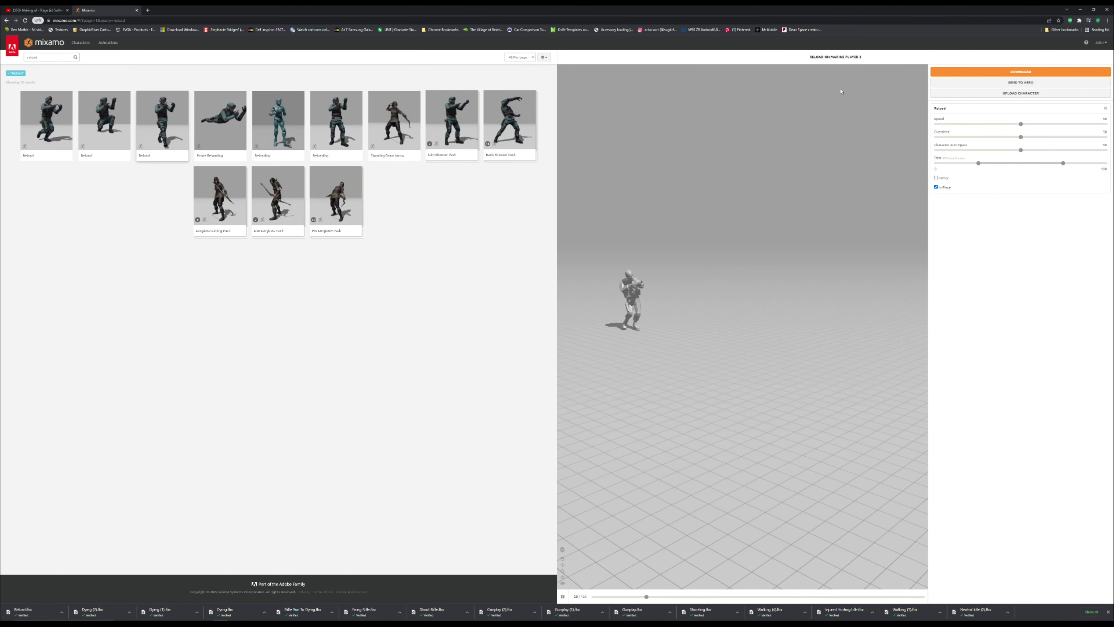
left_click(936, 73)
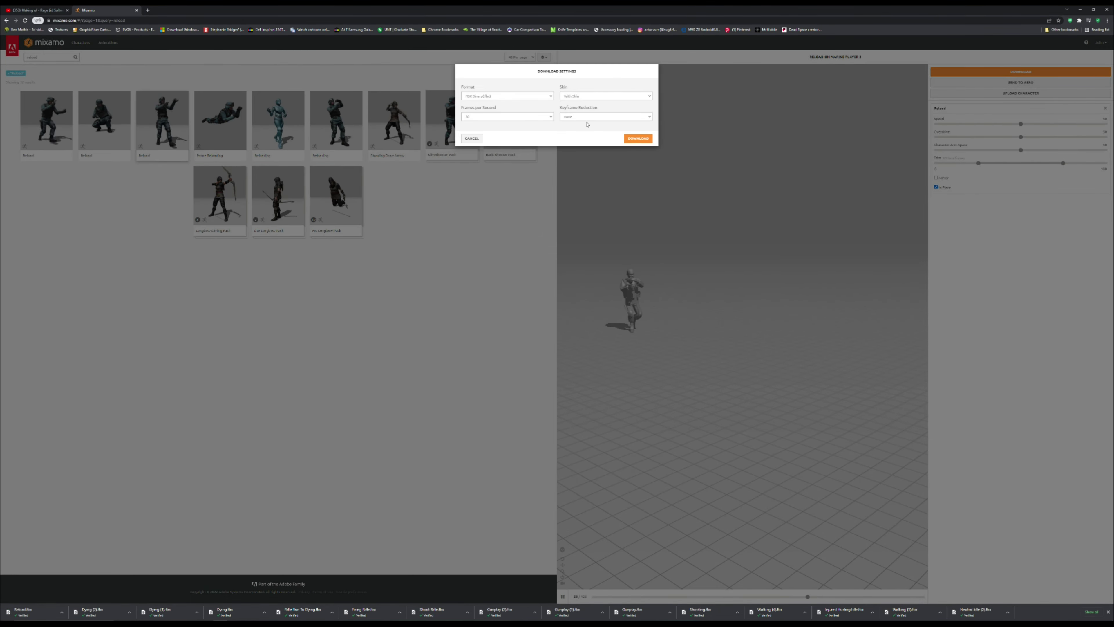
left_click(636, 140)
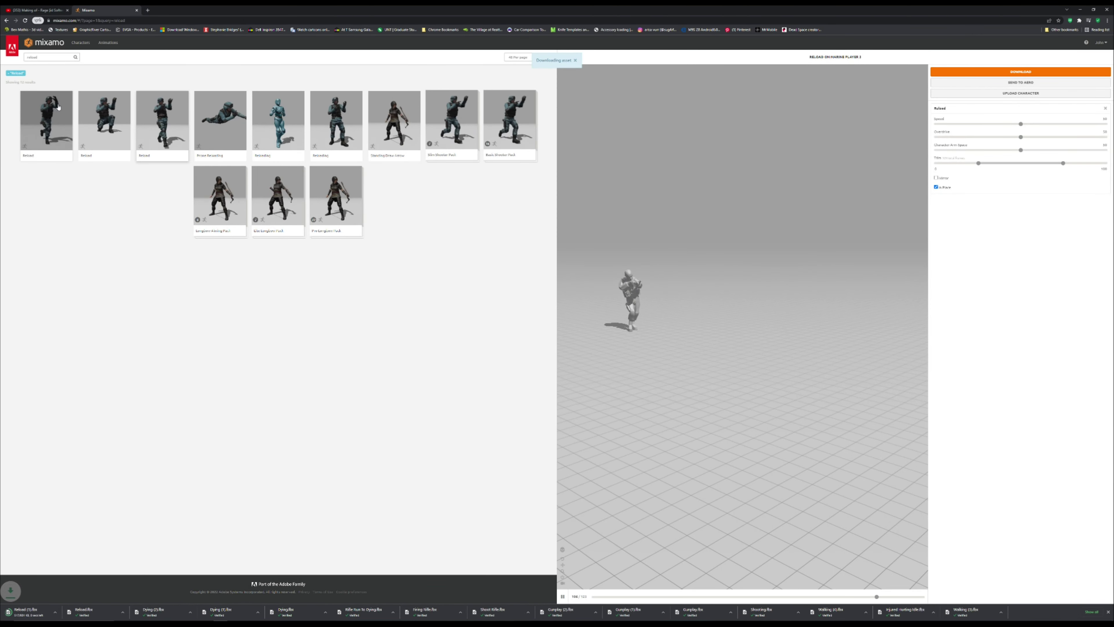
Step: Apply the first Reload result to the marine with In Place enabled and download it
left_click(50, 108)
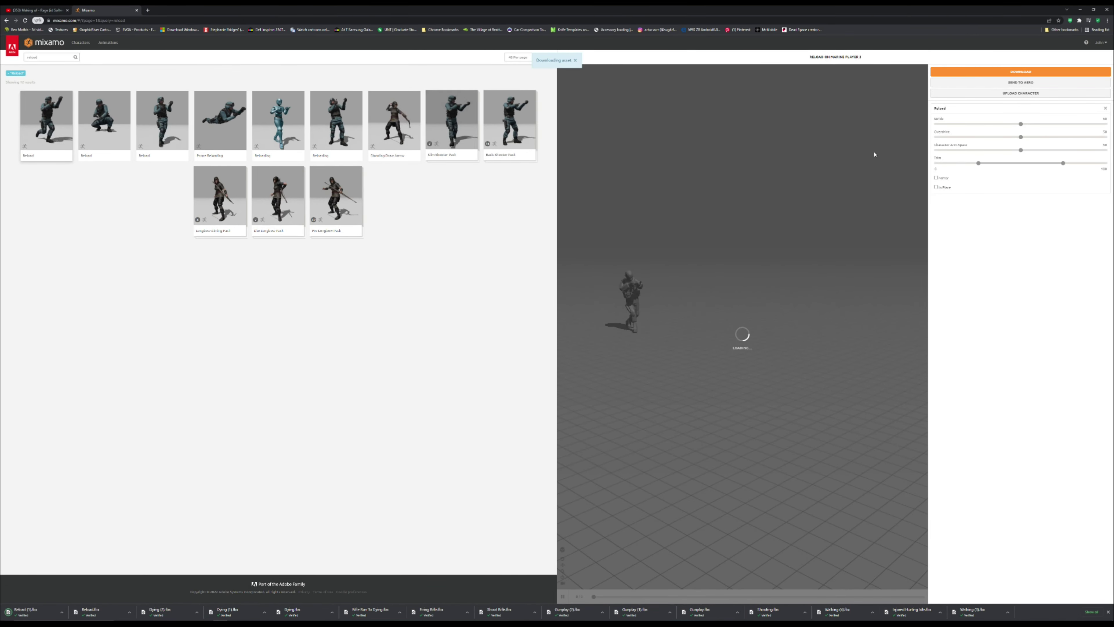
left_click(936, 187)
left_click(963, 72)
left_click(636, 139)
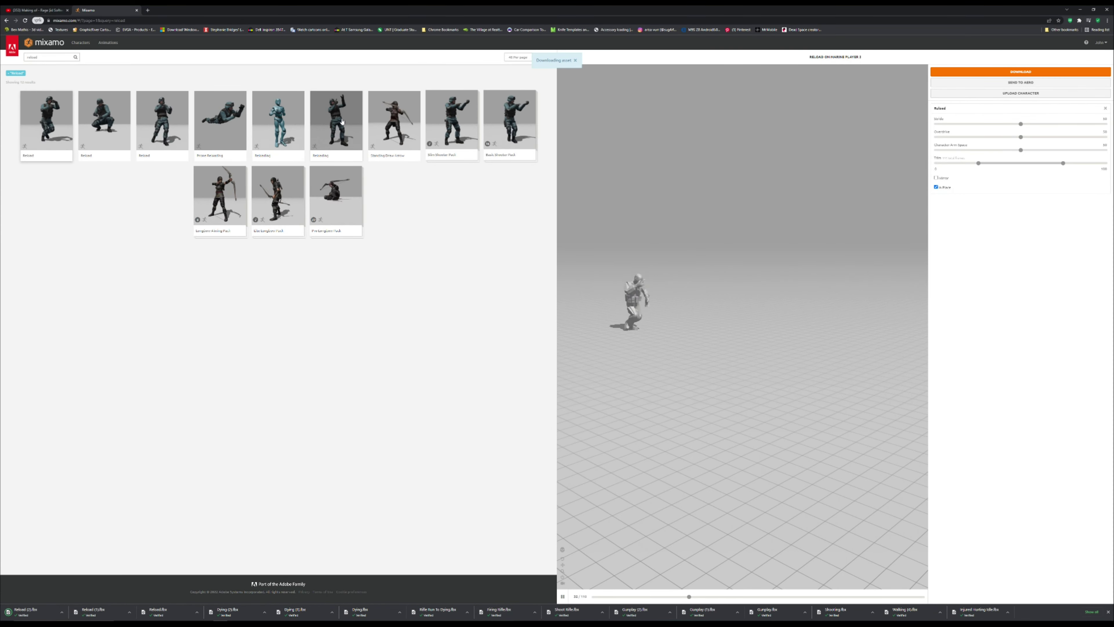
Step: Apply the Reloading animation in the sixth result to the marine and download it
left_click(342, 122)
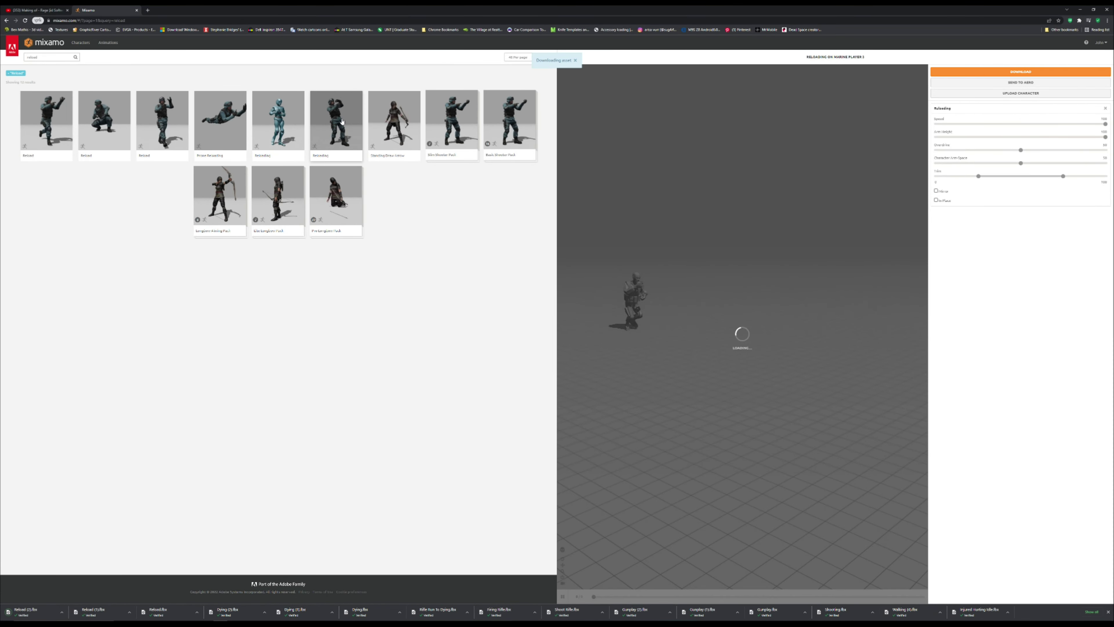
left_click(979, 72)
left_click(638, 137)
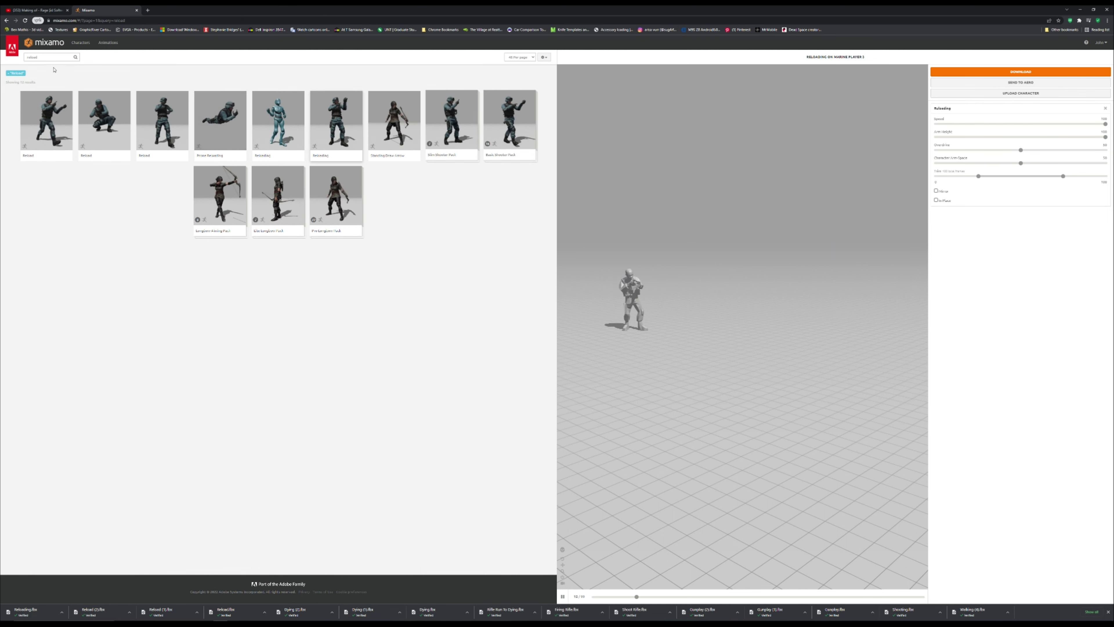
Step: Search the animations for "typing"
left_click(48, 58)
key("BackSpace")
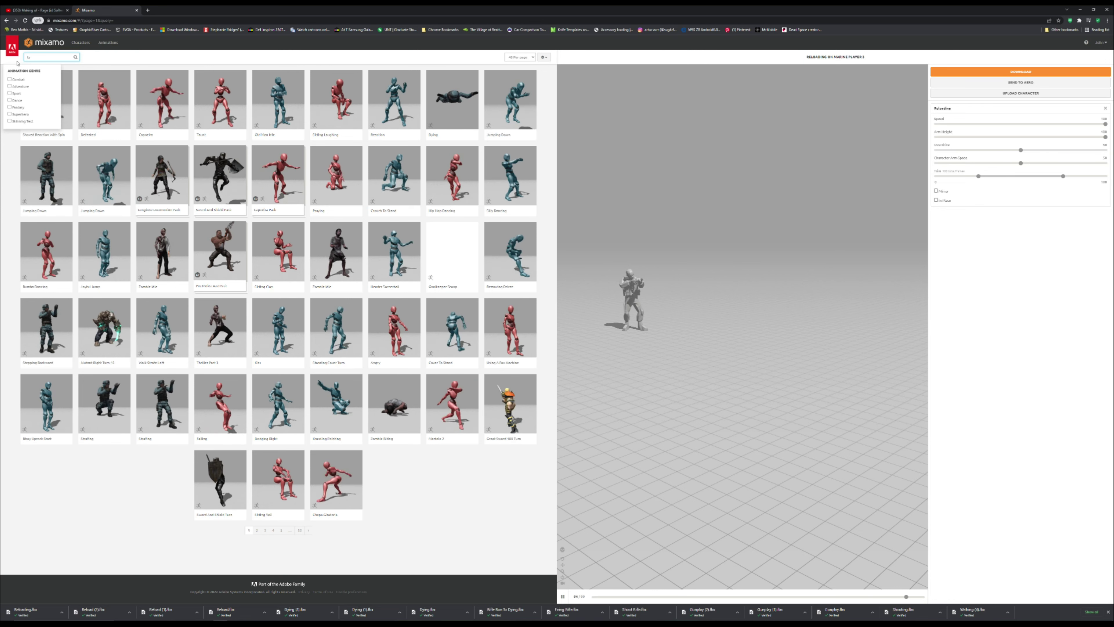
type("tuping")
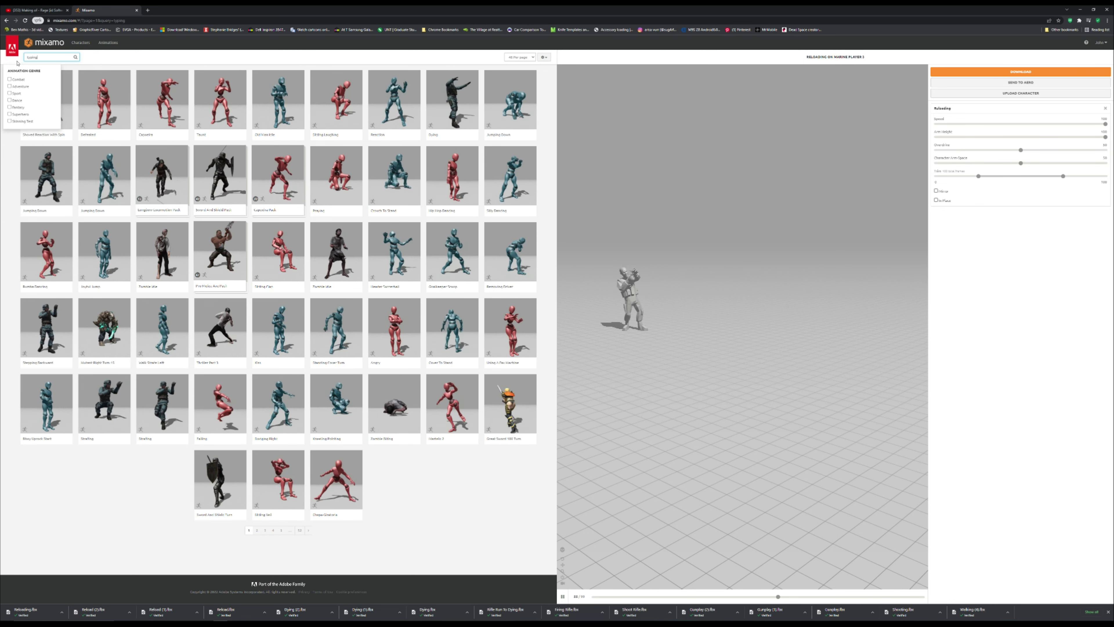
key("Return")
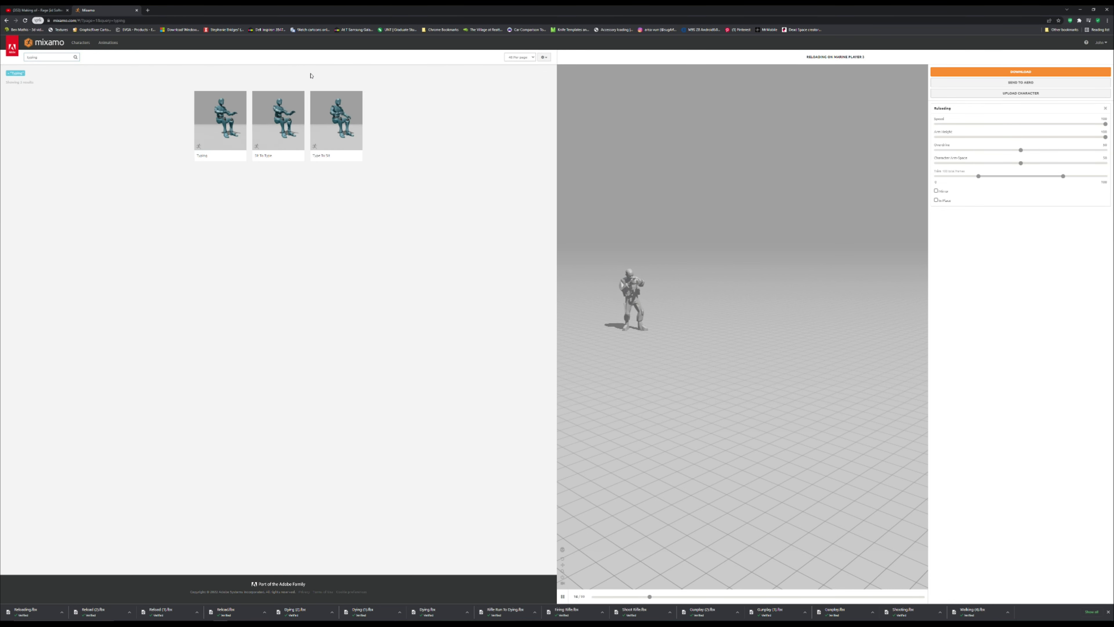
Step: Search the animations for "standing" and show 96 results per page
left_click(55, 57)
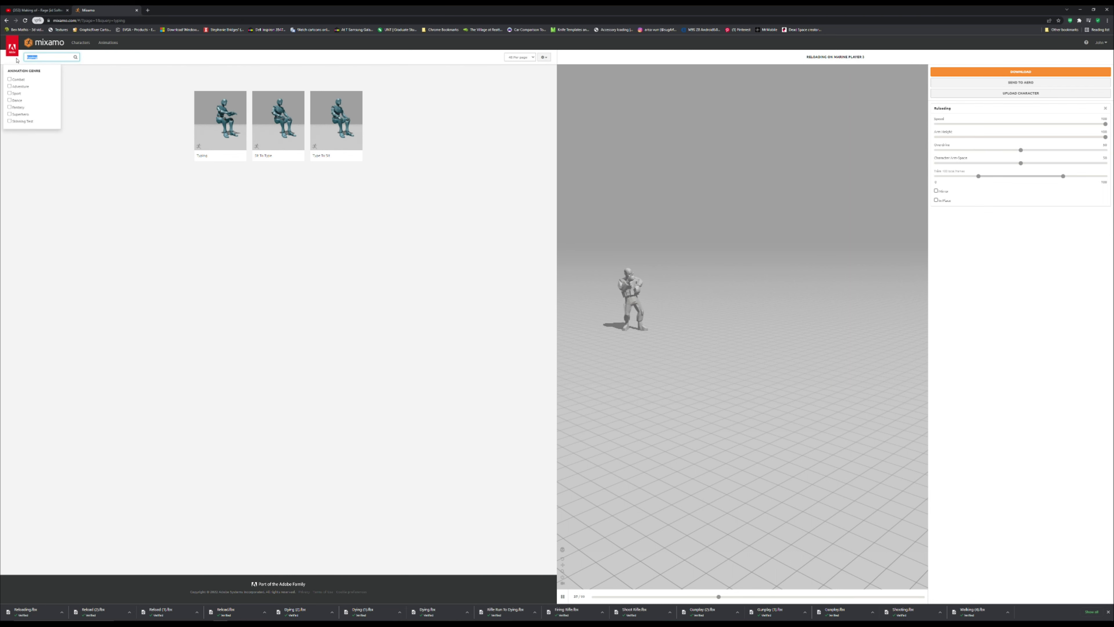
type("standing")
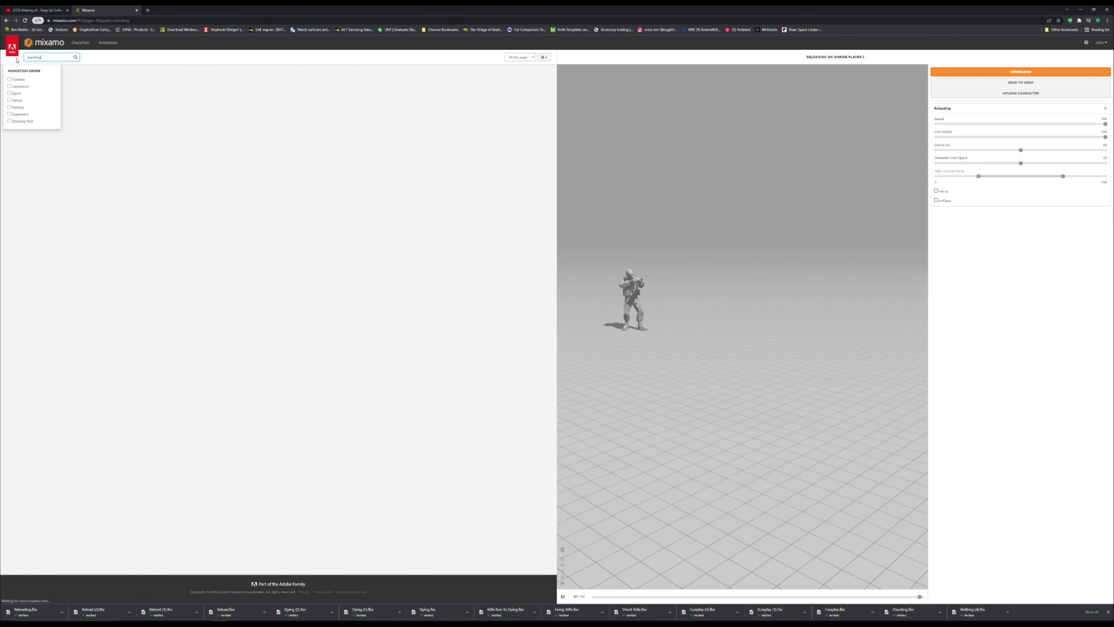
key("Return")
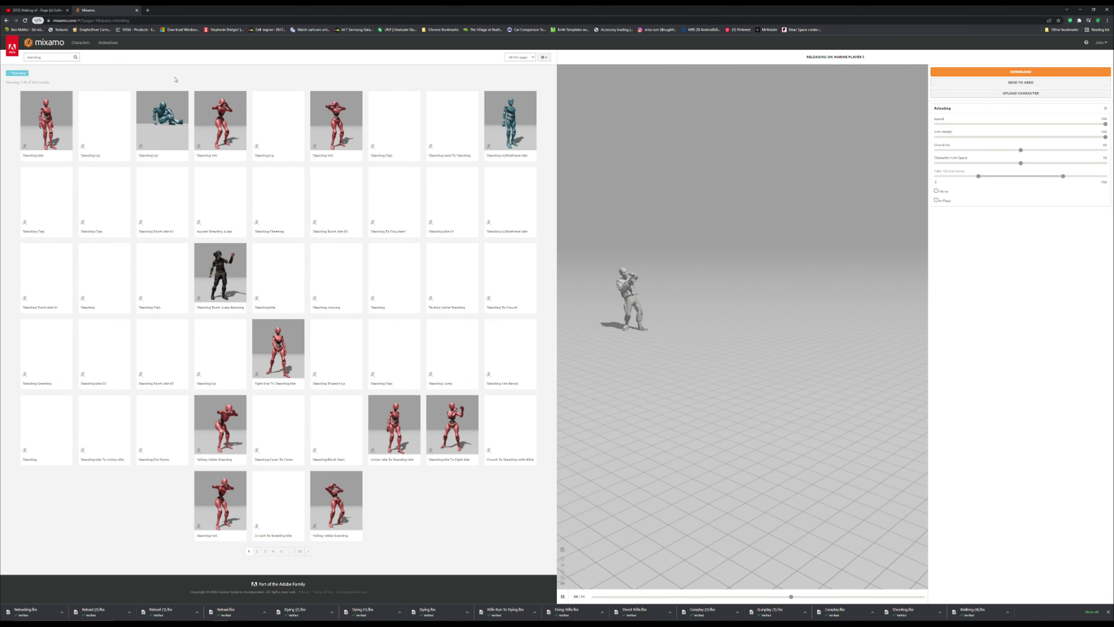
left_click(520, 57)
left_click(517, 75)
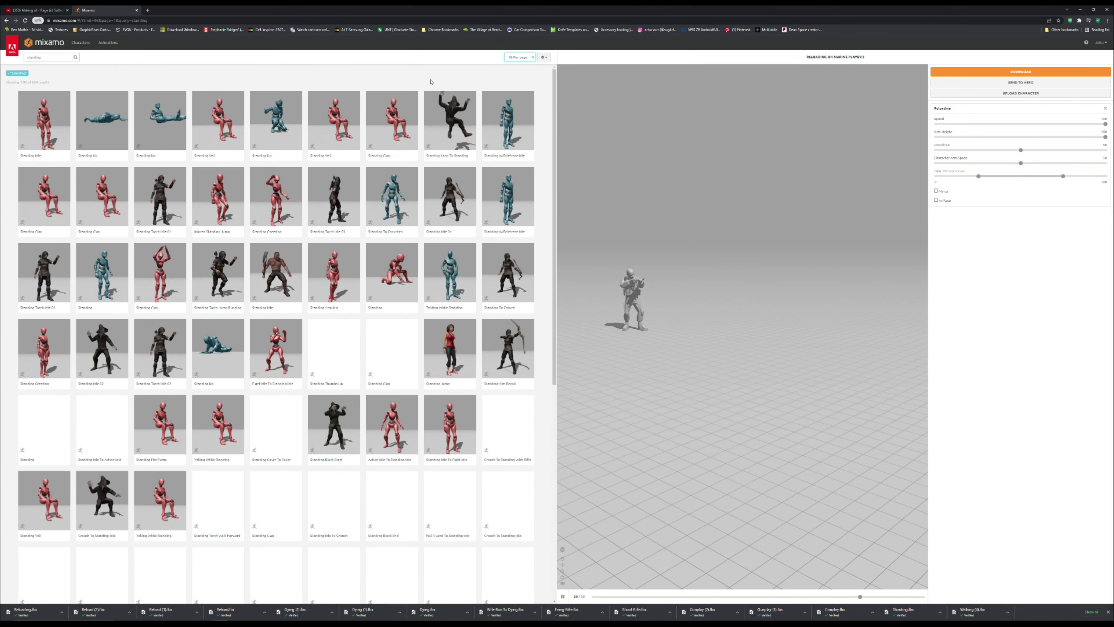
Step: Browse the first four pages of standing results for an animation that suits the marine
scroll(441, 176, "down", 3)
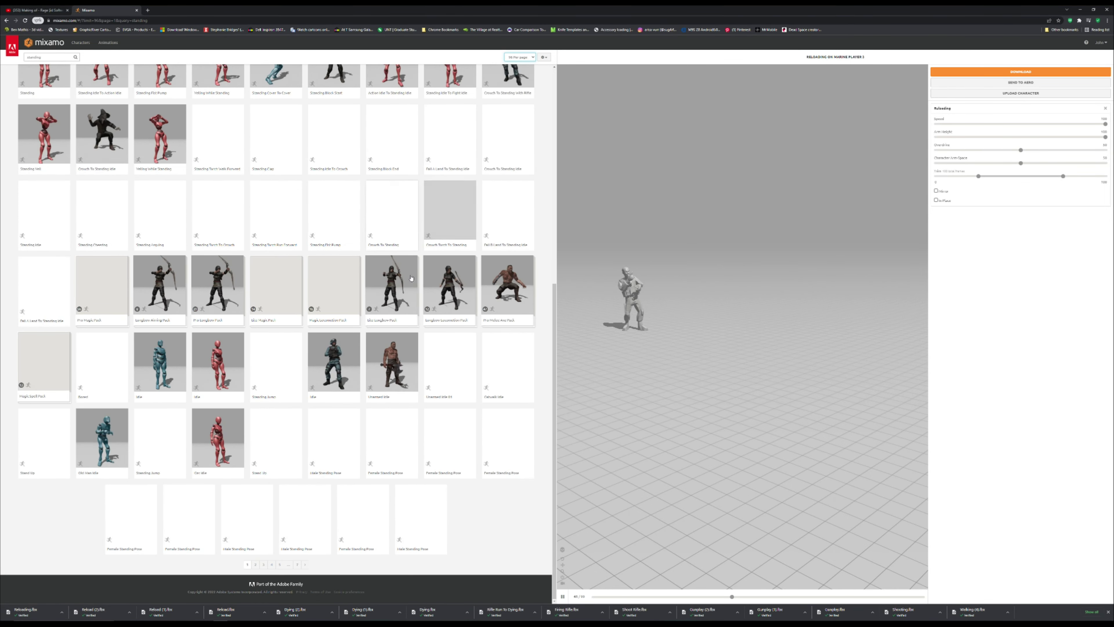
scroll(362, 427, "up", 8)
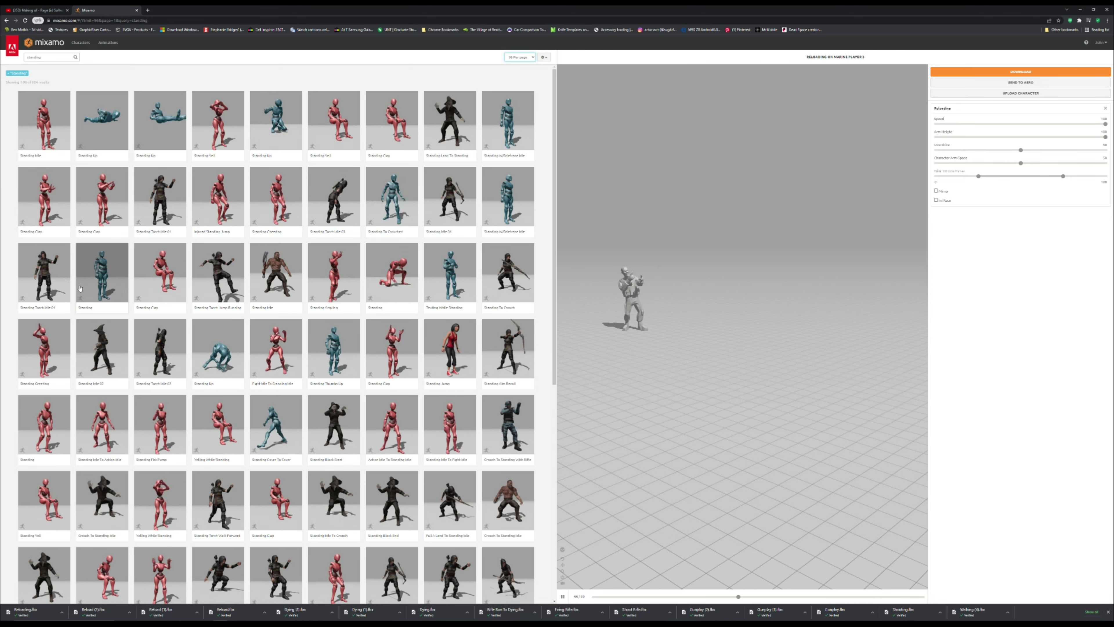
scroll(79, 288, "down", 3)
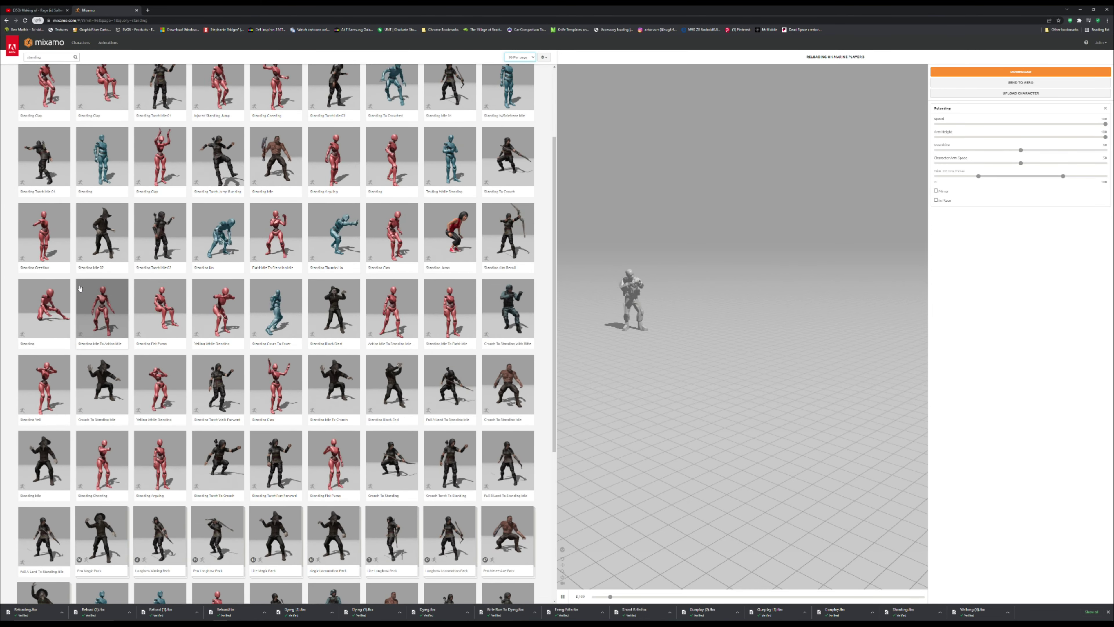
scroll(80, 288, "down", 6)
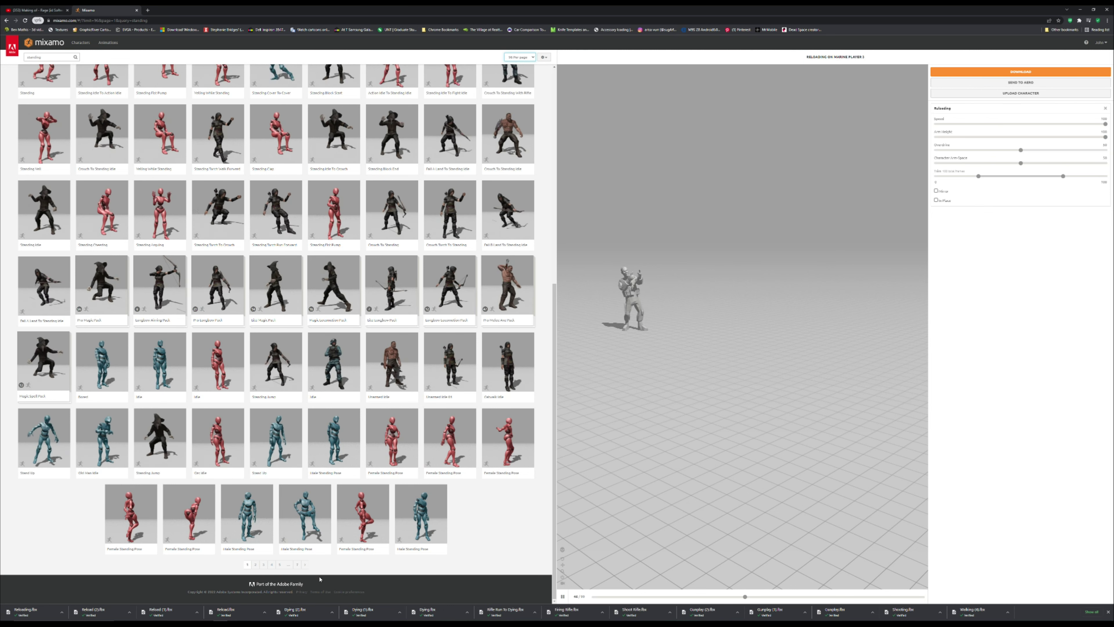
left_click(305, 565)
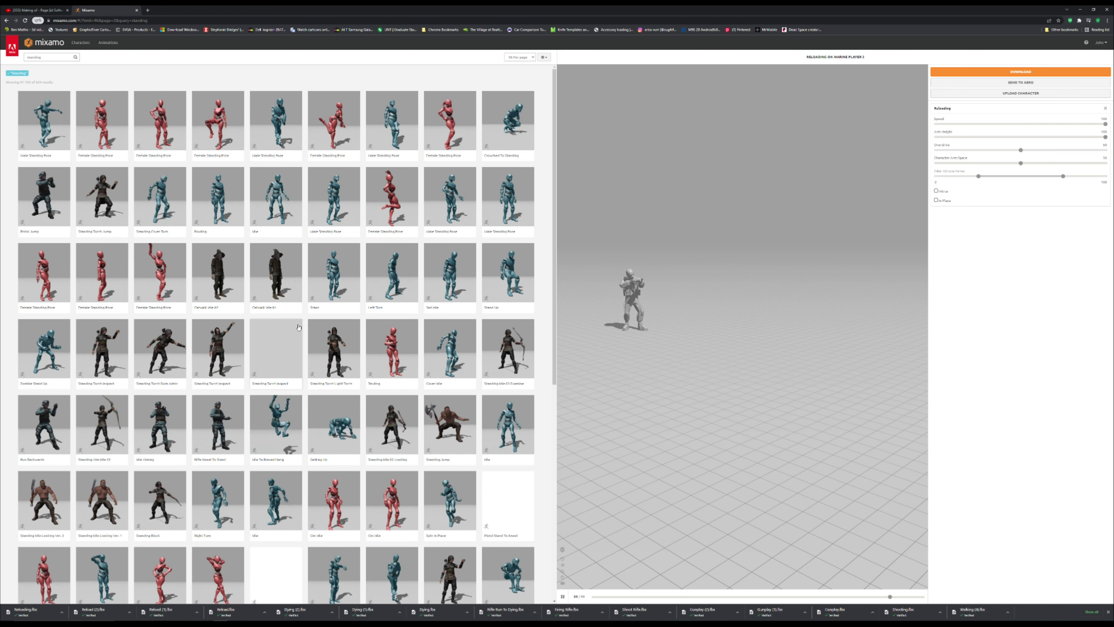
scroll(298, 327, "down", 5)
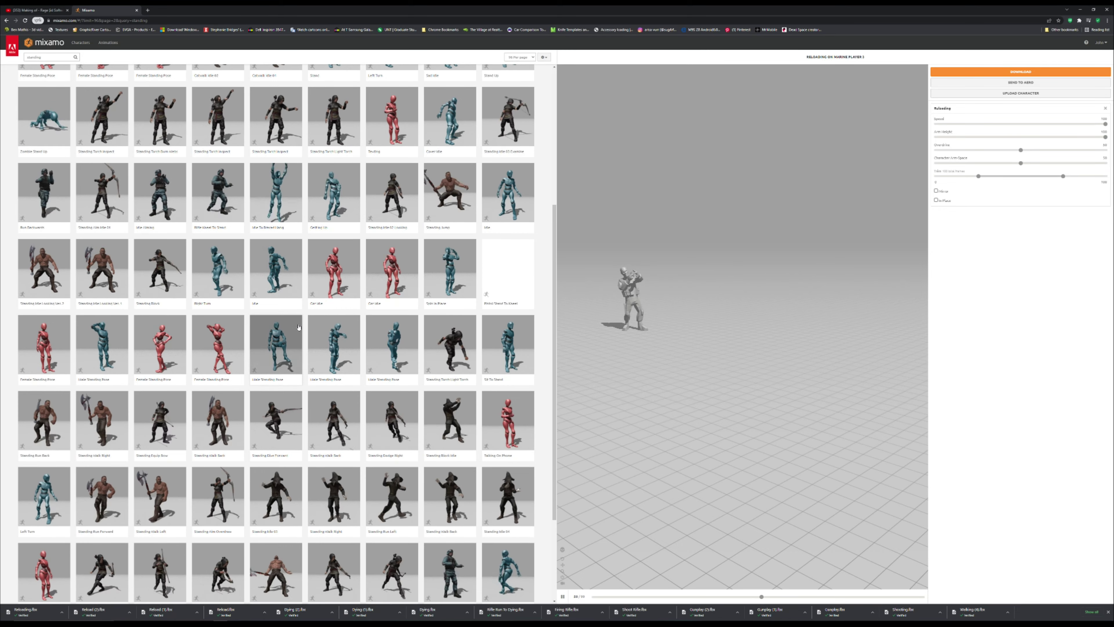
scroll(105, 347, "down", 3)
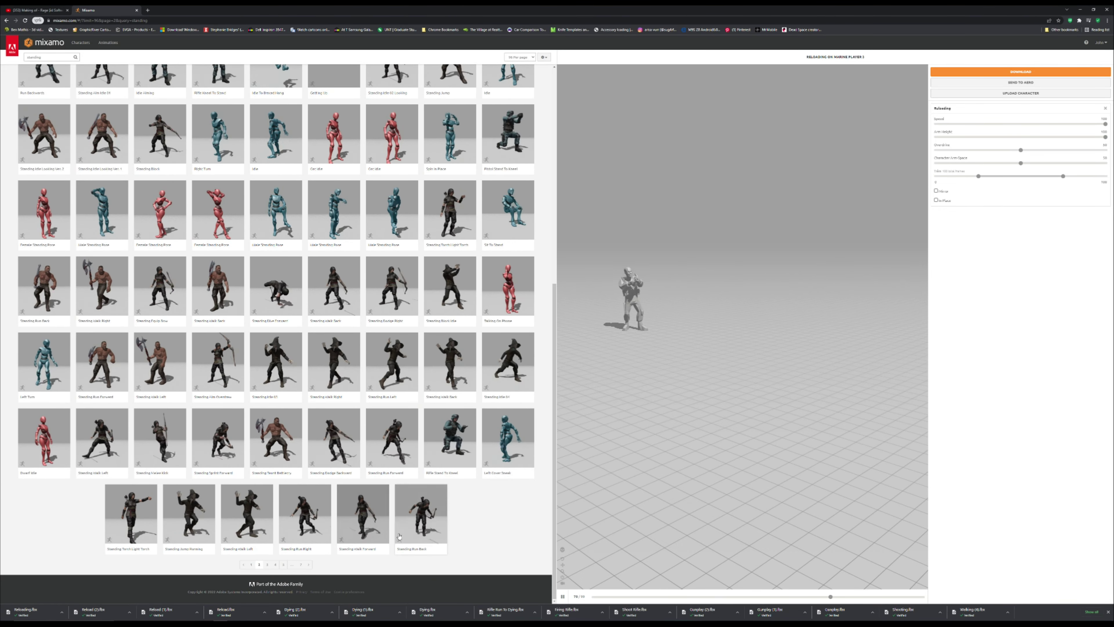
left_click(309, 565)
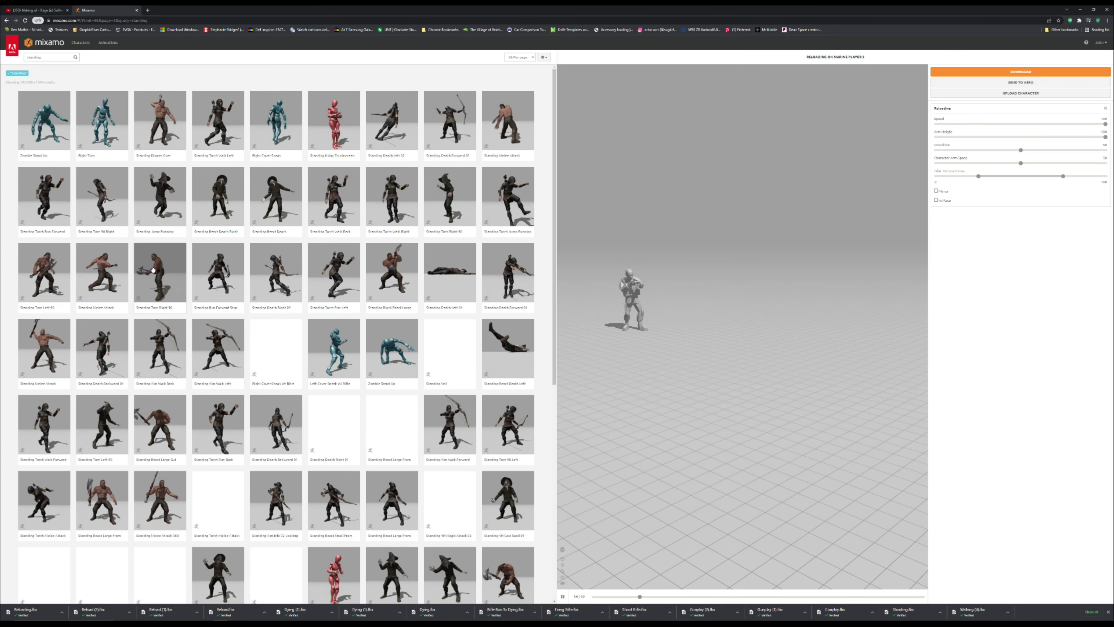
scroll(153, 268, "down", 4)
scroll(251, 508, "down", 5)
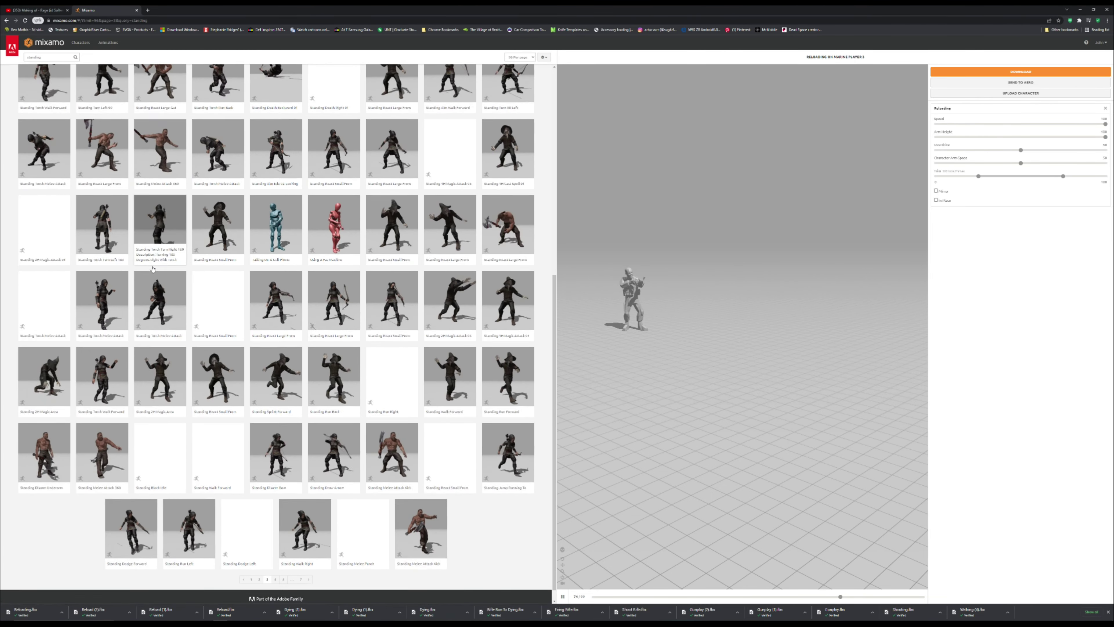
left_click(275, 565)
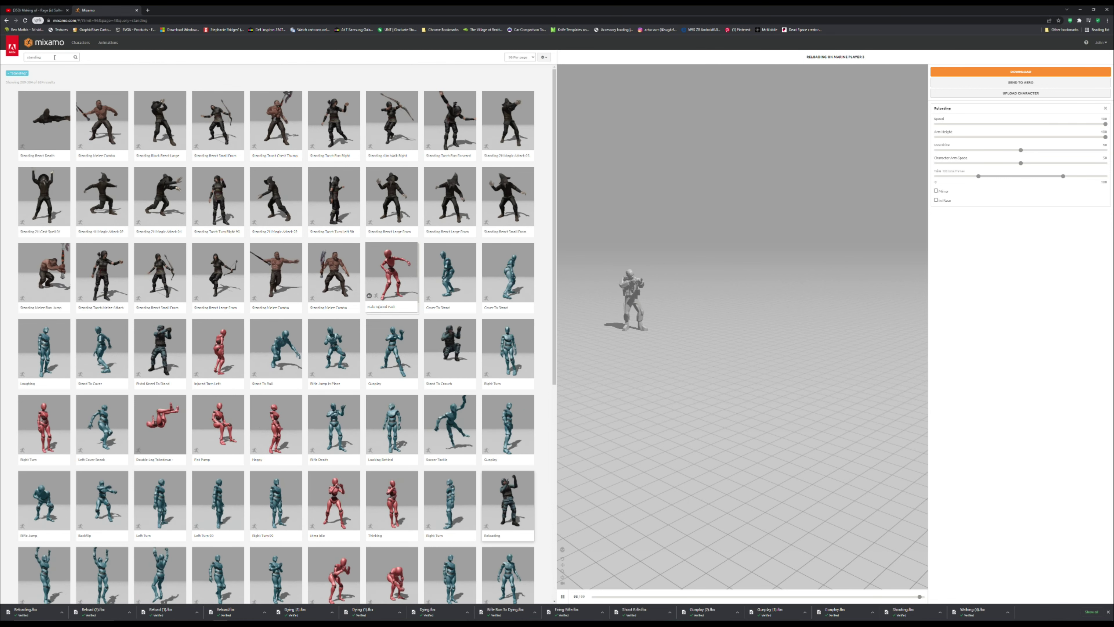
Step: Search the animations for "door" and preview the Opening animation in the sixth result on the marine
left_click(54, 57)
key("BackSpace")
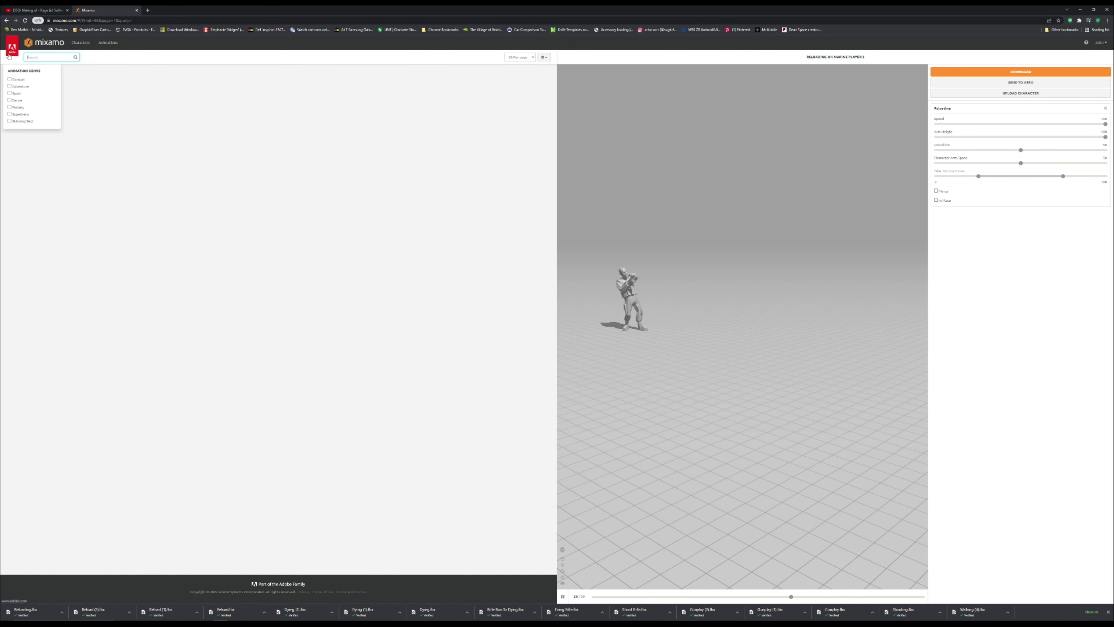
type("dodr")
key("Return")
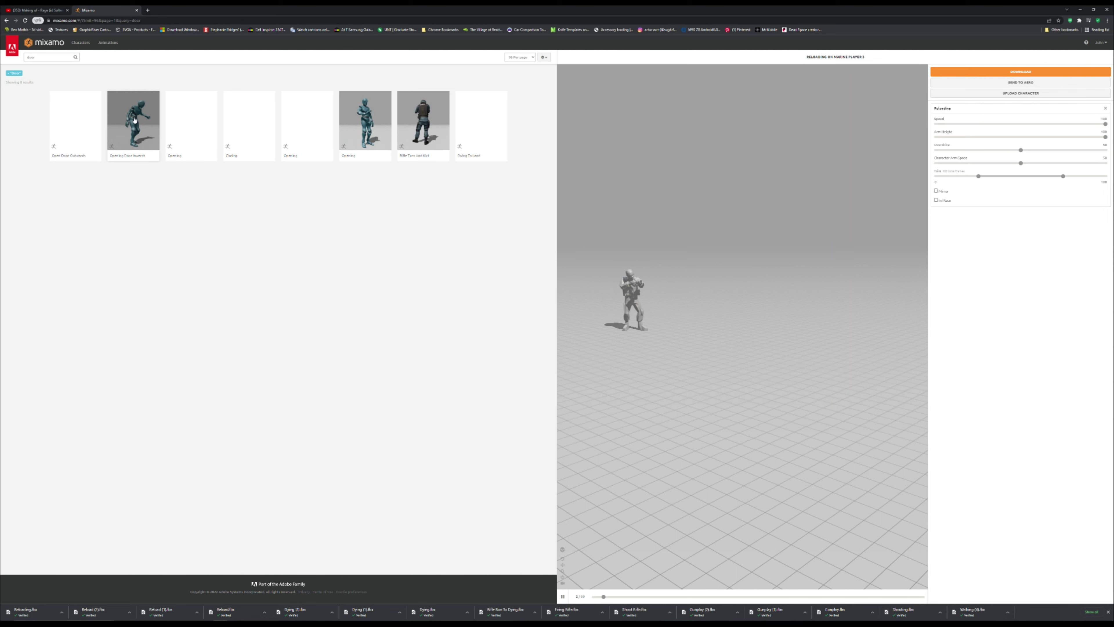
left_click(367, 115)
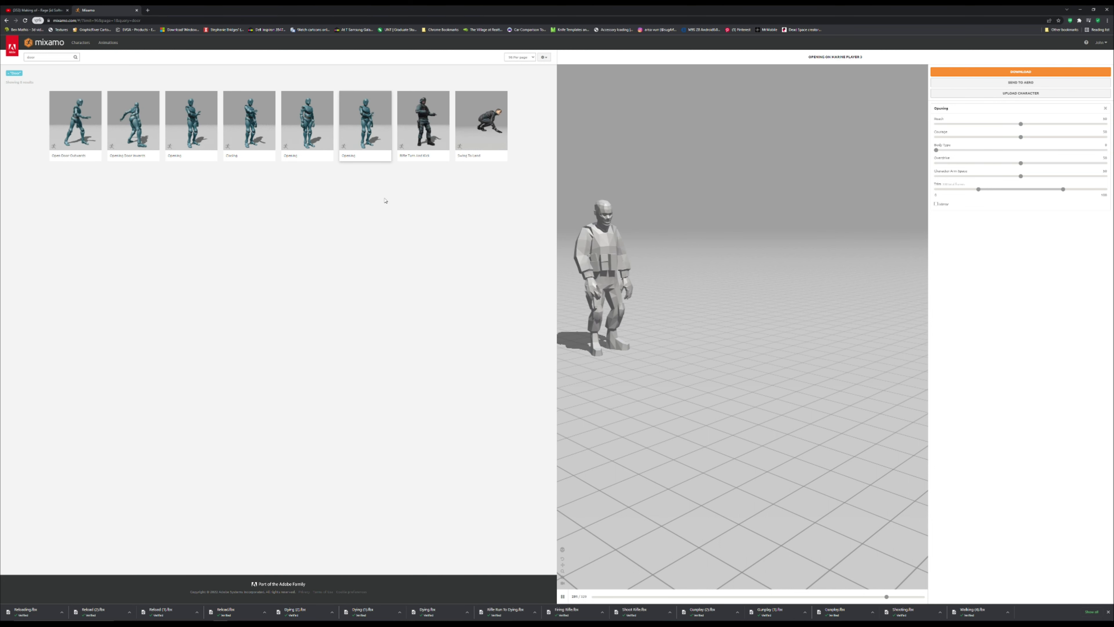
Step: Search the animations for "button", apply Button Pushing to the marine and download it
left_click(63, 55)
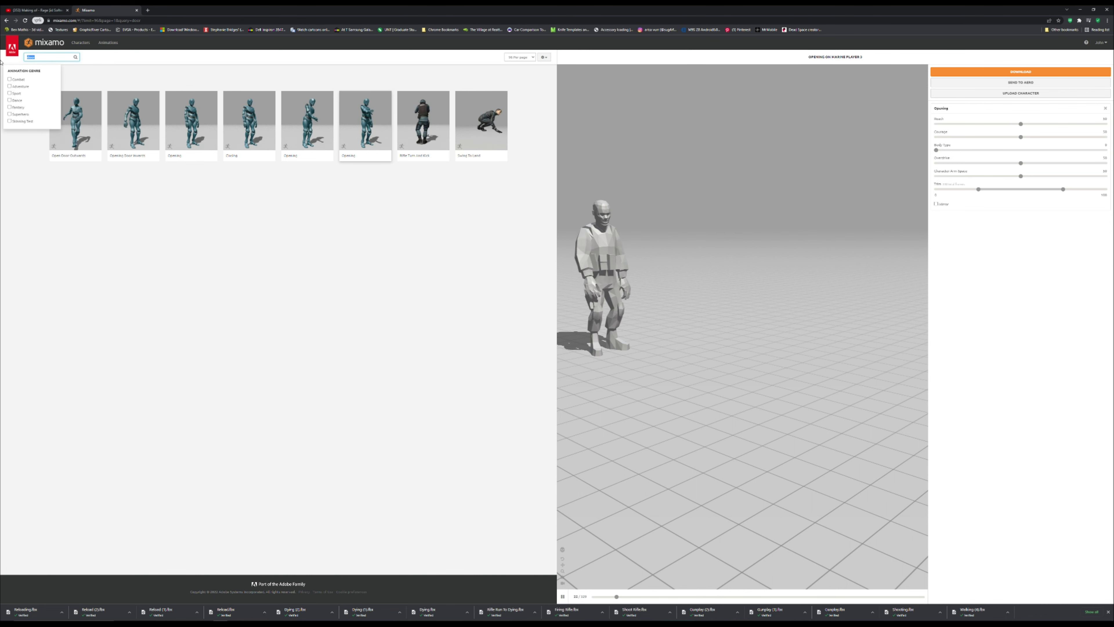
type("li")
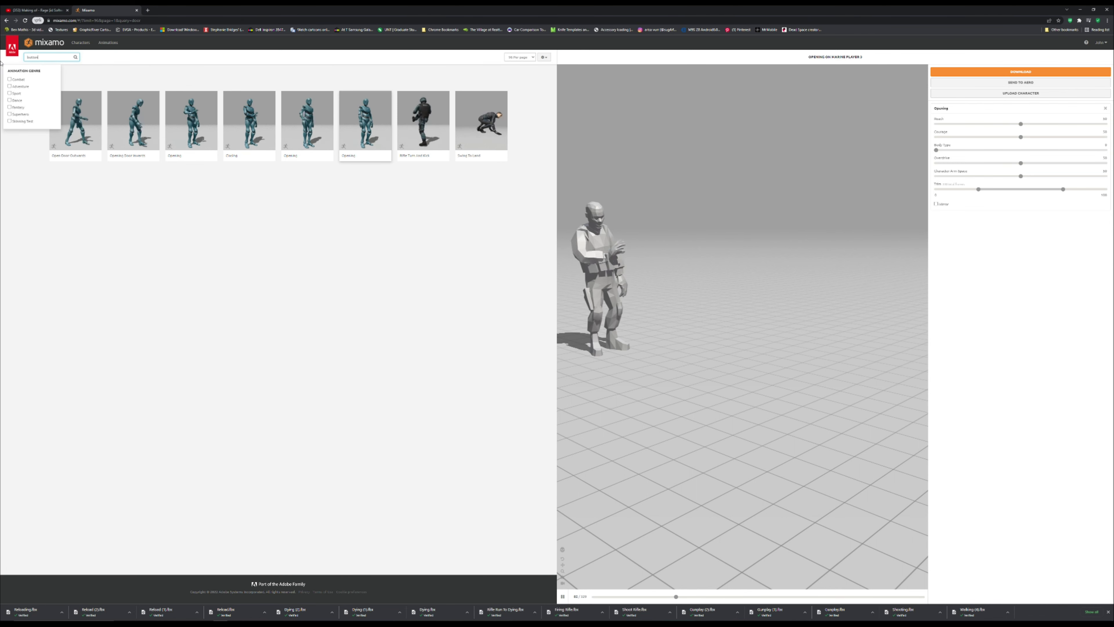
type("tton")
key("Return")
left_click(278, 123)
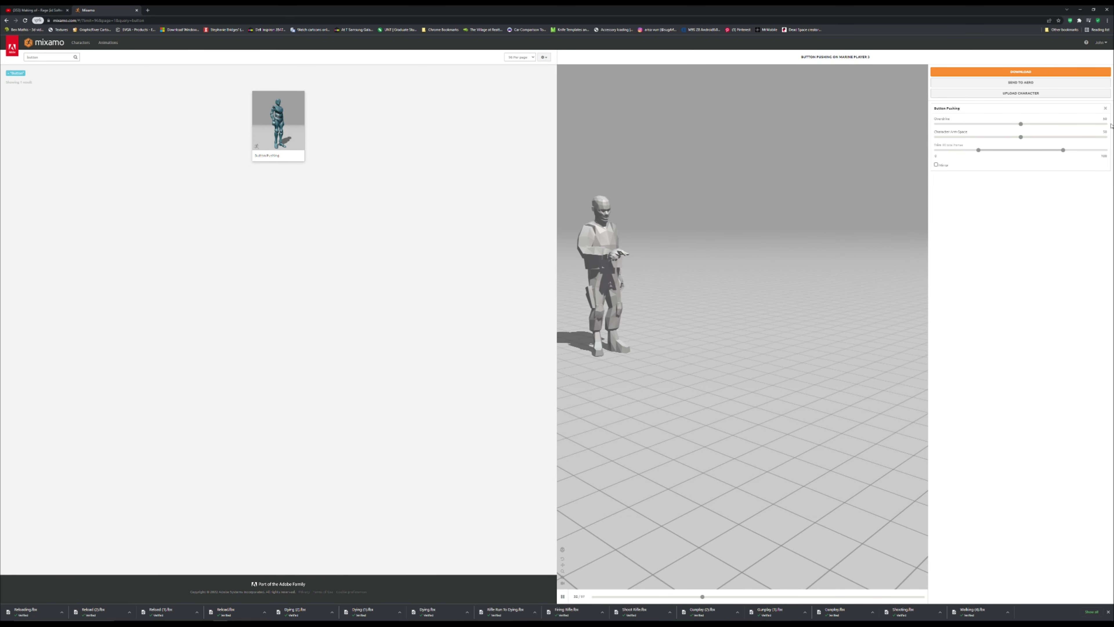
left_click(1057, 72)
left_click(632, 140)
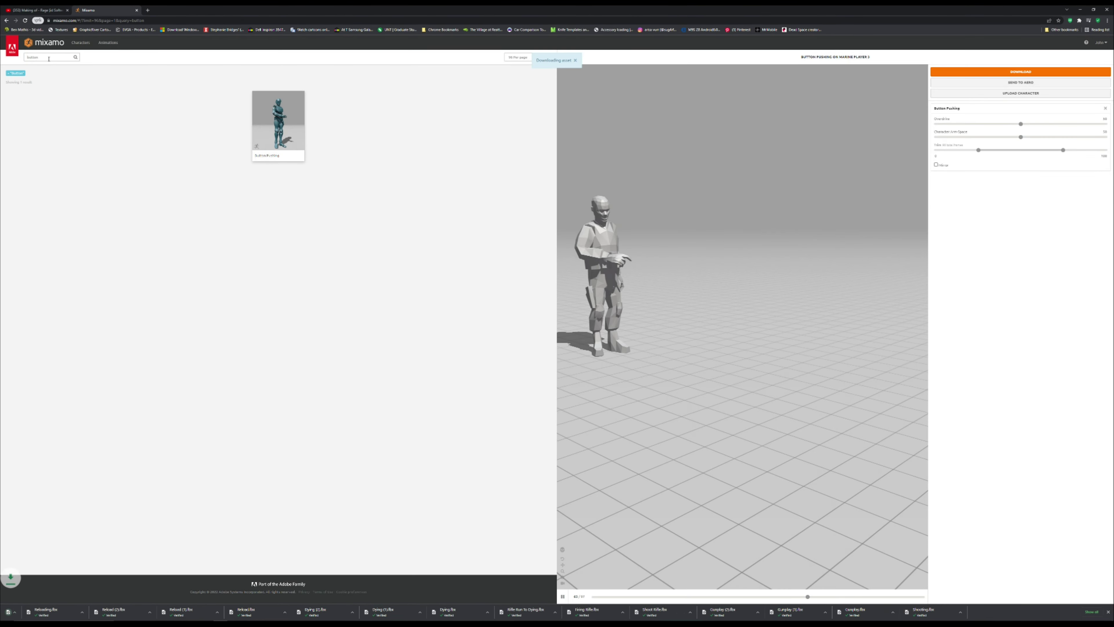
Step: Search the animations for "hacking"
left_click_drag(49, 57, 2, 56)
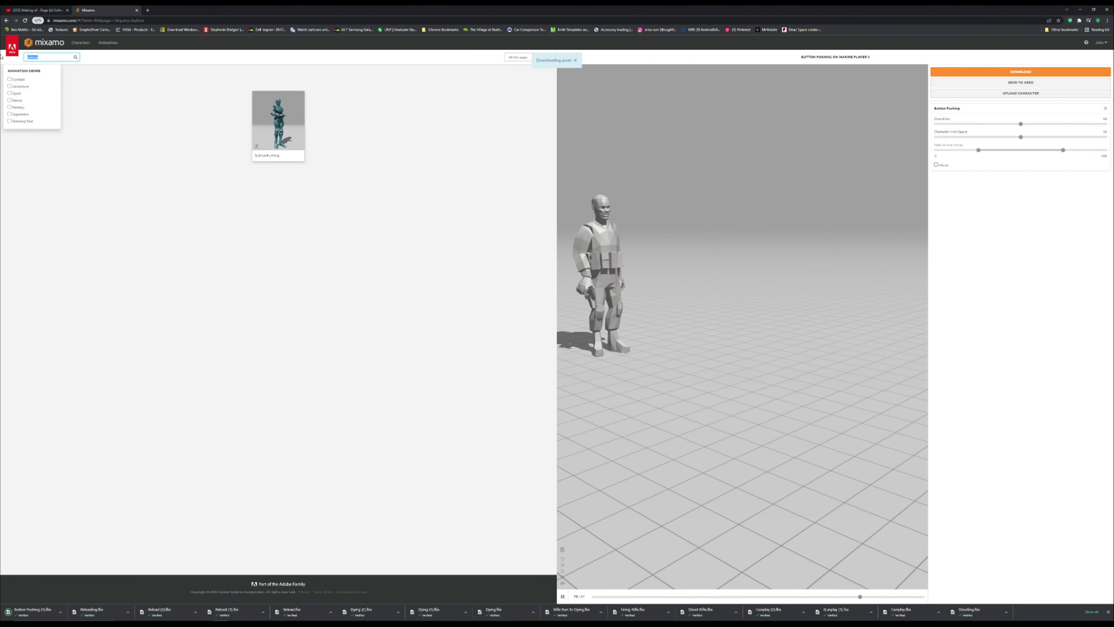
type("hacking")
key("Return")
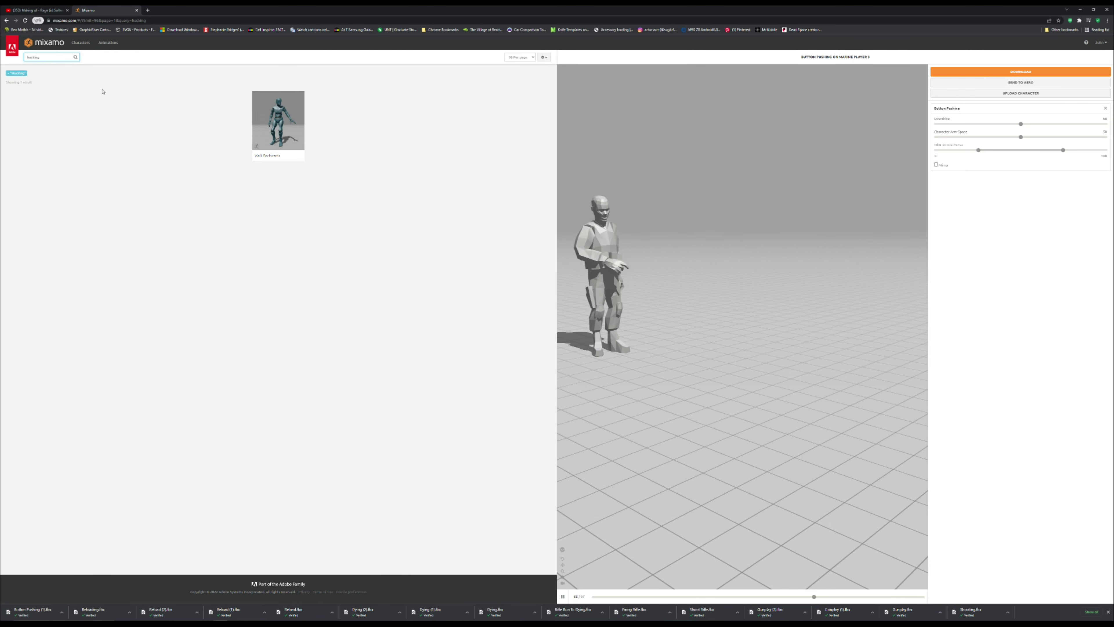
Step: Search the animations for "typing" and apply the Typing animation to the marine
double_click(44, 58)
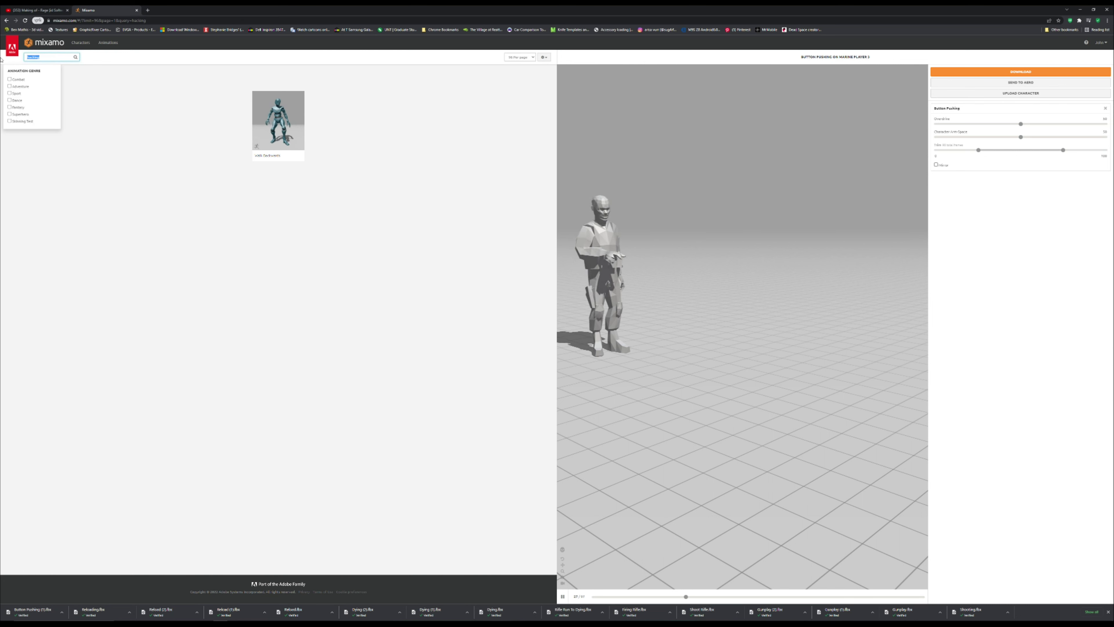
key("BackSpace")
type("typing")
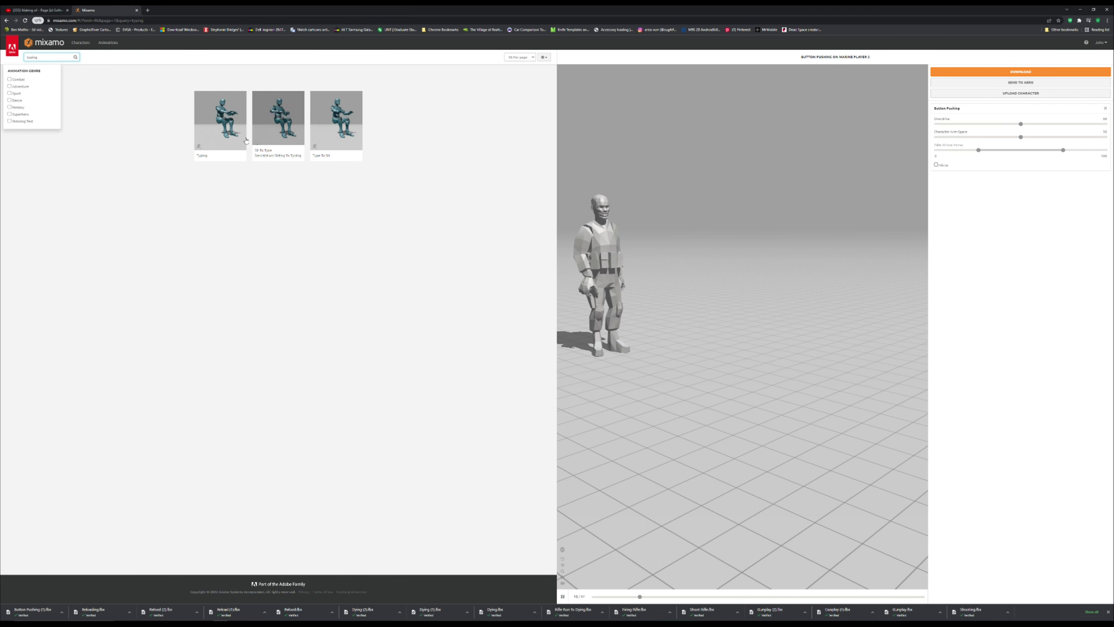
left_click(227, 122)
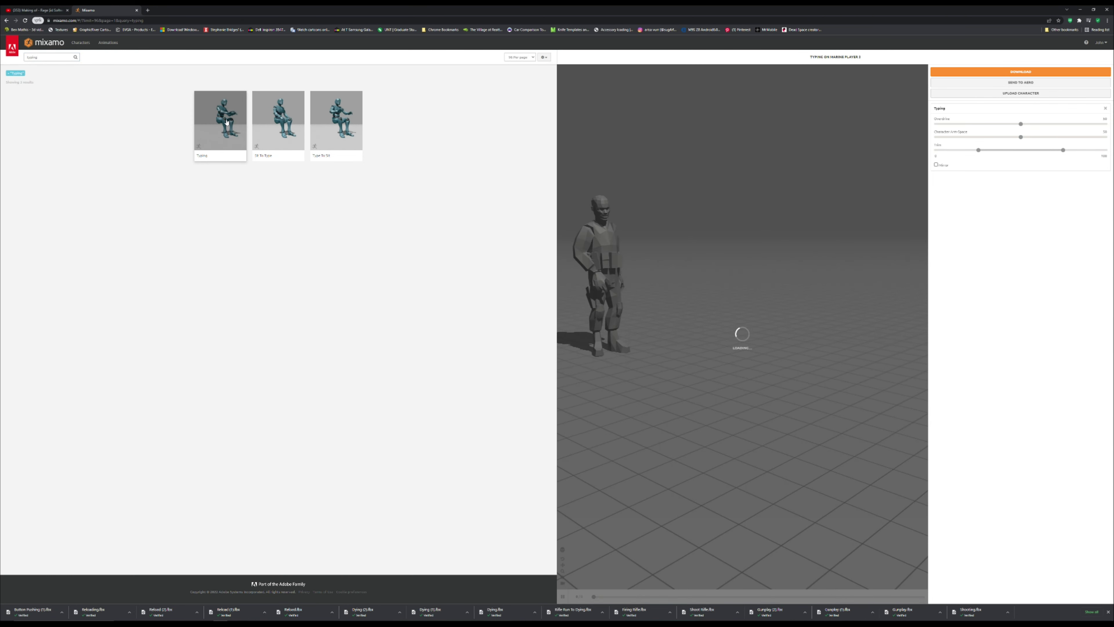
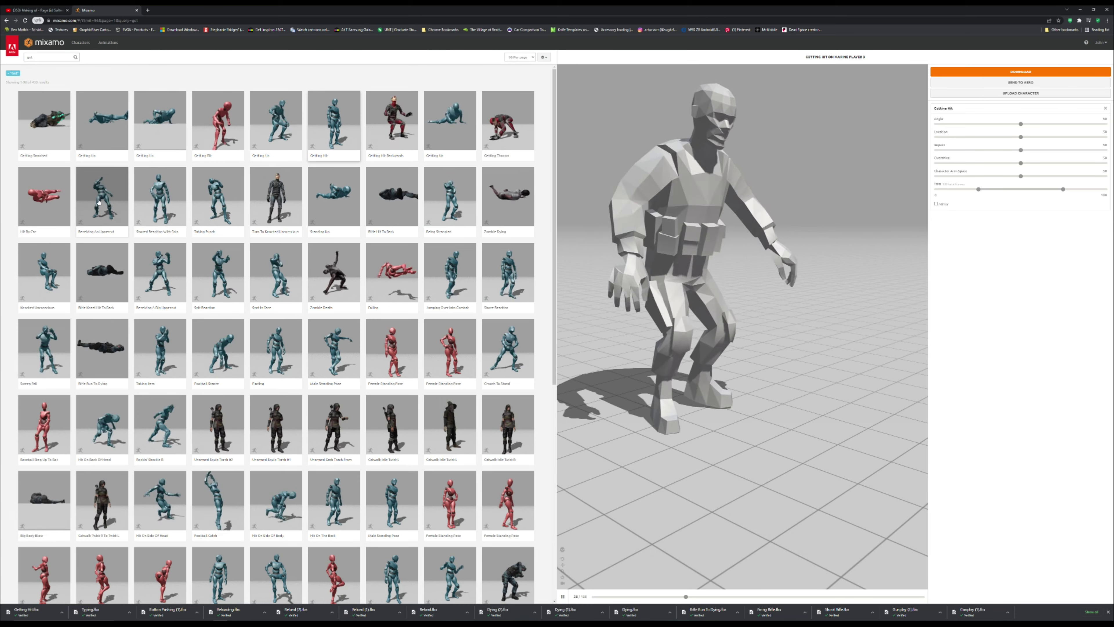
Step: Apply the Getting Up animation in the eighth result to the marine and download it with the current settings
left_click(447, 133)
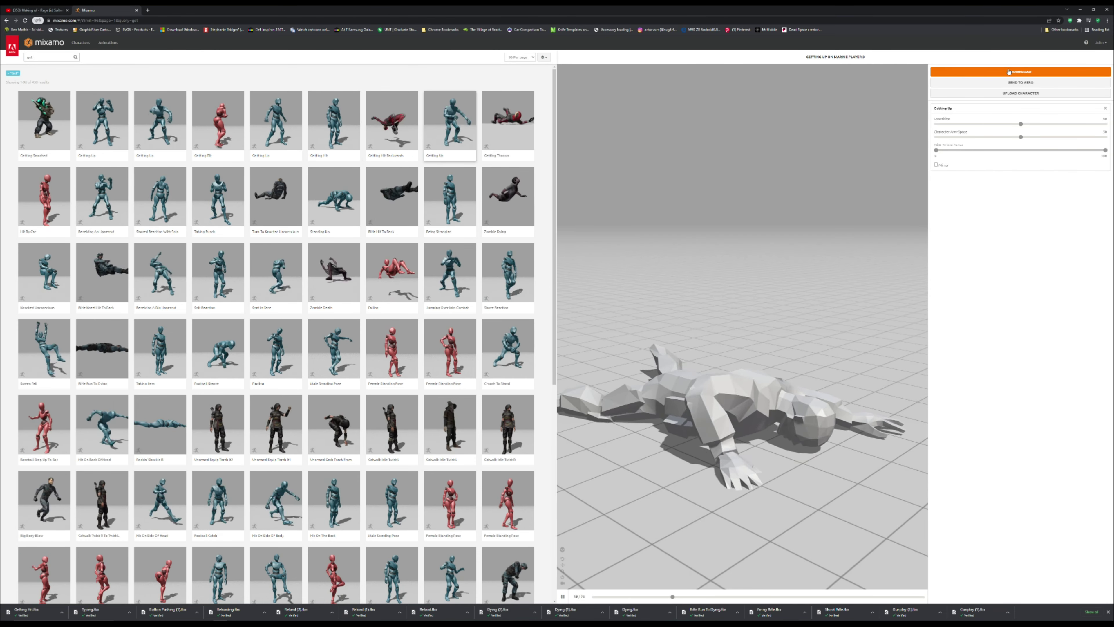
left_click(1009, 72)
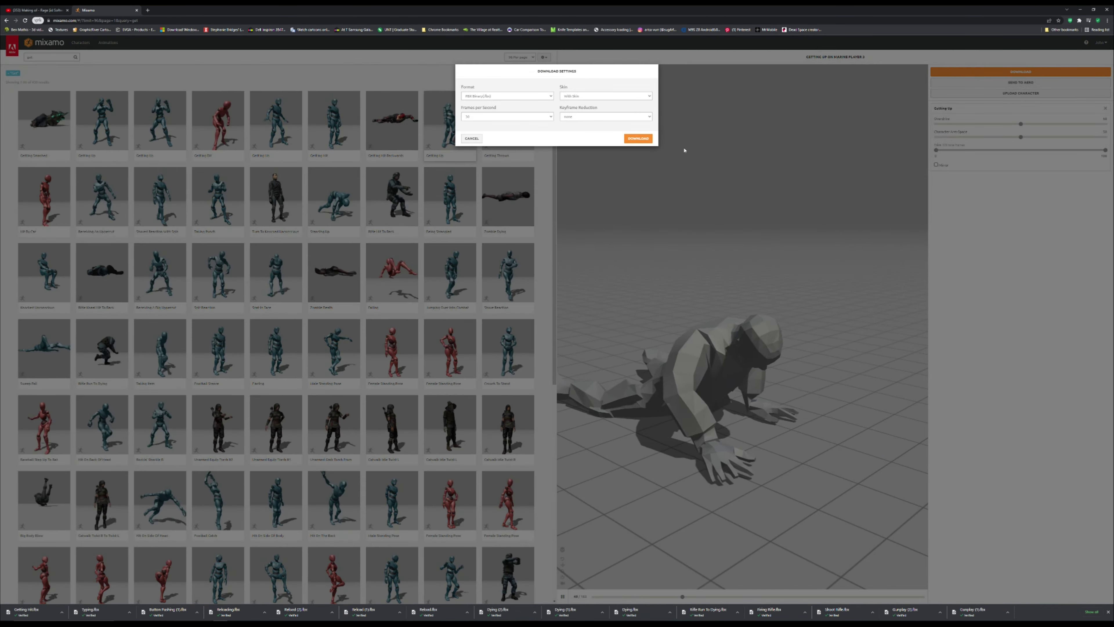
left_click(638, 139)
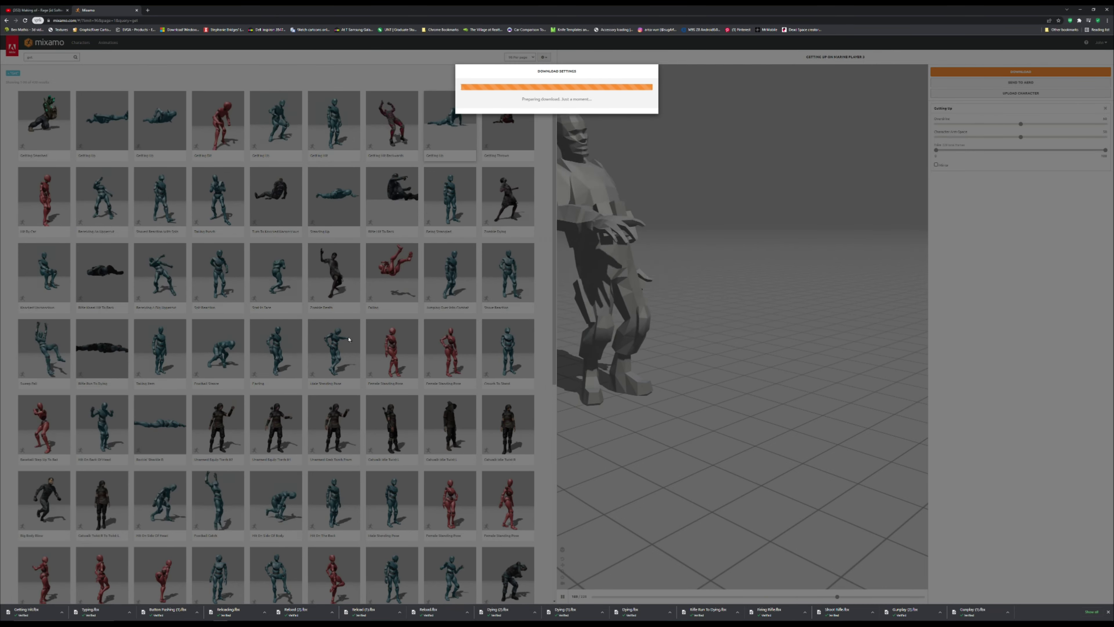
Step: Preview the Hit On Side Of Head animation on the marine and look through the rest of the results page
scroll(340, 365, "down", 4)
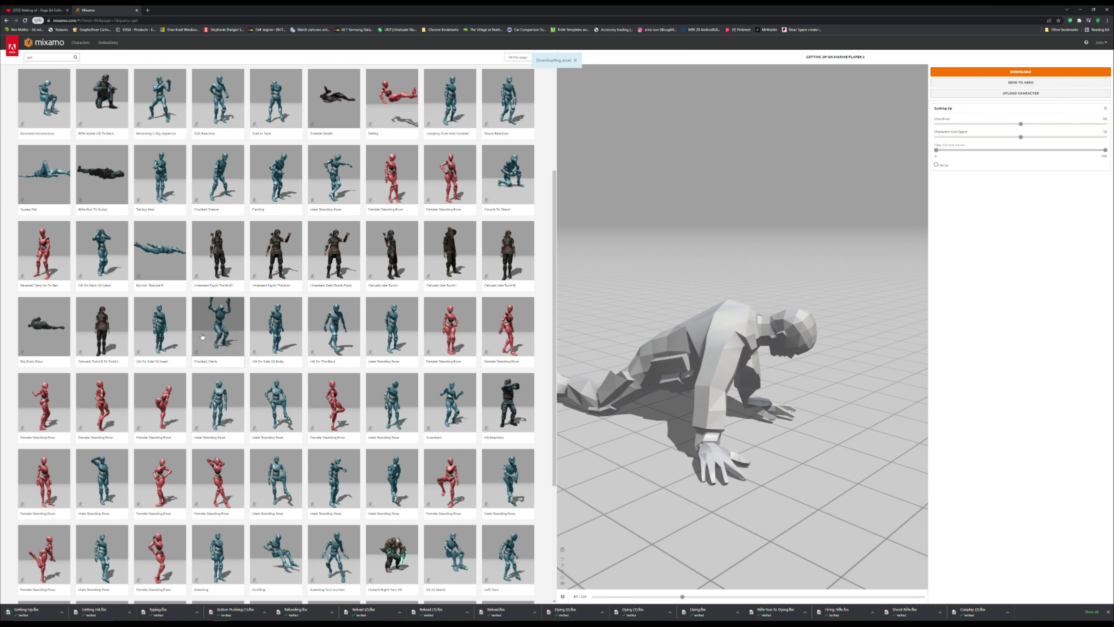
left_click(160, 329)
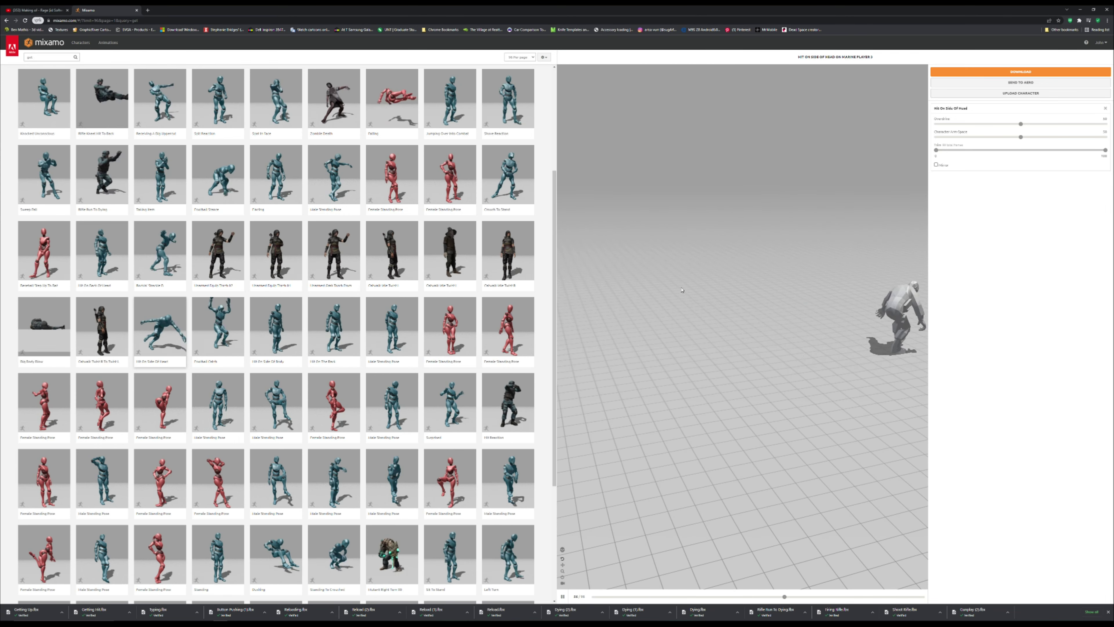
scroll(450, 431, "down", 4)
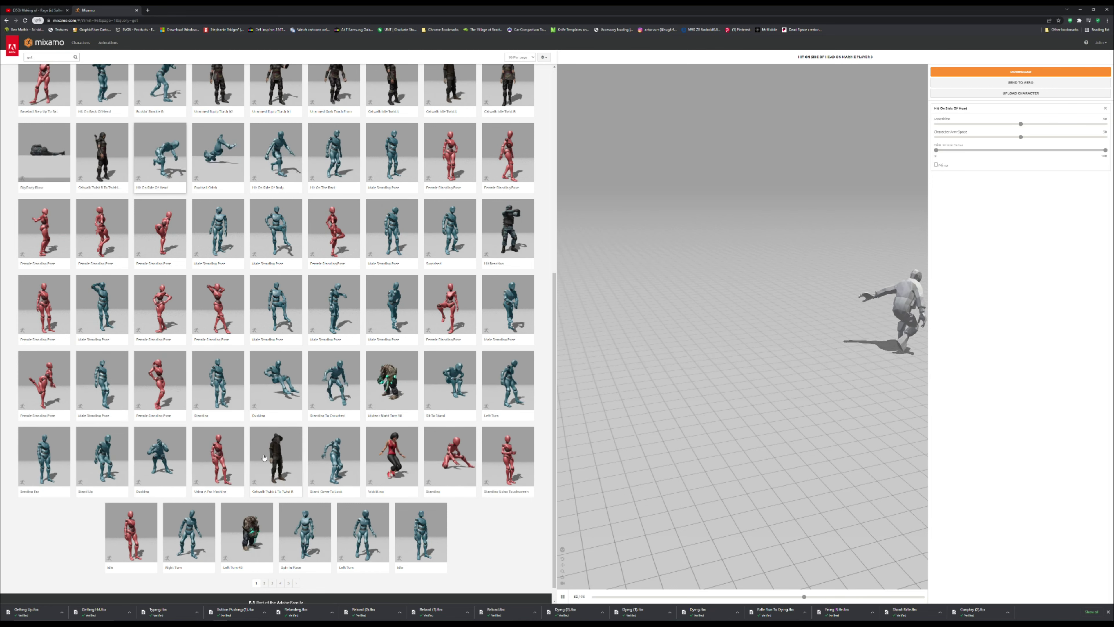
scroll(299, 440, "up", 5)
scroll(300, 440, "up", 2)
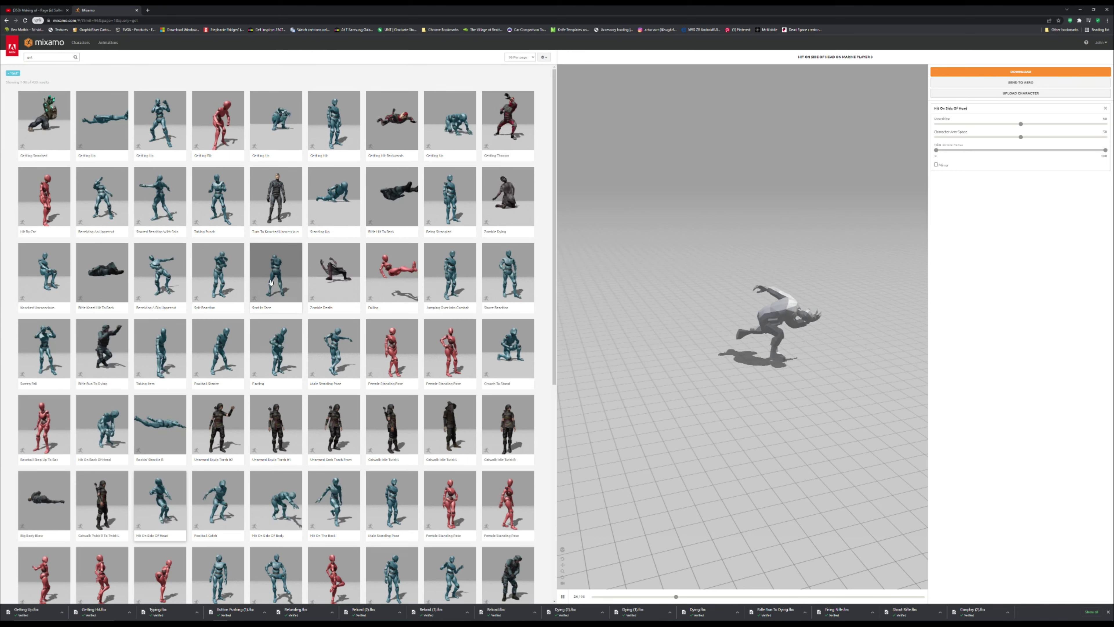
Step: Apply the Spat In Face animation to the marine and try wider and narrower Character Arm-Space values
left_click(271, 282)
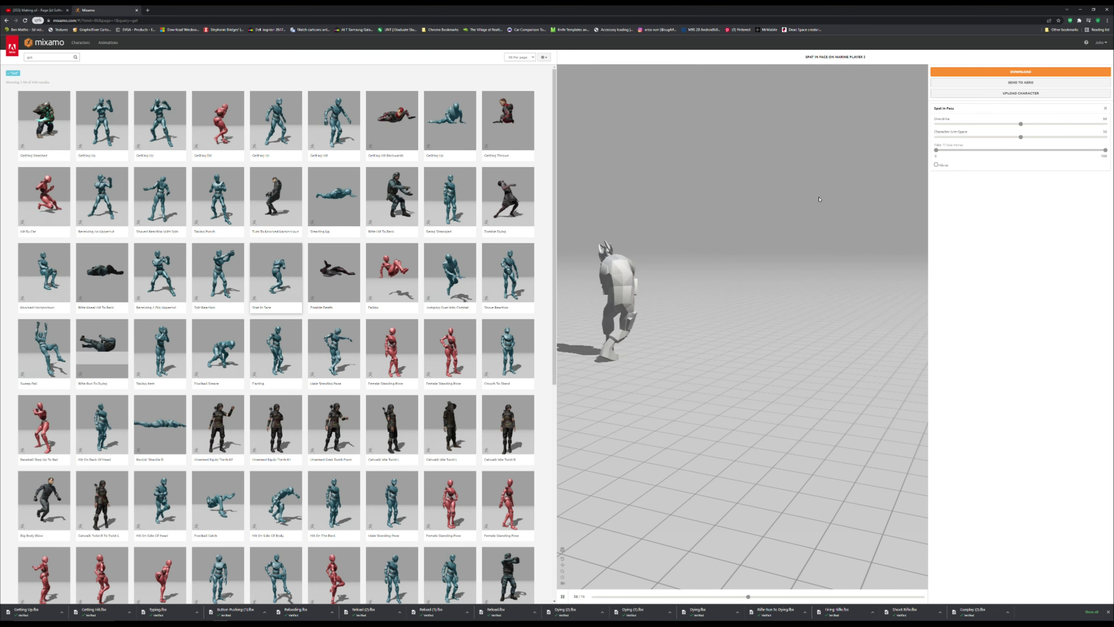
left_click_drag(1021, 137, 1077, 138)
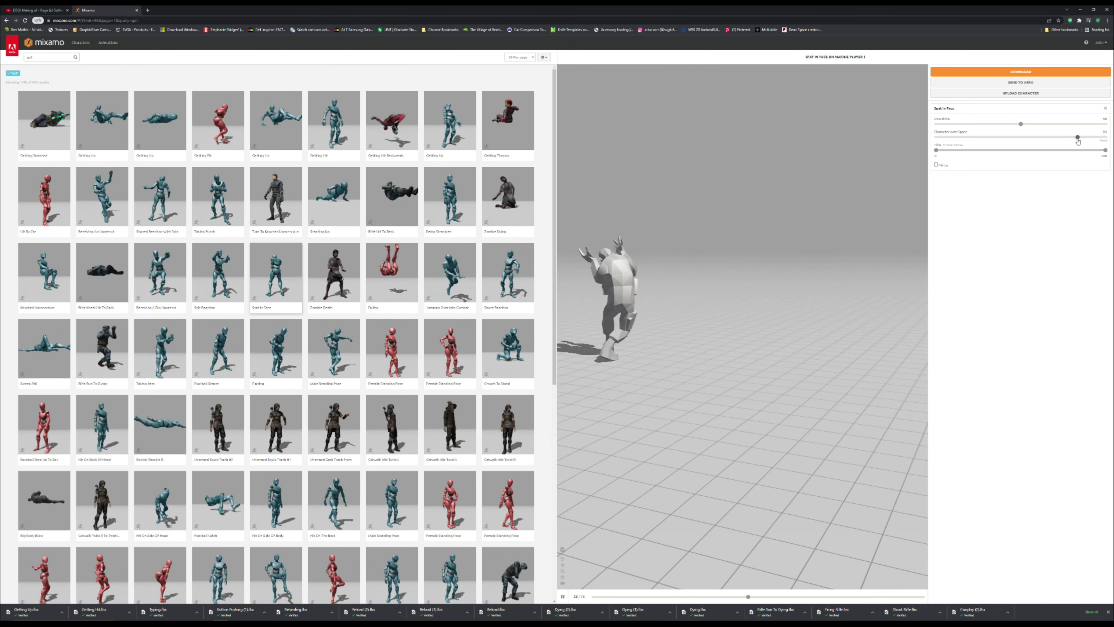
left_click_drag(1078, 138, 1056, 138)
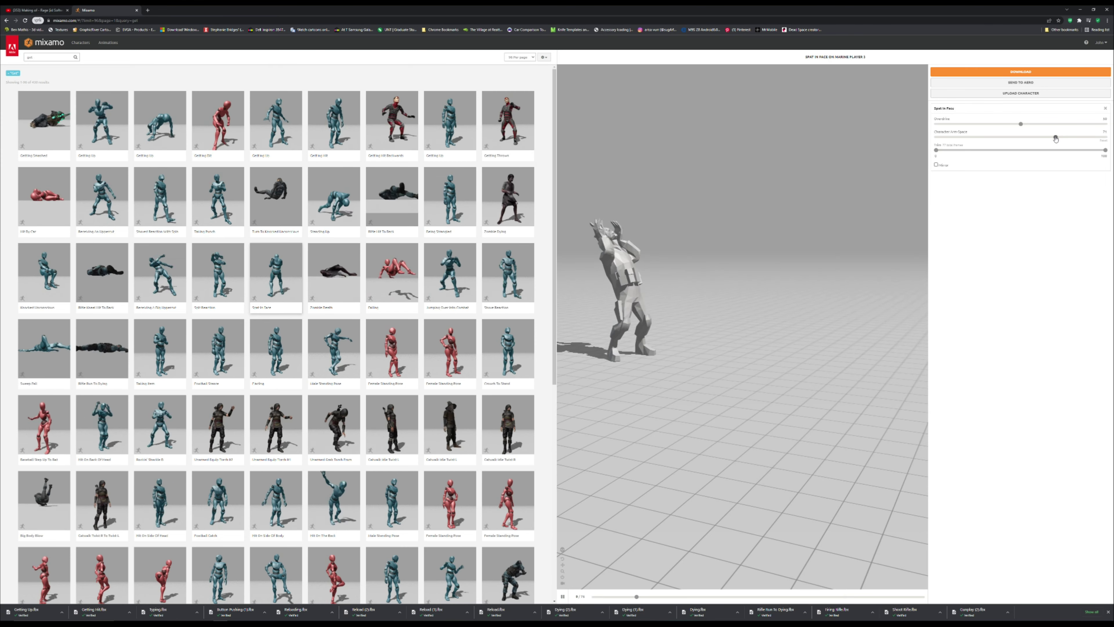
left_click_drag(1033, 135, 1032, 135)
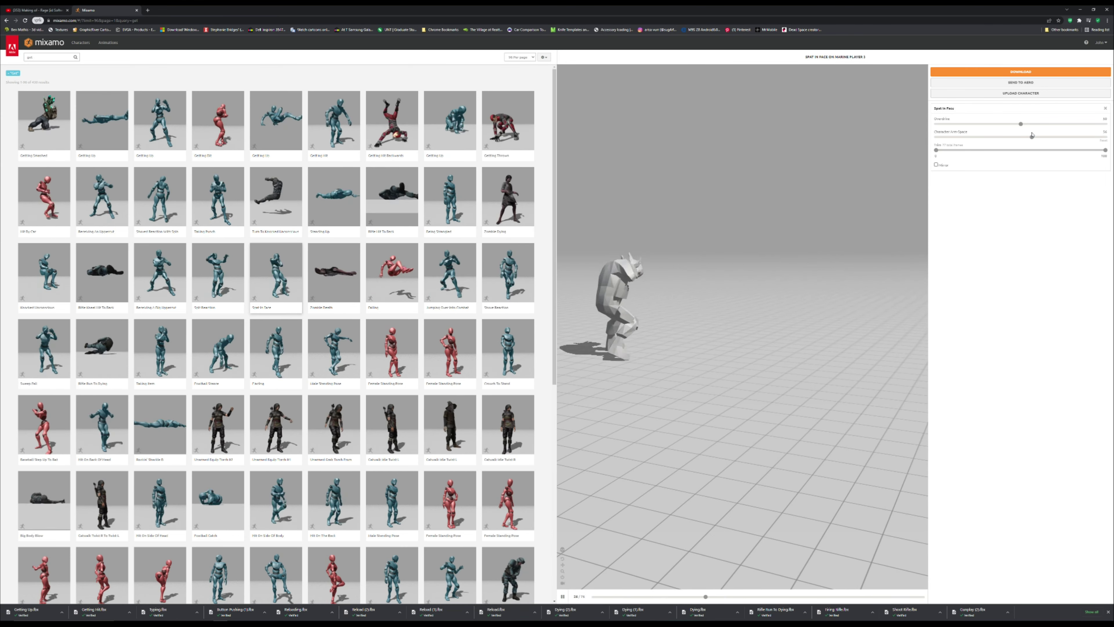
left_click_drag(1032, 135, 1041, 141)
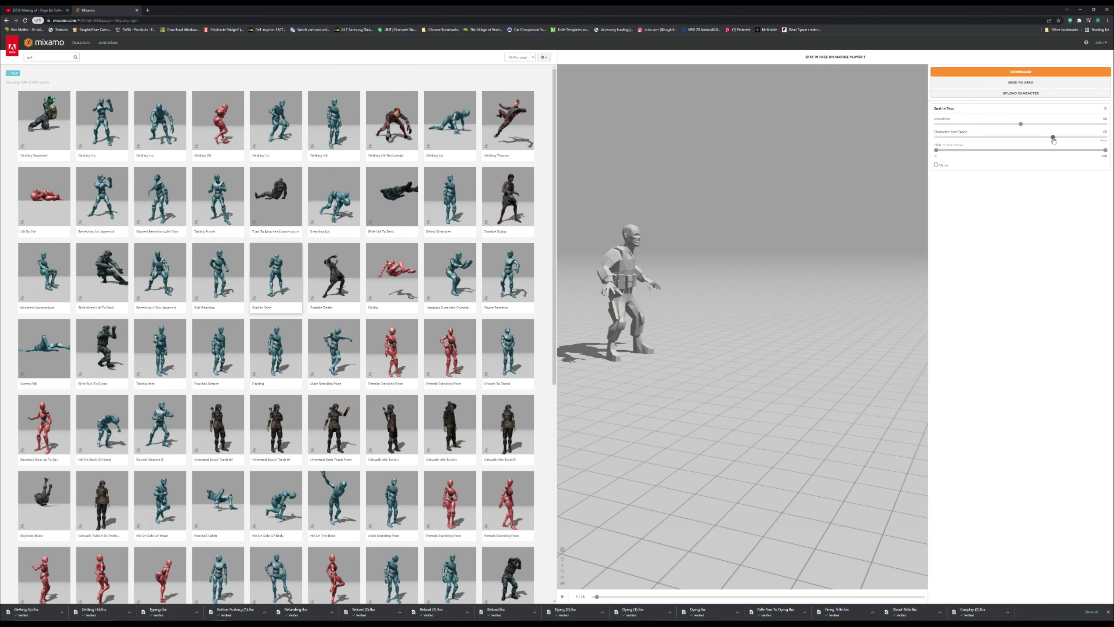
left_click_drag(1053, 139, 1054, 139)
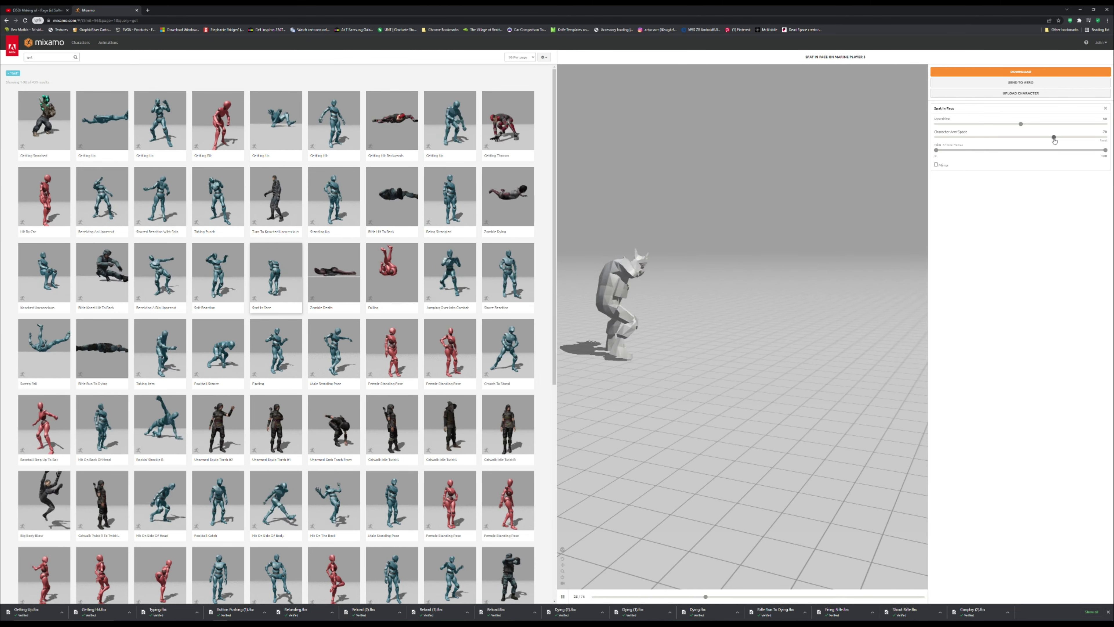
left_click_drag(981, 139, 970, 139)
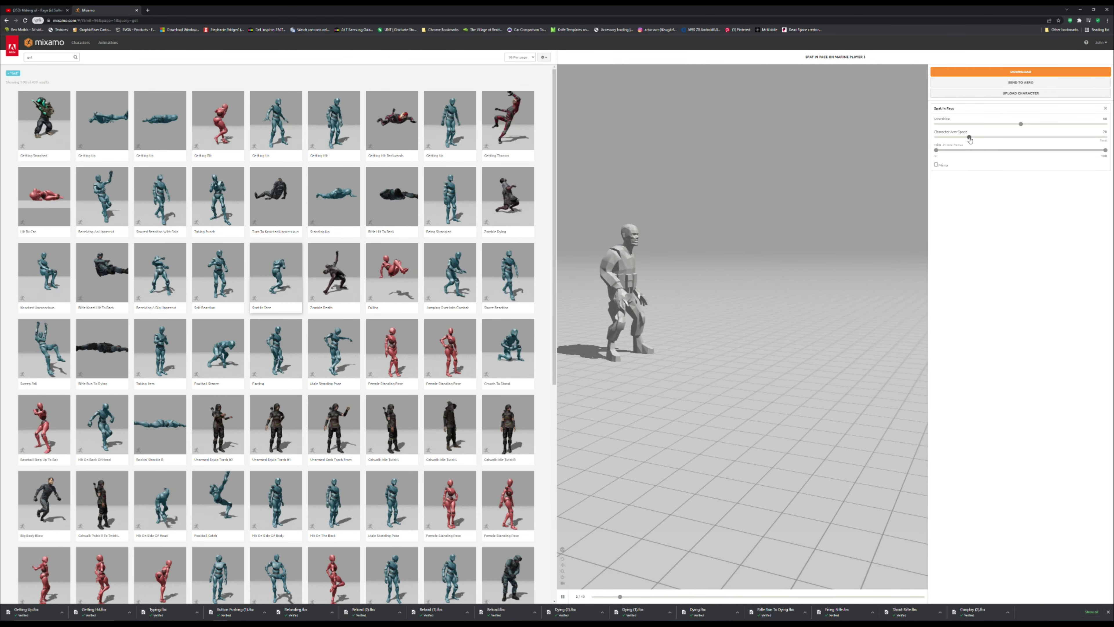
left_click(1009, 138)
left_click_drag(1009, 138, 1035, 138)
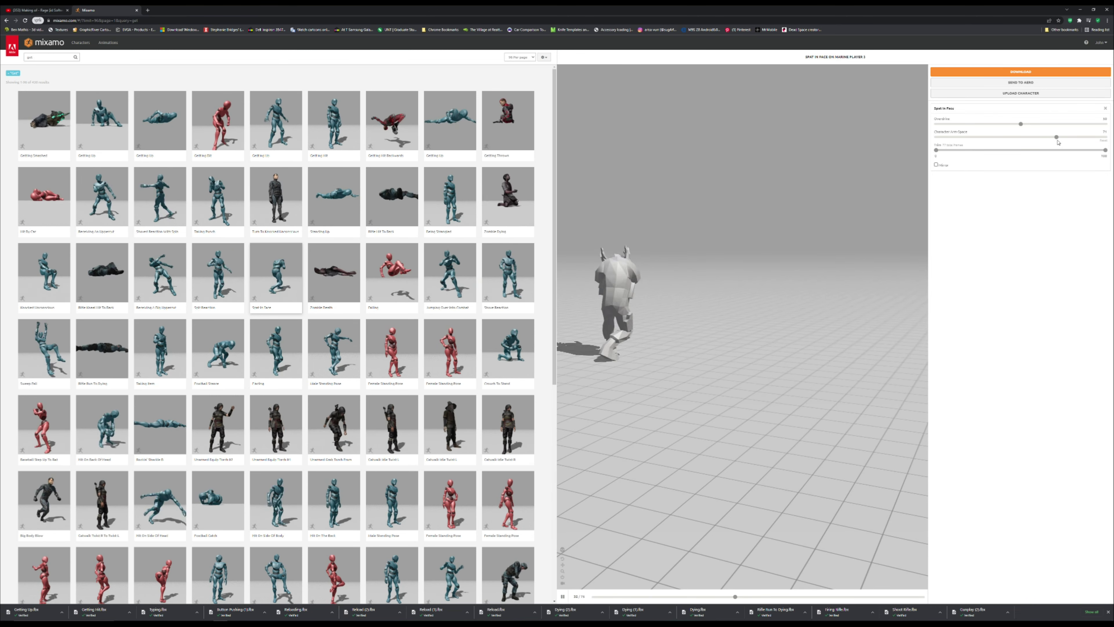
mouse_move(1063, 141)
left_mouse_down()
mouse_move(1107, 139)
mouse_move(1050, 138)
left_mouse_up()
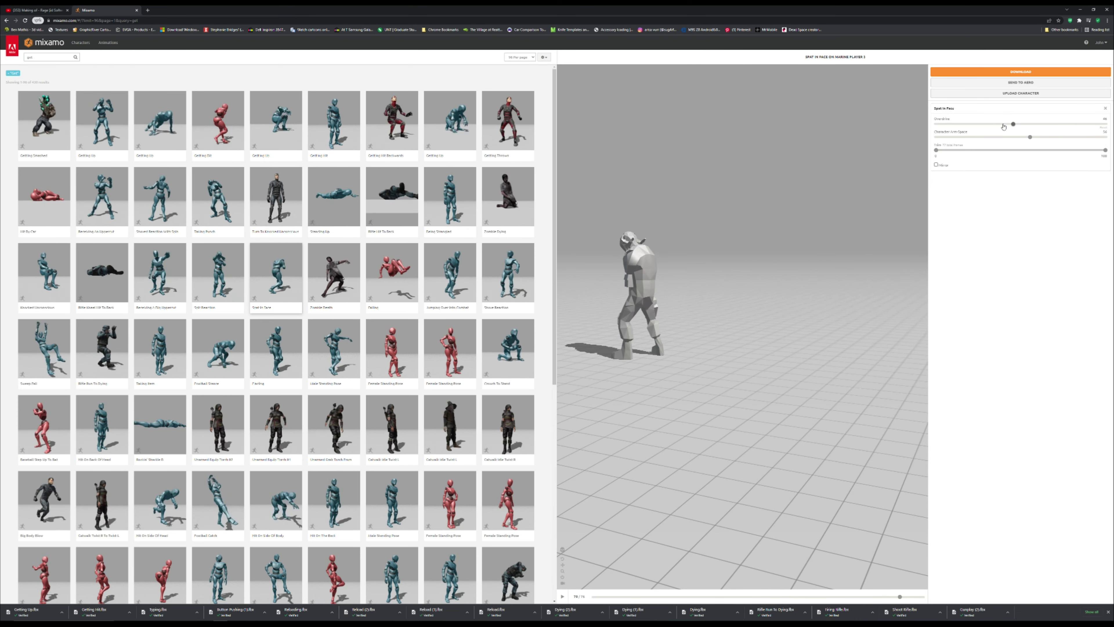
Step: Try the lowest and highest Overdrive on the Spat In Face animation and return it to about the middle
left_click_drag(1004, 125, 982, 125)
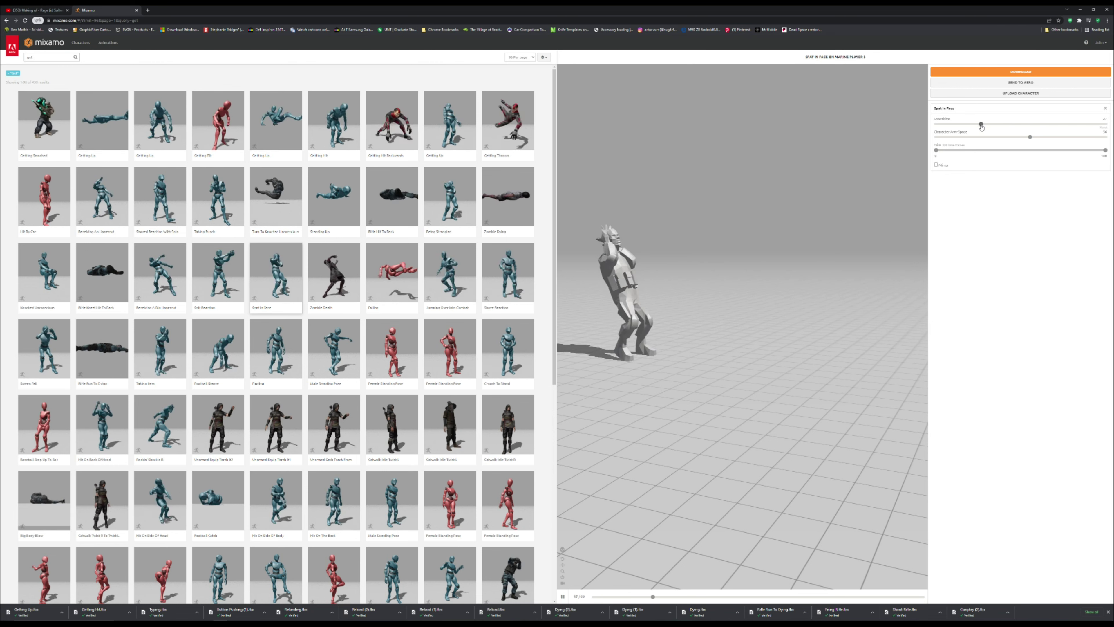
left_click_drag(981, 125, 937, 125)
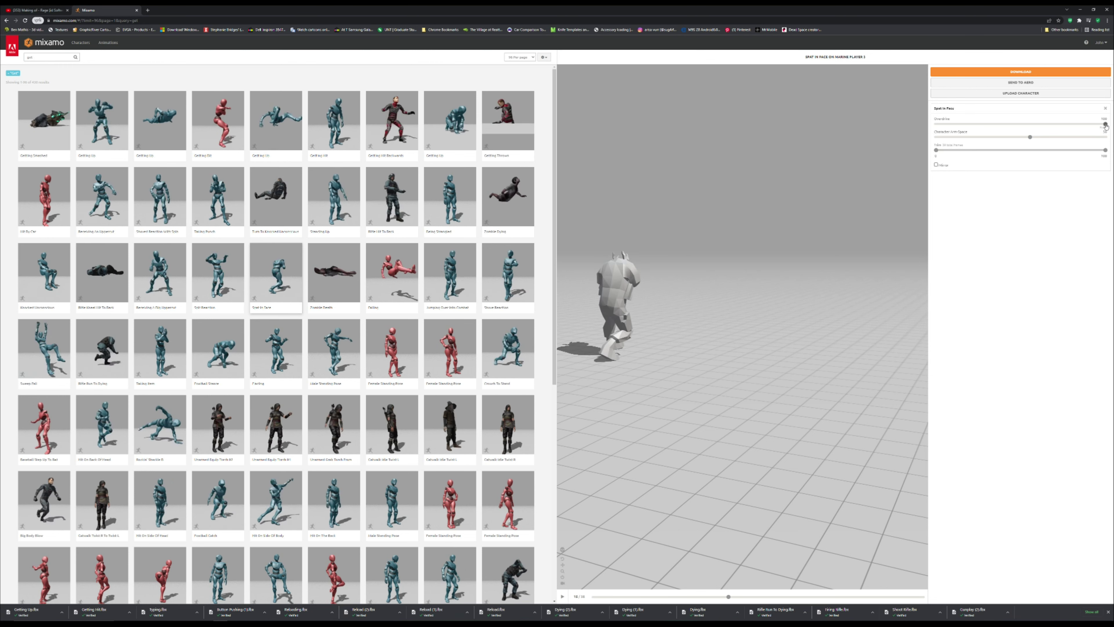
left_click_drag(1106, 125, 1021, 128)
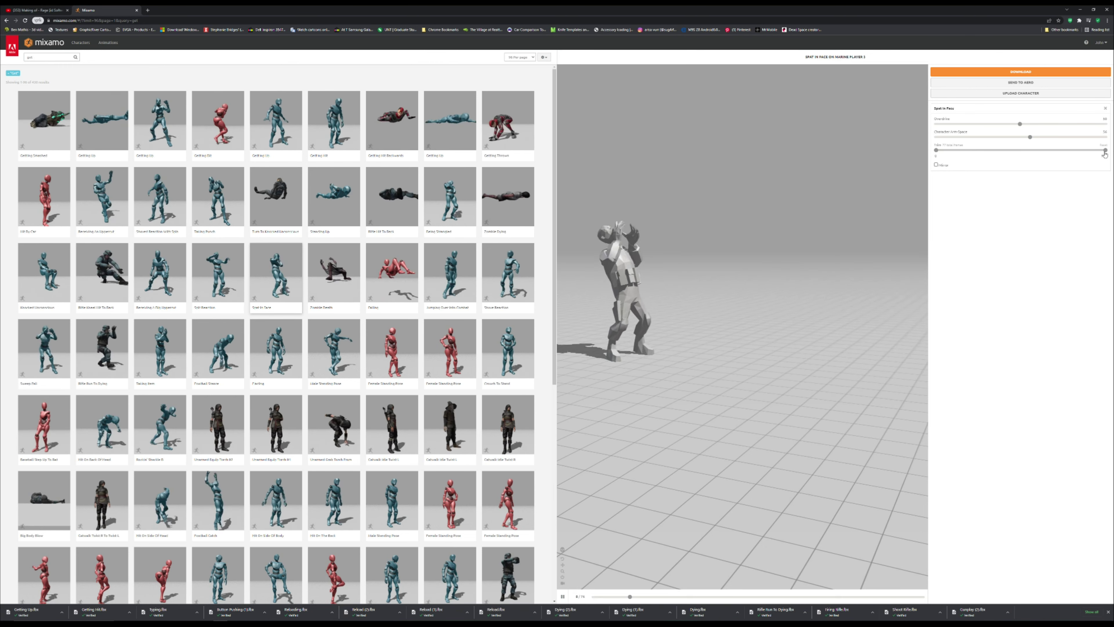
Step: Try trimming the Spat In Face animation to roughly its first quarter and lowering its Overdrive to 0
left_click_drag(1105, 151, 1017, 152)
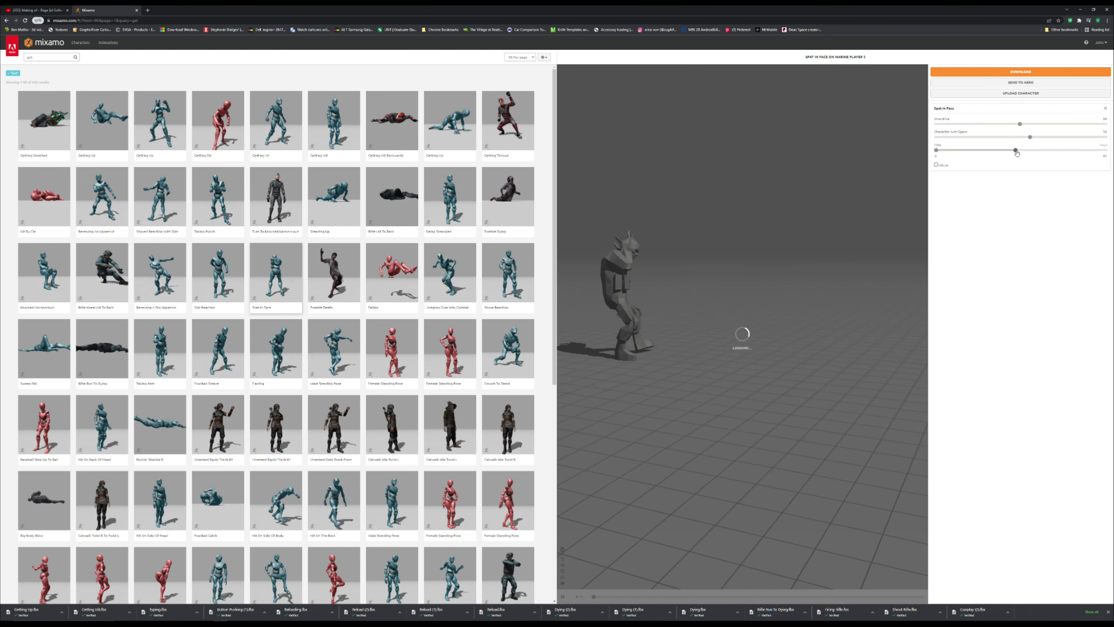
left_click(1104, 152)
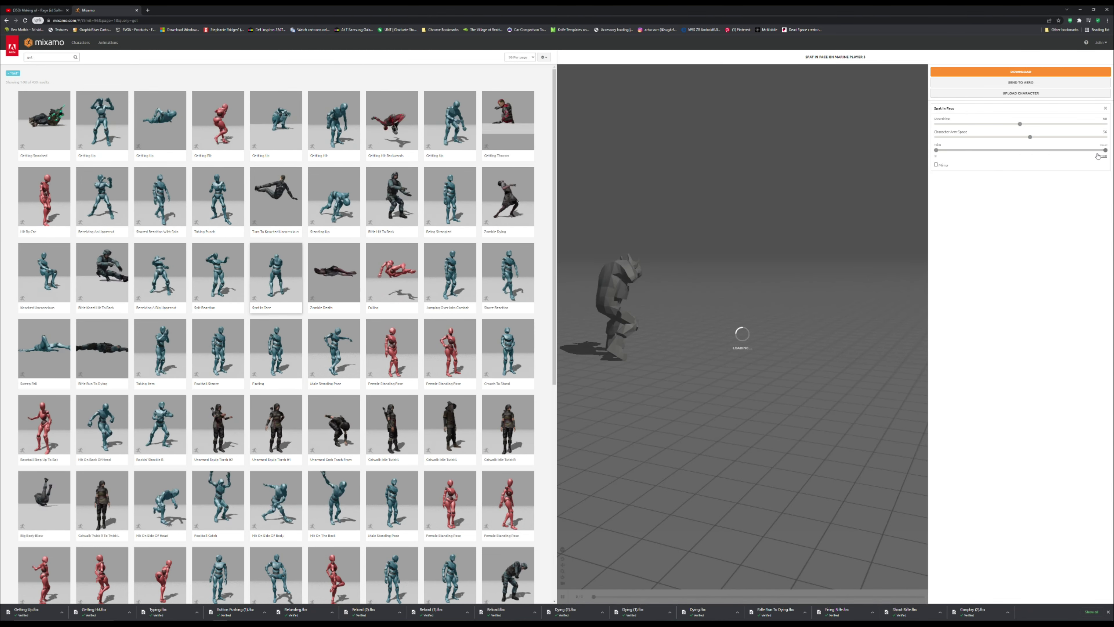
left_click_drag(1106, 152, 1002, 151)
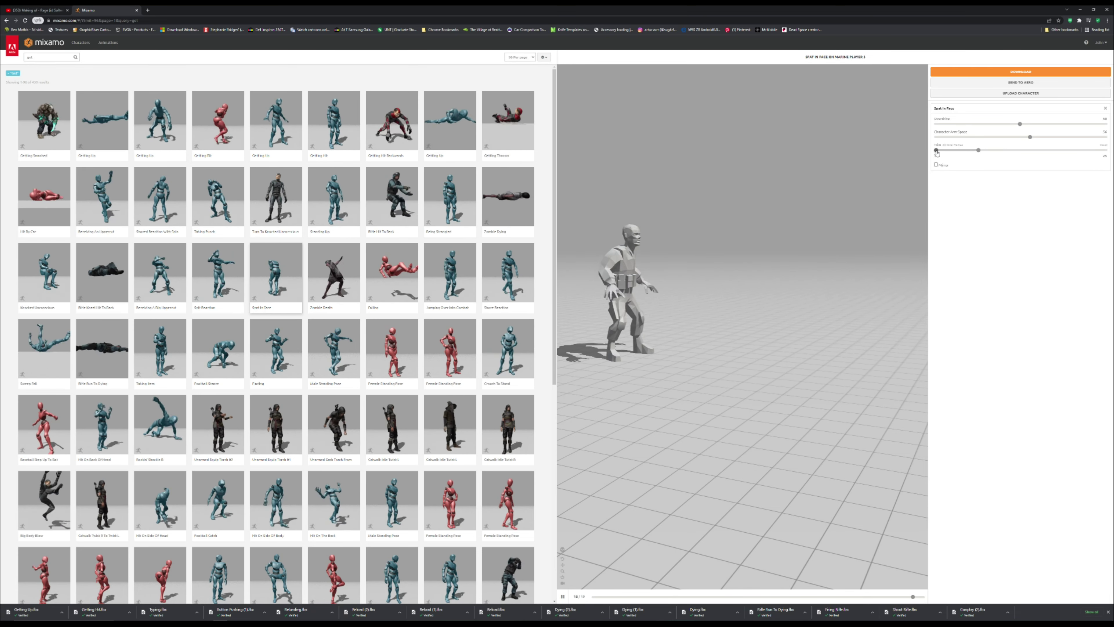
left_click_drag(937, 152, 964, 155)
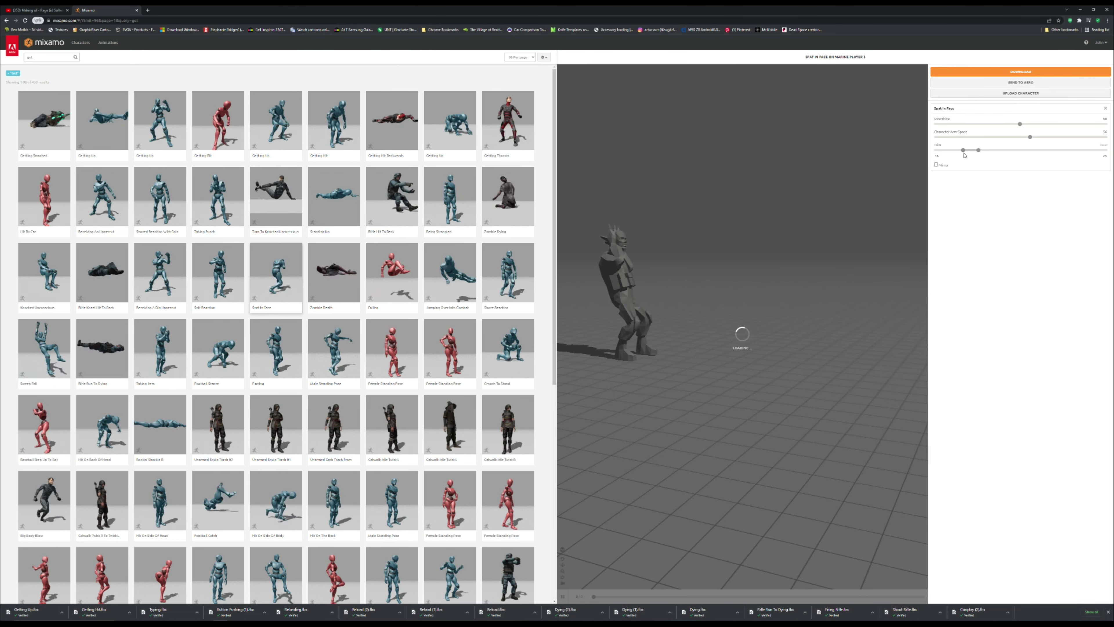
mouse_move(963, 151)
left_mouse_down()
mouse_move(935, 152)
mouse_move(979, 152)
left_mouse_up()
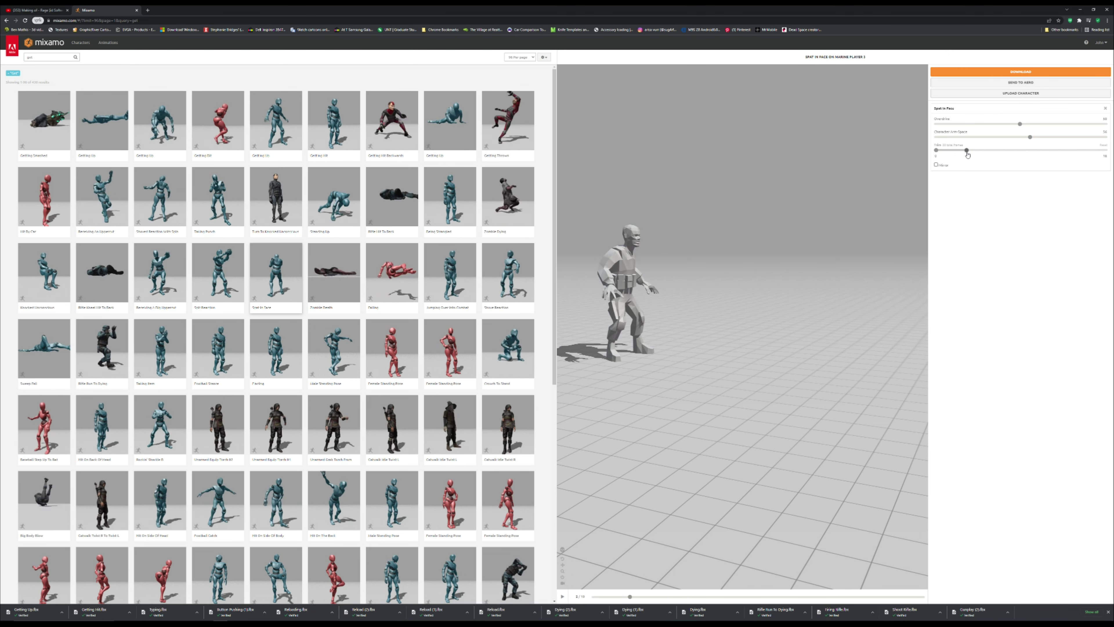
left_click_drag(968, 155, 968, 151)
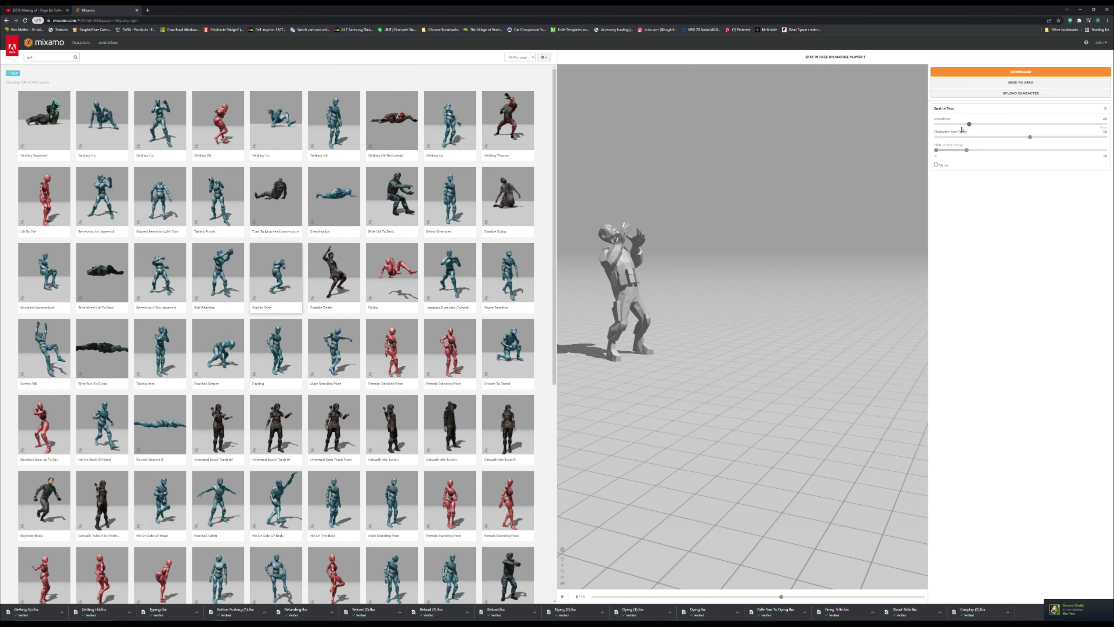
left_click_drag(940, 134, 936, 134)
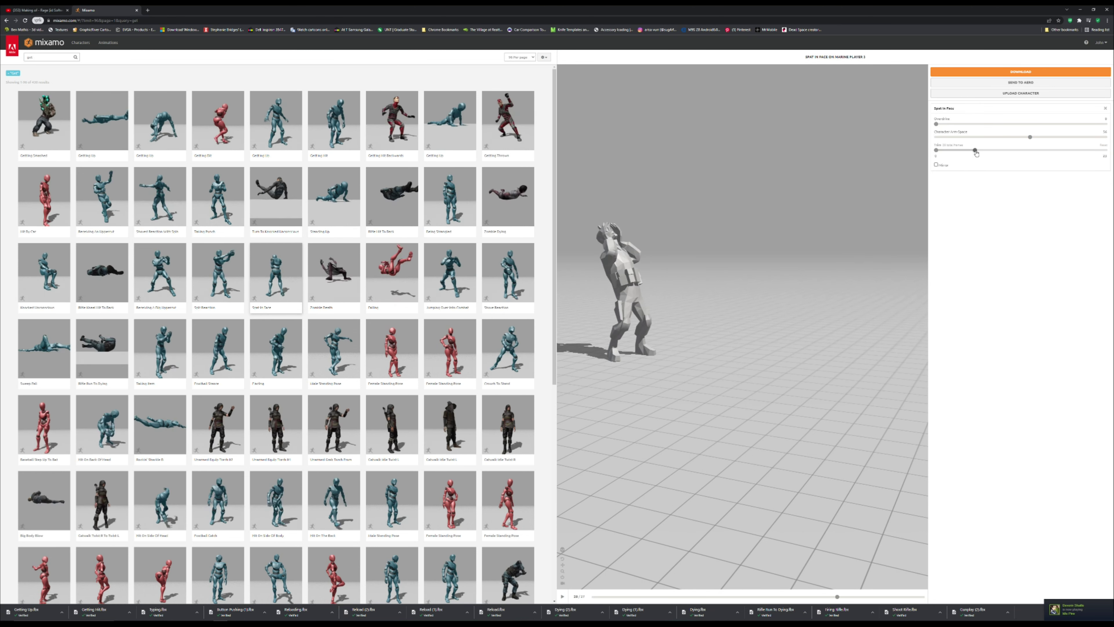
left_click_drag(974, 153, 980, 151)
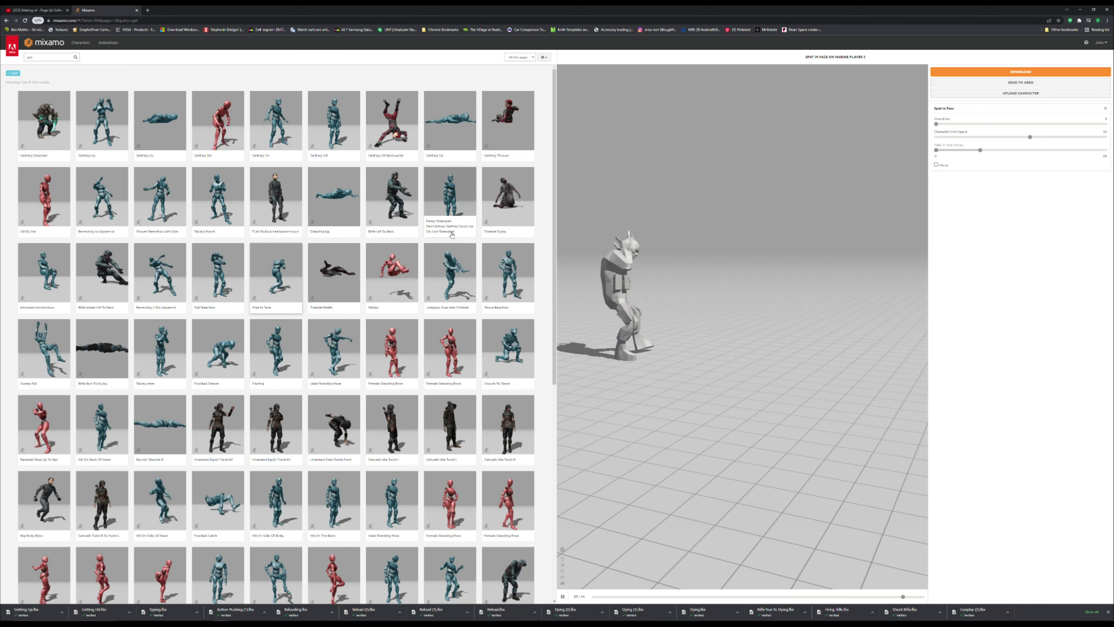
Step: Preview Getting Thrown on the marine, and apply the Zombie Dying animation and download it
left_click(504, 125)
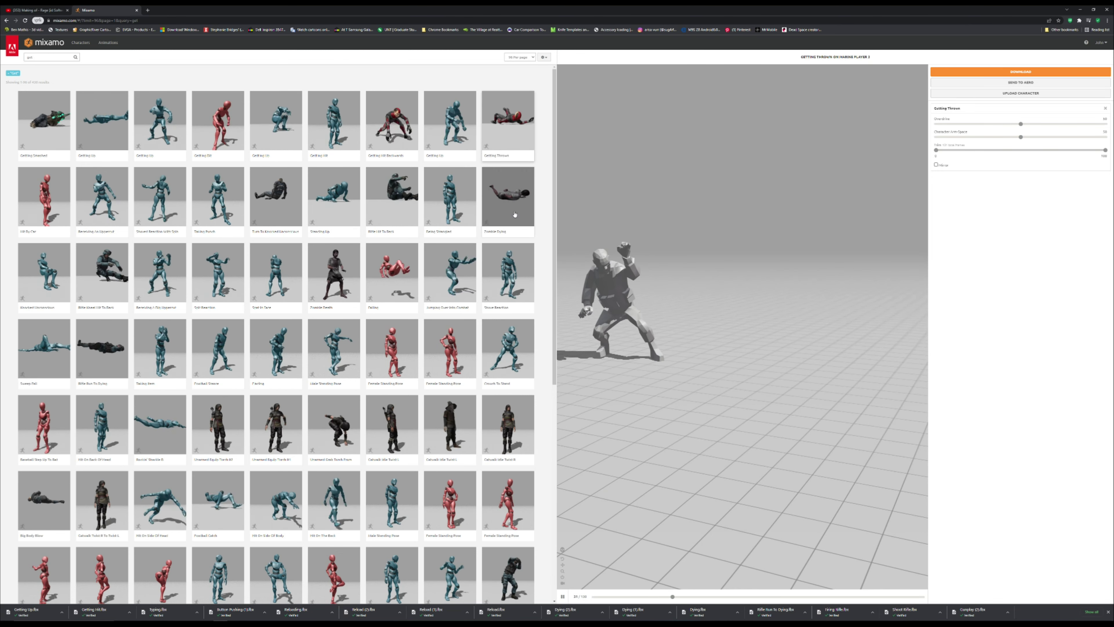
left_click(513, 208)
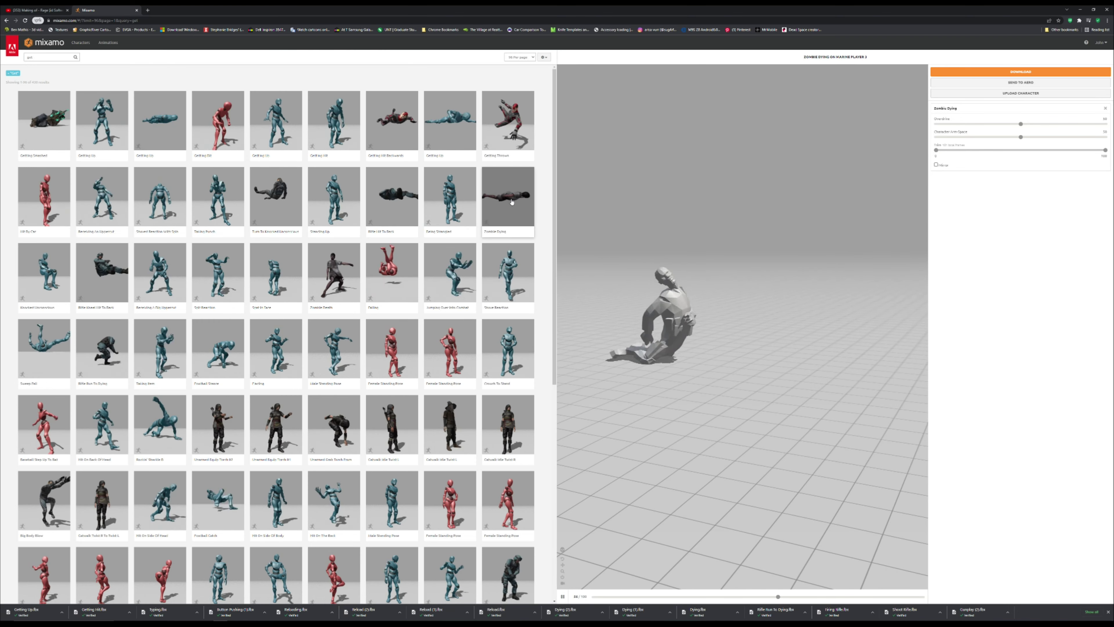
left_click(976, 72)
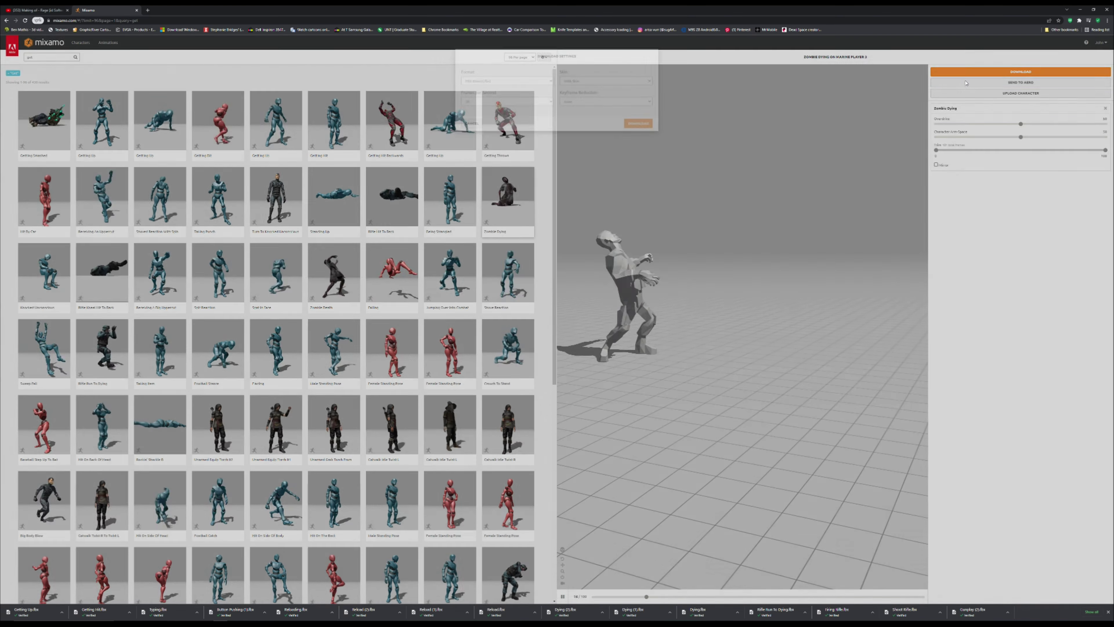
left_click(638, 137)
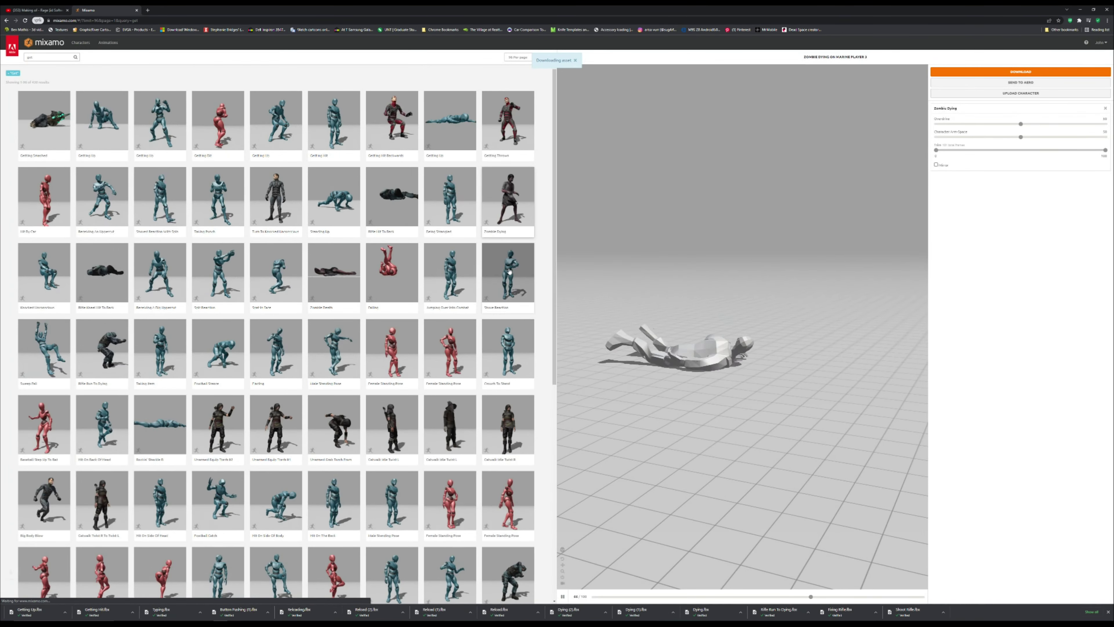
Step: Preview Shove Reaction on the marine, and reapply the Getting Thrown animation and download it
left_click(509, 270)
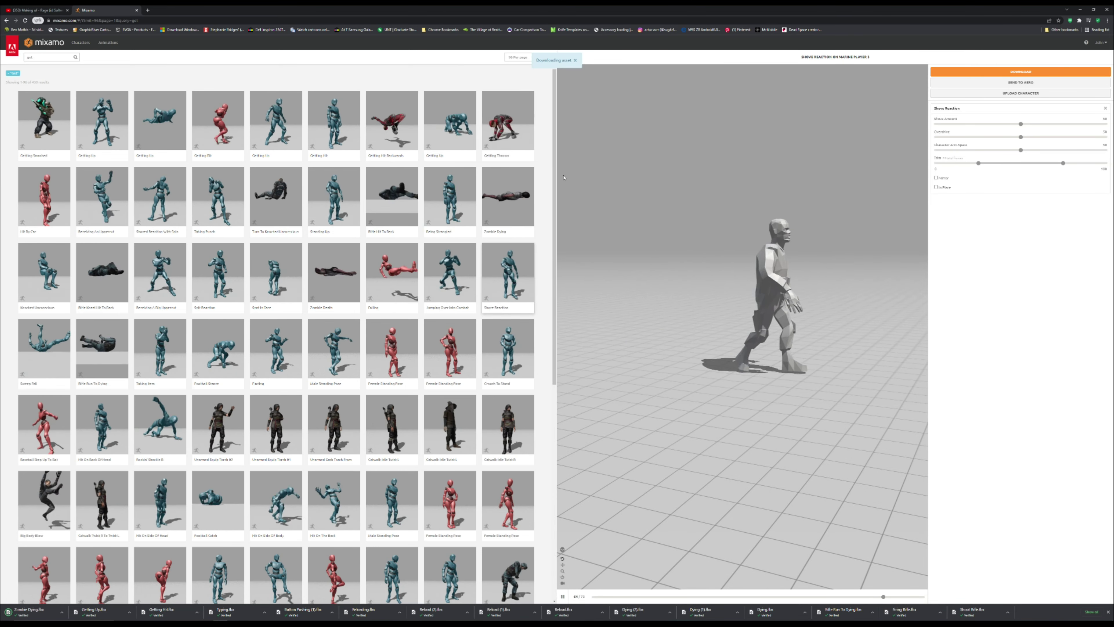
left_click(506, 130)
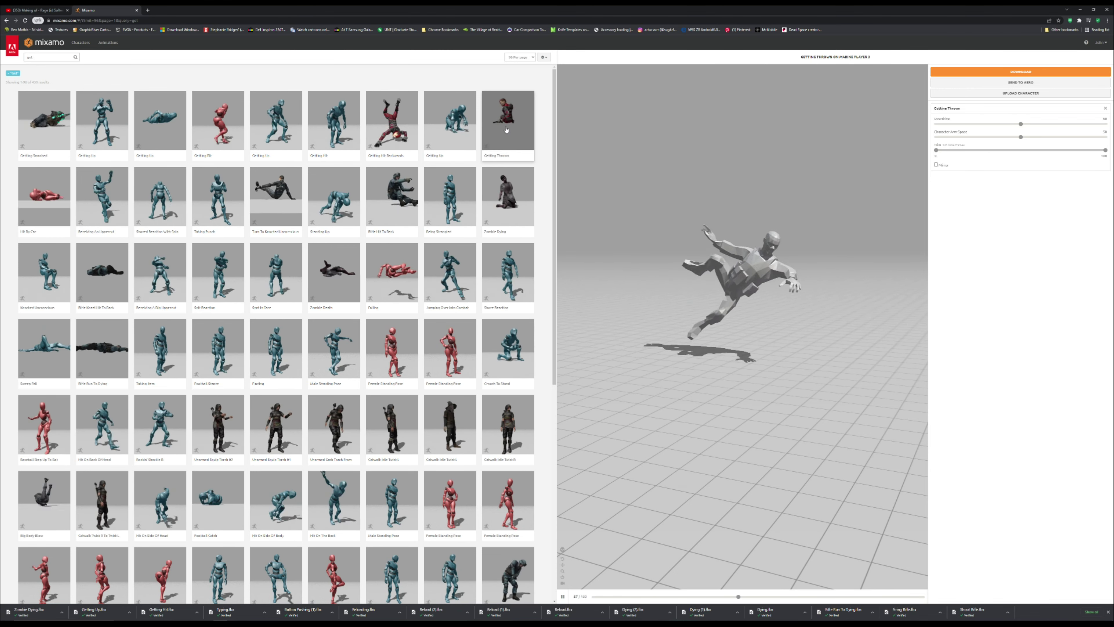
left_click(1021, 72)
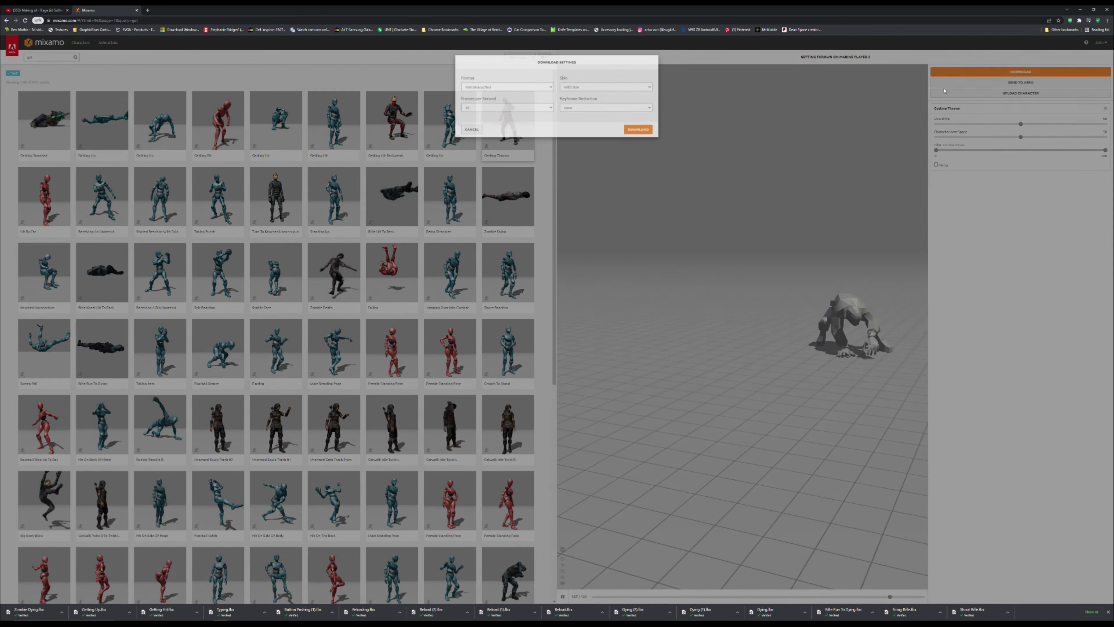
left_click(641, 139)
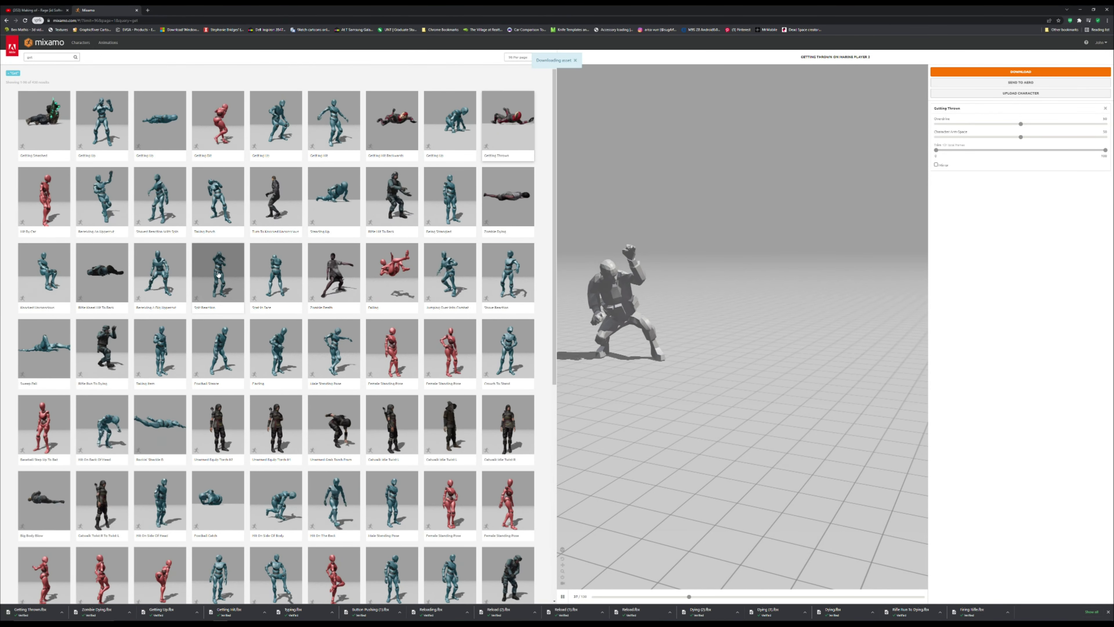
Step: Preview Spit Reaction and Spat In Face on the marine, settling on the Spit Reaction animation
left_click(218, 275)
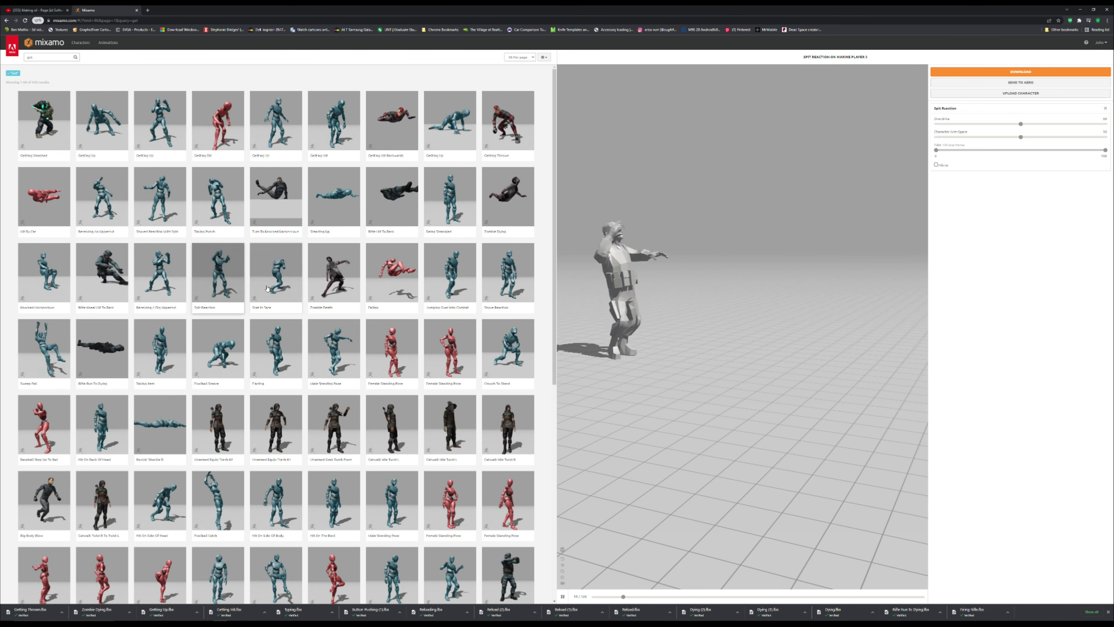
left_click(276, 272)
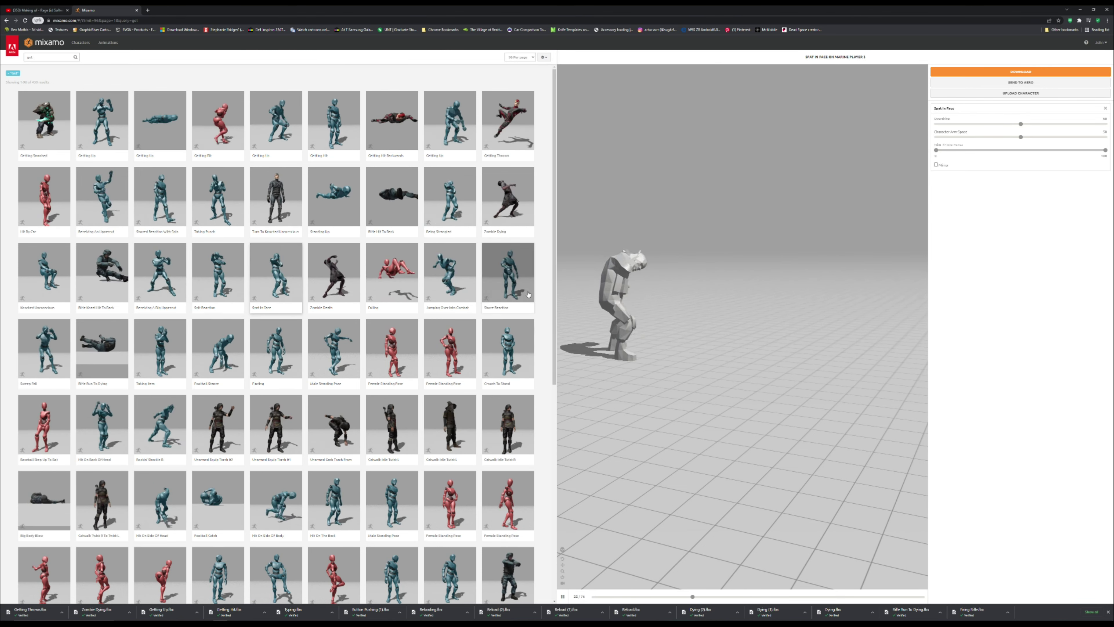
left_click(212, 269)
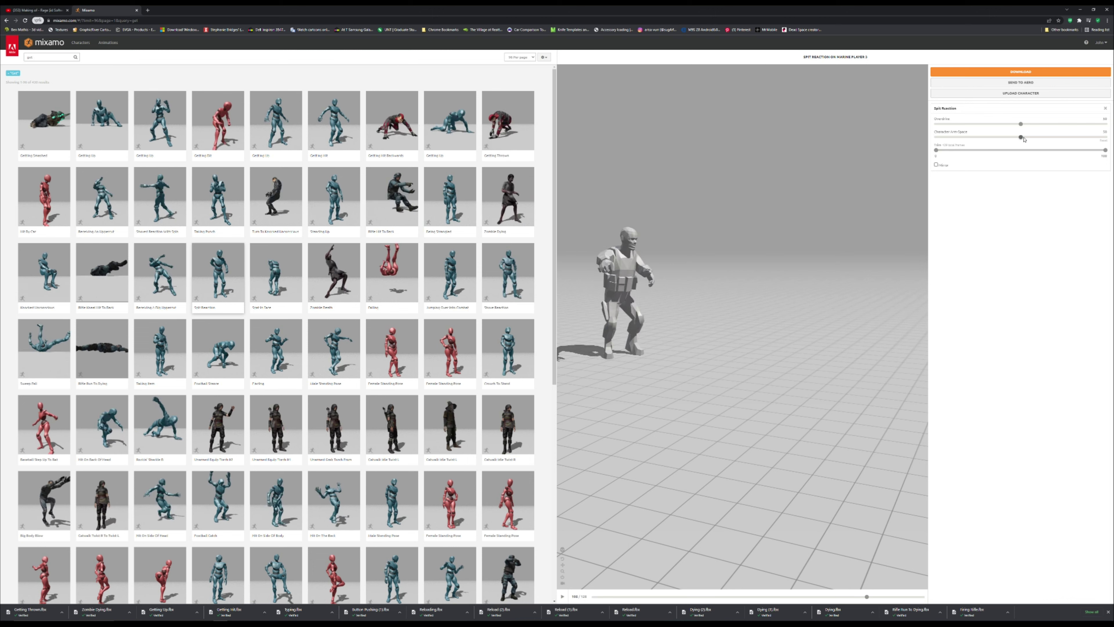
Step: Try different Character Arm-Space values on Spit Reaction, leave it at about a third of the range, and download the animation
left_click_drag(1066, 137, 1068, 137)
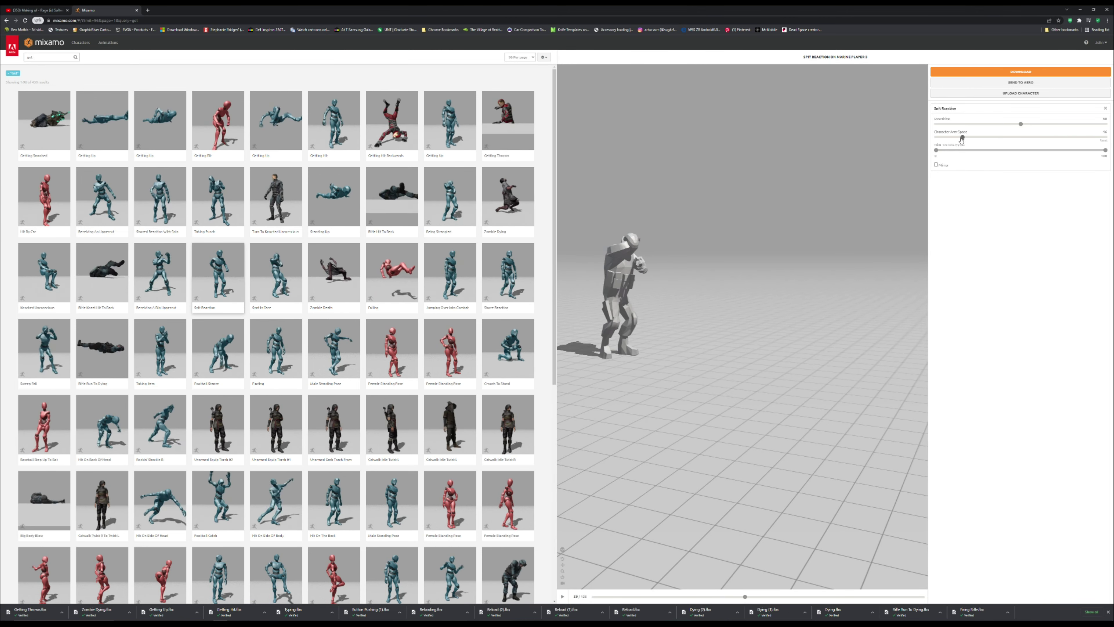
left_click_drag(917, 141, 918, 141)
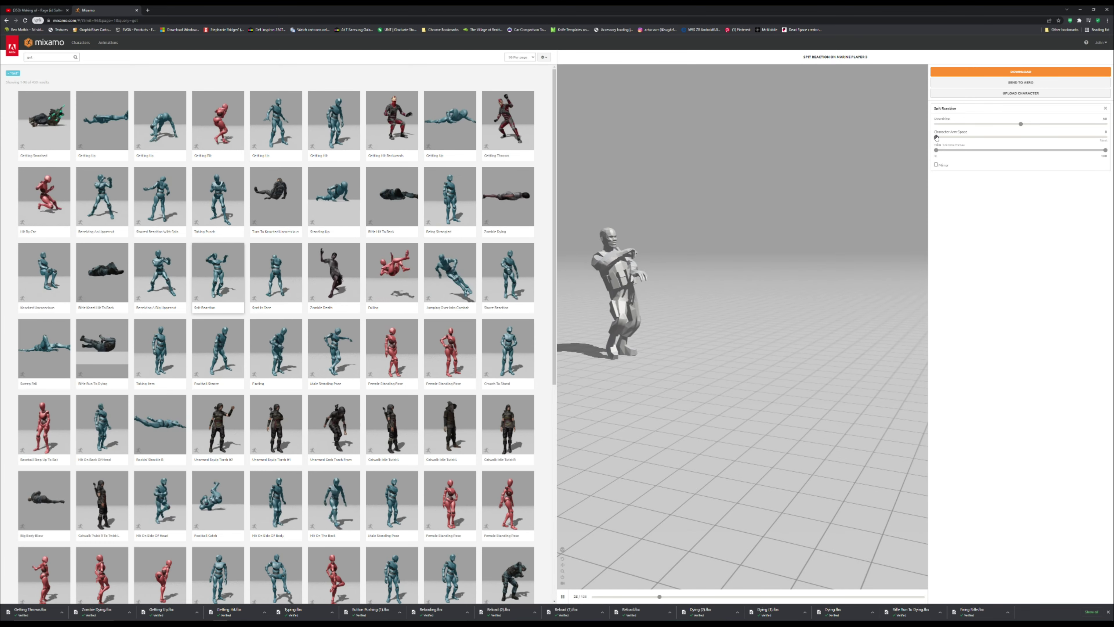
left_click_drag(937, 137, 959, 141)
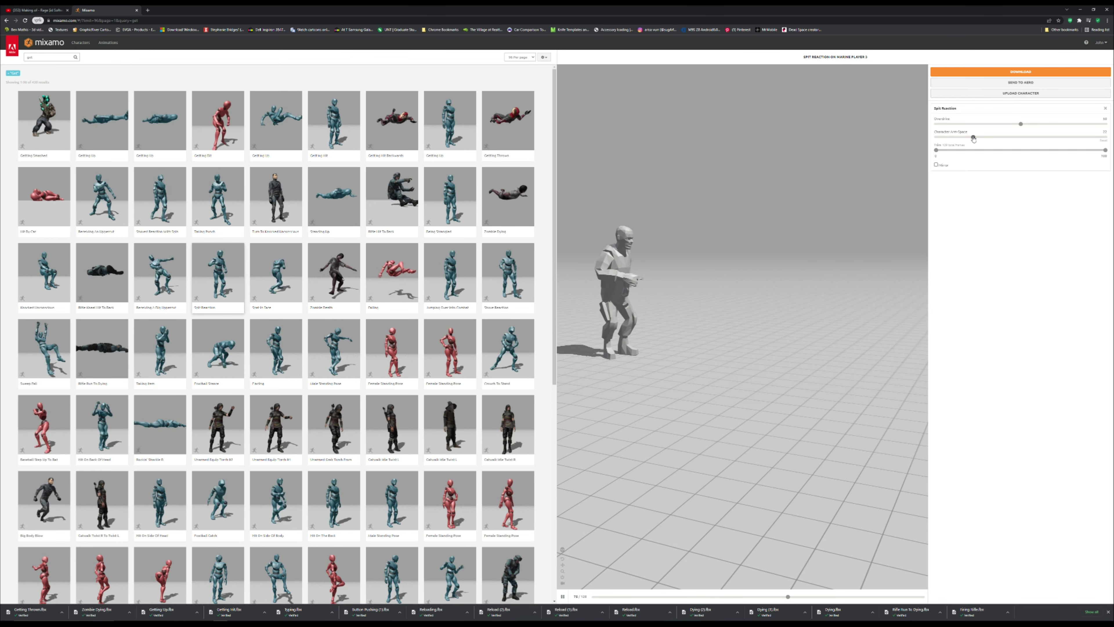
left_click_drag(973, 139, 991, 141)
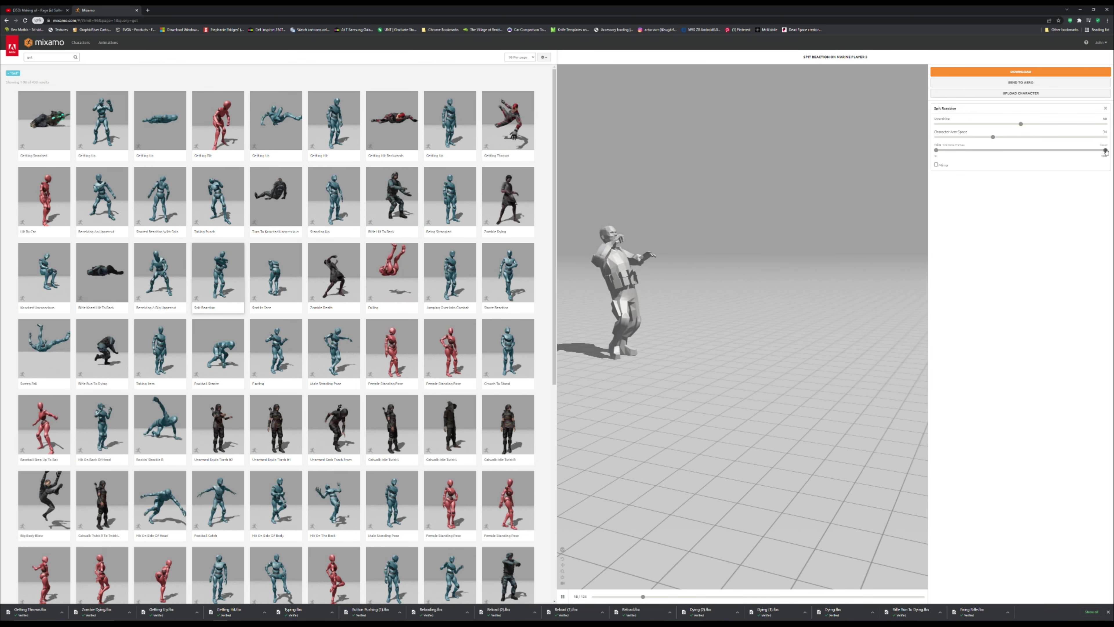
left_click(1014, 72)
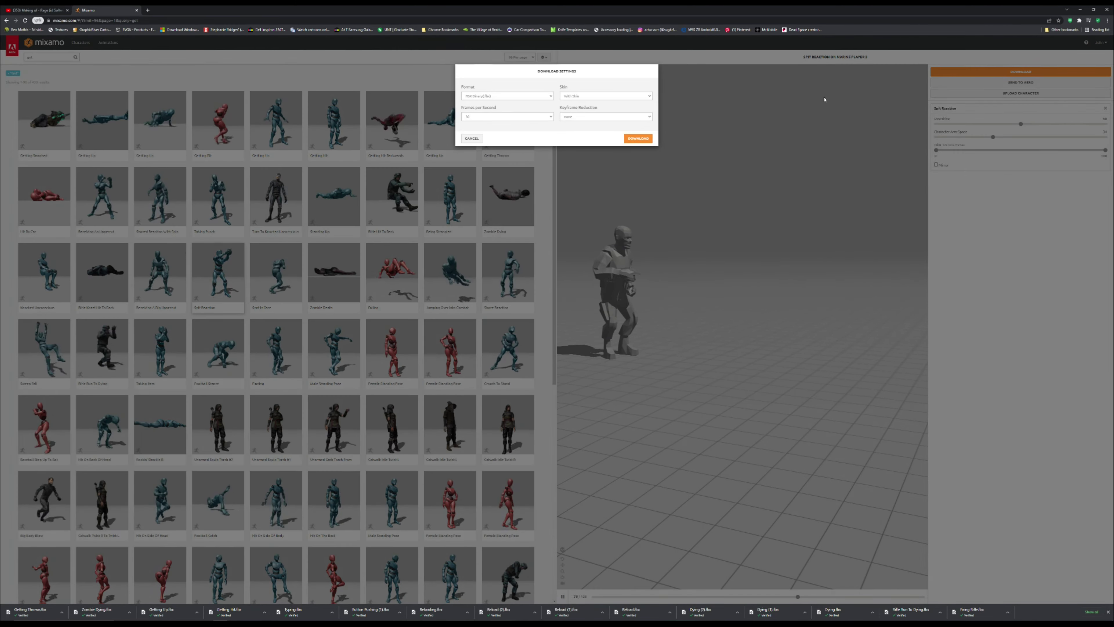
left_click(638, 138)
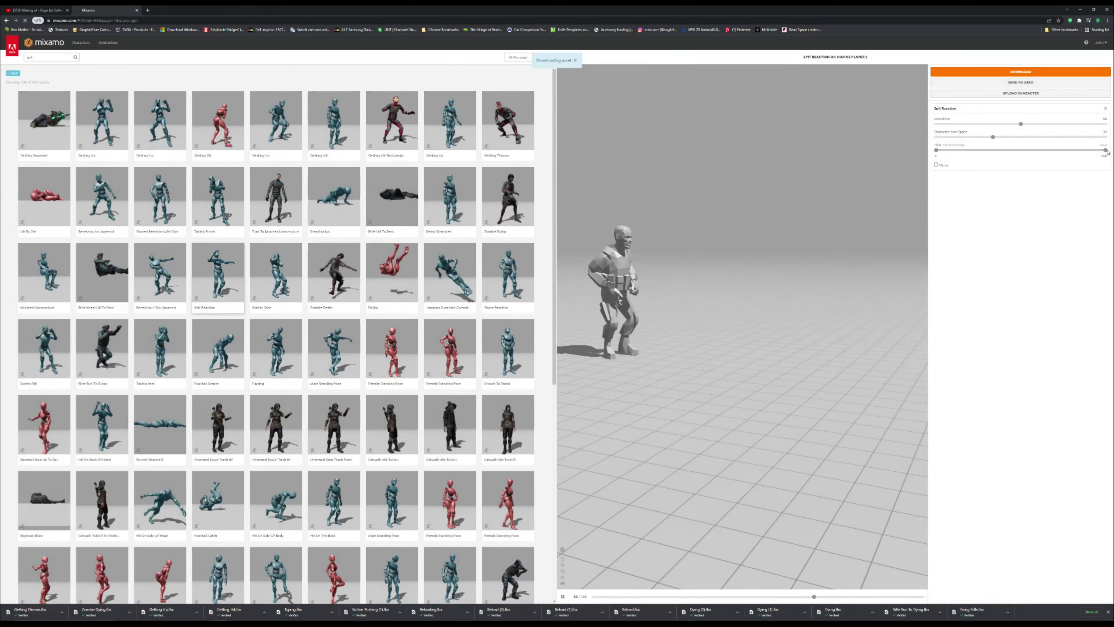
Step: Trim the end of the Spit Reaction animation to about 60 percent of its length and download the shortened version
left_click_drag(1106, 150, 1026, 150)
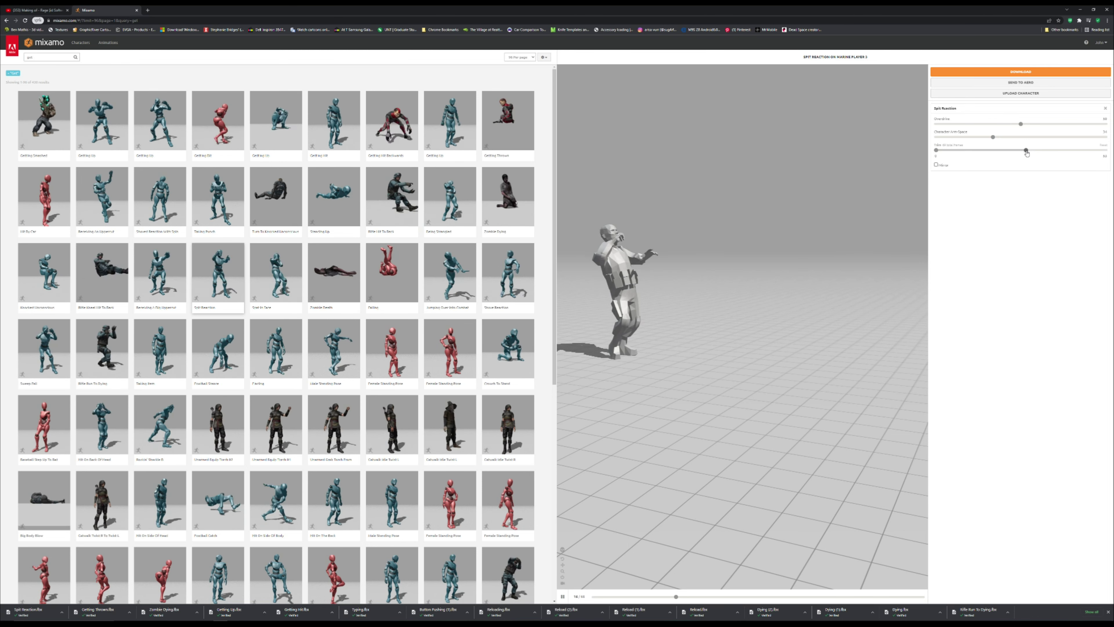
left_click_drag(1027, 152, 1039, 154)
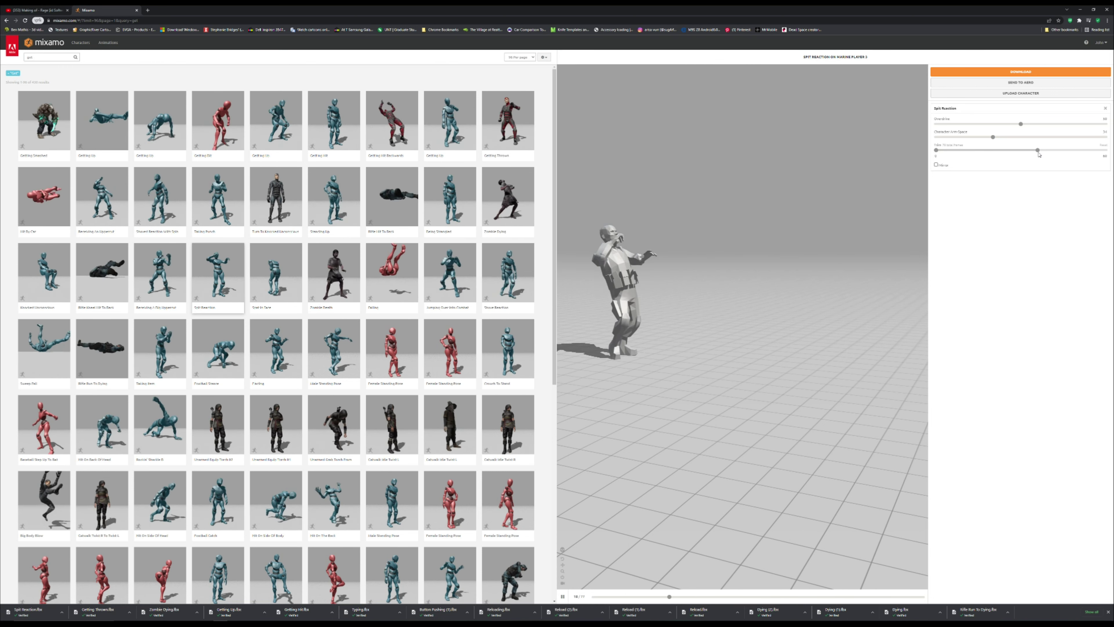
left_click_drag(1042, 153, 1055, 154)
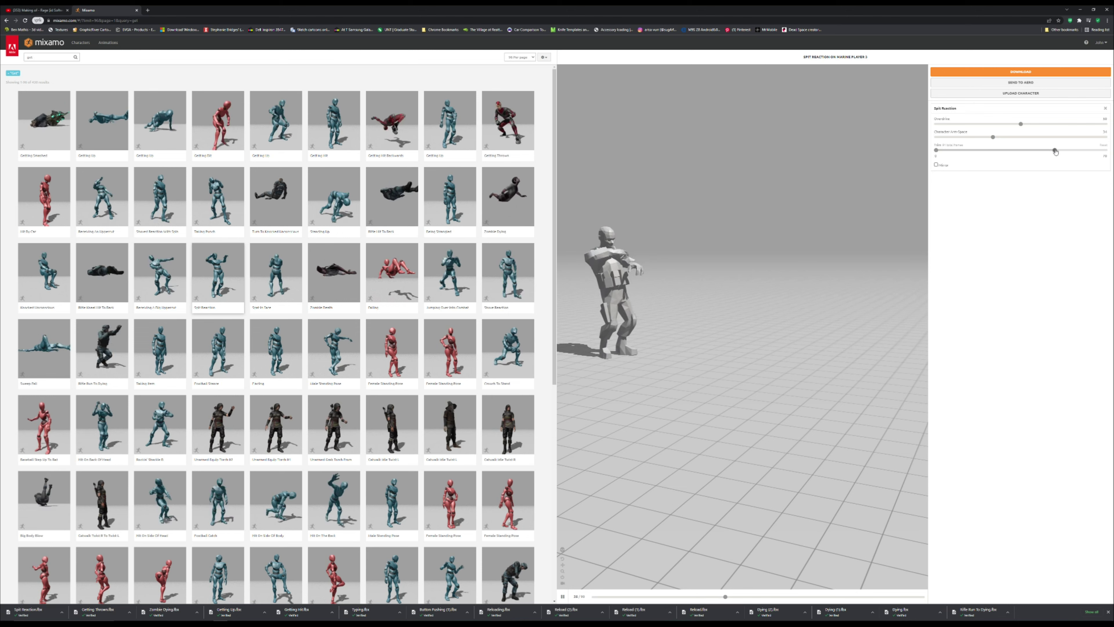
left_click_drag(1053, 152, 1038, 150)
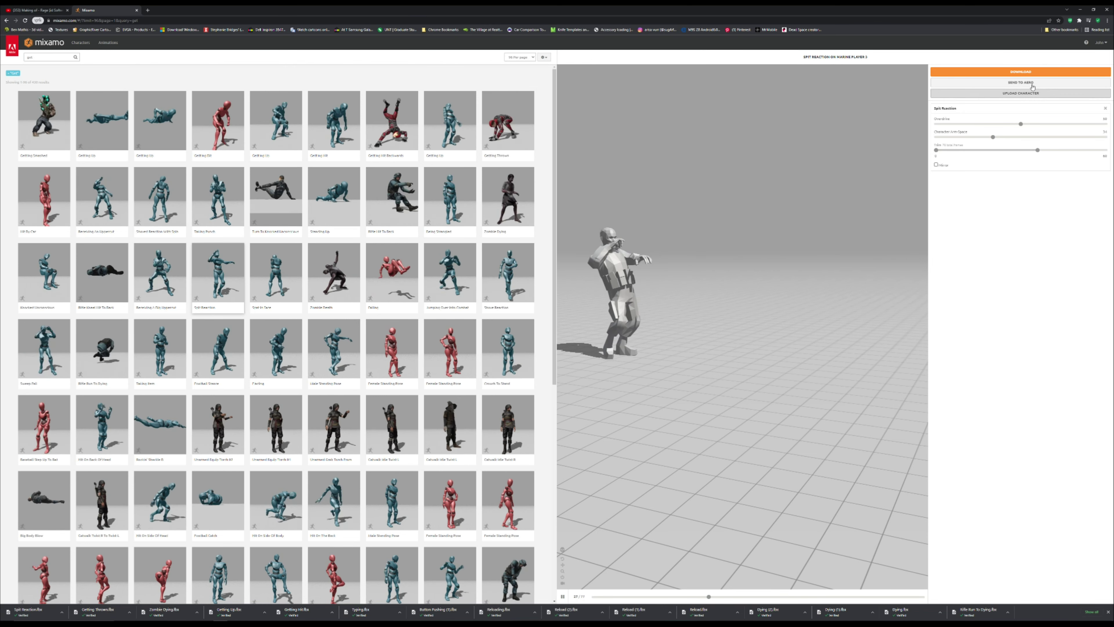
left_click(1020, 72)
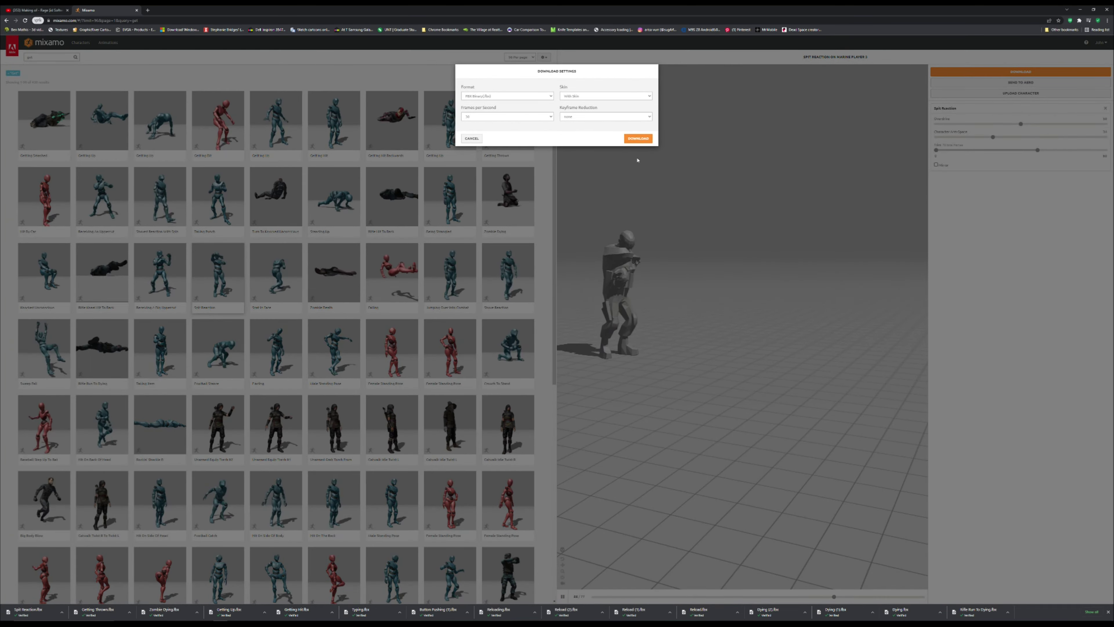
left_click(639, 139)
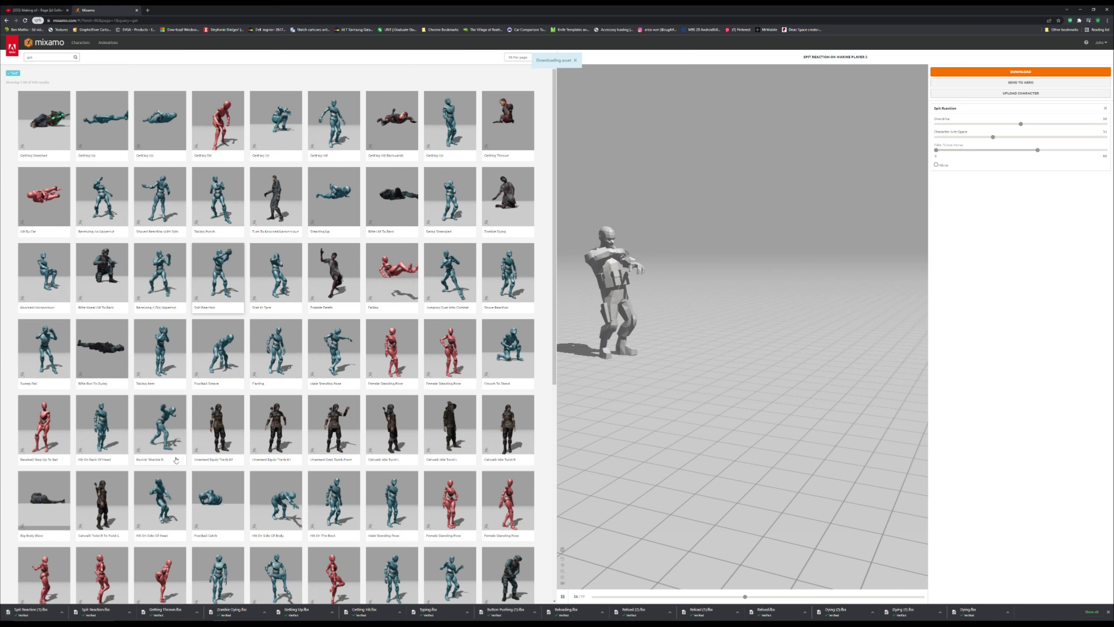
Step: Apply the Left Turn animation near the end of the results to the marine and download it
scroll(182, 461, "down", 3)
scroll(182, 461, "down", 3)
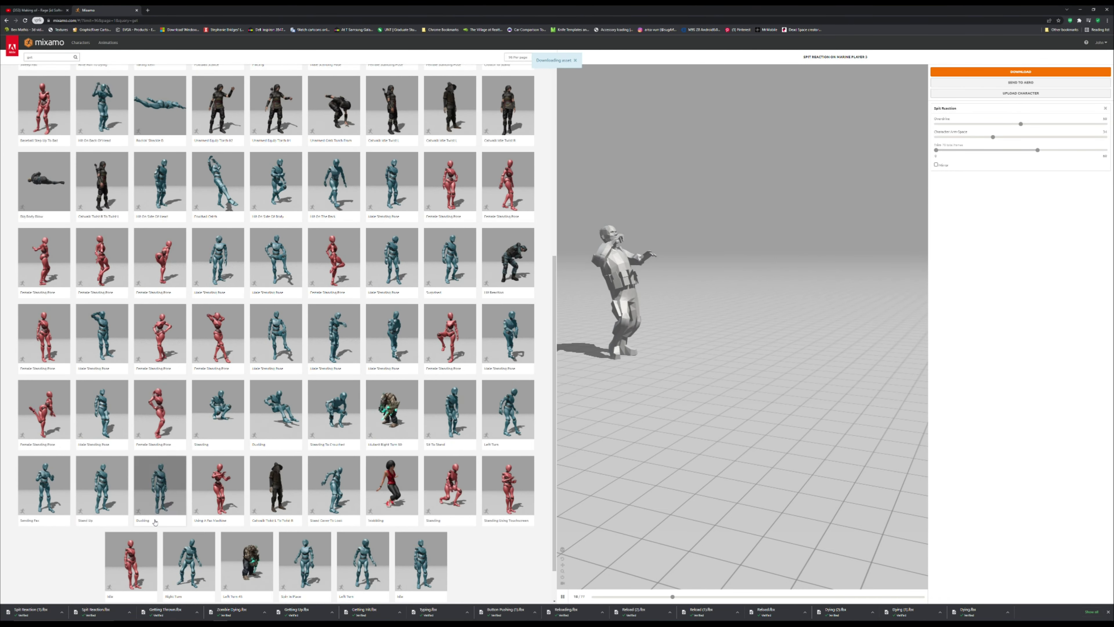
scroll(163, 523, "down", 2)
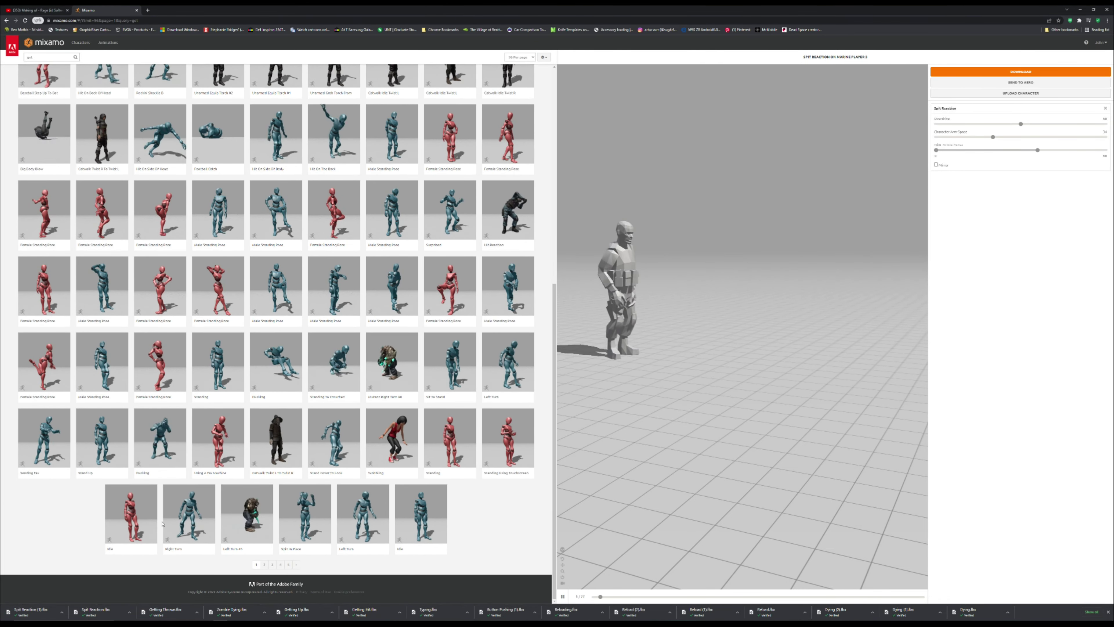
left_click(372, 509)
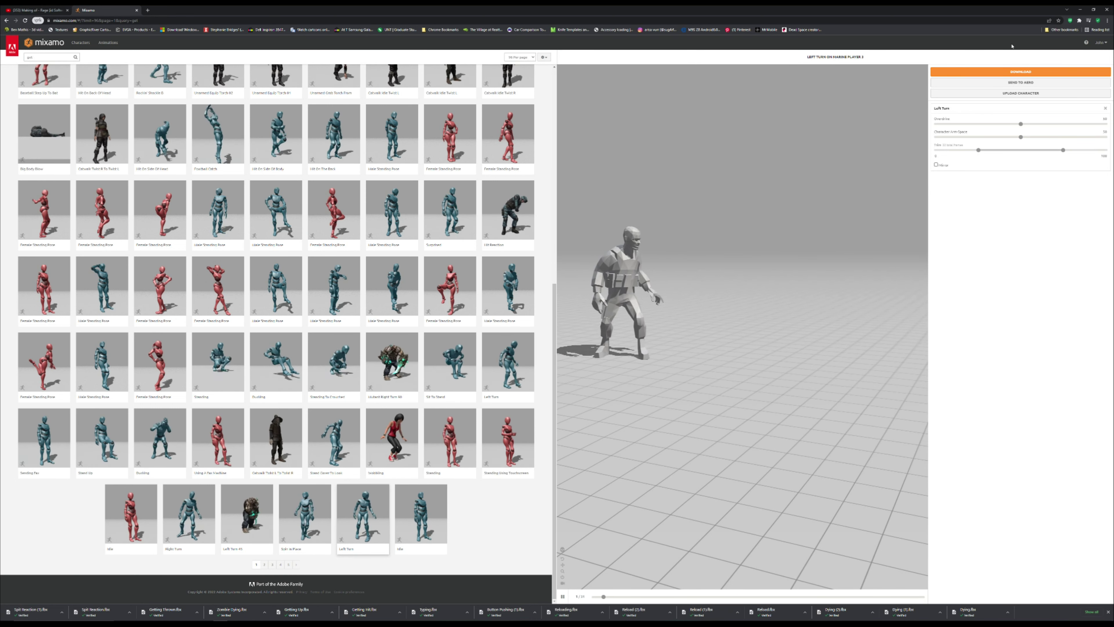
left_click(1005, 73)
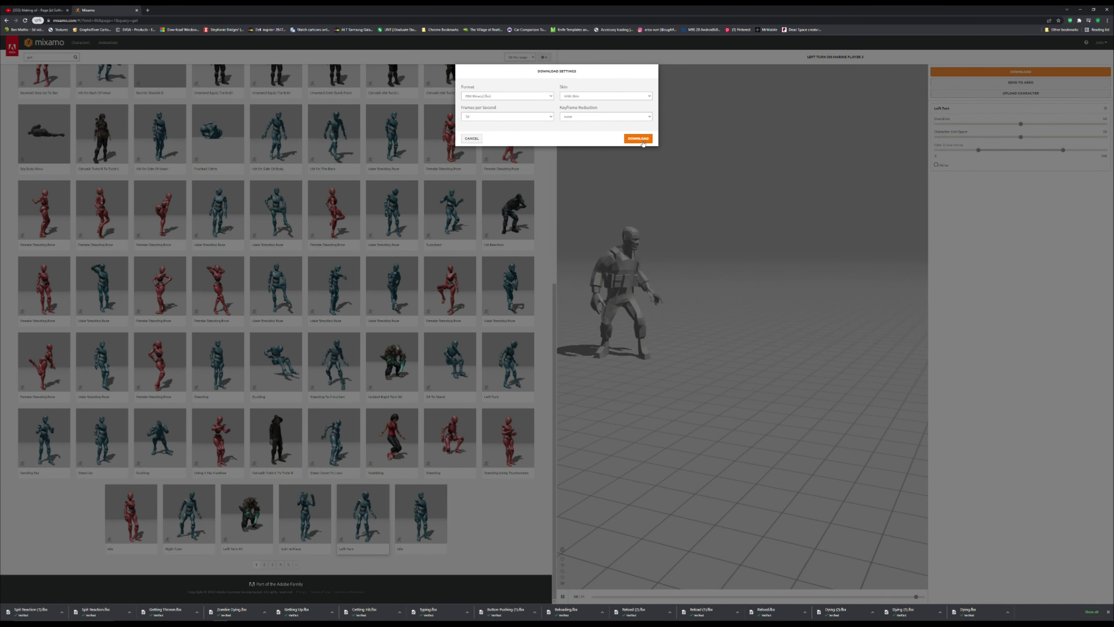
left_click(641, 139)
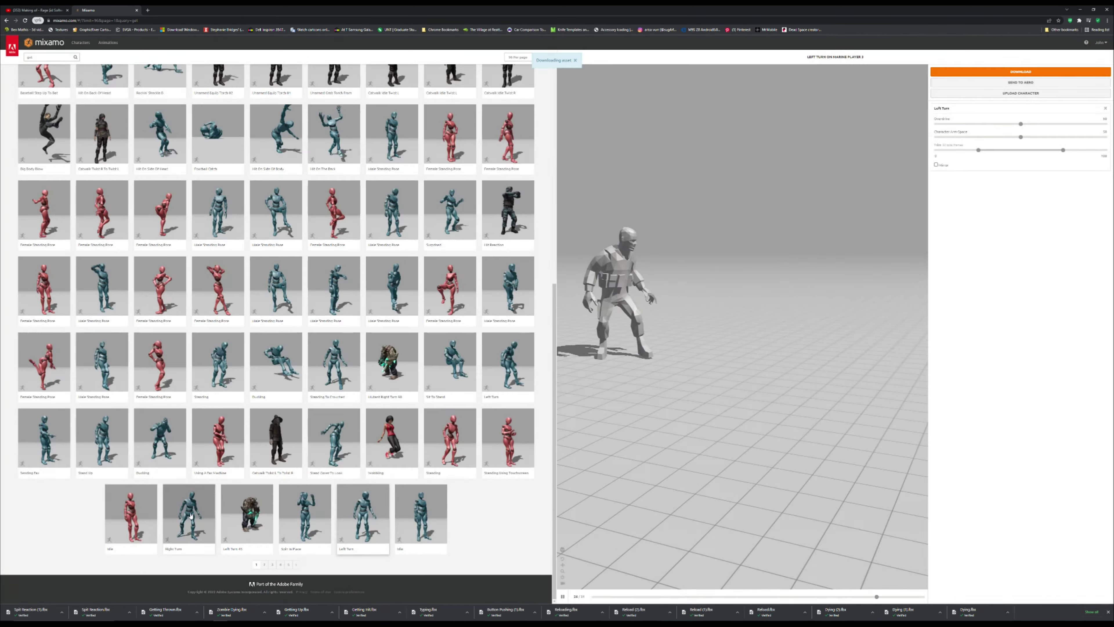
Step: Apply the Right Turn animation to the marine and download it
left_click(207, 510)
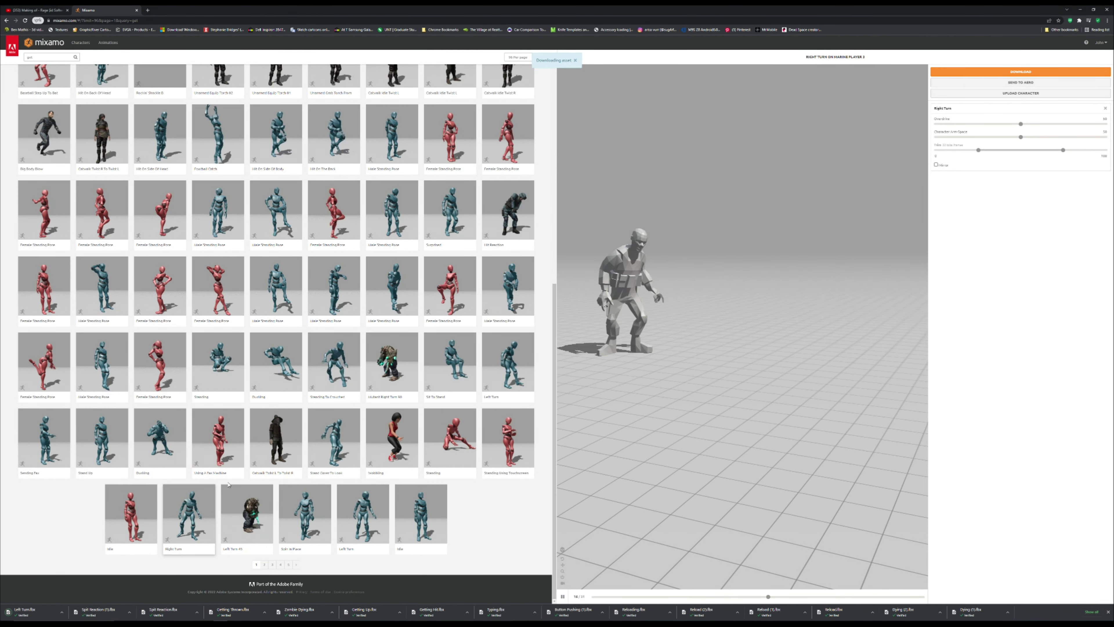
left_click(996, 76)
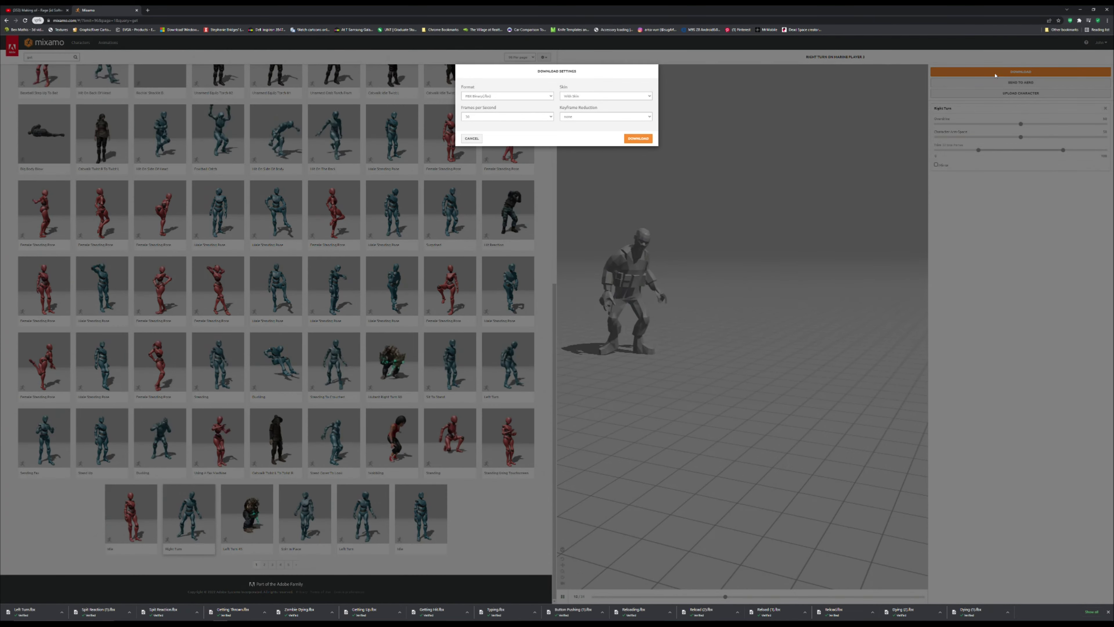
left_click(639, 138)
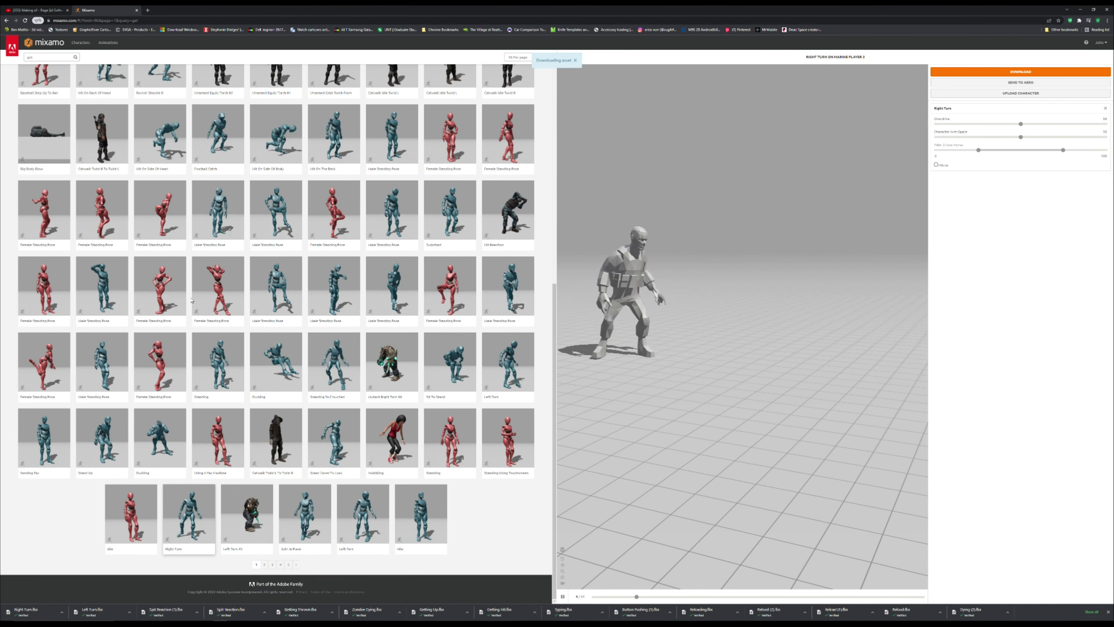
Step: Apply the Big Body Blow animation to the marine and download it, and choose the Hit Reaction animation
left_click(44, 134)
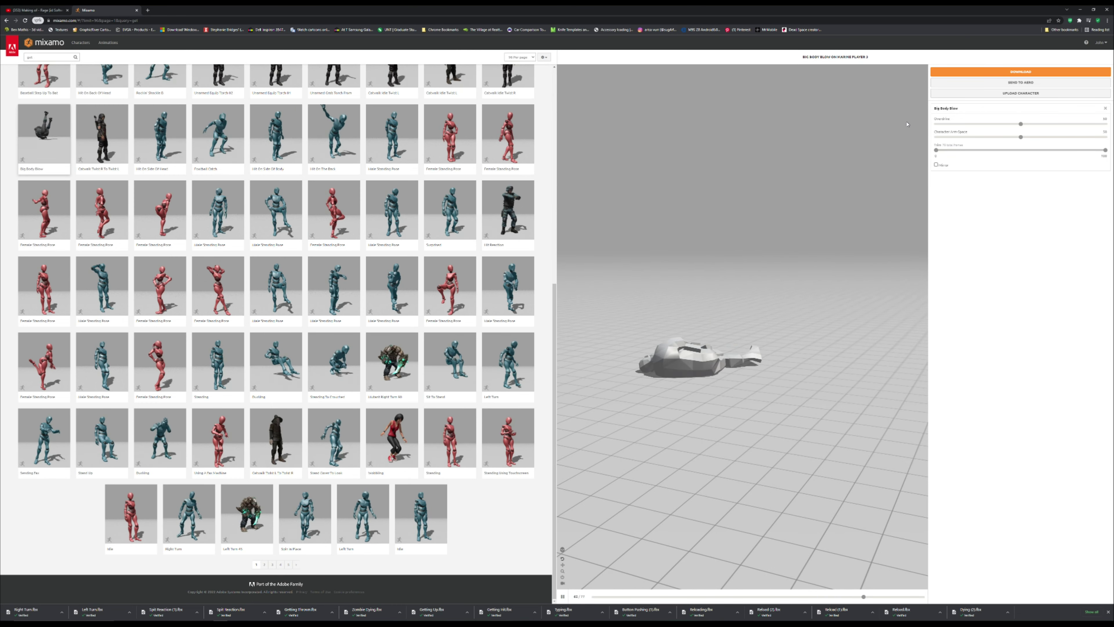
left_click(989, 73)
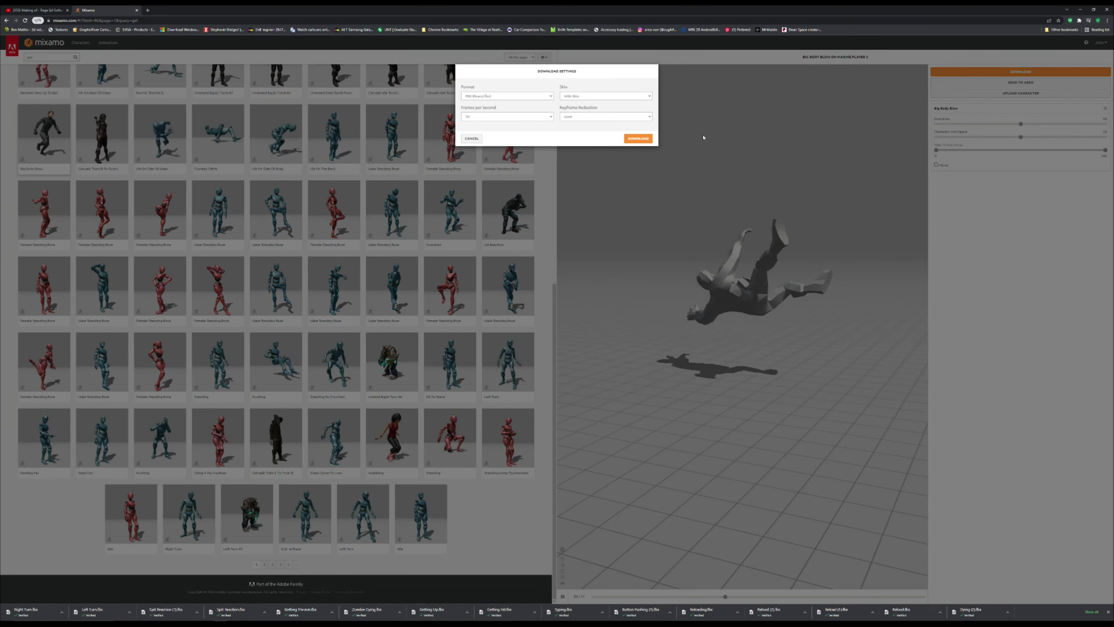
left_click(644, 139)
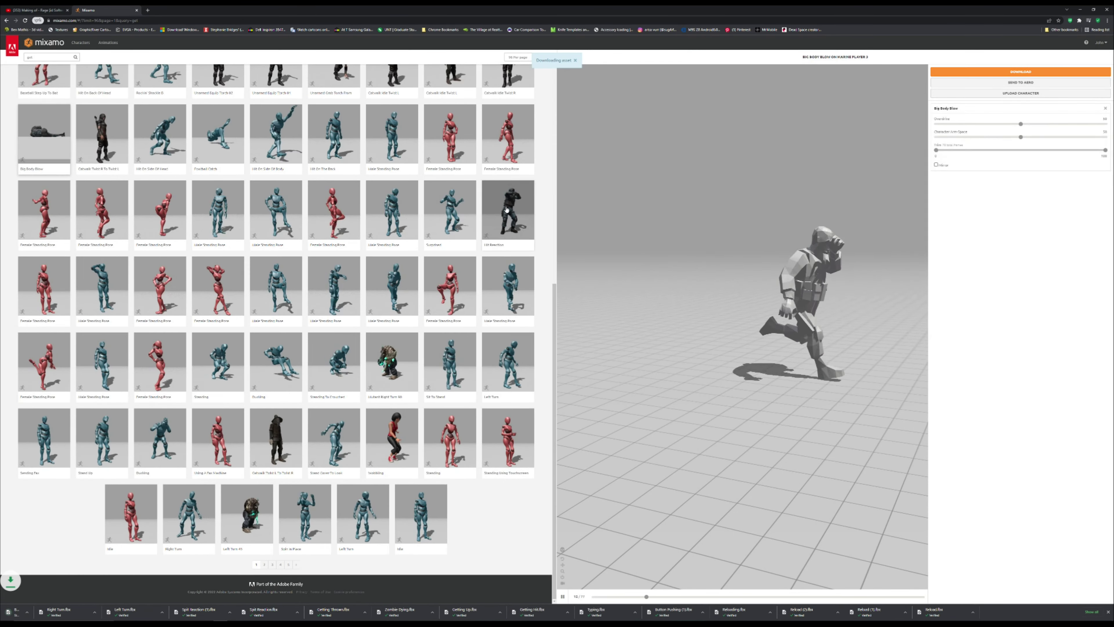
left_click(507, 209)
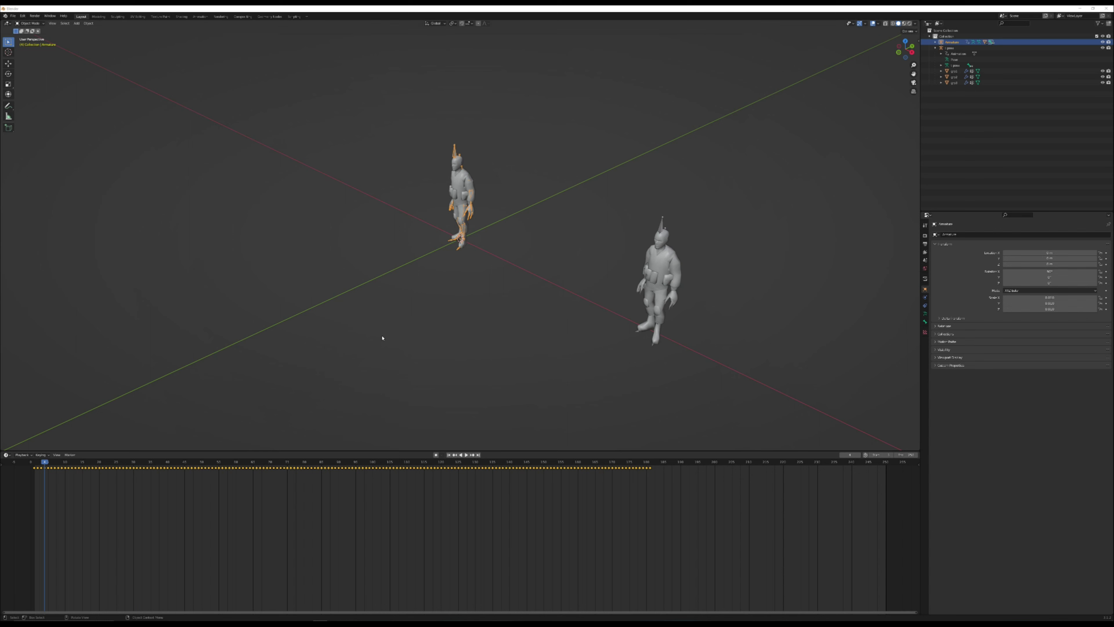
Step: Switch to Blender, select the armature of the marine standing away from the origin, and select its first two keyframes
scroll(644, 258, "down", 3)
scroll(646, 261, "up", 3)
left_click(672, 310)
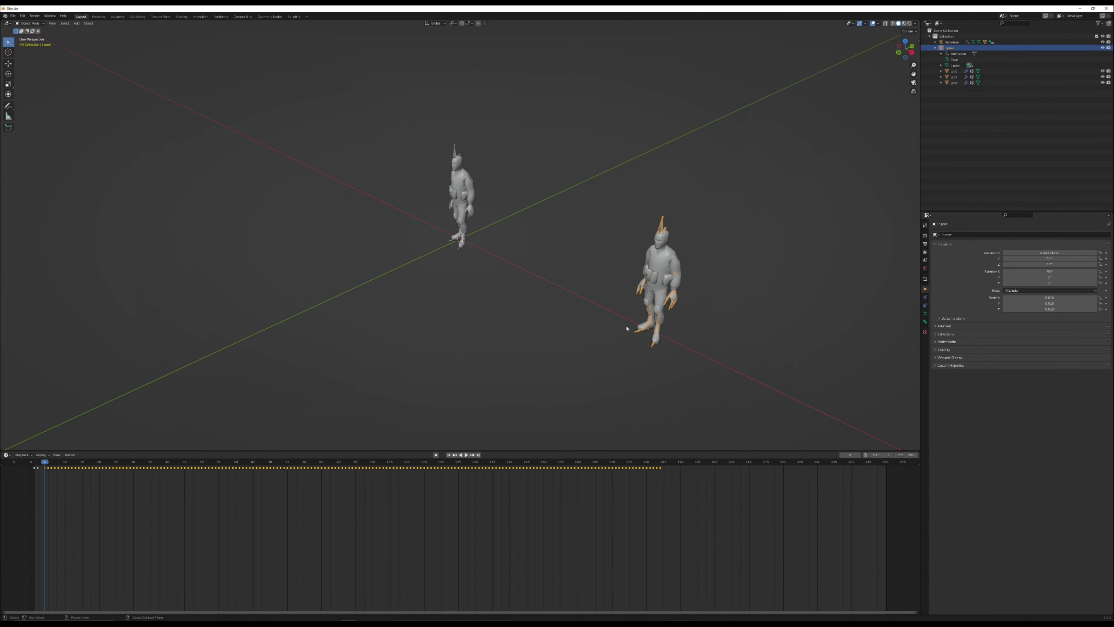
scroll(62, 475, "up", 13)
middle_click_drag(94, 487, 592, 537)
middle_click_drag(228, 522, 380, 513)
scroll(263, 501, "up", 5)
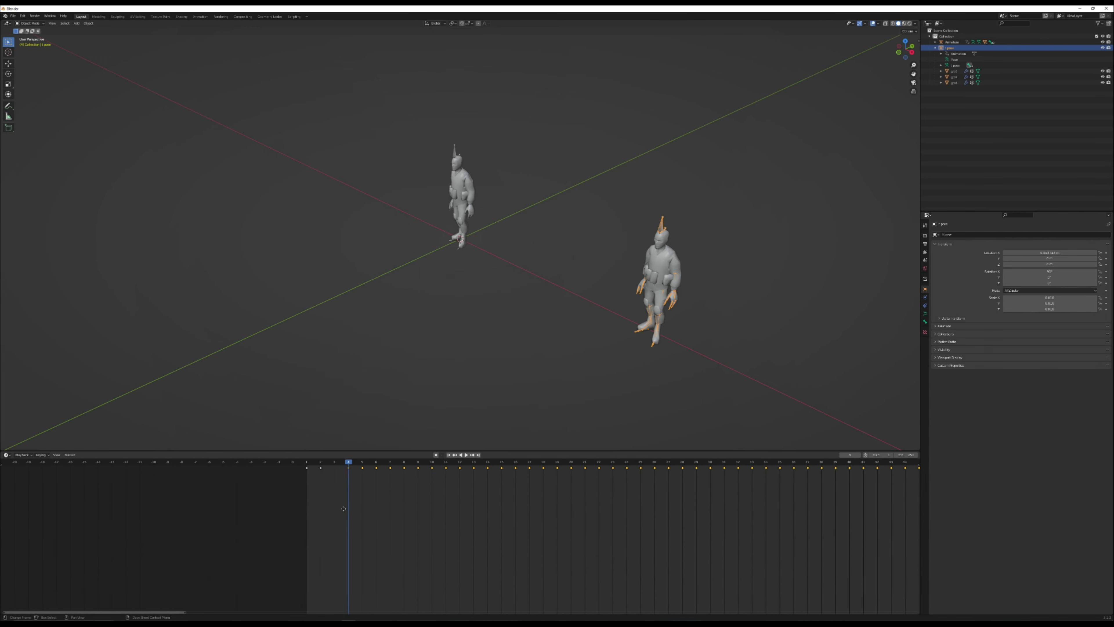
scroll(342, 508, "up", 2)
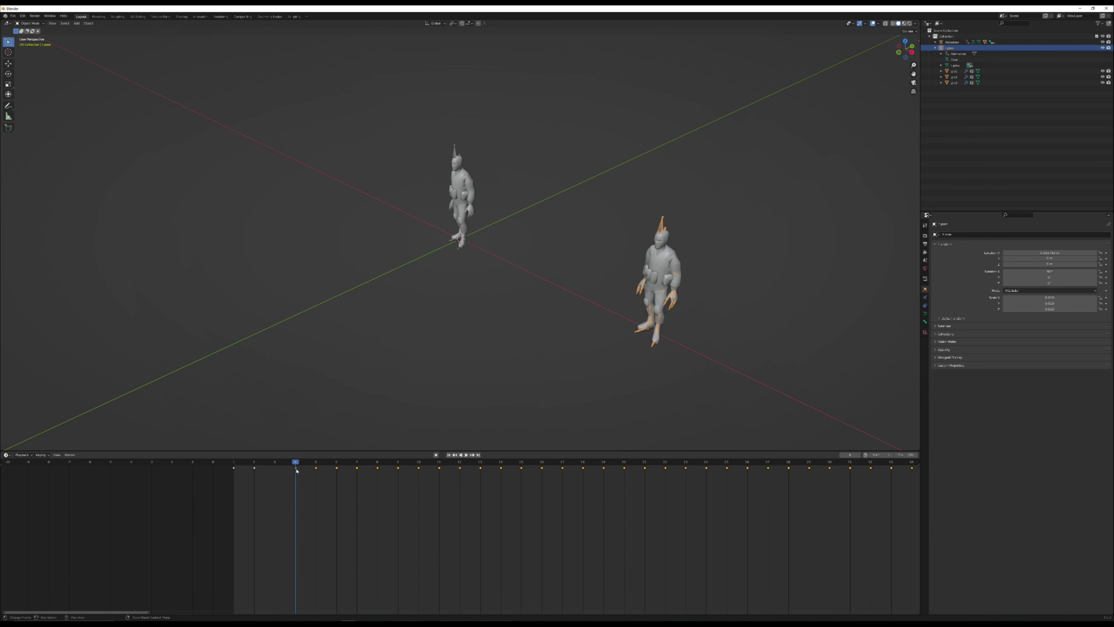
left_click_drag(255, 468, 239, 475)
Step: Scrub through the first frames and play the marine's animation to check it across the timeline
left_click_drag(299, 463, 456, 498)
scroll(444, 523, "down", 8)
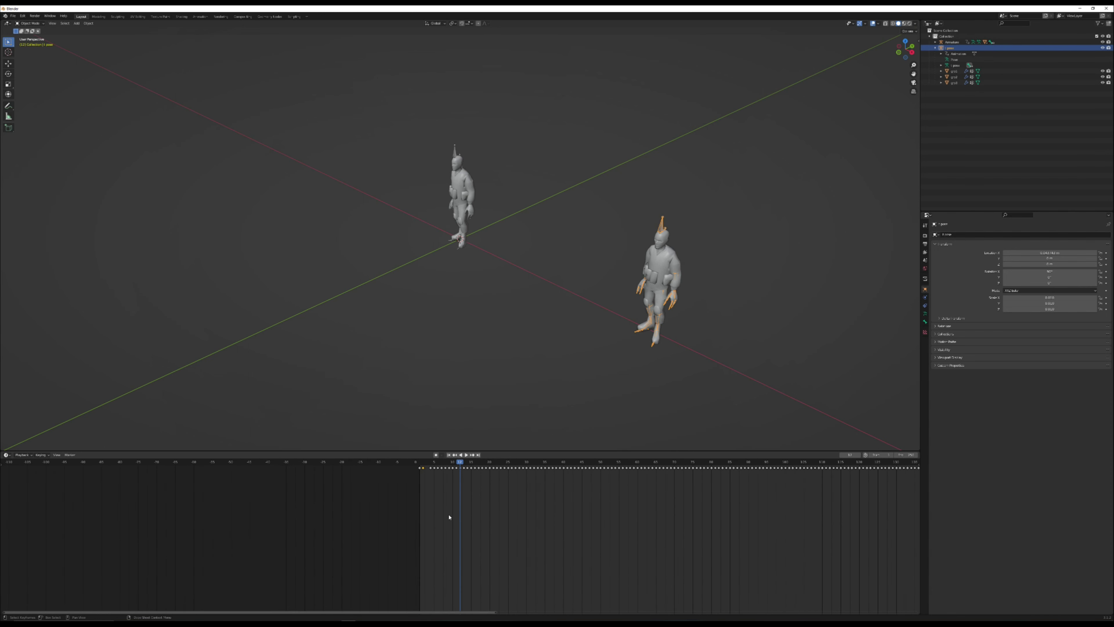
left_click(467, 457)
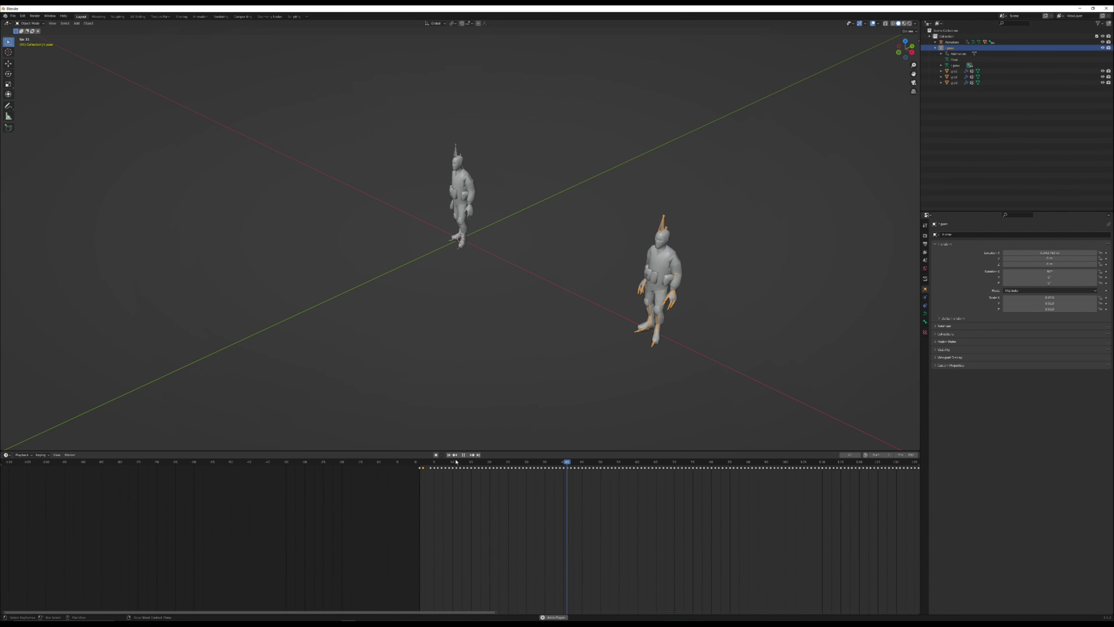
scroll(627, 510, "down", 5)
scroll(627, 504, "down", 1)
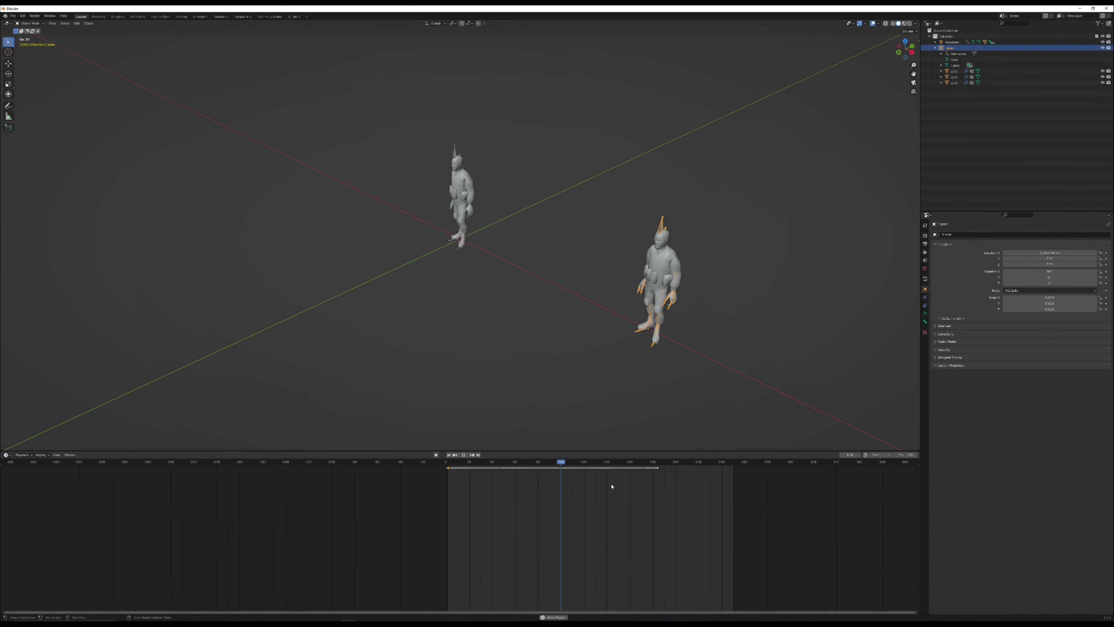
key("space")
middle_click_drag(583, 526, 442, 518)
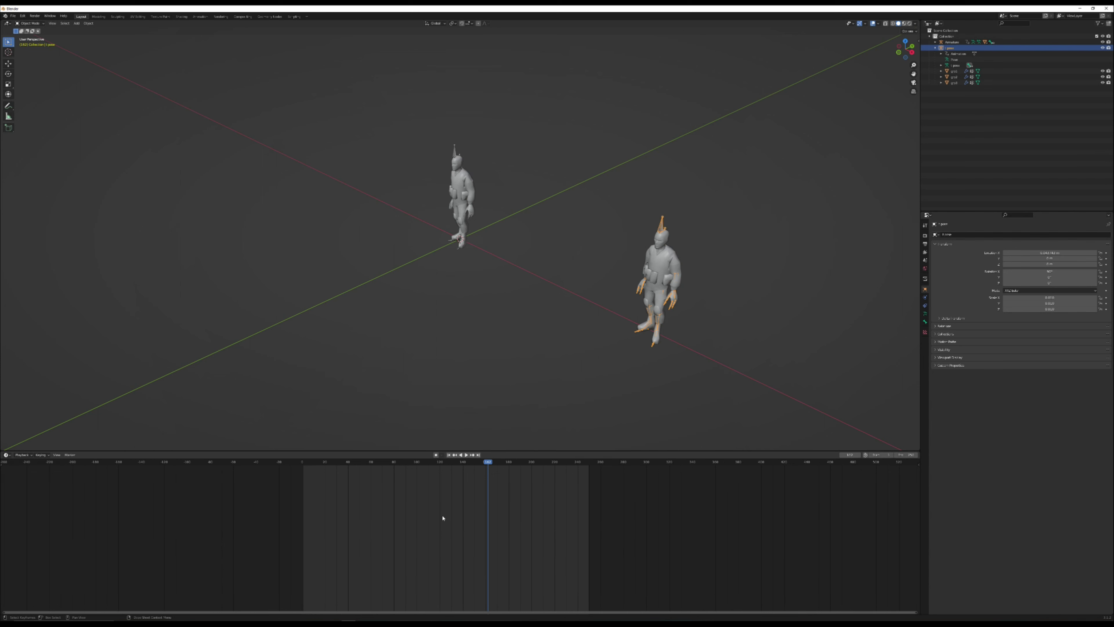
Step: Delete the armature of the marine at the origin together with its leftover meshes
left_click(459, 251)
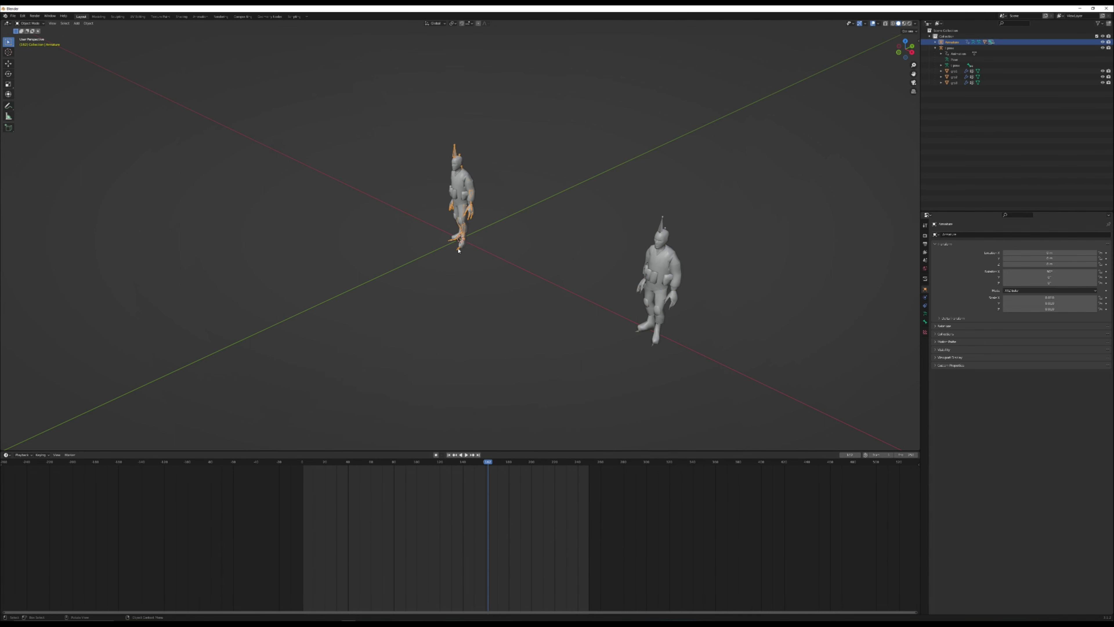
key("Delete")
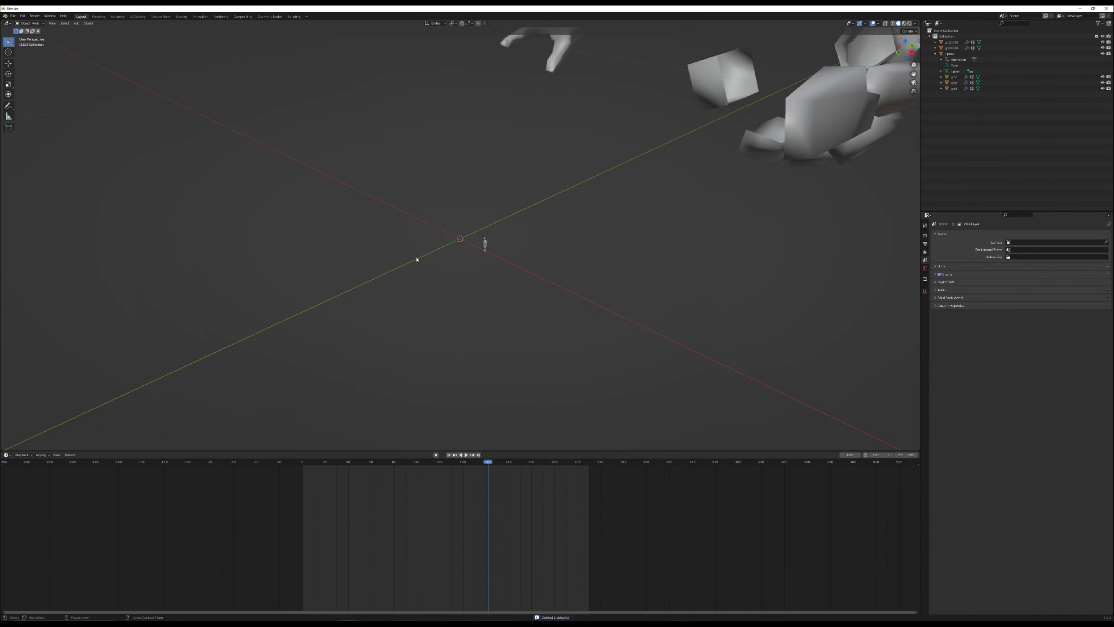
scroll(453, 250, "up", 6)
left_click_drag(456, 152, 634, 236)
key("Delete")
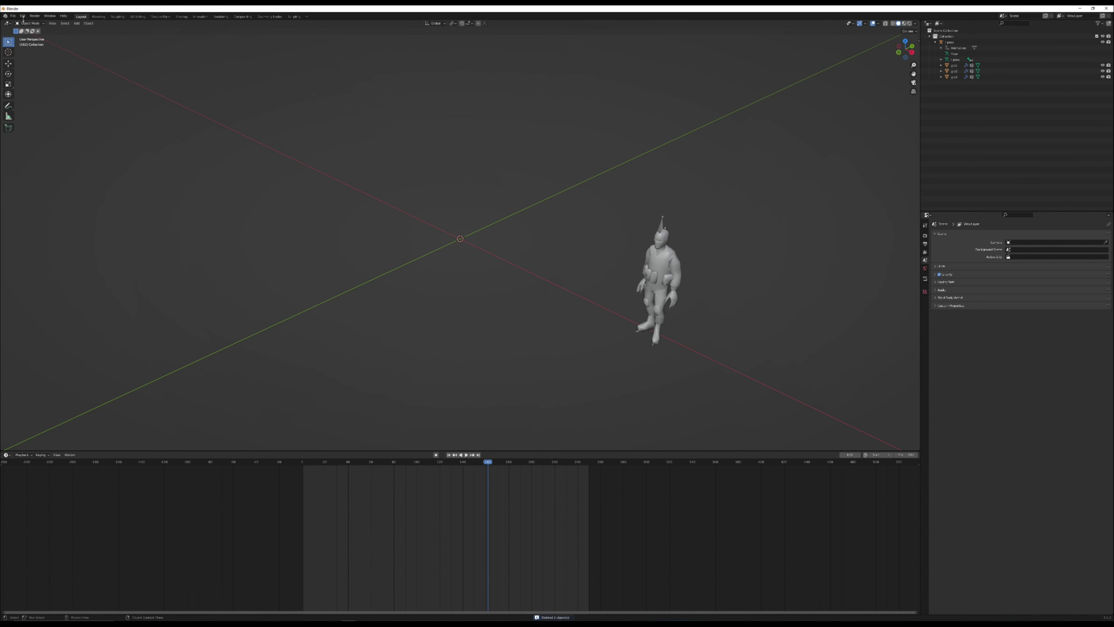
Step: Select the remaining marine's armature in the scene hierarchy
left_click(13, 16)
mouse_move(39, 95)
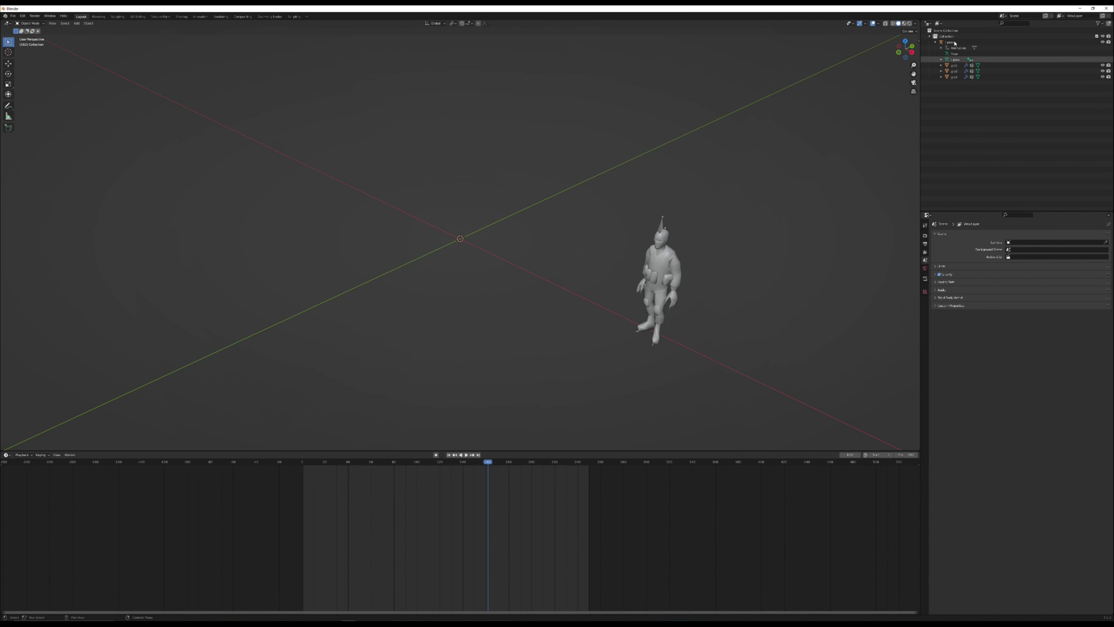
left_click(958, 60)
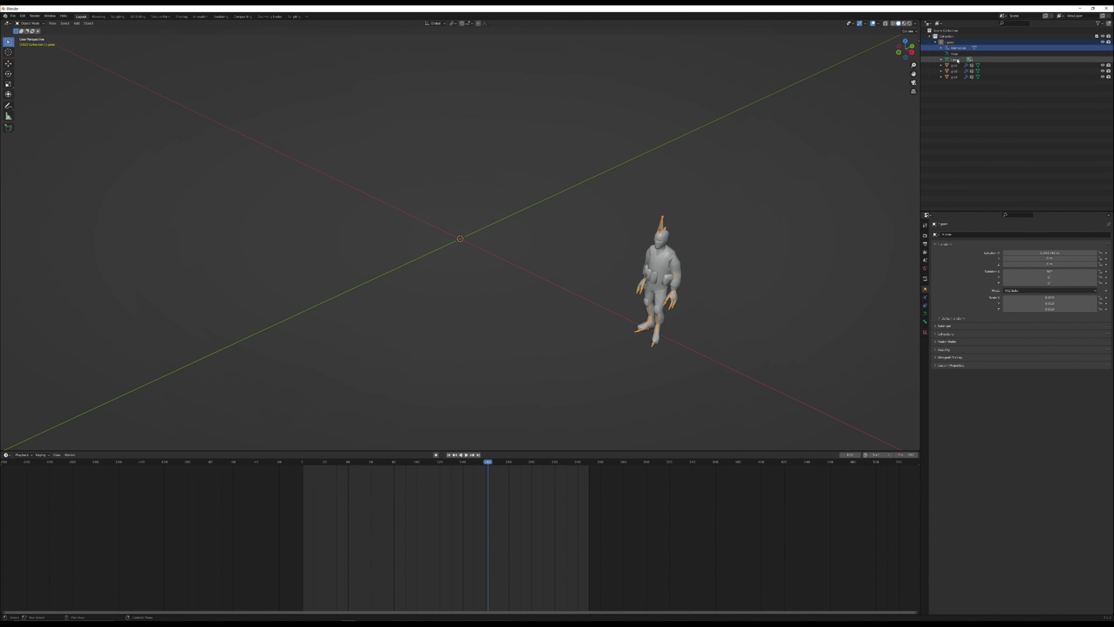